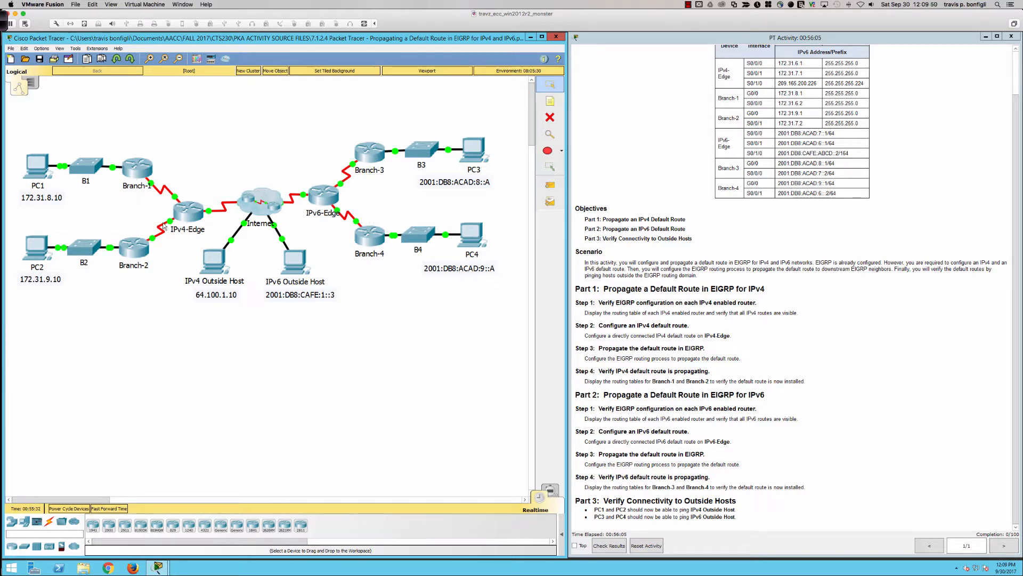
Open the IPv4-Edge router's command line interface in a widened window moved over the topology
{"action": "left_click", "coordinate": [190, 214]}
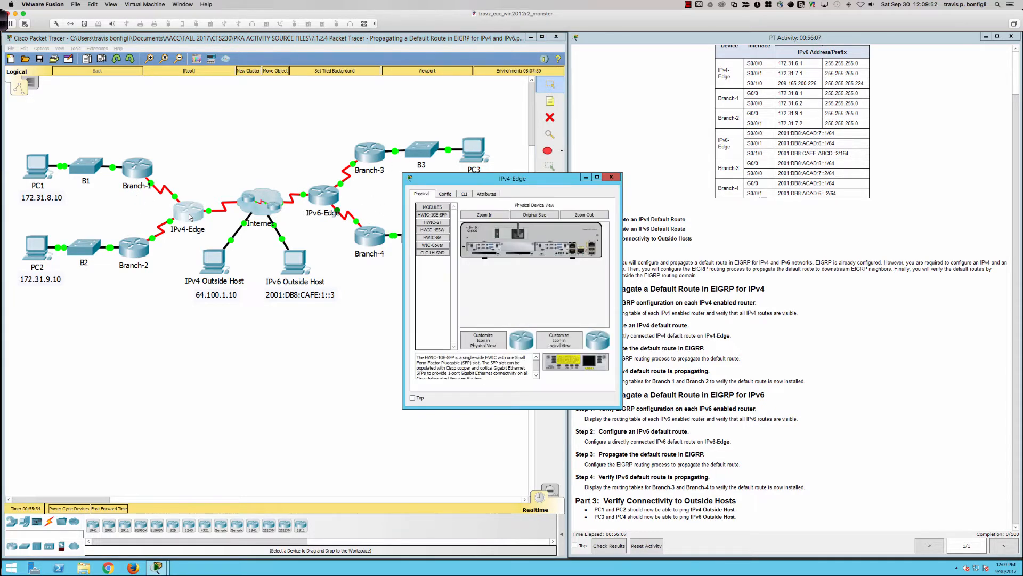
{"action": "left_click_drag", "start_coordinate": [621, 252], "coordinate": [991, 248]}
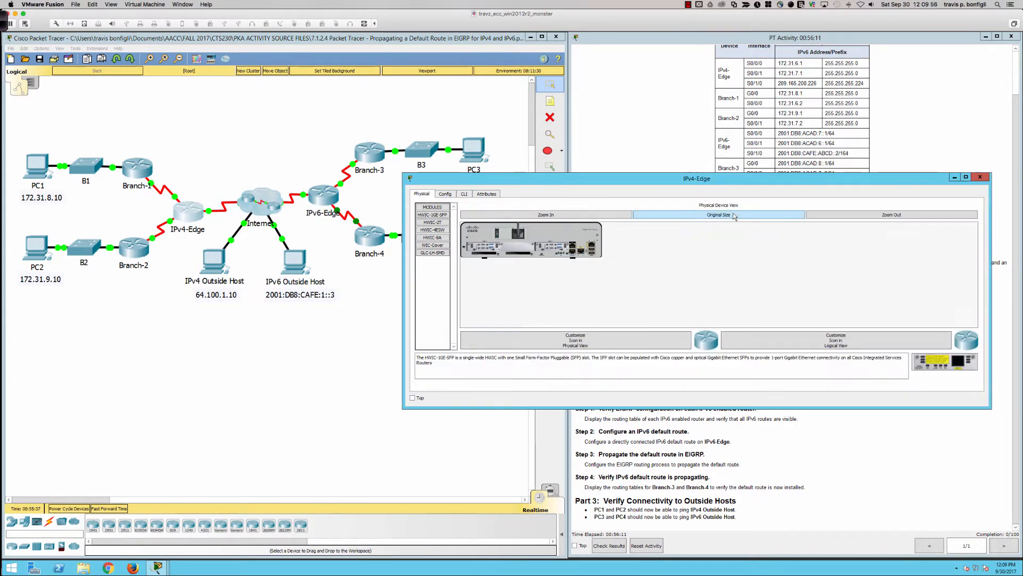
{"action": "left_click_drag", "start_coordinate": [558, 174], "coordinate": [574, 87]}
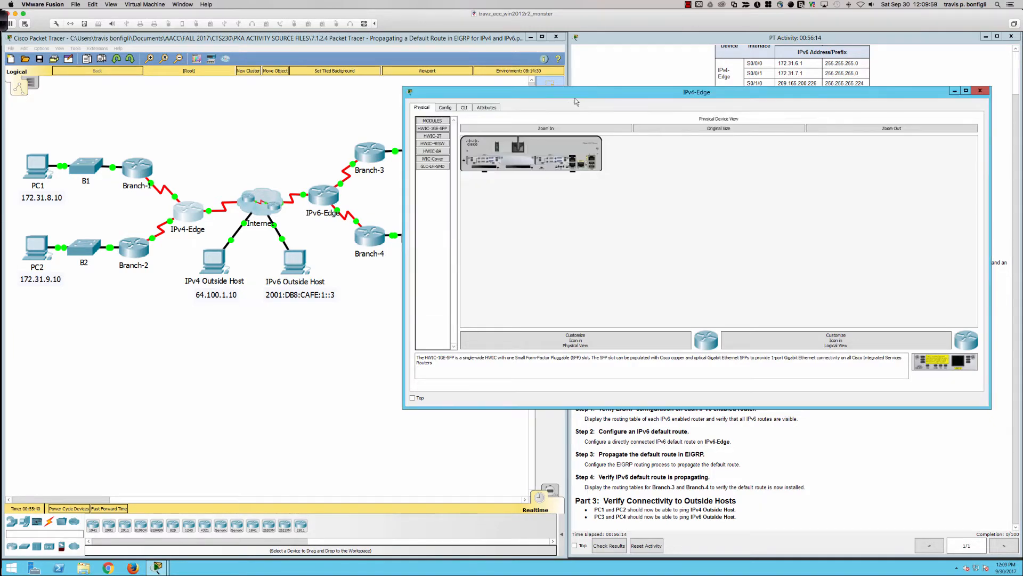
{"action": "left_click", "coordinate": [465, 107]}
{"action": "left_click_drag", "start_coordinate": [513, 95], "coordinate": [400, 78]}
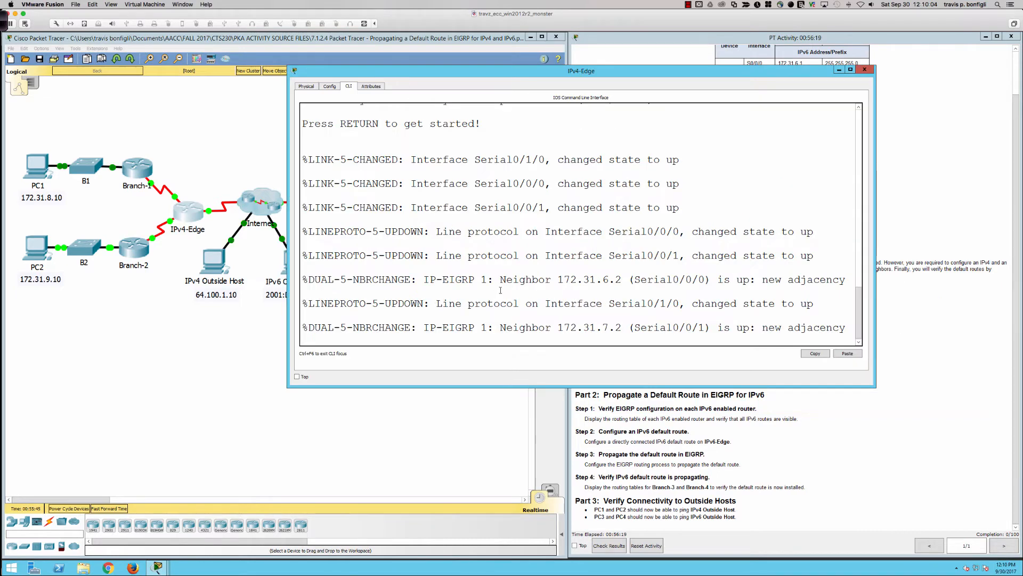
Start the IPv4-Edge console session and enter privileged EXEC mode with the enable command
{"action": "key", "text": "Return"}
{"action": "key", "text": "Return"}
{"action": "key", "text": "Return"}
{"action": "key", "text": "Return"}
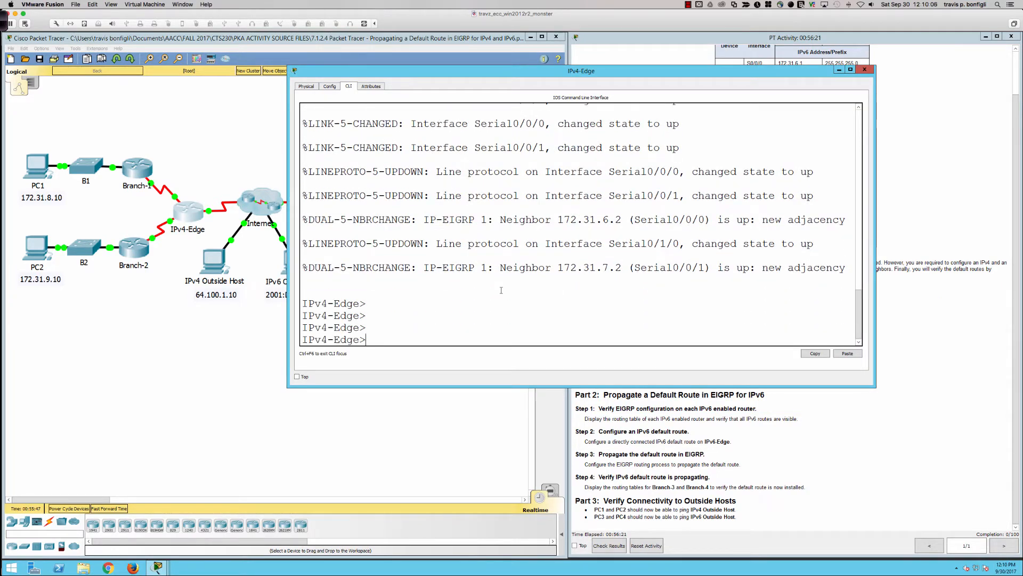
{"action": "type", "text": "en"}
{"action": "key", "text": "Tab"}
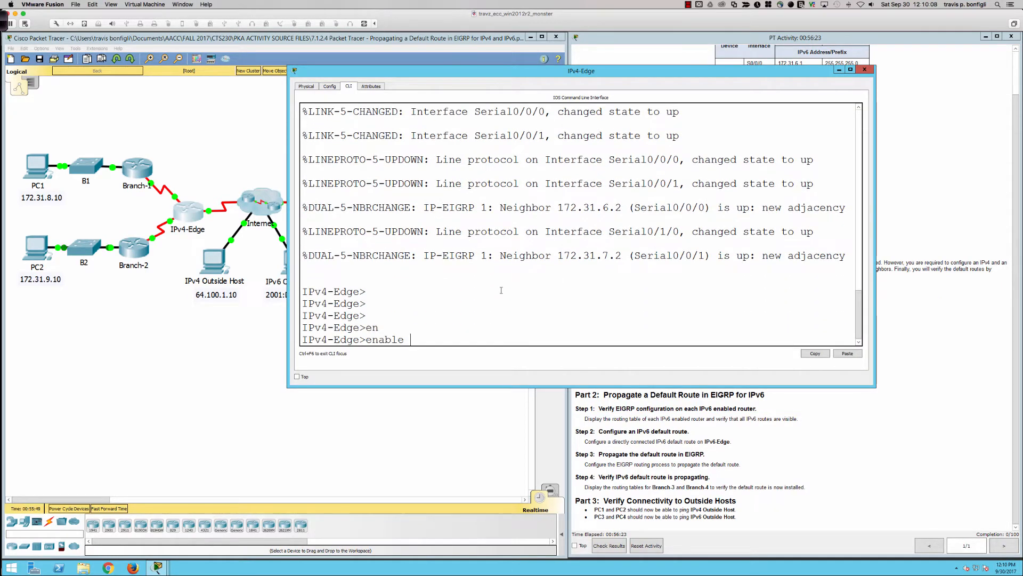
{"action": "key", "text": "Return"}
Display only the EIGRP routes in IPv4-Edge's IPv4 routing table
{"action": "type", "text": "s"}
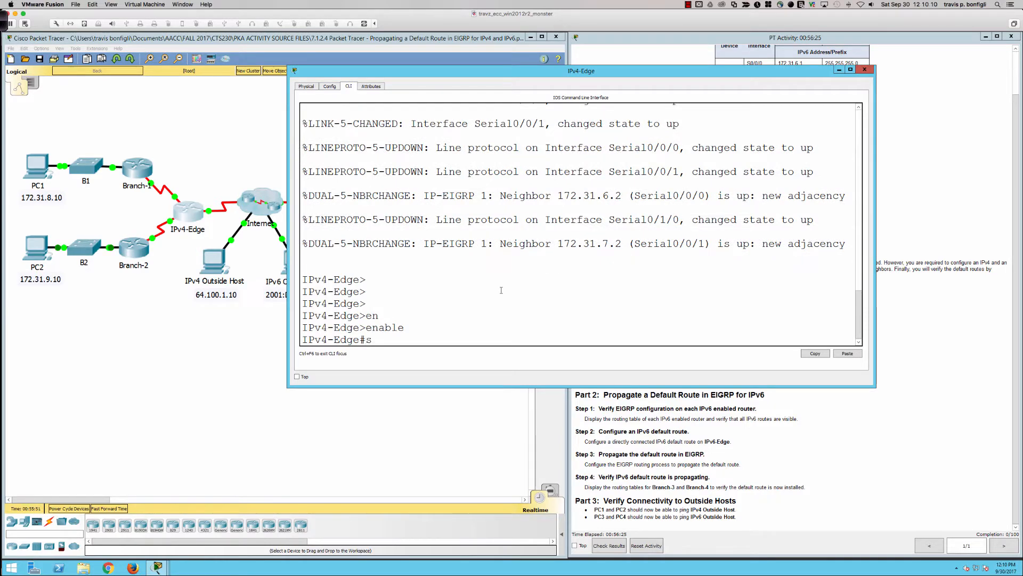
{"action": "type", "text": "h ip route eigrp"}
{"action": "key", "text": "Return"}
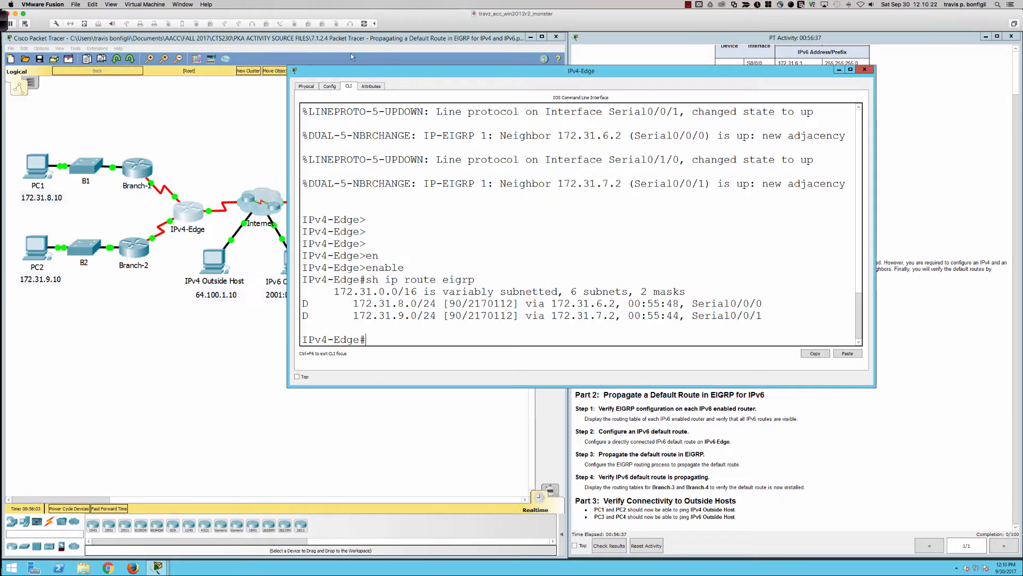
Switch to Ink2Go and, with the Pen tool, draw an arrow to the 172.31.8.0 route's metric with an underlined label FD
{"action": "left_click", "coordinate": [4, 22]}
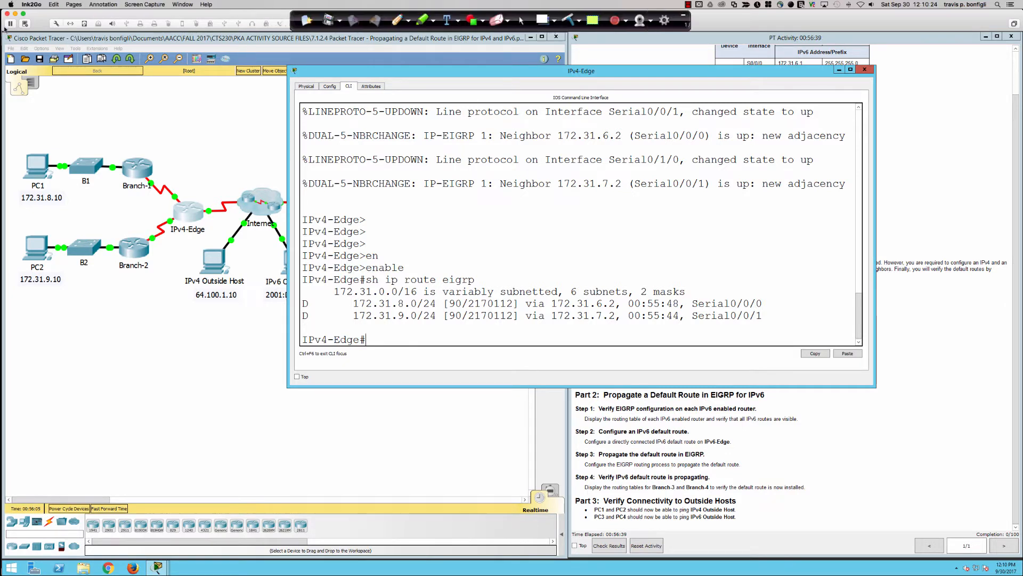
{"action": "left_click", "coordinate": [407, 20]}
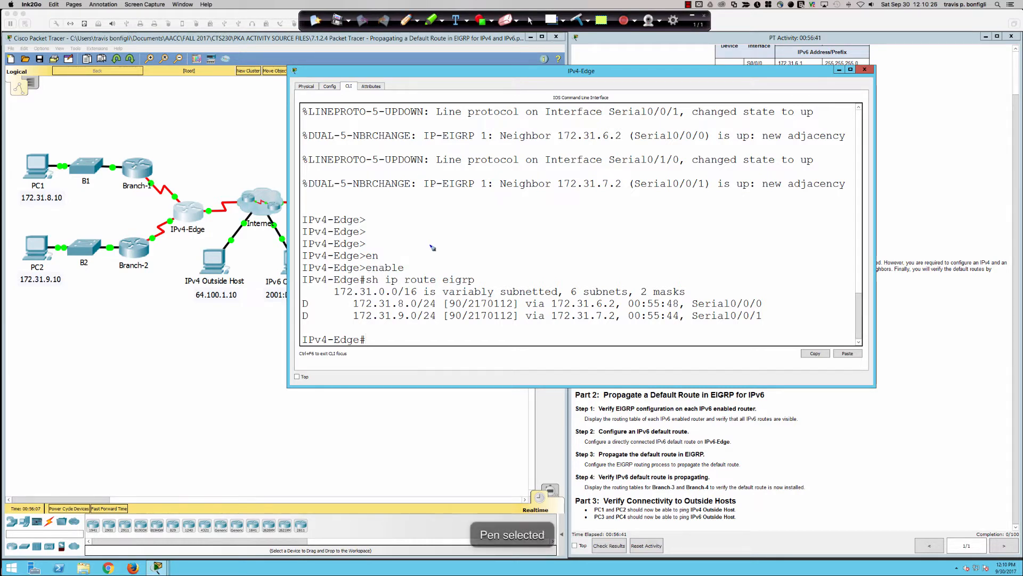
{"action": "left_click_drag", "start_coordinate": [526, 268], "coordinate": [496, 302]}
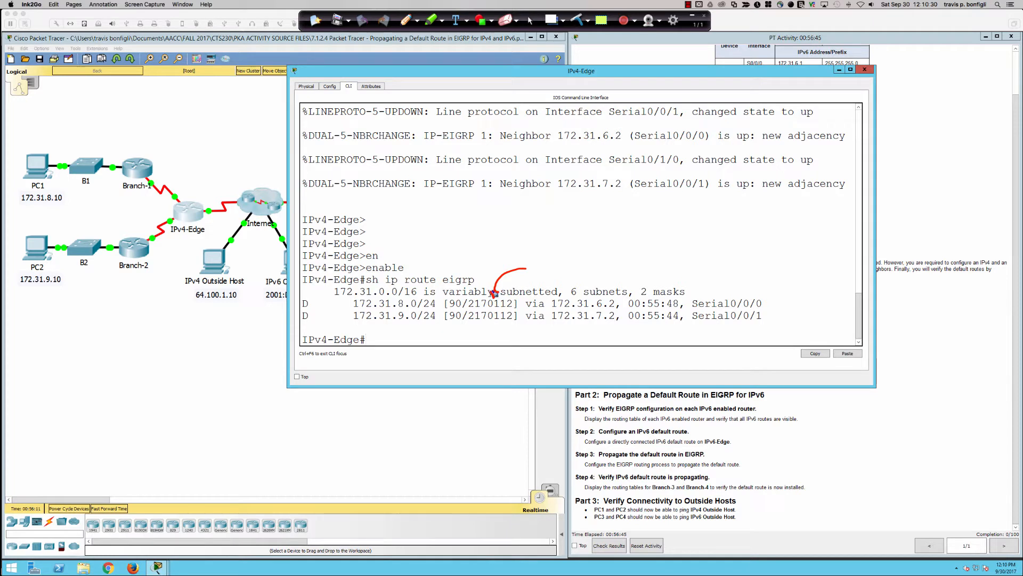
{"action": "mouse_move", "coordinate": [533, 256]}
{"action": "left_mouse_down"}
{"action": "mouse_move", "coordinate": [532, 276]}
{"action": "mouse_move", "coordinate": [540, 253]}
{"action": "mouse_move", "coordinate": [544, 276]}
{"action": "mouse_move", "coordinate": [552, 256]}
{"action": "mouse_move", "coordinate": [545, 277]}
{"action": "left_mouse_up"}
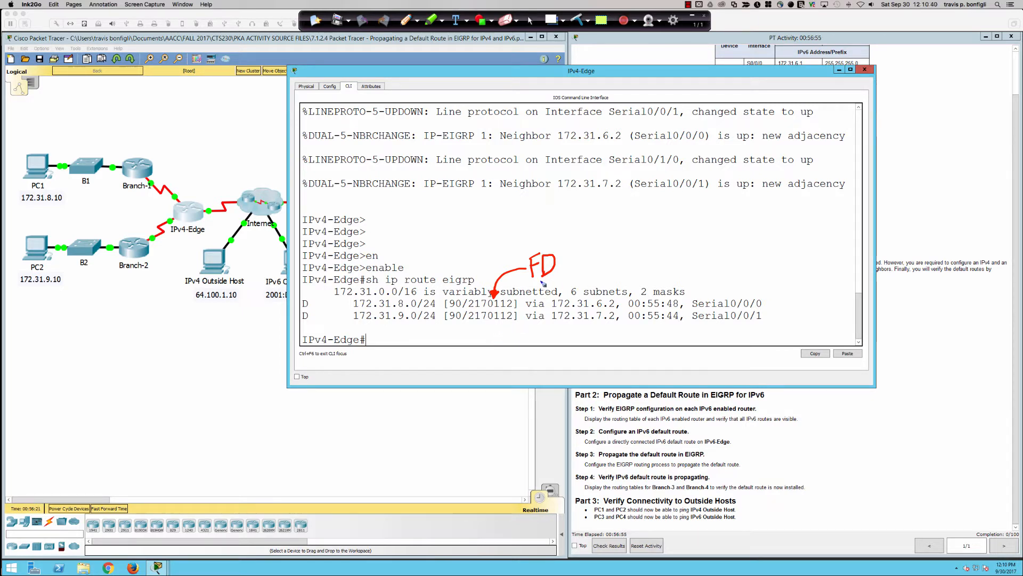
{"action": "left_click_drag", "start_coordinate": [533, 281], "coordinate": [556, 277]}
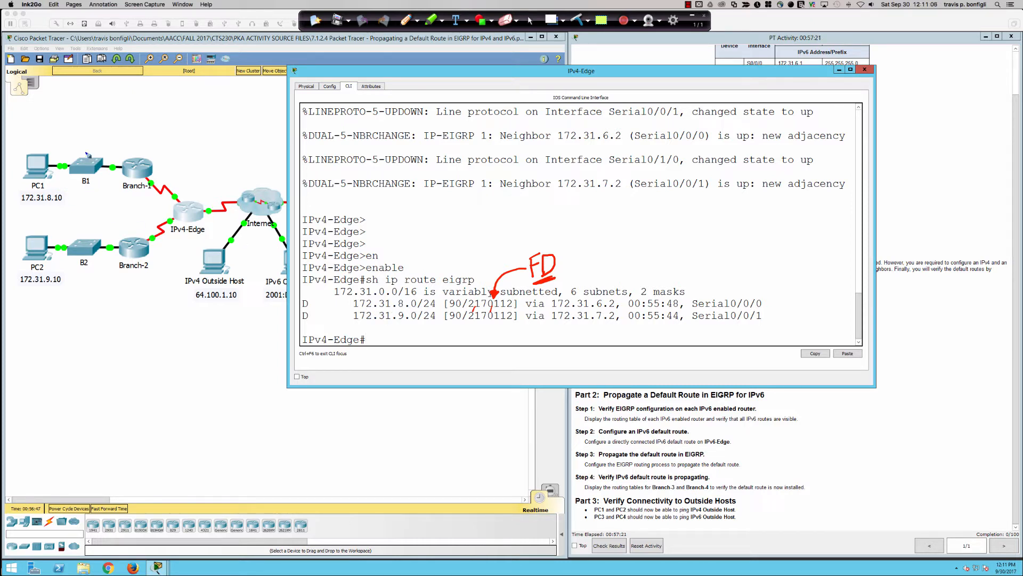
Circle the B1 and B2 LAN segments and label the Branch-1 serial link 1544 with an arrow
{"action": "mouse_move", "coordinate": [84, 147]}
{"action": "left_mouse_down"}
{"action": "mouse_move", "coordinate": [66, 150]}
{"action": "mouse_move", "coordinate": [56, 180]}
{"action": "mouse_move", "coordinate": [125, 177]}
{"action": "mouse_move", "coordinate": [83, 154]}
{"action": "left_mouse_up"}
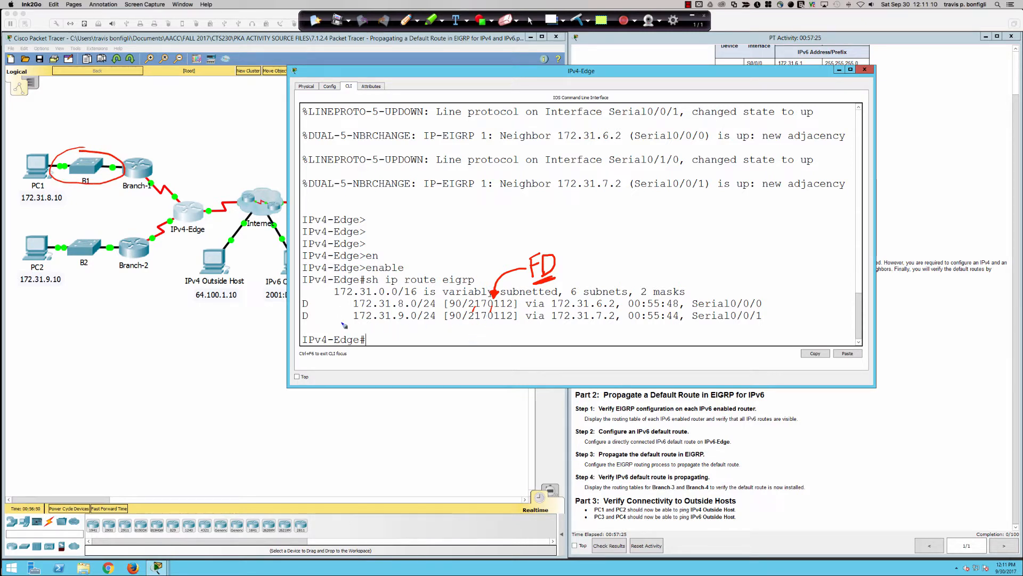
{"action": "mouse_move", "coordinate": [80, 232]}
{"action": "left_mouse_down"}
{"action": "mouse_move", "coordinate": [45, 241]}
{"action": "mouse_move", "coordinate": [114, 260]}
{"action": "mouse_move", "coordinate": [71, 233]}
{"action": "left_mouse_up"}
{"action": "mouse_move", "coordinate": [175, 174]}
{"action": "left_mouse_down"}
{"action": "mouse_move", "coordinate": [174, 184]}
{"action": "mouse_move", "coordinate": [176, 162]}
{"action": "mouse_move", "coordinate": [209, 148]}
{"action": "left_mouse_up"}
{"action": "left_click_drag", "start_coordinate": [207, 140], "coordinate": [208, 154]}
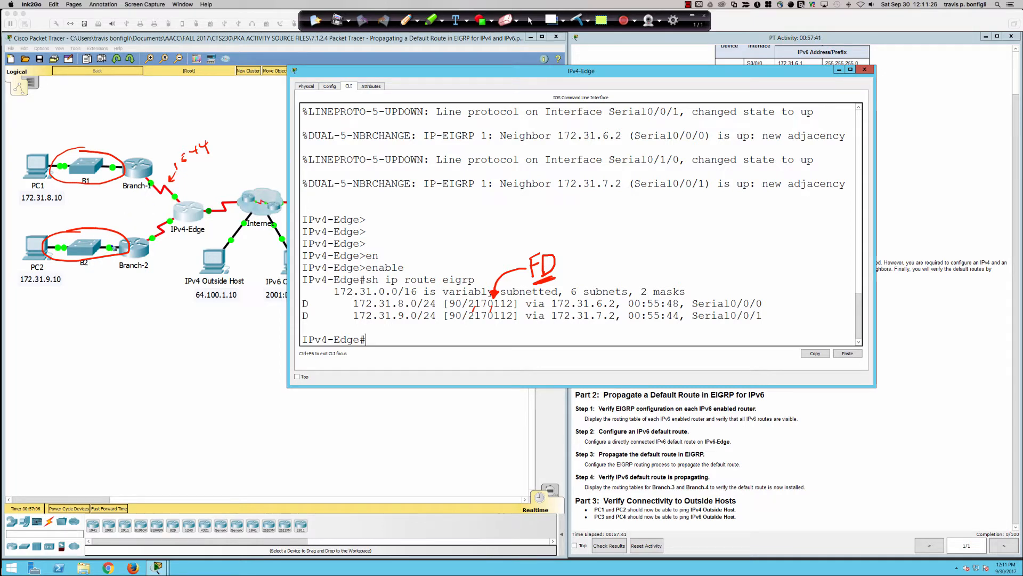
Underline the 1544 label, rewrite the 10 note below B2, and write 20000 beside the Branch-2 serial link
{"action": "mouse_move", "coordinate": [100, 263]}
{"action": "left_mouse_down"}
{"action": "mouse_move", "coordinate": [98, 273]}
{"action": "mouse_move", "coordinate": [109, 268]}
{"action": "left_mouse_up"}
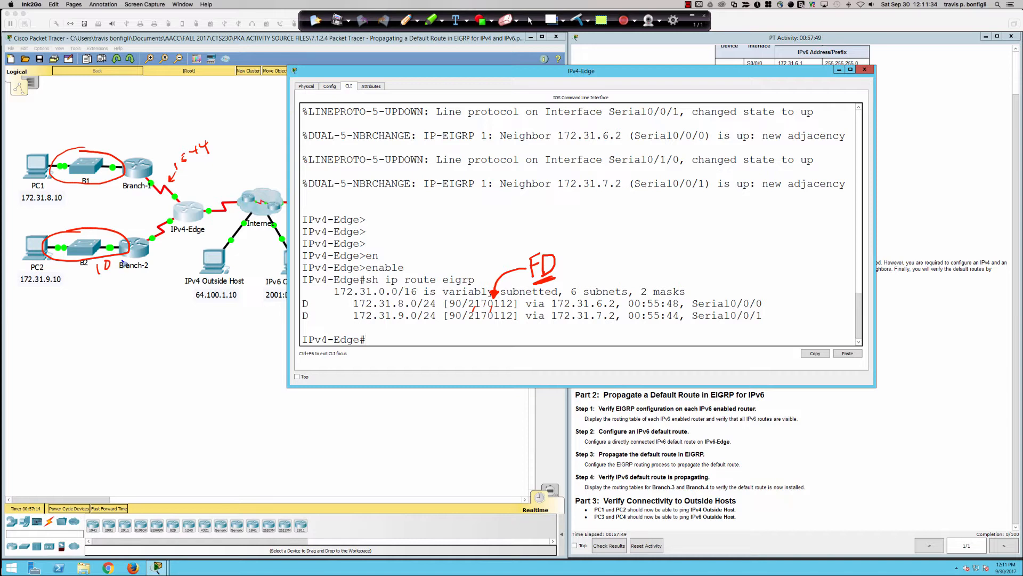
{"action": "left_click_drag", "start_coordinate": [112, 259], "coordinate": [104, 264]}
{"action": "mouse_move", "coordinate": [209, 158]}
{"action": "left_mouse_down"}
{"action": "mouse_move", "coordinate": [187, 173]}
{"action": "mouse_move", "coordinate": [212, 170]}
{"action": "left_mouse_up"}
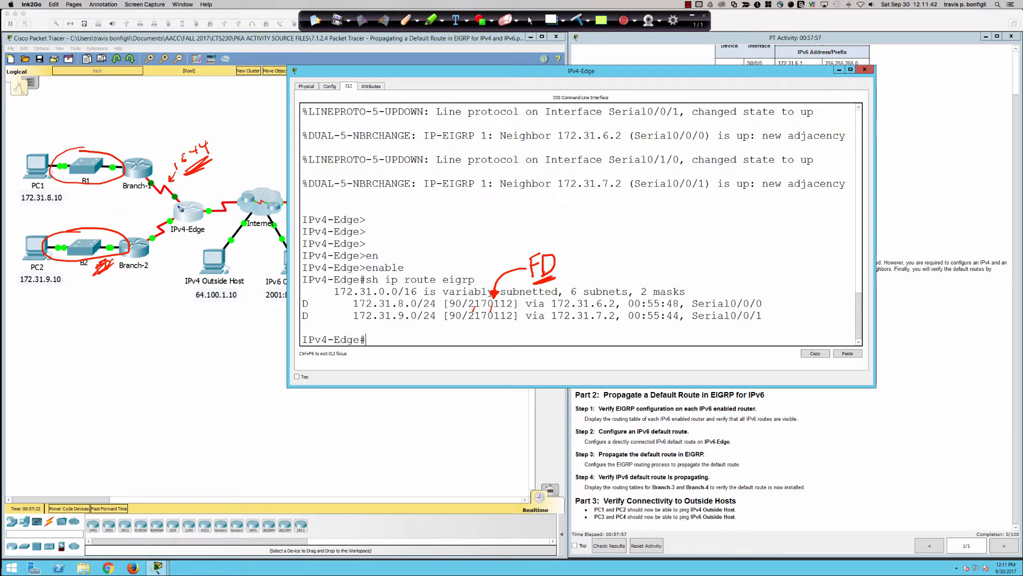
{"action": "left_click_drag", "start_coordinate": [106, 275], "coordinate": [105, 282]}
{"action": "left_click_drag", "start_coordinate": [115, 273], "coordinate": [114, 273]}
{"action": "left_click_drag", "start_coordinate": [163, 241], "coordinate": [198, 239]}
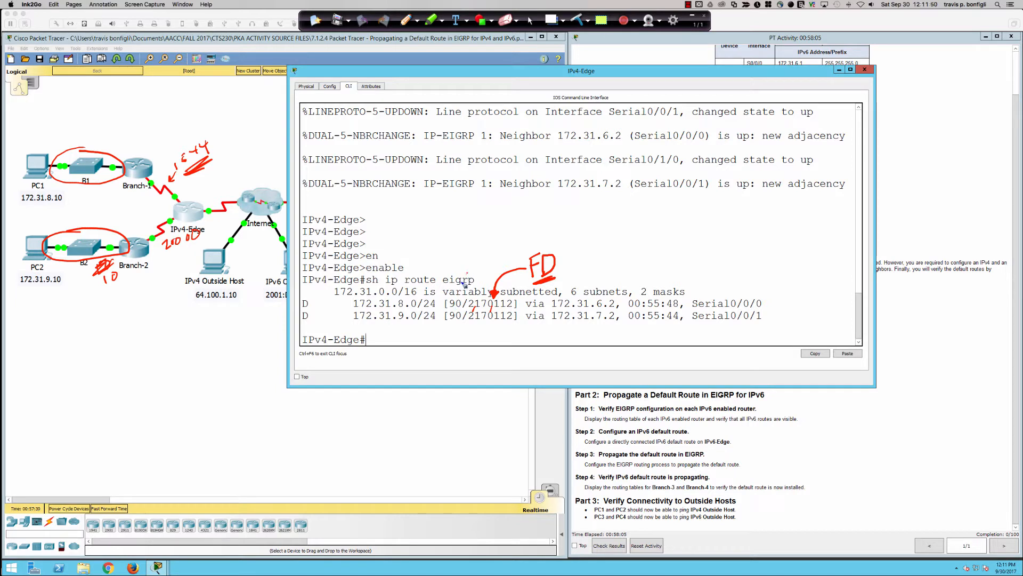
Label the value 90 in the 172.31.8.0 route as AD with an arrow, and write an underlined 110 above the output
{"action": "mouse_move", "coordinate": [452, 293]}
{"action": "left_mouse_down"}
{"action": "mouse_move", "coordinate": [463, 291]}
{"action": "mouse_move", "coordinate": [479, 252]}
{"action": "mouse_move", "coordinate": [483, 261]}
{"action": "left_mouse_up"}
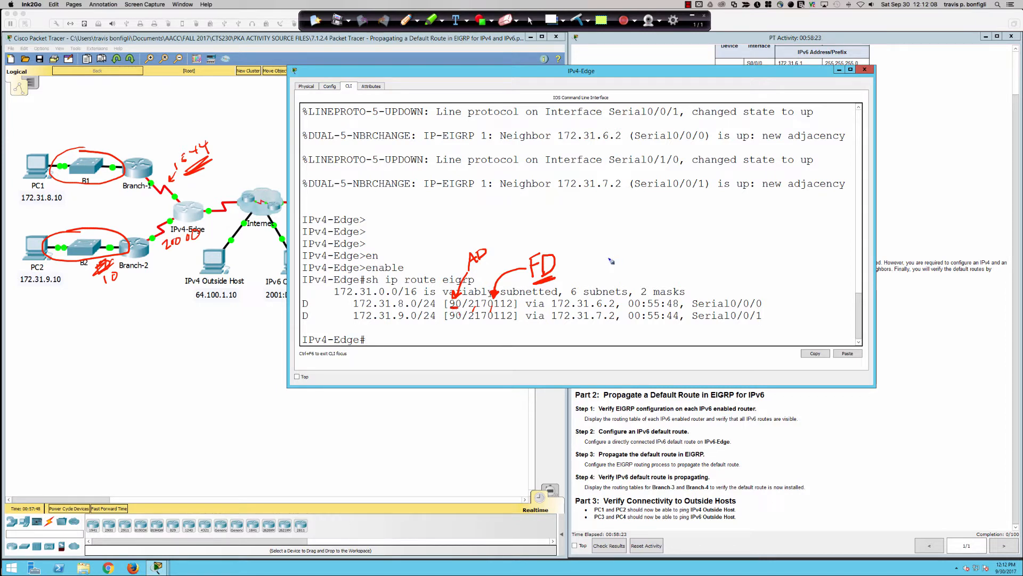
{"action": "left_click_drag", "start_coordinate": [601, 230], "coordinate": [600, 244]}
{"action": "mouse_move", "coordinate": [609, 228]}
{"action": "left_mouse_down"}
{"action": "mouse_move", "coordinate": [615, 243]}
{"action": "mouse_move", "coordinate": [619, 225]}
{"action": "mouse_move", "coordinate": [624, 246]}
{"action": "left_mouse_up"}
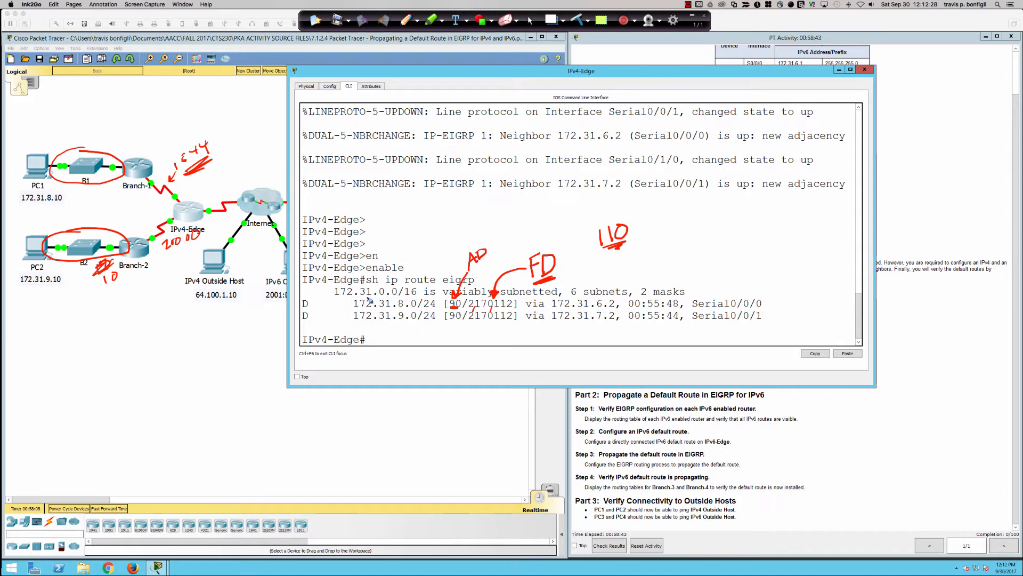
Mark the first route's D code and network with arrows, sketch a comparison O route for 172.31 below, and circle the 90
{"action": "left_click_drag", "start_coordinate": [341, 305], "coordinate": [348, 308]}
{"action": "mouse_move", "coordinate": [318, 300]}
{"action": "left_mouse_down"}
{"action": "mouse_move", "coordinate": [306, 322]}
{"action": "mouse_move", "coordinate": [378, 334]}
{"action": "left_mouse_up"}
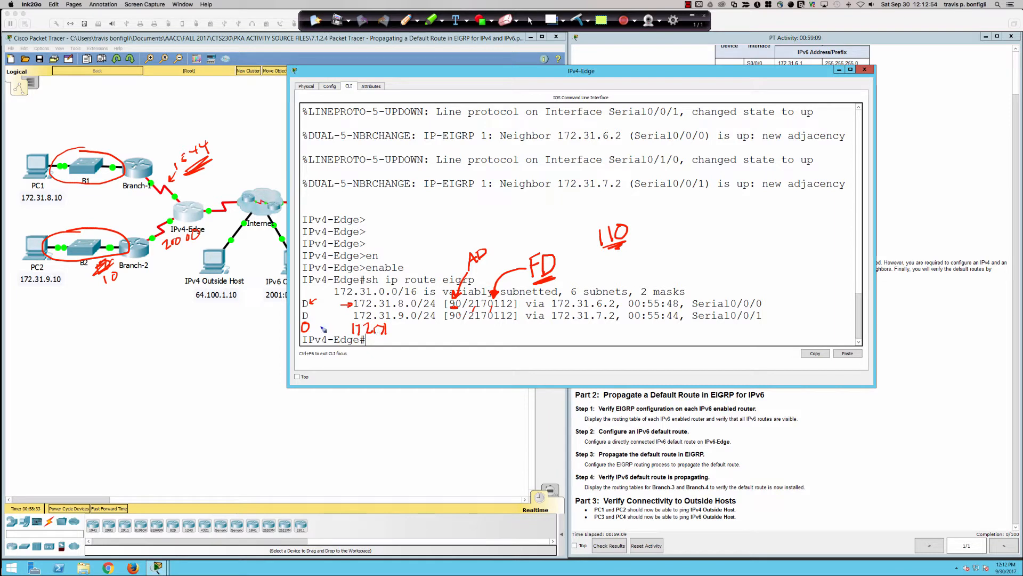
{"action": "mouse_move", "coordinate": [452, 294]}
{"action": "left_mouse_down"}
{"action": "mouse_move", "coordinate": [456, 313]}
{"action": "mouse_move", "coordinate": [454, 295]}
{"action": "left_mouse_up"}
Underline the next hop via 172.31.6.2 and point an arrow at it labelled successor
{"action": "left_click_drag", "start_coordinate": [526, 308], "coordinate": [621, 307]}
{"action": "left_click_drag", "start_coordinate": [642, 270], "coordinate": [622, 297]}
{"action": "left_click_drag", "start_coordinate": [623, 287], "coordinate": [632, 293]}
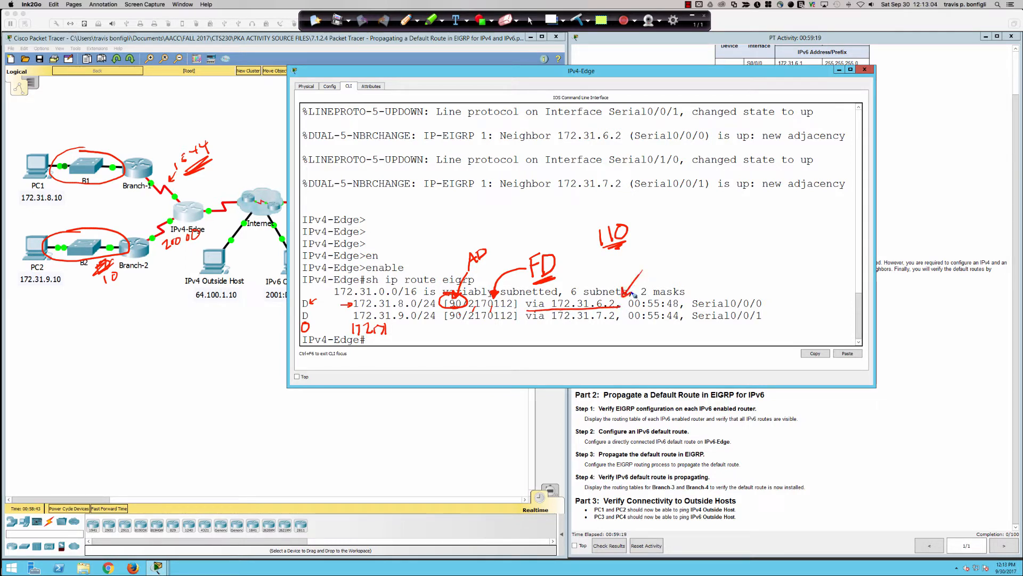
{"action": "mouse_move", "coordinate": [655, 256]}
{"action": "left_mouse_down"}
{"action": "mouse_move", "coordinate": [647, 270]}
{"action": "mouse_move", "coordinate": [682, 253]}
{"action": "left_mouse_up"}
{"action": "left_click_drag", "start_coordinate": [692, 249], "coordinate": [765, 238]}
Underline the first route's age and mark its exit interface Serial0/0/0 with an arrow
{"action": "left_click_drag", "start_coordinate": [629, 307], "coordinate": [685, 311]}
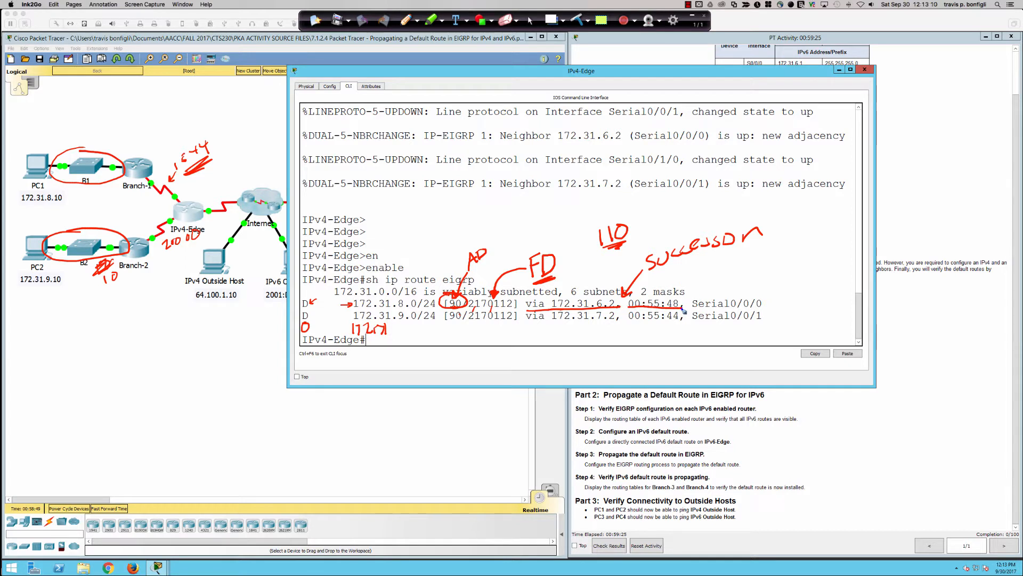
{"action": "mouse_move", "coordinate": [778, 277]}
{"action": "left_mouse_down"}
{"action": "mouse_move", "coordinate": [761, 300]}
{"action": "mouse_move", "coordinate": [776, 296]}
{"action": "left_mouse_up"}
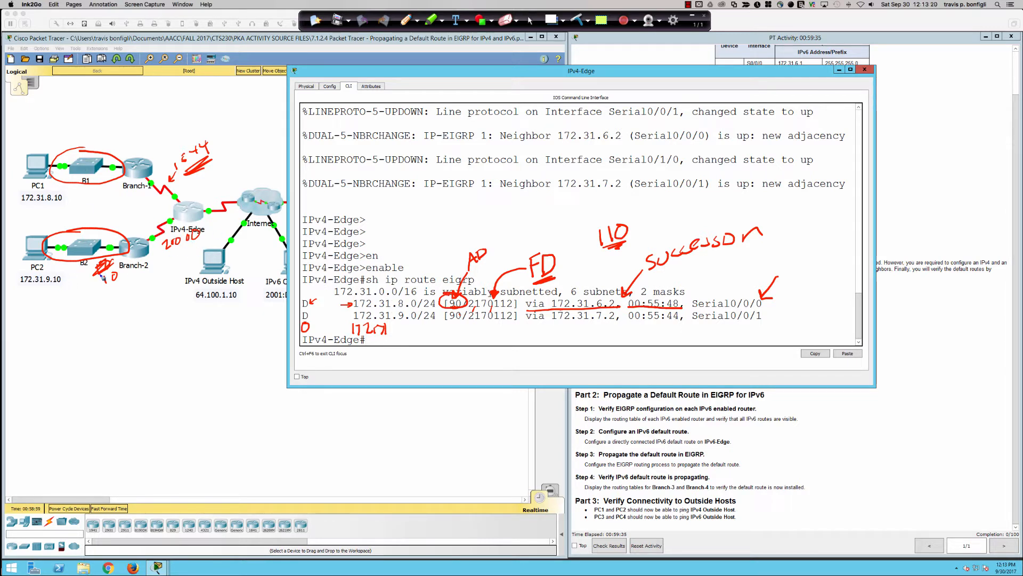
{"action": "left_click_drag", "start_coordinate": [105, 274], "coordinate": [106, 281]}
Clear all the pen annotations and return to the IPv4-Edge console with the normal pointer
{"action": "left_click", "coordinate": [578, 20]}
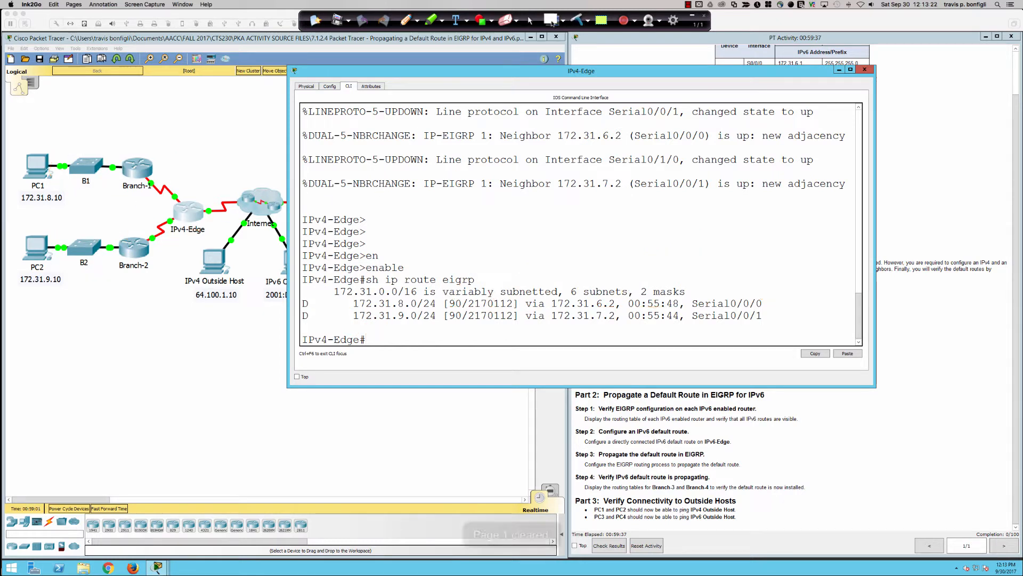
{"action": "left_click", "coordinate": [531, 21]}
{"action": "left_click", "coordinate": [513, 304]}
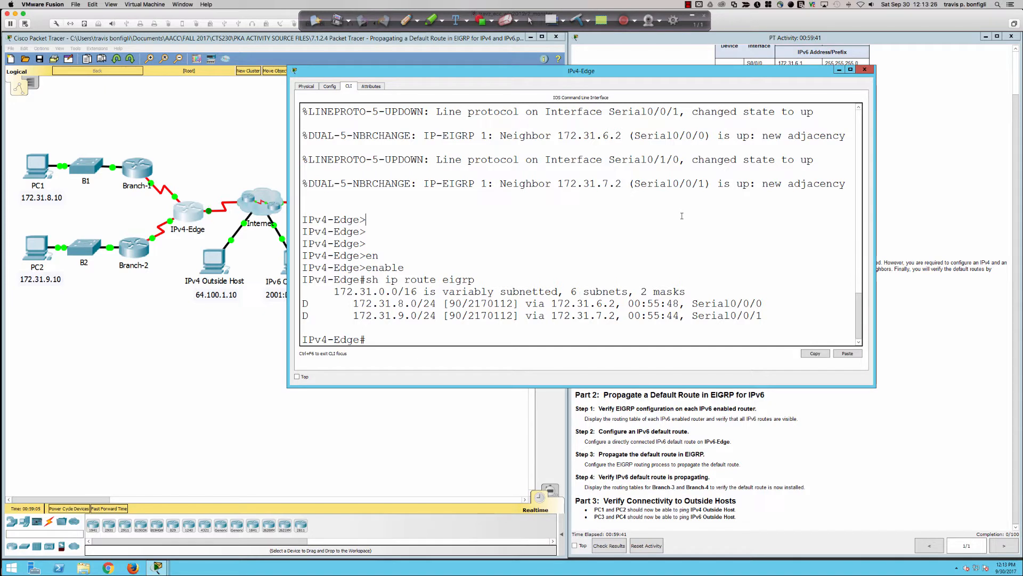
Ping PC2 at 172.31.9.10 from the IPv4-Edge router
{"action": "type", "text": "ping 172.31.9.10"}
{"action": "key", "text": "Return"}
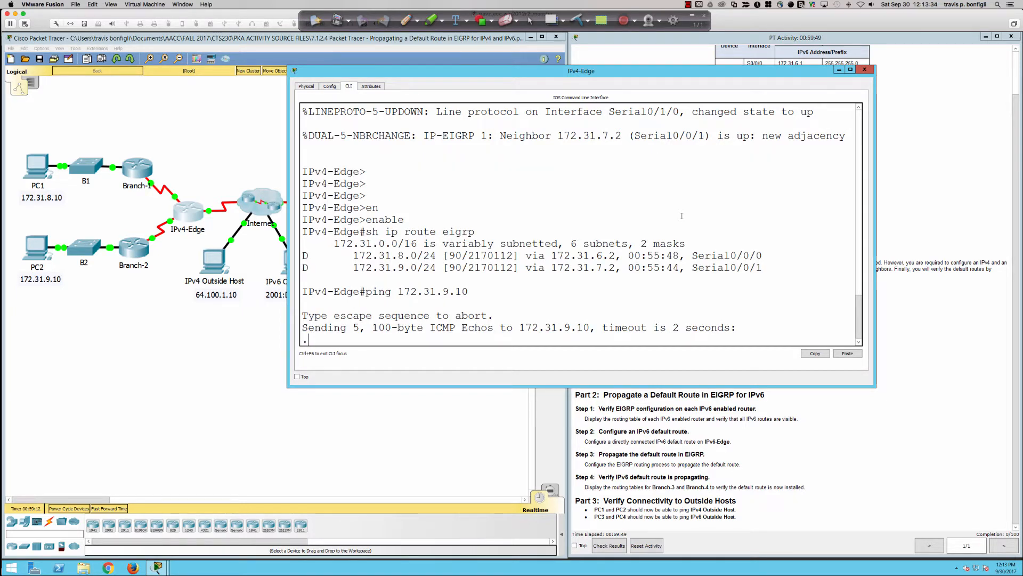
Ping PC1 at 172.31.8.10 from IPv4-Edge, and run the same ping a second time
{"action": "key", "text": "Up"}
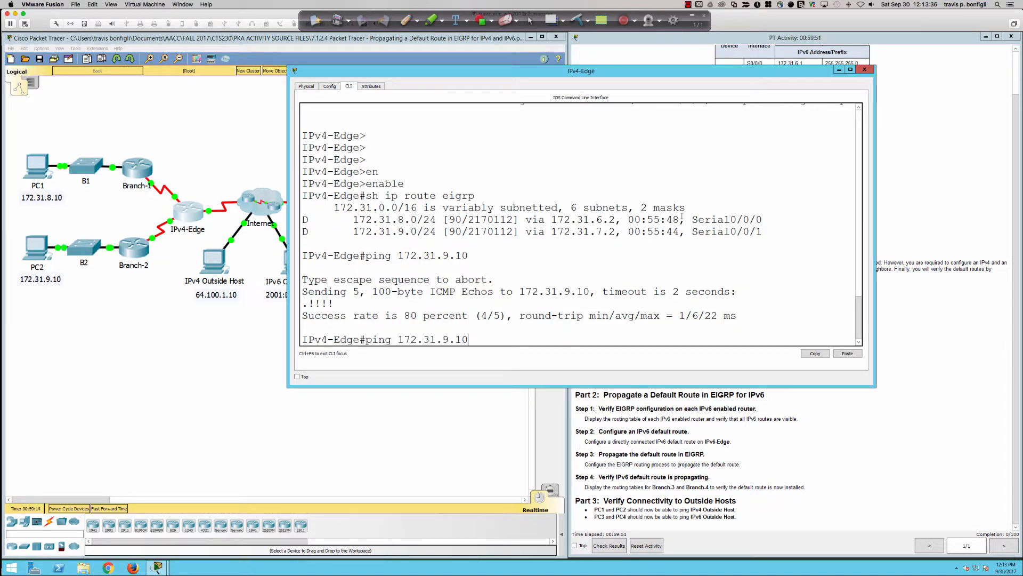
{"action": "key", "text": "BackSpace"}
{"action": "key", "text": "BackSpace"}
{"action": "key", "text": "BackSpace"}
{"action": "key", "text": "BackSpace"}
{"action": "type", "text": "1.10"}
{"action": "key", "text": "BackSpace"}
{"action": "key", "text": "BackSpace"}
{"action": "key", "text": "BackSpace"}
{"action": "key", "text": "BackSpace"}
{"action": "type", "text": "8.10"}
{"action": "key", "text": "Return"}
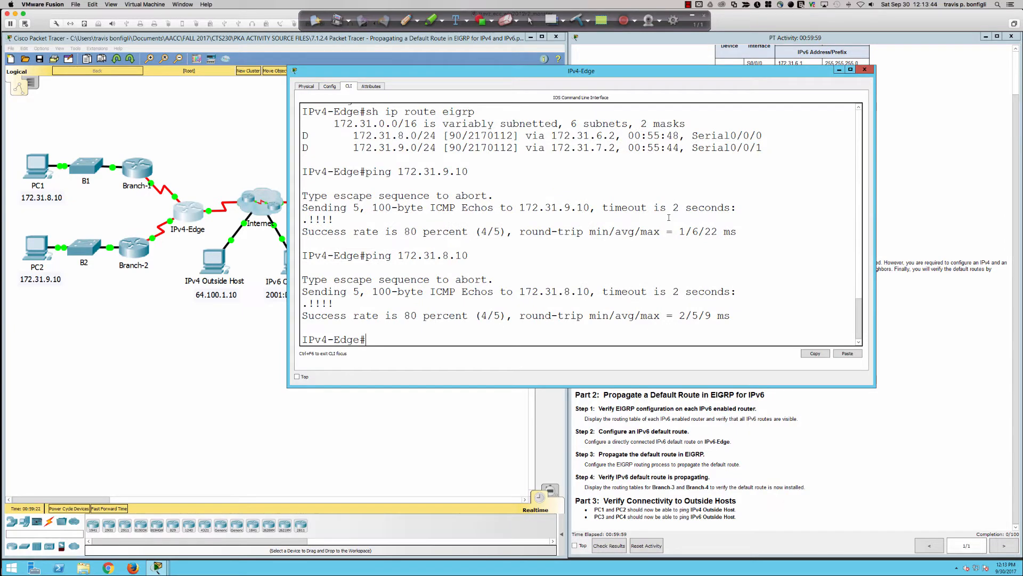
{"action": "key", "text": "Up"}
{"action": "key", "text": "Return"}
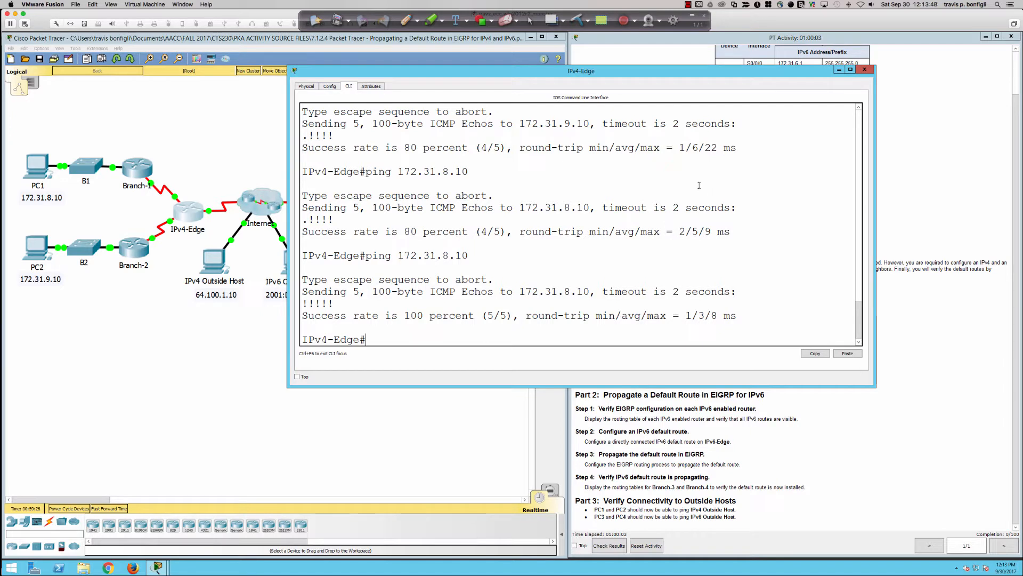
Display IPv4-Edge's running configuration, page through to the router eigrp 1 section, and examine its network statement
{"action": "type", "text": "sh run"}
{"action": "key", "text": "Return"}
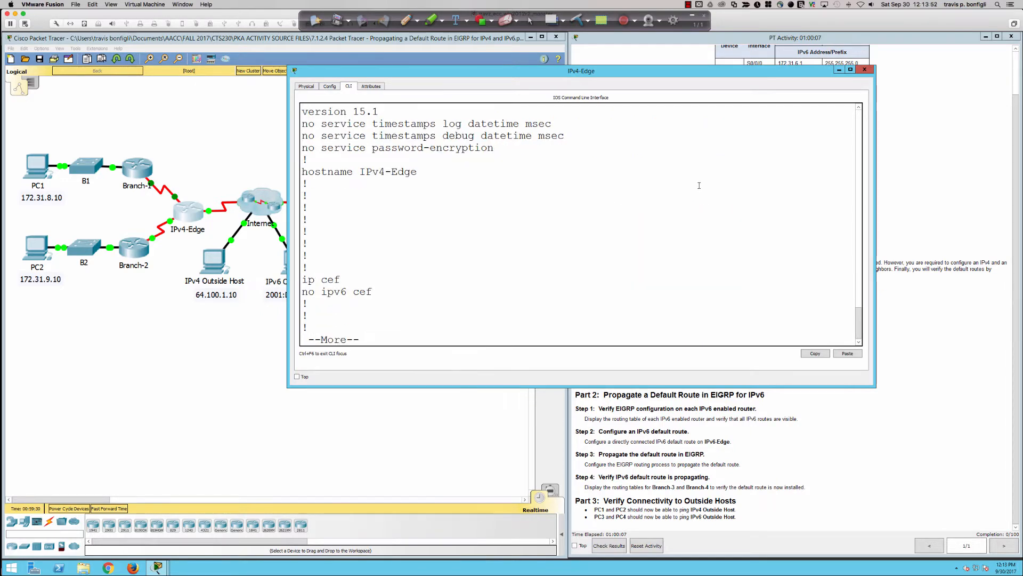
{"action": "key", "text": "space"}
{"action": "key", "text": "space"}
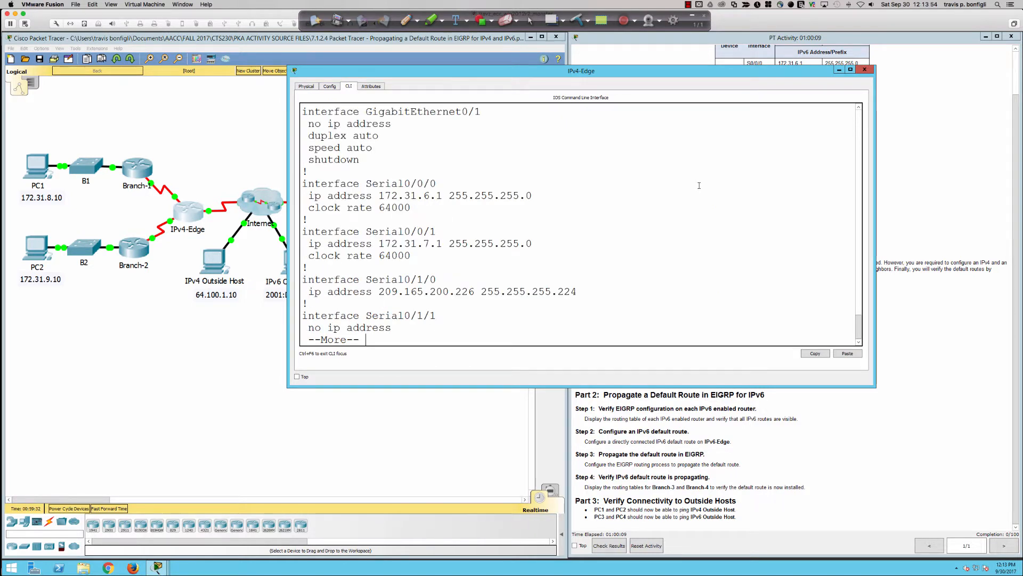
{"action": "key", "text": "Return"}
{"action": "key", "text": "Return"}
{"action": "key", "text": "Return"}
{"action": "key", "text": "Return"}
{"action": "key", "text": "Return"}
{"action": "key", "text": "Return"}
{"action": "key", "text": "Return"}
{"action": "key", "text": "Return"}
{"action": "key", "text": "Return"}
{"action": "key", "text": "Return"}
{"action": "key", "text": "Return"}
{"action": "key", "text": "Return"}
{"action": "key", "text": "Return"}
{"action": "key", "text": "Return"}
{"action": "key", "text": "Return"}
{"action": "key", "text": "Return"}
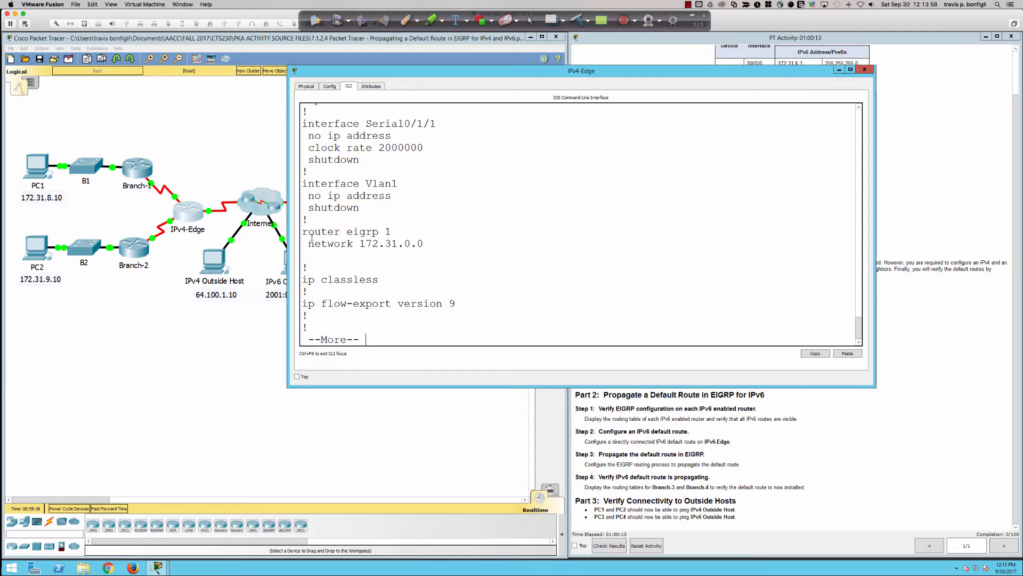
{"action": "left_click_drag", "start_coordinate": [304, 233], "coordinate": [425, 244]}
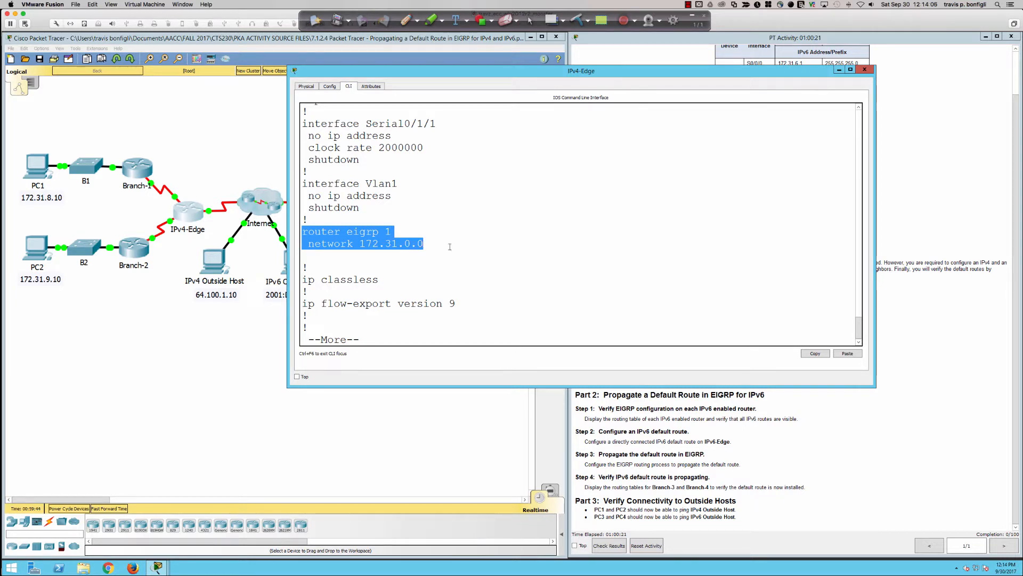
{"action": "left_click", "coordinate": [425, 244]}
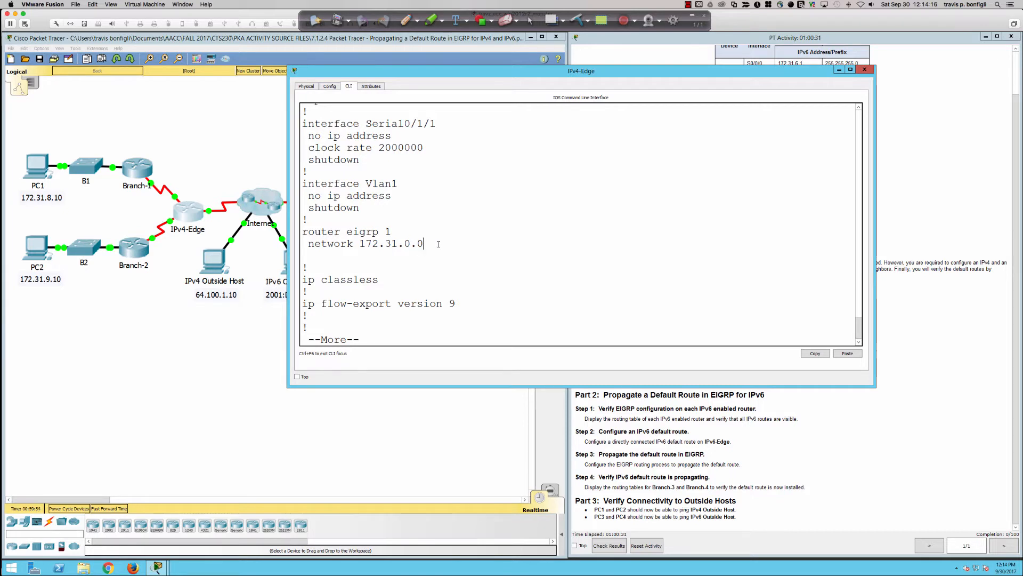
Leave the running configuration, display IPv4-Edge's IP routing protocol information, and examine the Automatic Summarization line
{"action": "key", "text": "q"}
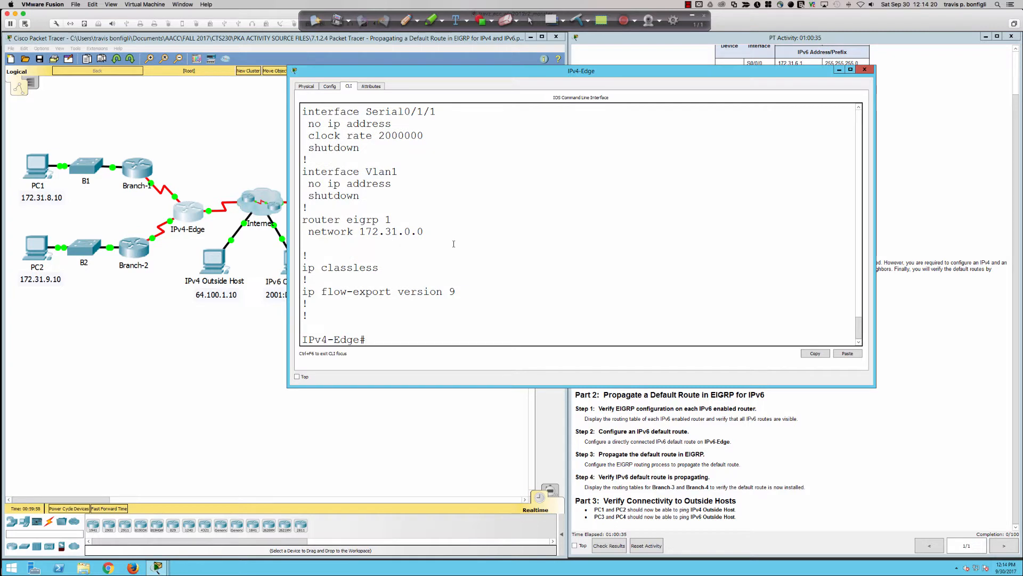
{"action": "type", "text": "sh ip protocols"}
{"action": "key", "text": "Return"}
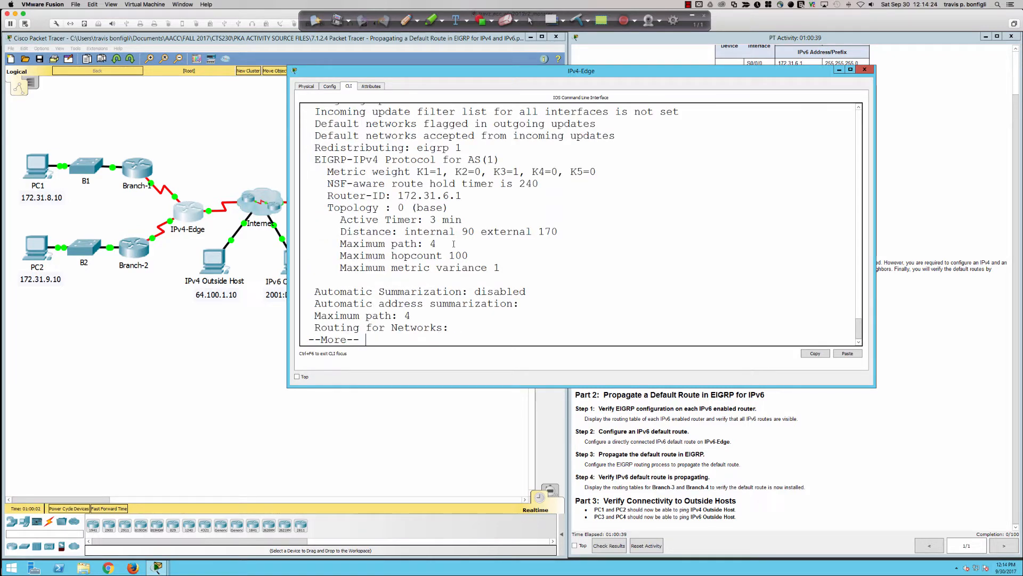
{"action": "left_click_drag", "start_coordinate": [314, 292], "coordinate": [527, 293]}
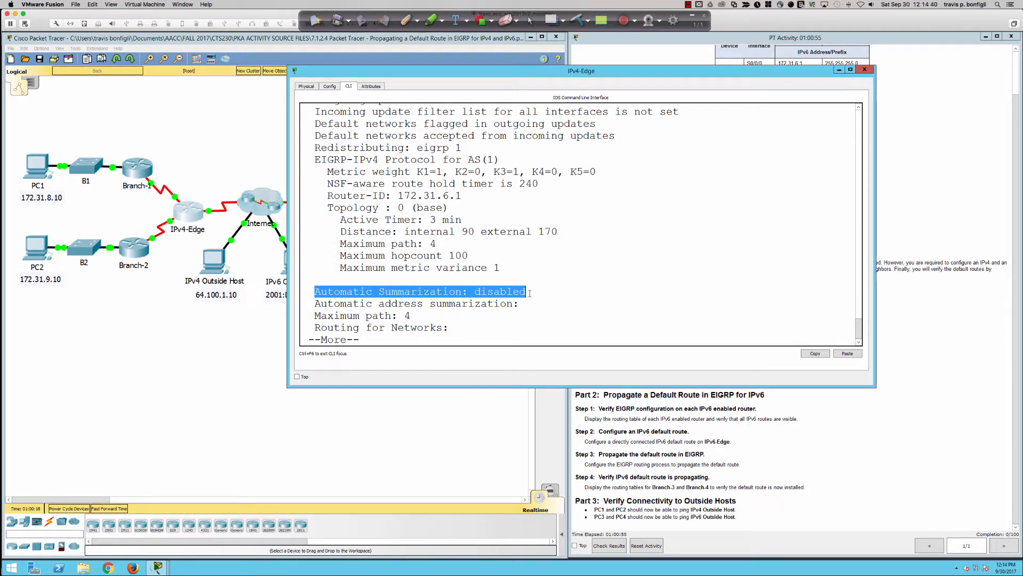
{"action": "left_click", "coordinate": [530, 293]}
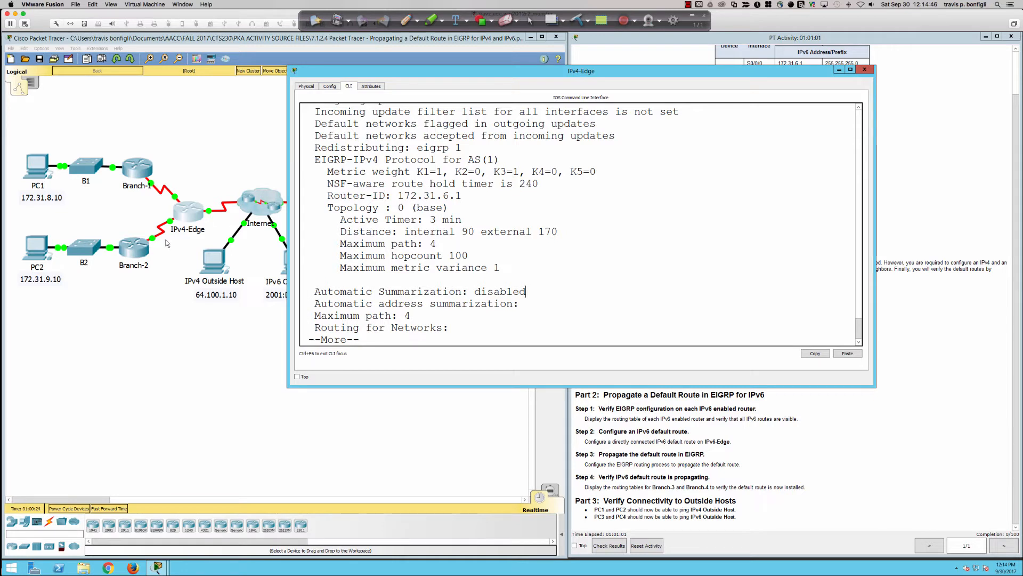
Display IPv4-Edge's running configuration again and page through to the Serial0/0/0 and Serial0/0/1 interface addresses
{"action": "left_click", "coordinate": [623, 274]}
{"action": "type", "text": "qsh run"}
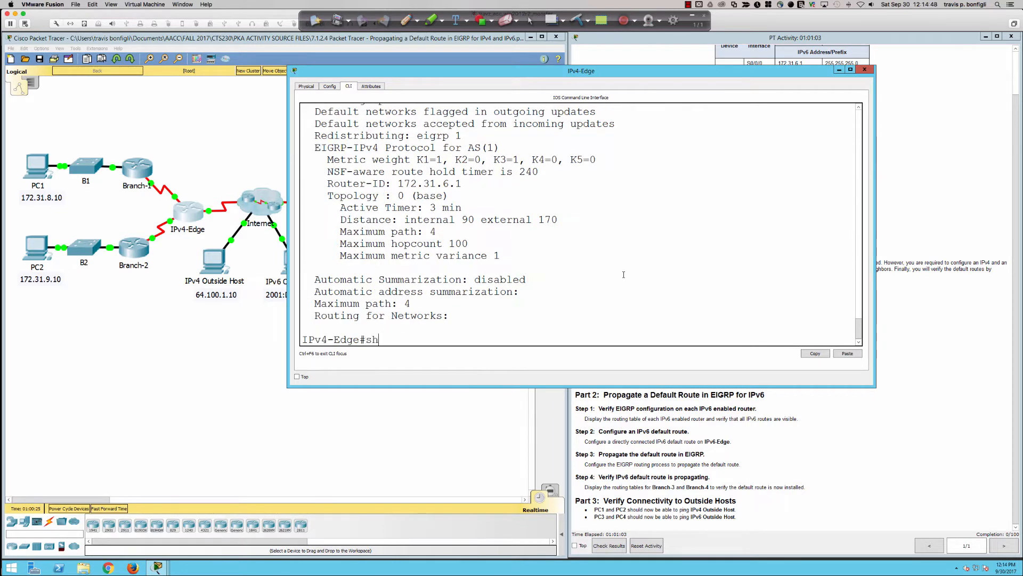
{"action": "key", "text": "Return"}
{"action": "key", "text": "space"}
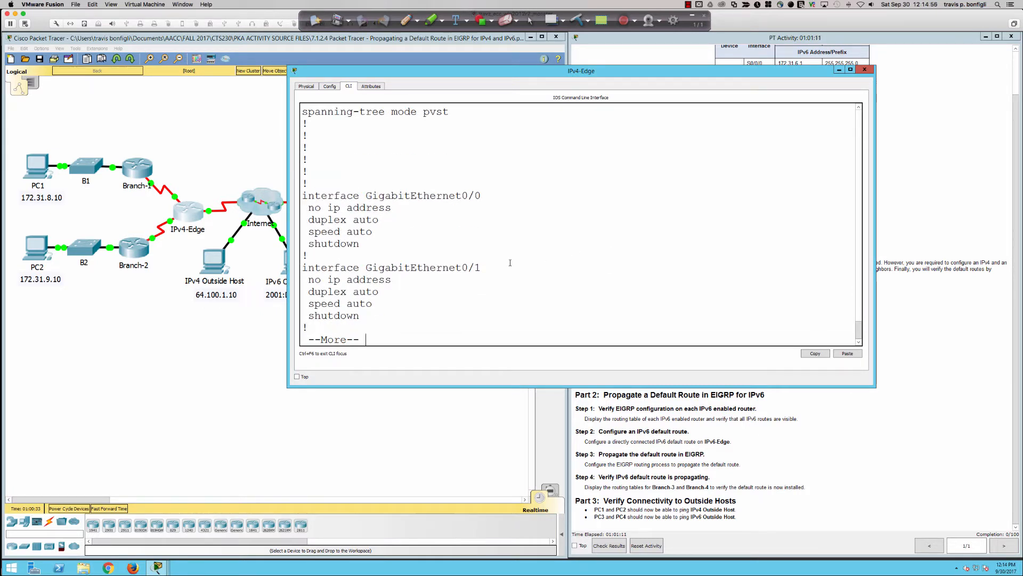
{"action": "key", "text": "Return"}
{"action": "key", "text": "Return"}
{"action": "key", "text": "Return"}
{"action": "key", "text": "Return"}
{"action": "key", "text": "Return"}
{"action": "key", "text": "Return"}
{"action": "key", "text": "Return"}
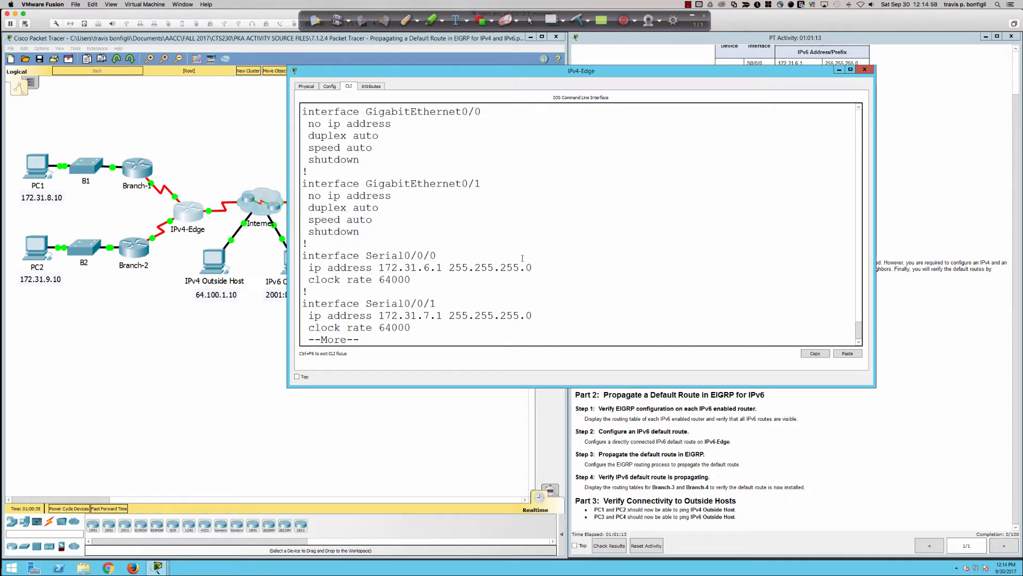
Compare IPv4-Edge's serial interface addresses and masks with the activity's addressing table, and exit the paged configuration output
{"action": "left_click", "coordinate": [936, 133]}
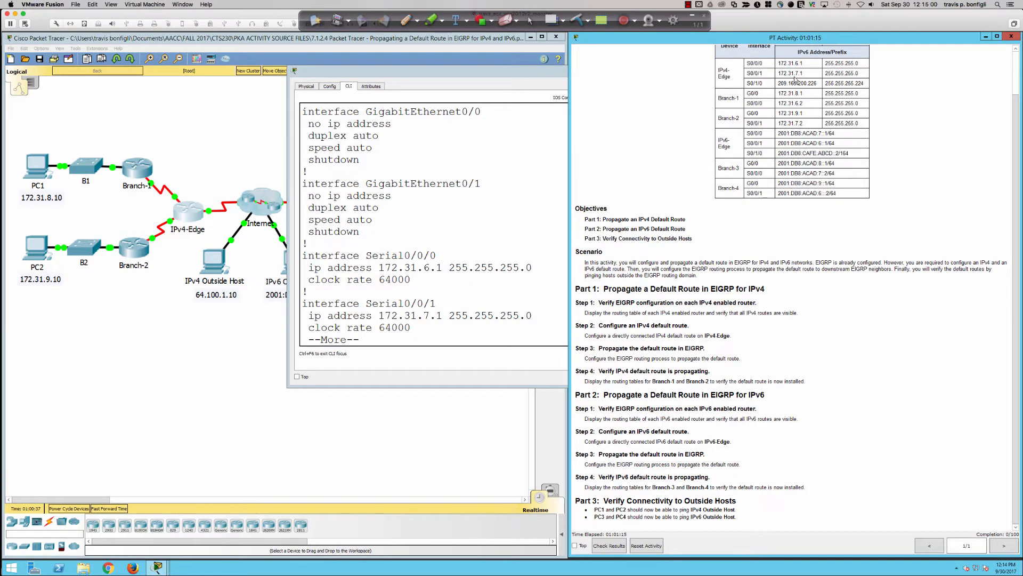
{"action": "left_click_drag", "start_coordinate": [825, 94], "coordinate": [841, 95]}
{"action": "left_click", "coordinate": [522, 221]}
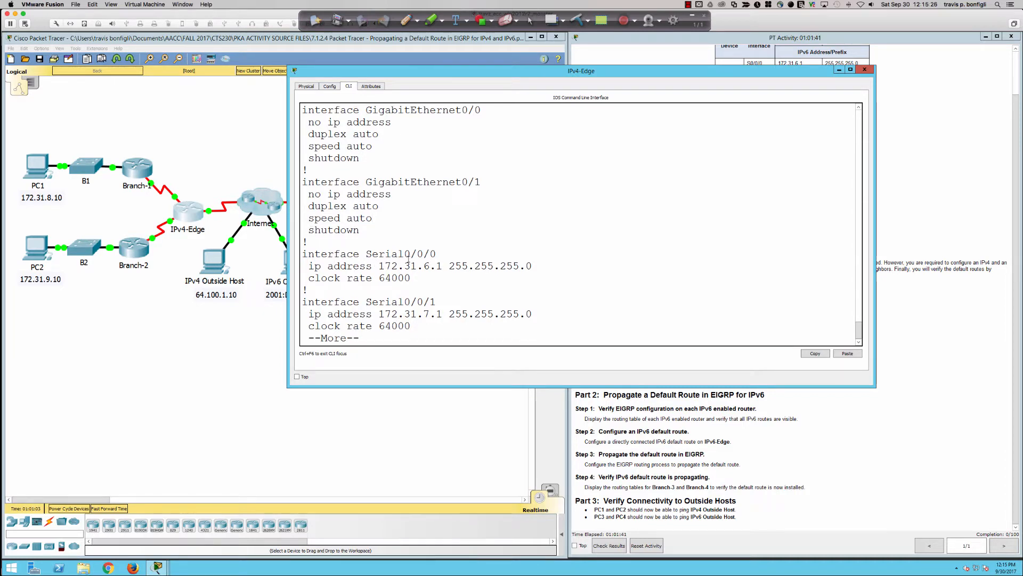
{"action": "key", "text": "q"}
Read the activity's Part 1 instruction on propagating the default route in EIGRP, and move the IPv4-Edge console down to uncover the topology
{"action": "left_click", "coordinate": [768, 430]}
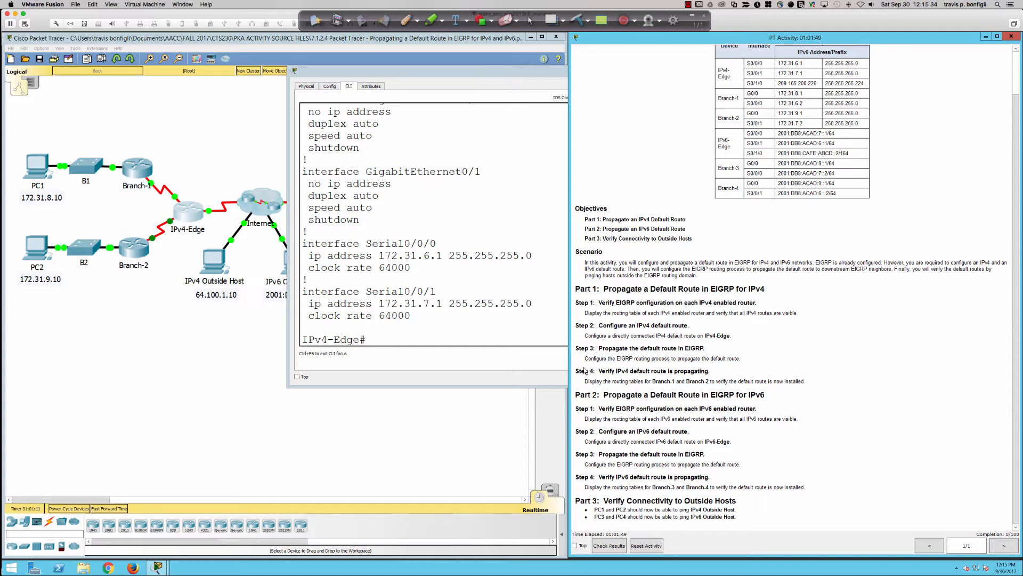
{"action": "left_click_drag", "start_coordinate": [589, 361], "coordinate": [742, 359]}
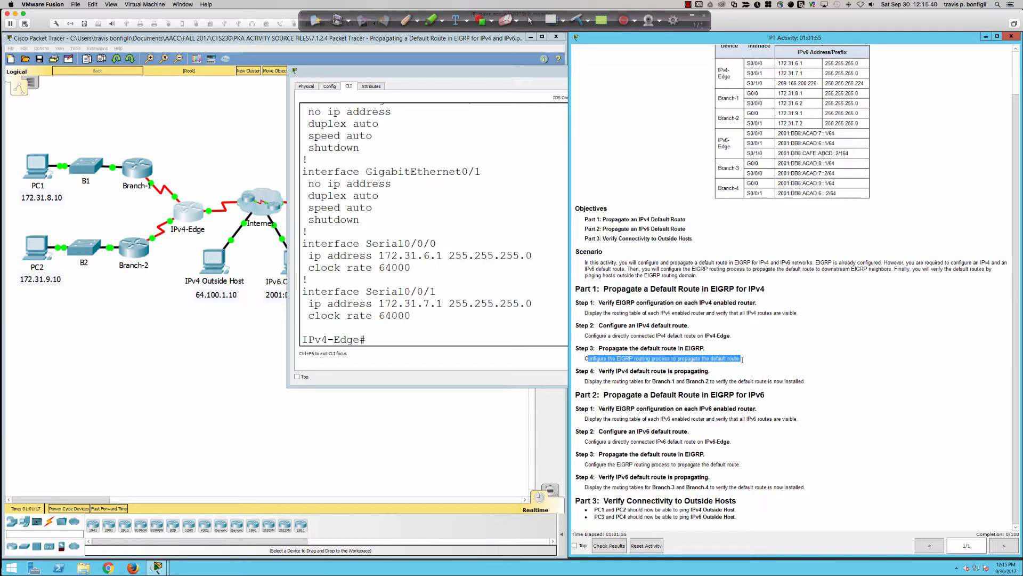
{"action": "scroll", "coordinate": [702, 230], "scroll_direction": "up", "scroll_amount": 2}
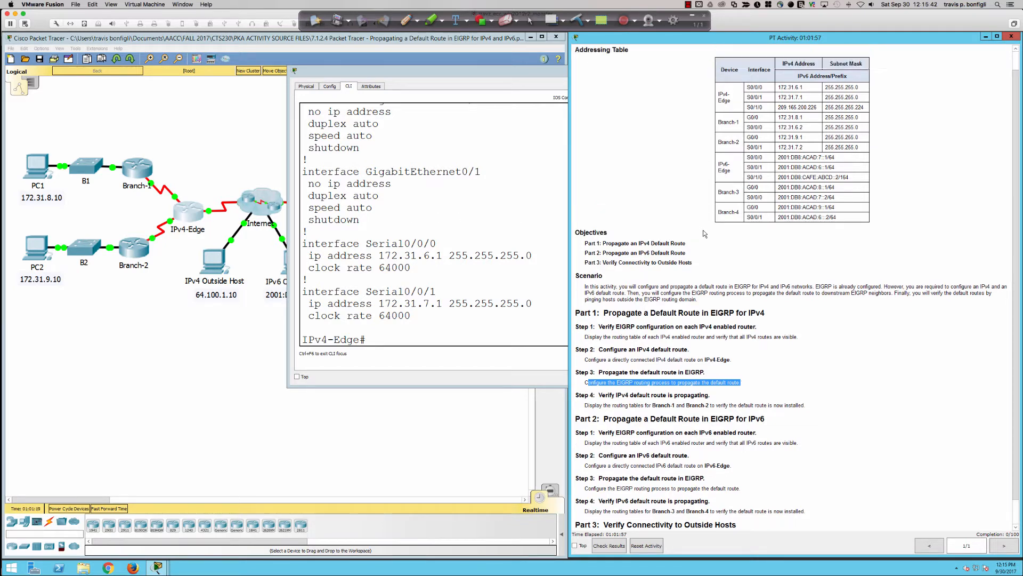
{"action": "left_click", "coordinate": [523, 215]}
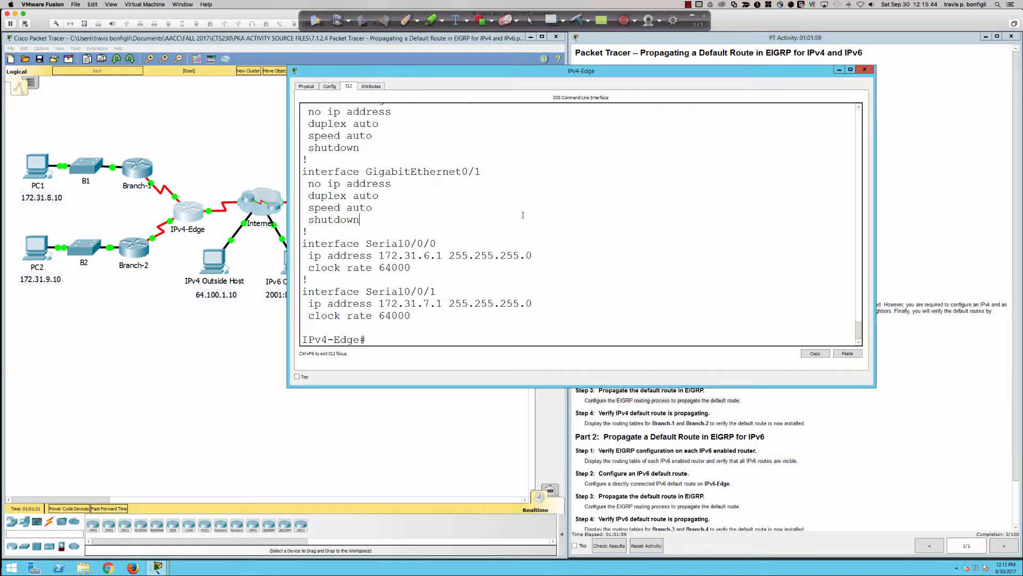
{"action": "left_click_drag", "start_coordinate": [517, 69], "coordinate": [506, 255]}
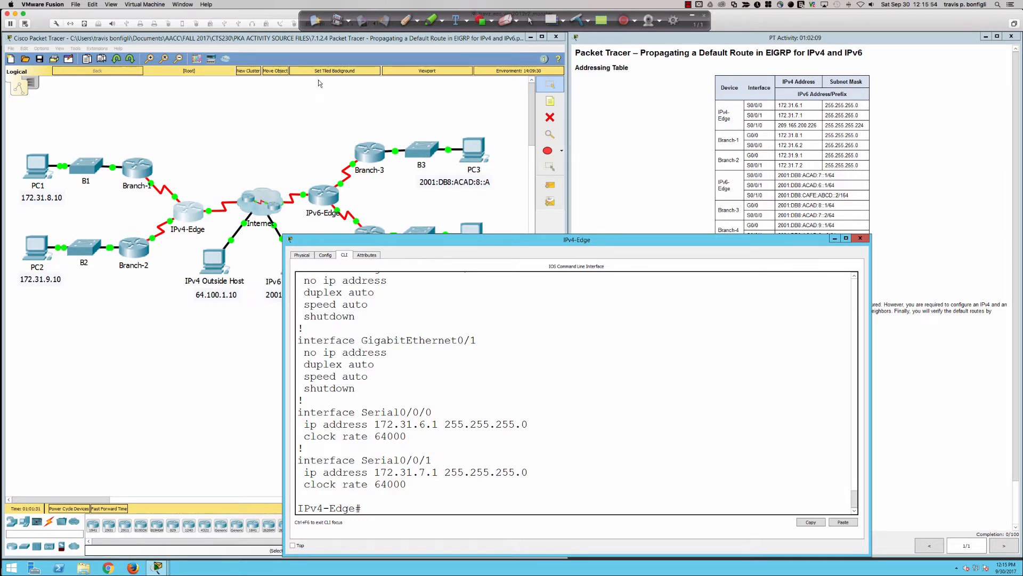
Draw a red boundary line through IPv4-Edge with an arrow toward the Internet, and a double-headed arrow between PC1 and PC2
{"action": "left_click", "coordinate": [405, 20]}
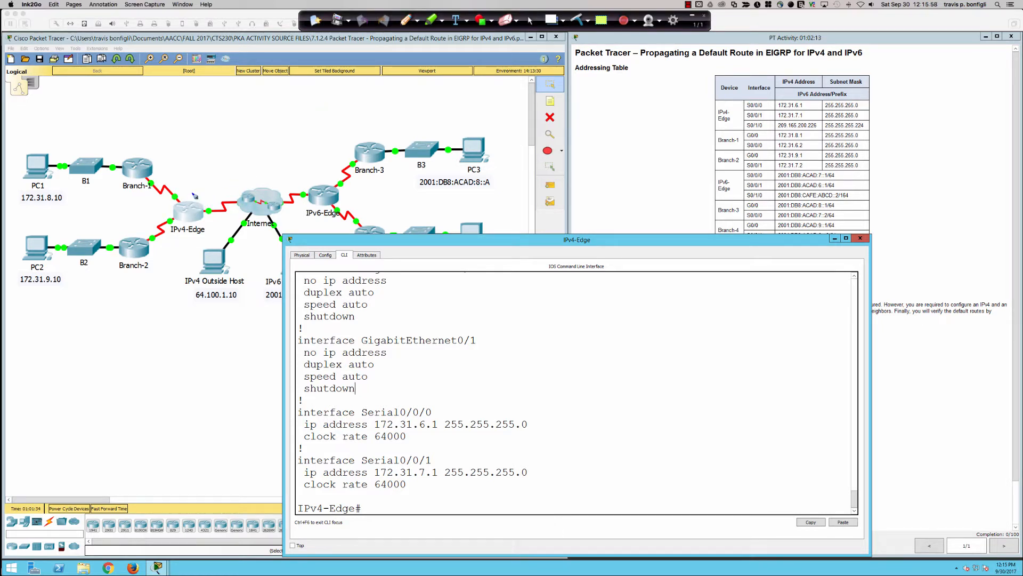
{"action": "mouse_move", "coordinate": [195, 184]}
{"action": "left_mouse_down"}
{"action": "mouse_move", "coordinate": [184, 249]}
{"action": "mouse_move", "coordinate": [230, 179]}
{"action": "mouse_move", "coordinate": [226, 191]}
{"action": "left_mouse_up"}
{"action": "left_click_drag", "start_coordinate": [39, 185], "coordinate": [39, 232]}
{"action": "mouse_move", "coordinate": [33, 219]}
{"action": "left_mouse_down"}
{"action": "mouse_move", "coordinate": [39, 232]}
{"action": "mouse_move", "coordinate": [38, 174]}
{"action": "mouse_move", "coordinate": [44, 186]}
{"action": "left_mouse_up"}
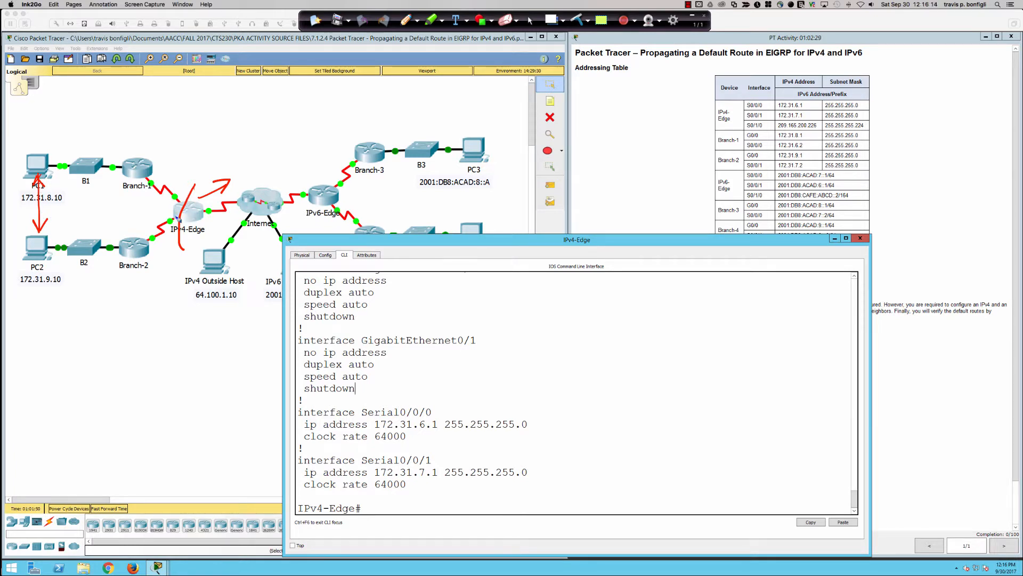
Write 172.31 beside the two PCs and draw curved arrows from PC2 and PC1 to IPv4 Outside Host
{"action": "mouse_move", "coordinate": [69, 206]}
{"action": "left_mouse_down"}
{"action": "mouse_move", "coordinate": [72, 221]}
{"action": "mouse_move", "coordinate": [123, 211]}
{"action": "mouse_move", "coordinate": [108, 217]}
{"action": "mouse_move", "coordinate": [119, 237]}
{"action": "left_mouse_up"}
{"action": "left_click", "coordinate": [100, 217]}
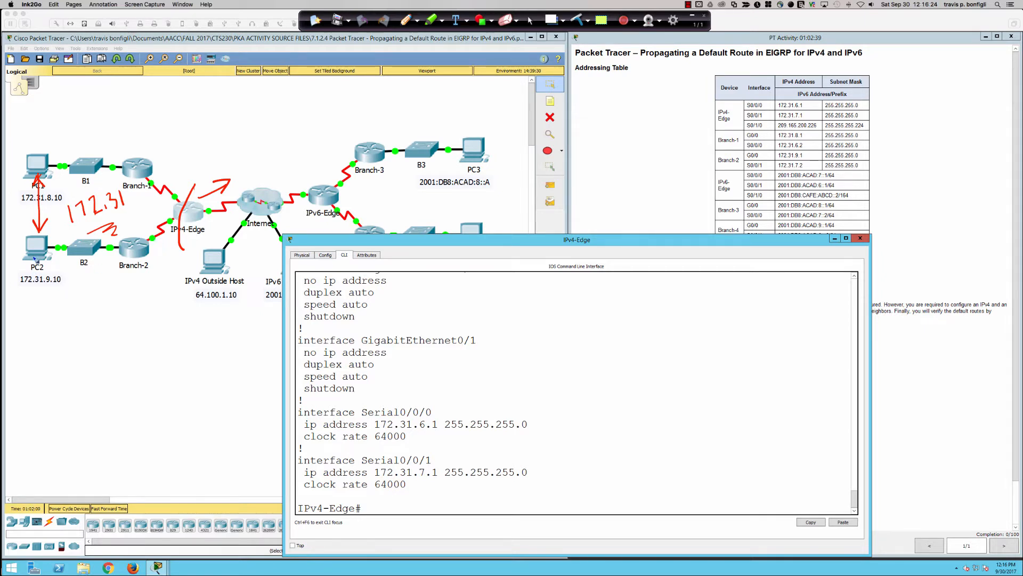
{"action": "mouse_move", "coordinate": [35, 256]}
{"action": "left_mouse_down"}
{"action": "mouse_move", "coordinate": [152, 319]}
{"action": "mouse_move", "coordinate": [208, 299]}
{"action": "mouse_move", "coordinate": [196, 297]}
{"action": "left_mouse_up"}
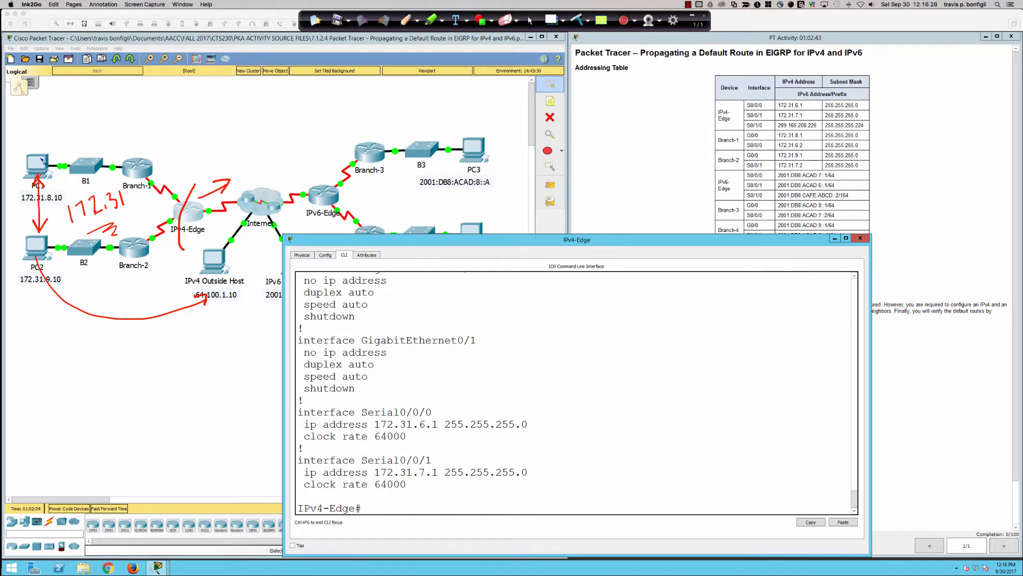
{"action": "mouse_move", "coordinate": [42, 159]}
{"action": "left_mouse_down"}
{"action": "mouse_move", "coordinate": [65, 143]}
{"action": "mouse_move", "coordinate": [200, 130]}
{"action": "mouse_move", "coordinate": [244, 154]}
{"action": "mouse_move", "coordinate": [234, 255]}
{"action": "mouse_move", "coordinate": [243, 244]}
{"action": "left_mouse_up"}
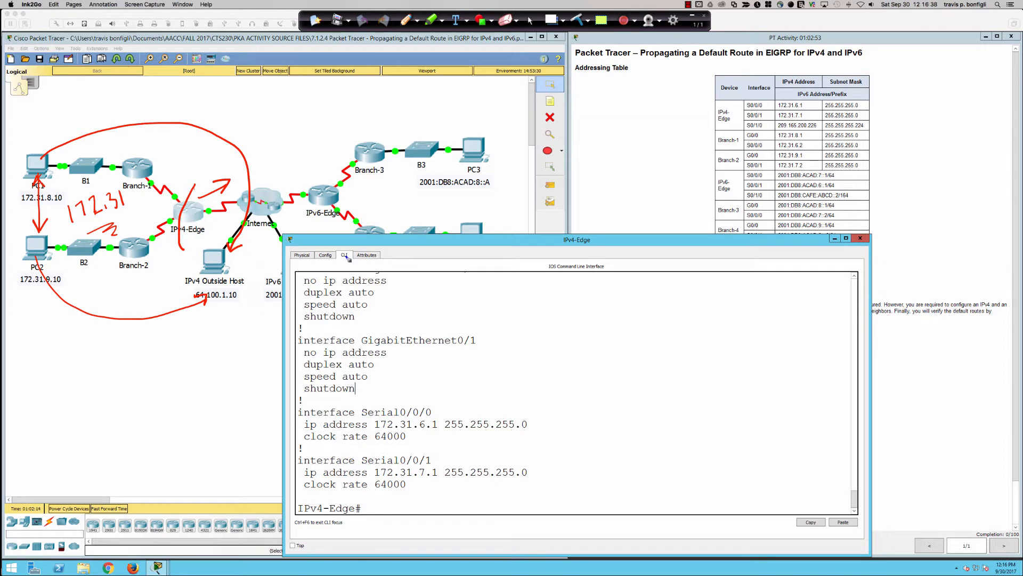
Clear the pen annotations and return to the IPv4-Edge prompt with the normal cursor
{"action": "left_click", "coordinate": [577, 20]}
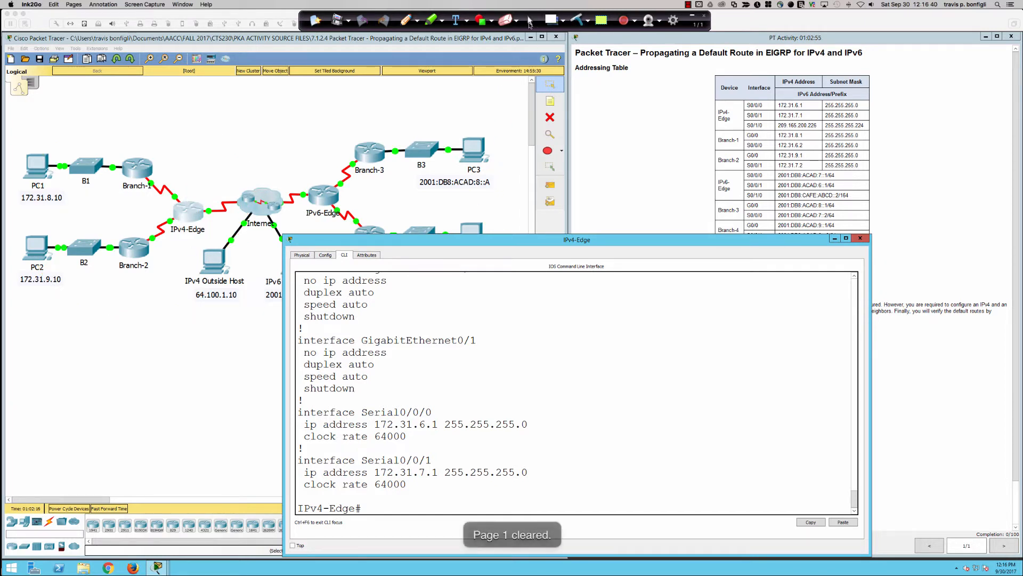
{"action": "left_click", "coordinate": [530, 22]}
{"action": "key", "text": "Return"}
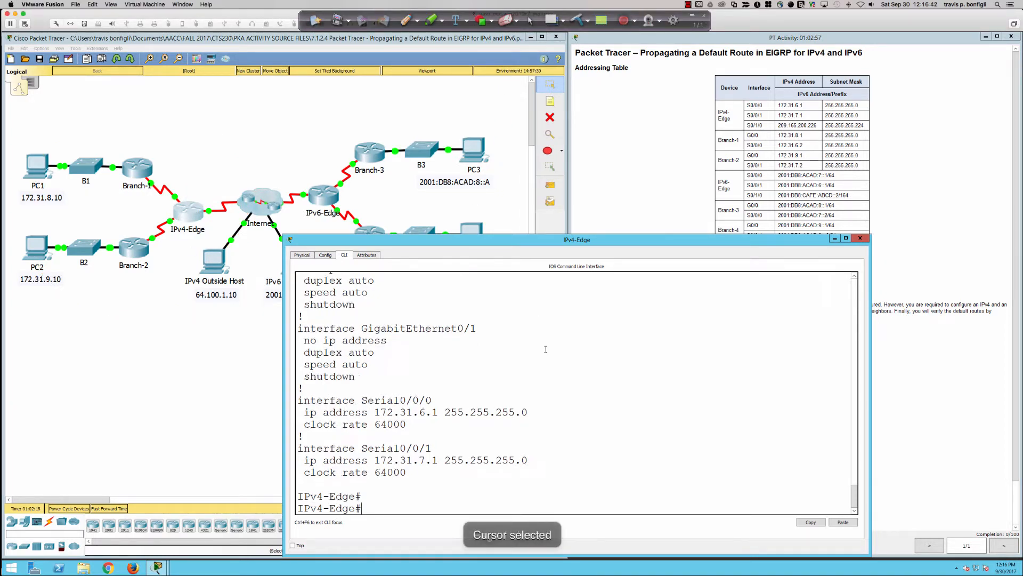
Display the IP routing table on IPv4-Edge with sh ip route
{"action": "key", "text": "Return"}
{"action": "type", "text": "sh ip route"}
{"action": "key", "text": "Return"}
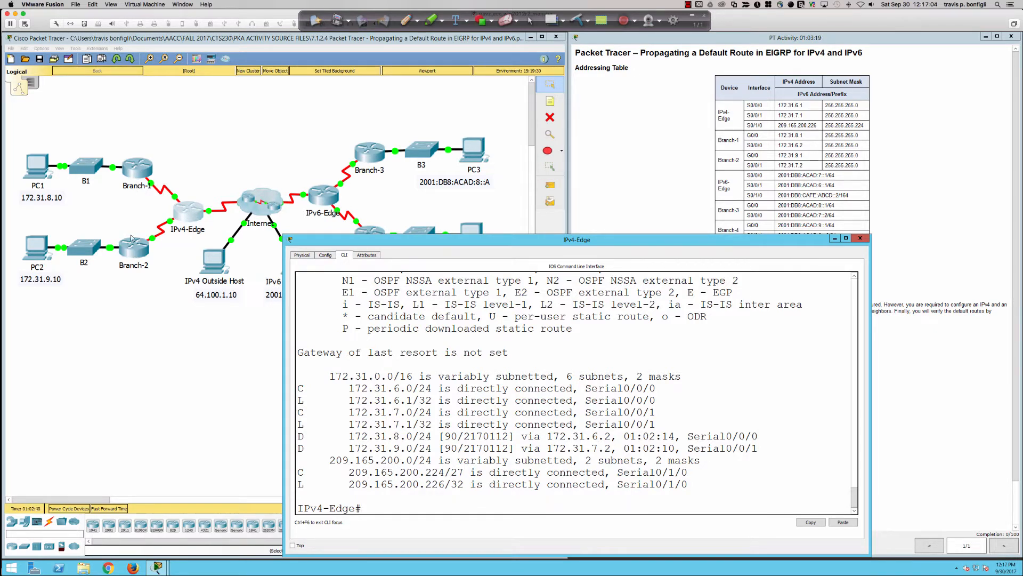
Open PC1's IP configuration, examine its IP address and default gateway, and close the PC1 window
{"action": "left_click", "coordinate": [39, 174]}
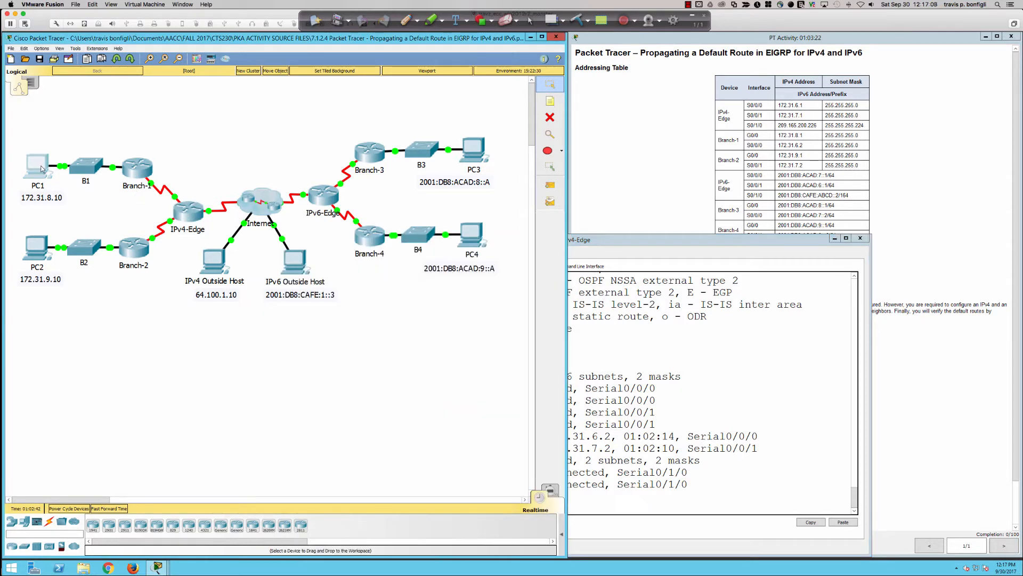
{"action": "left_click", "coordinate": [41, 169]}
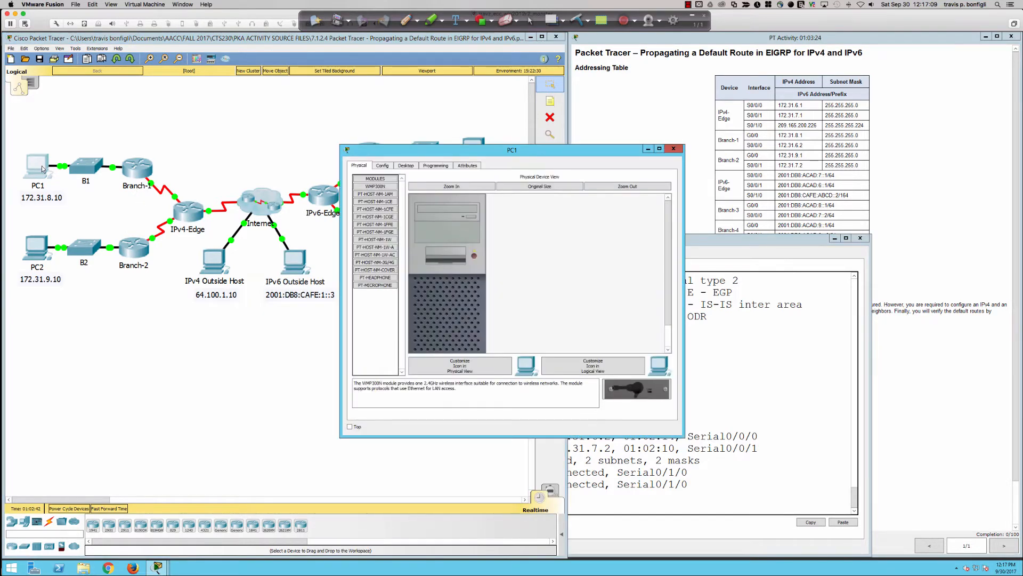
{"action": "left_click", "coordinate": [404, 166]}
{"action": "left_click", "coordinate": [386, 196]}
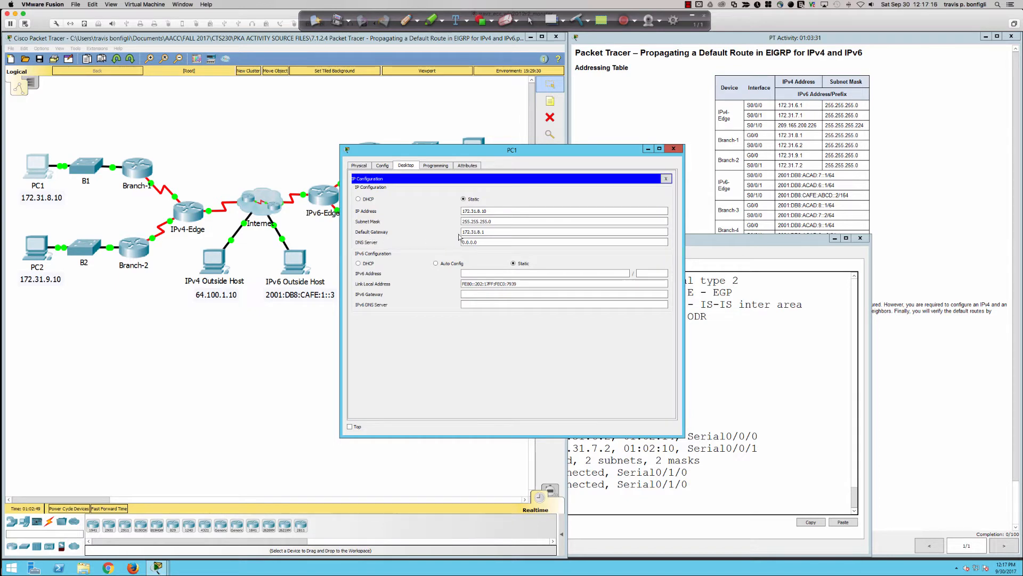
{"action": "double_click", "coordinate": [487, 233]}
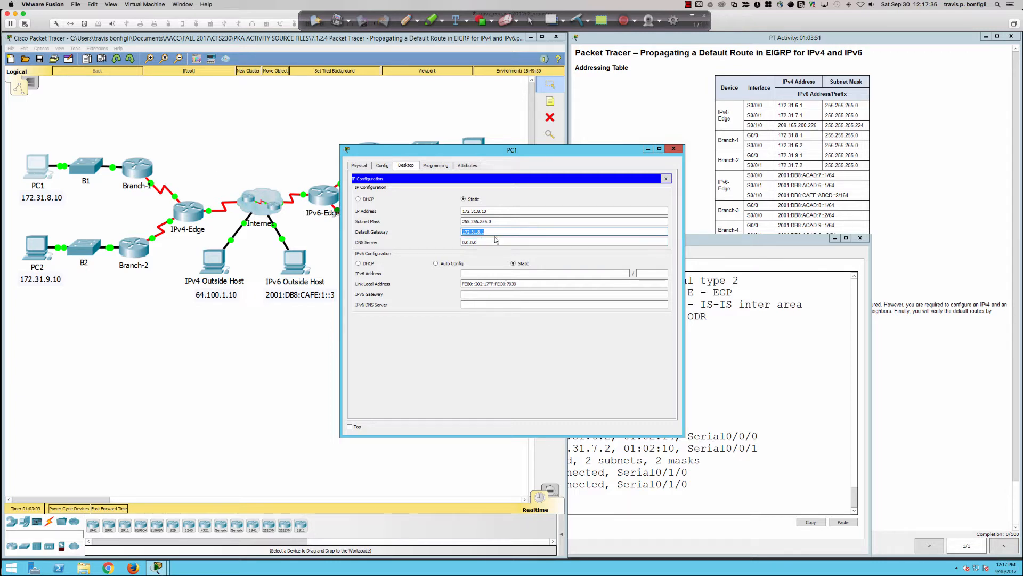
{"action": "key", "text": "Tab"}
{"action": "left_click_drag", "start_coordinate": [486, 211], "coordinate": [457, 212]}
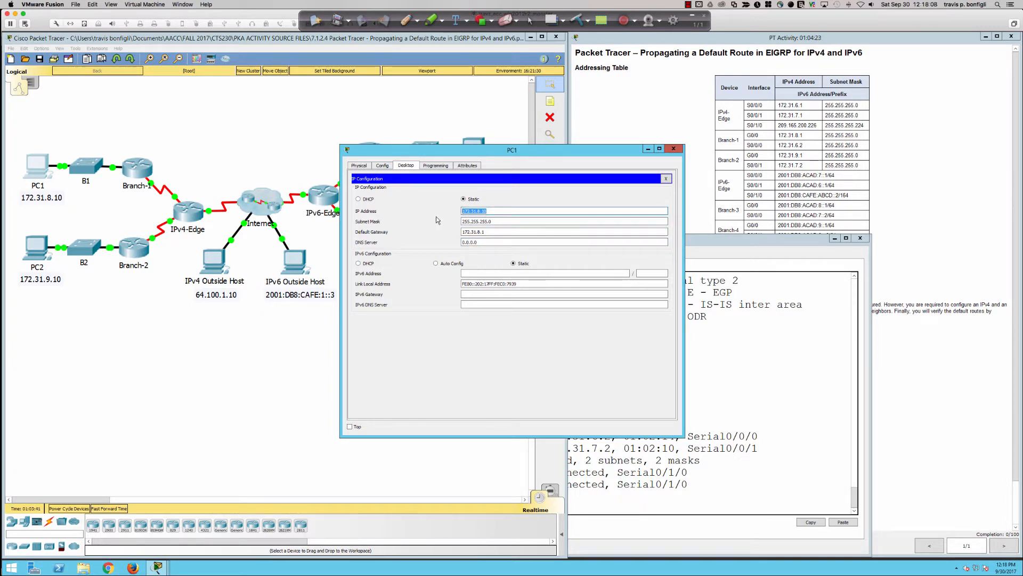
{"action": "left_click_drag", "start_coordinate": [484, 231], "coordinate": [460, 233]}
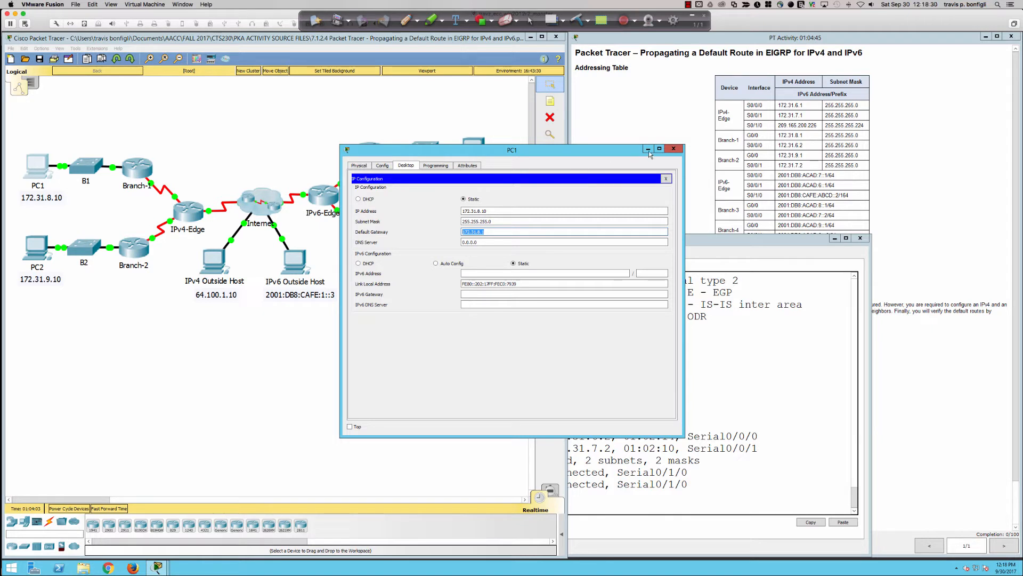
{"action": "left_click", "coordinate": [673, 150]}
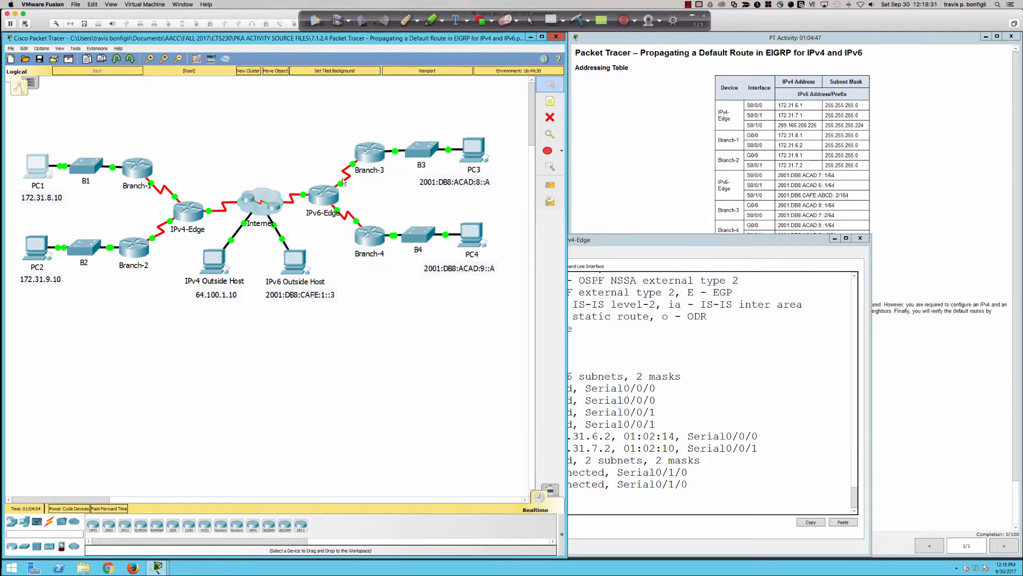
Open Branch-1's command line in a repositioned, widened window and enter privileged EXEC mode
{"action": "left_click", "coordinate": [137, 172]}
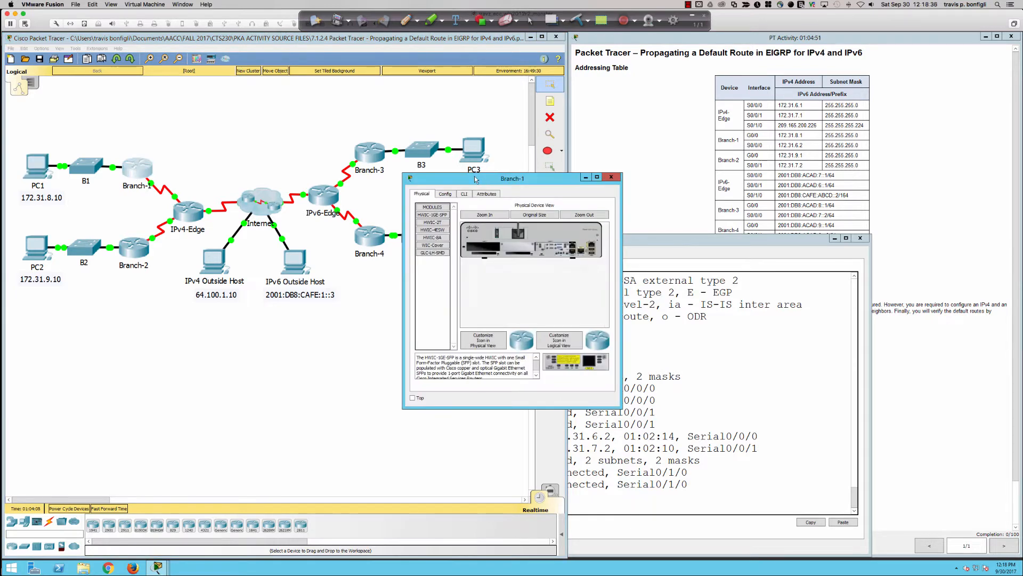
{"action": "left_click_drag", "start_coordinate": [474, 178], "coordinate": [419, 43]}
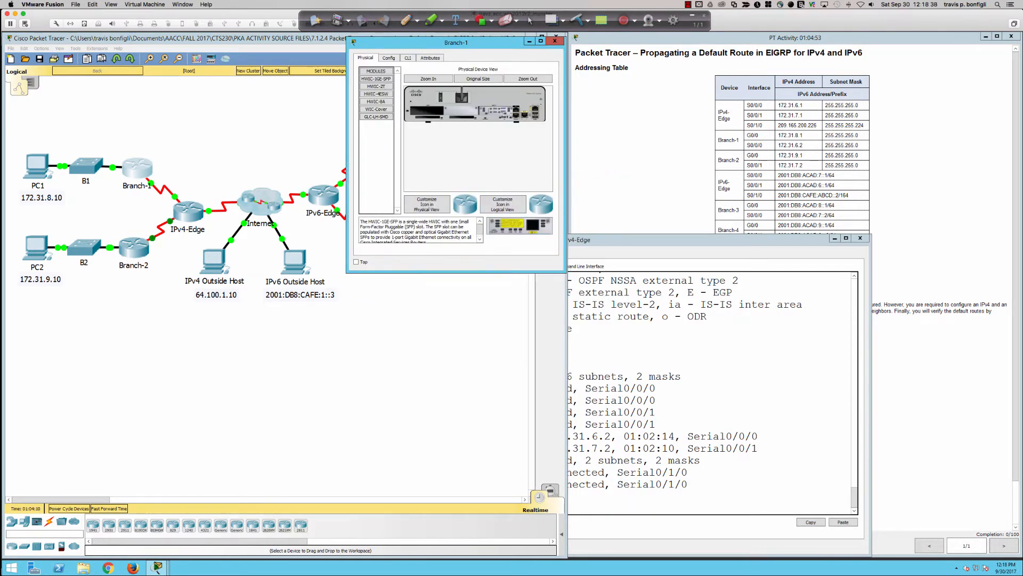
{"action": "left_click_drag", "start_coordinate": [567, 184], "coordinate": [996, 198]}
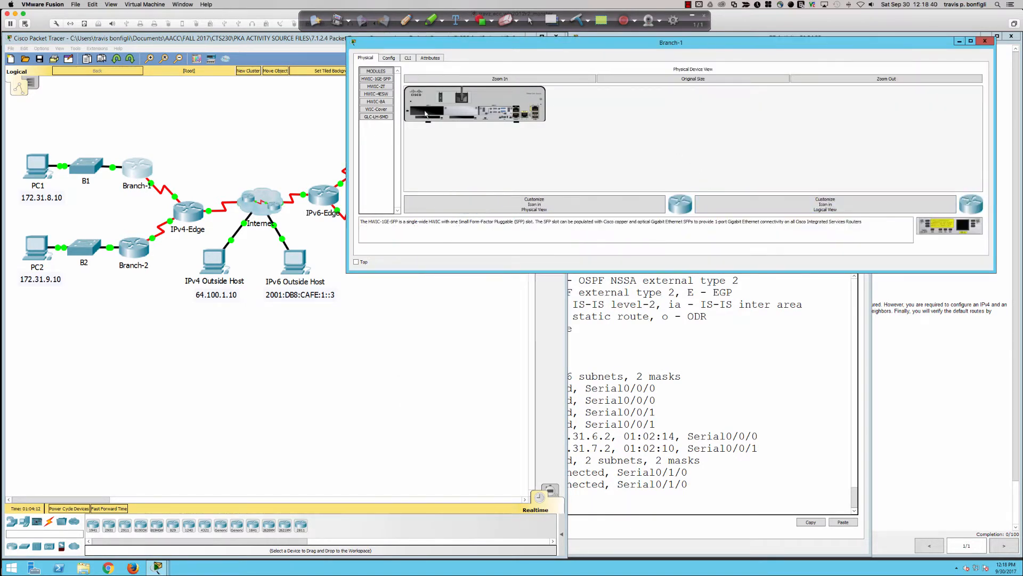
{"action": "left_click", "coordinate": [408, 59]}
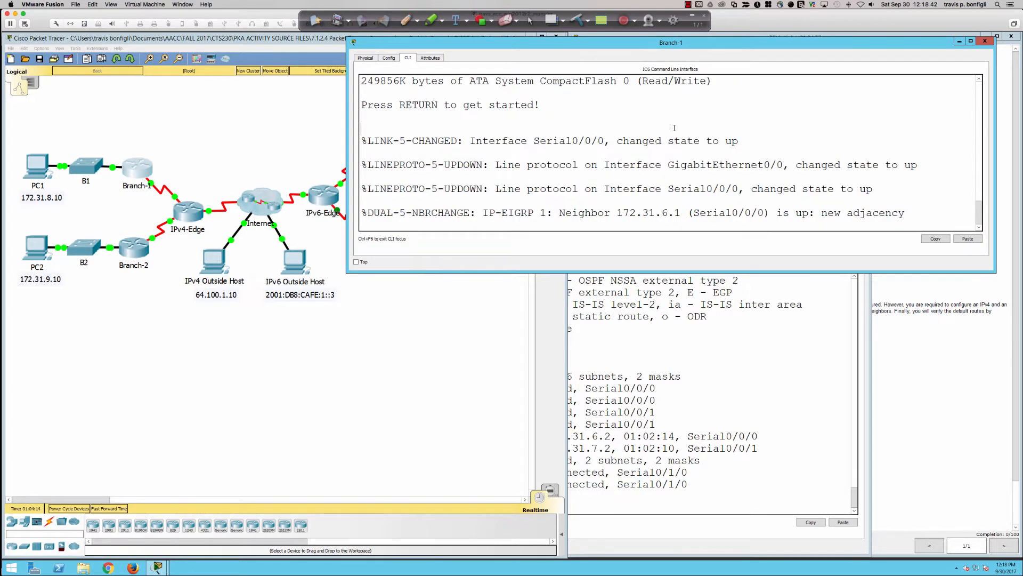
{"action": "key", "text": "Return"}
{"action": "key", "text": "Return"}
{"action": "key", "text": "Return"}
{"action": "type", "text": "en"}
{"action": "key", "text": "Return"}
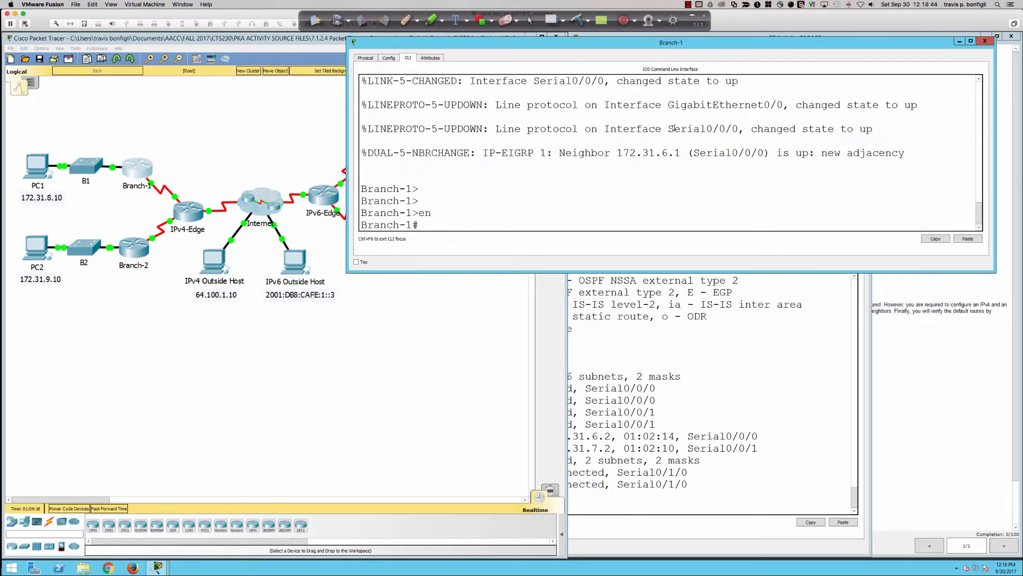
Display Branch-1's IP routing table with sh ip route
{"action": "type", "text": "sh ip route"}
{"action": "key", "text": "Return"}
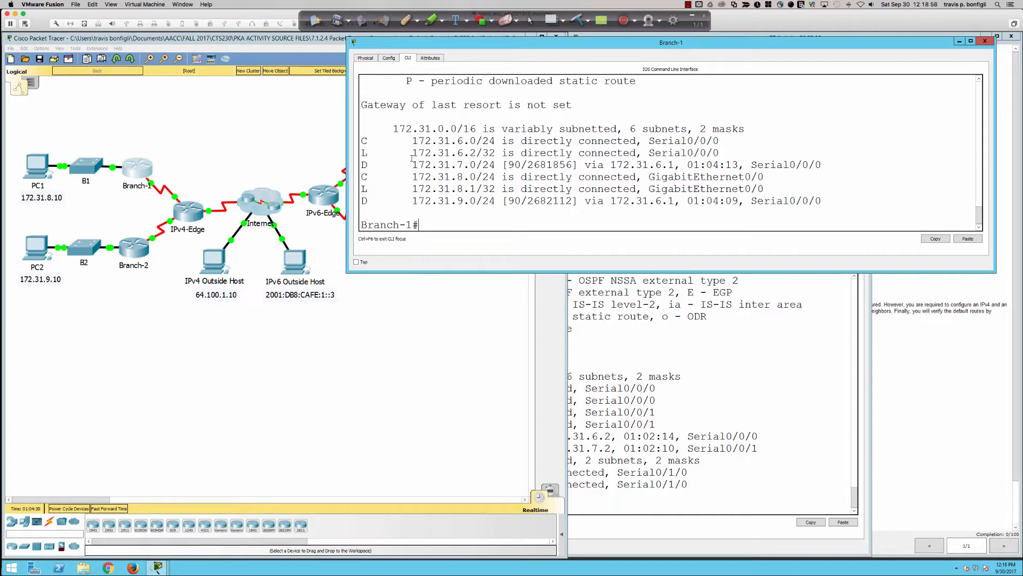
Ping the IPv4 outside host at 64.100.1.10 from PC1's command prompt
{"action": "left_click", "coordinate": [29, 167]}
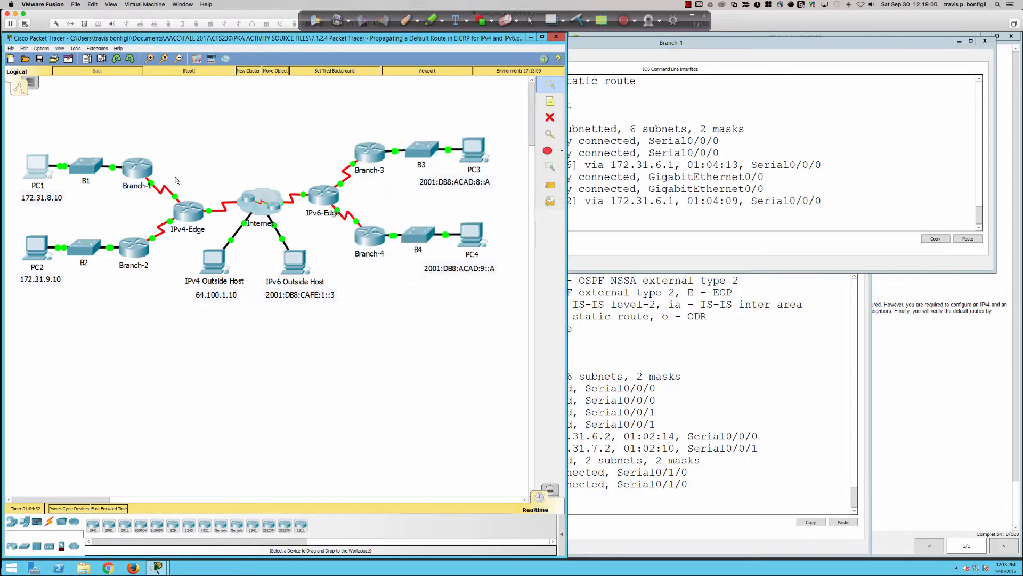
{"action": "left_click", "coordinate": [565, 197]}
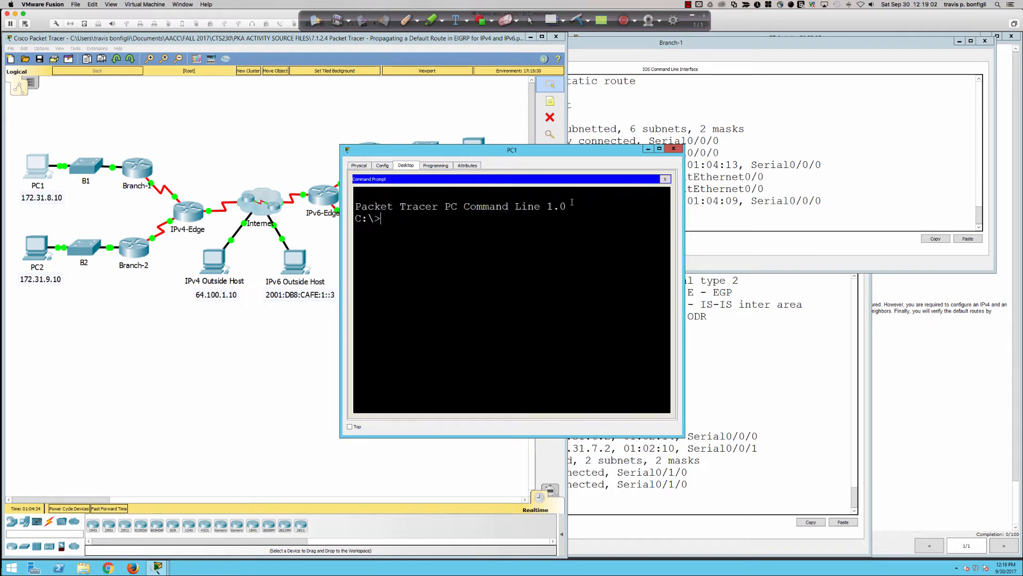
{"action": "type", "text": "ping 64.100.1.10"}
{"action": "key", "text": "Return"}
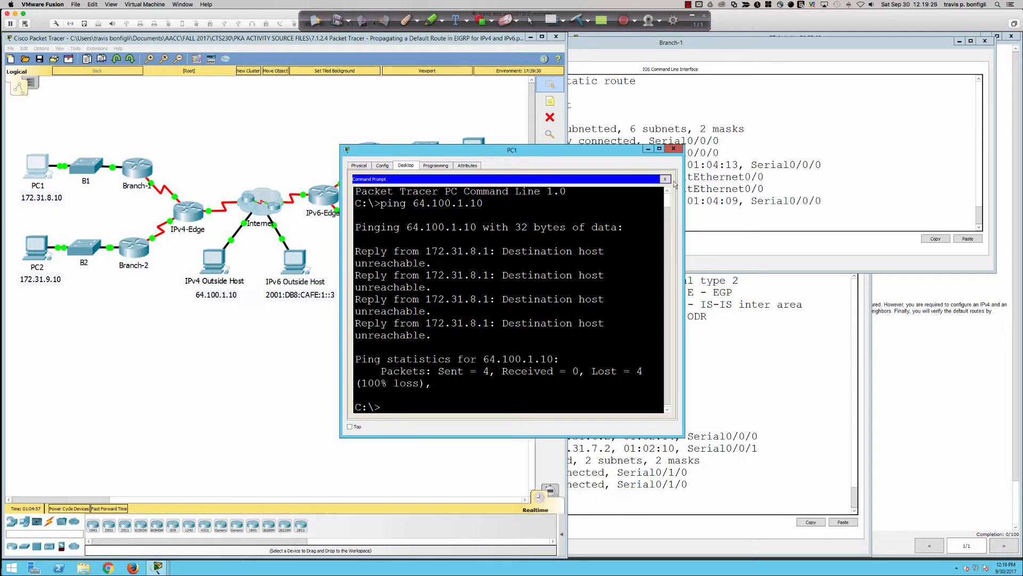
Close the PC1 window and examine the gateway of last resort line and the 172.31.0.0 routes in Branch-1's routing table
{"action": "left_click", "coordinate": [674, 148]}
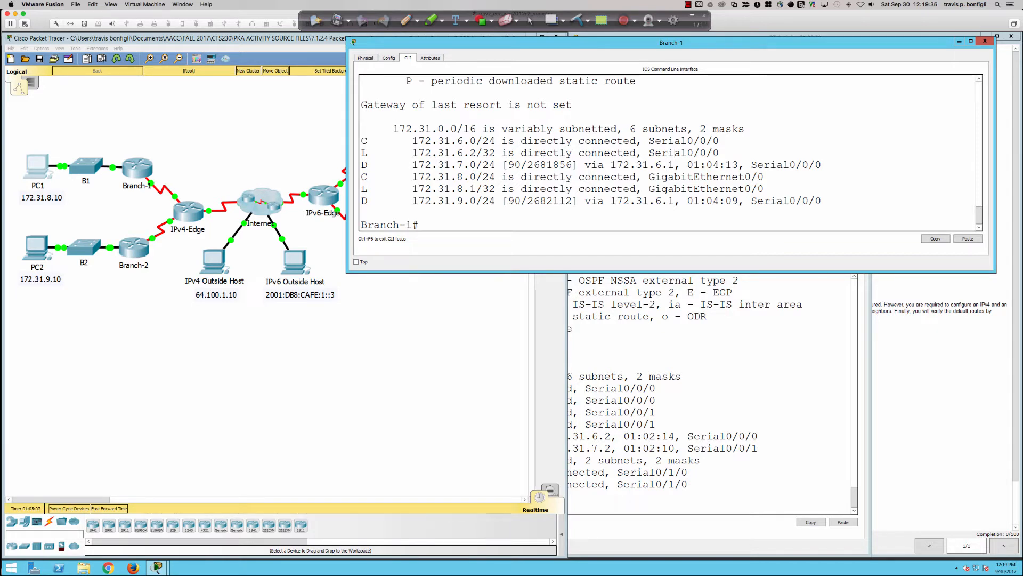
{"action": "left_click_drag", "start_coordinate": [361, 104], "coordinate": [577, 104]}
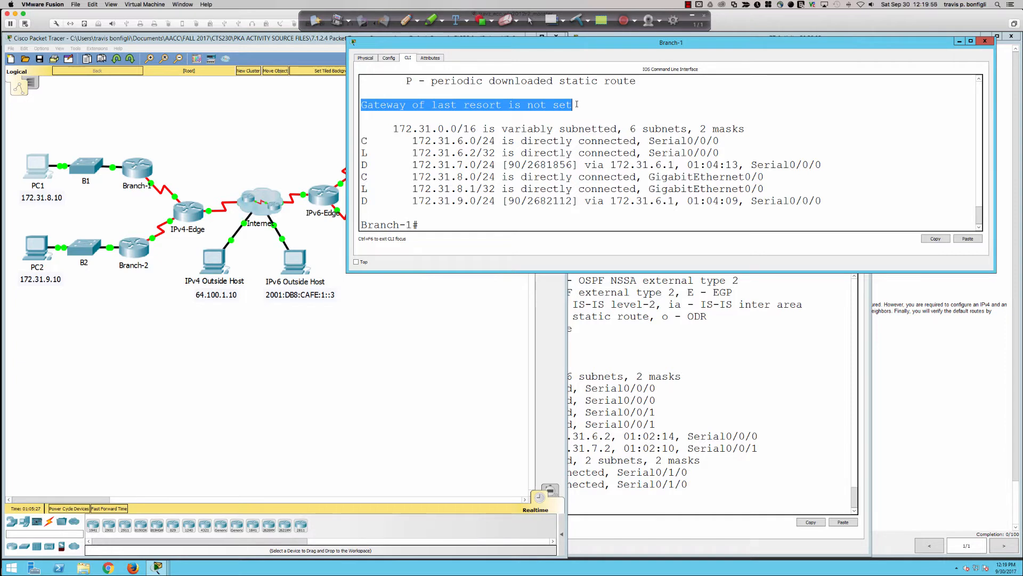
{"action": "left_click_drag", "start_coordinate": [388, 130], "coordinate": [852, 207]}
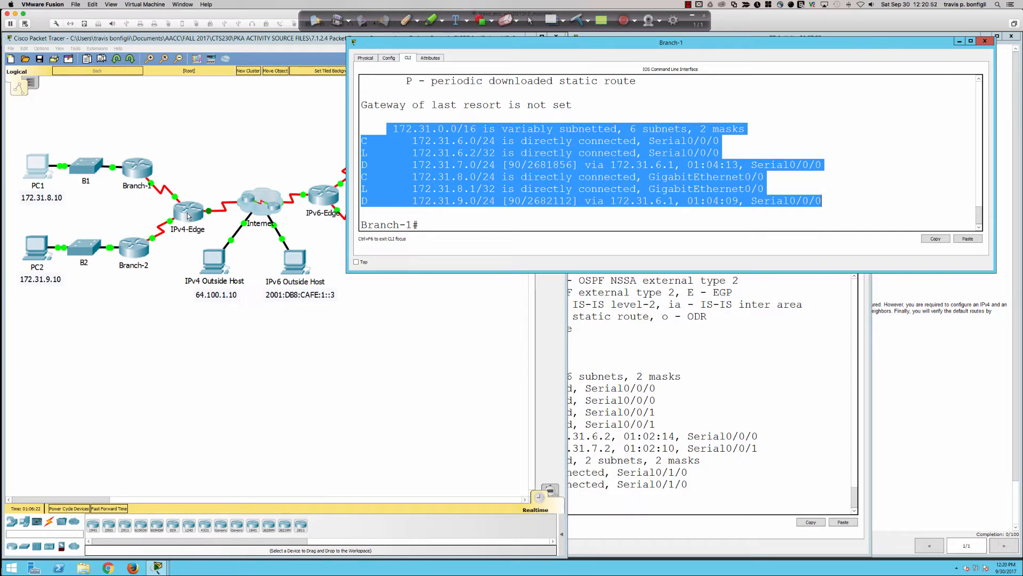
Display IPv4-Edge's interface summary with sh ip int bri
{"action": "left_click", "coordinate": [653, 353]}
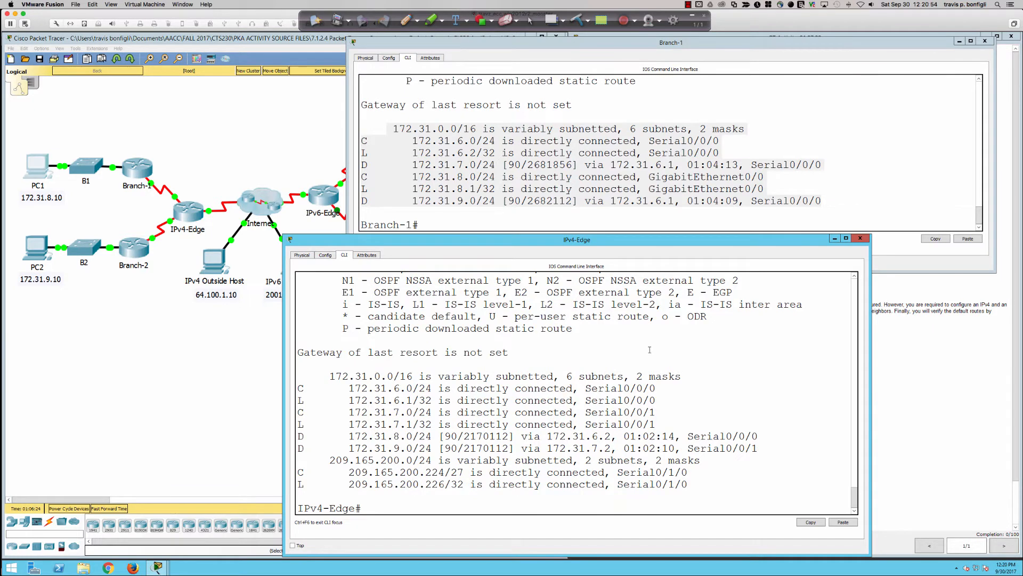
{"action": "key", "text": "Return"}
{"action": "key", "text": "Return"}
{"action": "key", "text": "Return"}
{"action": "type", "text": "sh ip int bri"}
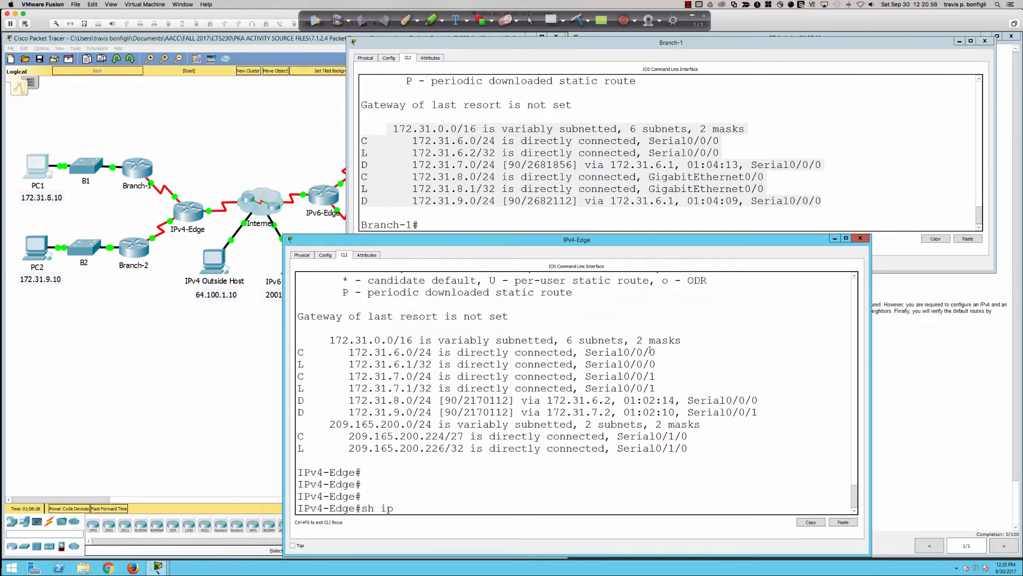
{"action": "key", "text": "Return"}
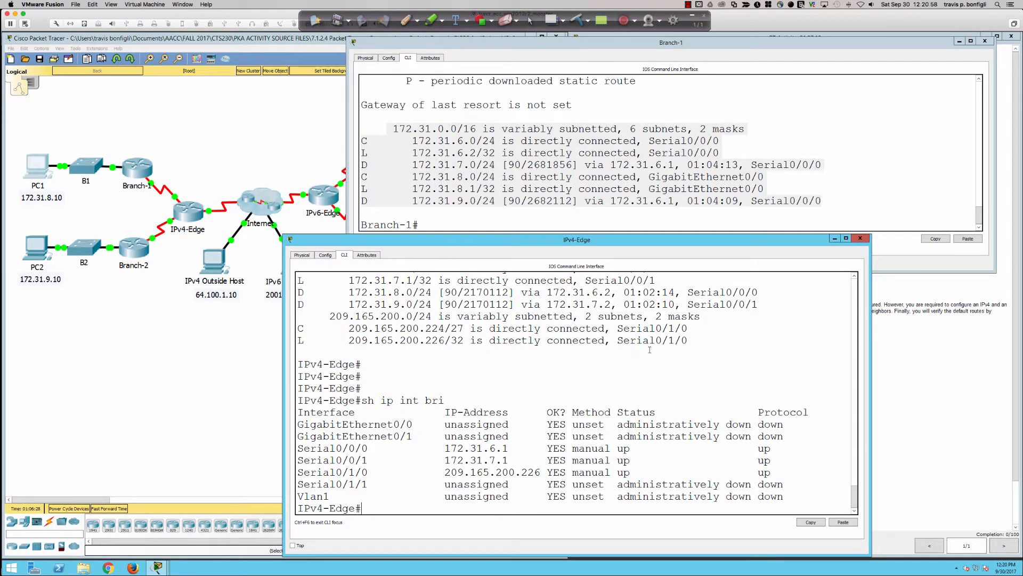
Ping 209.165.200.225 from IPv4-Edge
{"action": "type", "text": "ping 209.165.200.226"}
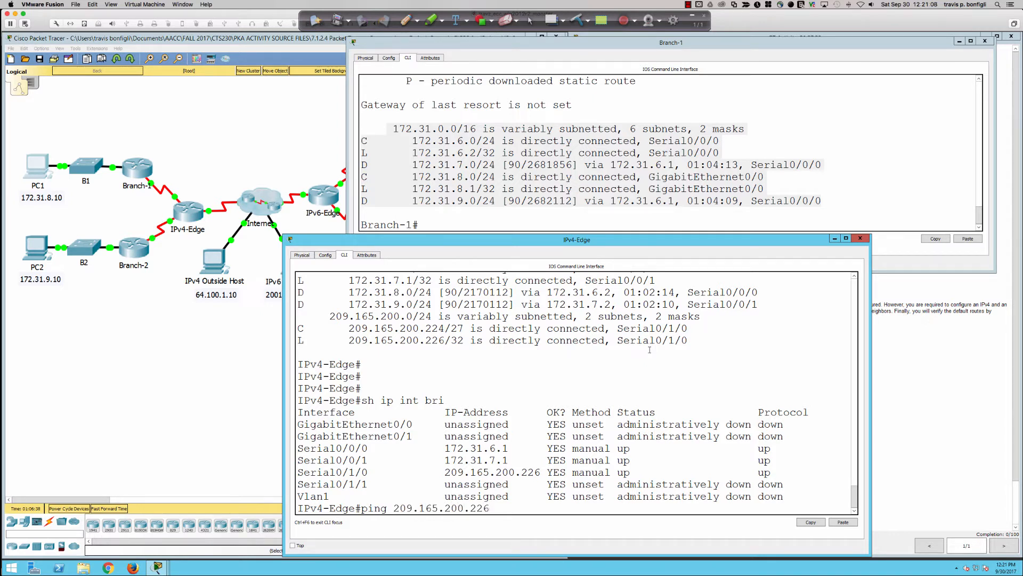
{"action": "key", "text": "BackSpace"}
{"action": "type", "text": "5"}
{"action": "key", "text": "Return"}
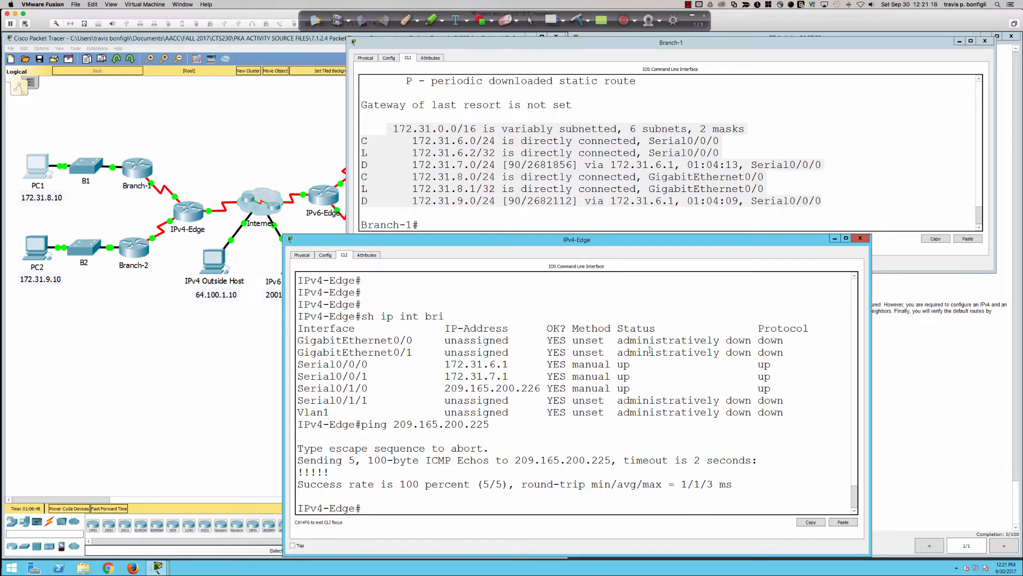
Check IPv4-Edge's S0/1/0 subnet mask in the activity's addressing table and ping 209.165.200.226 from IPv4-Edge
{"action": "left_click", "coordinate": [1013, 348]}
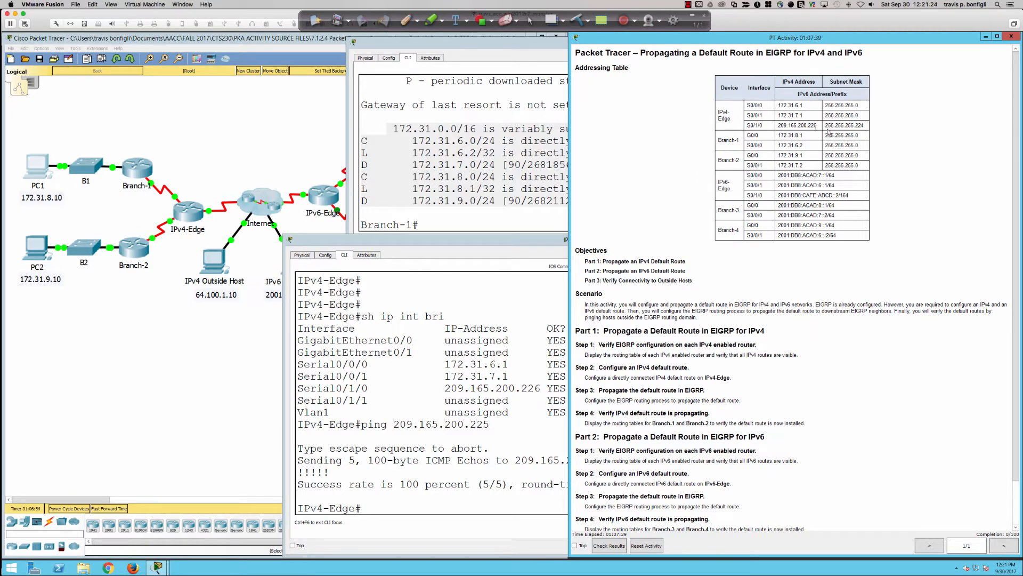
{"action": "left_click_drag", "start_coordinate": [866, 125], "coordinate": [827, 125]}
{"action": "left_click", "coordinate": [491, 437]}
{"action": "key", "text": "Up"}
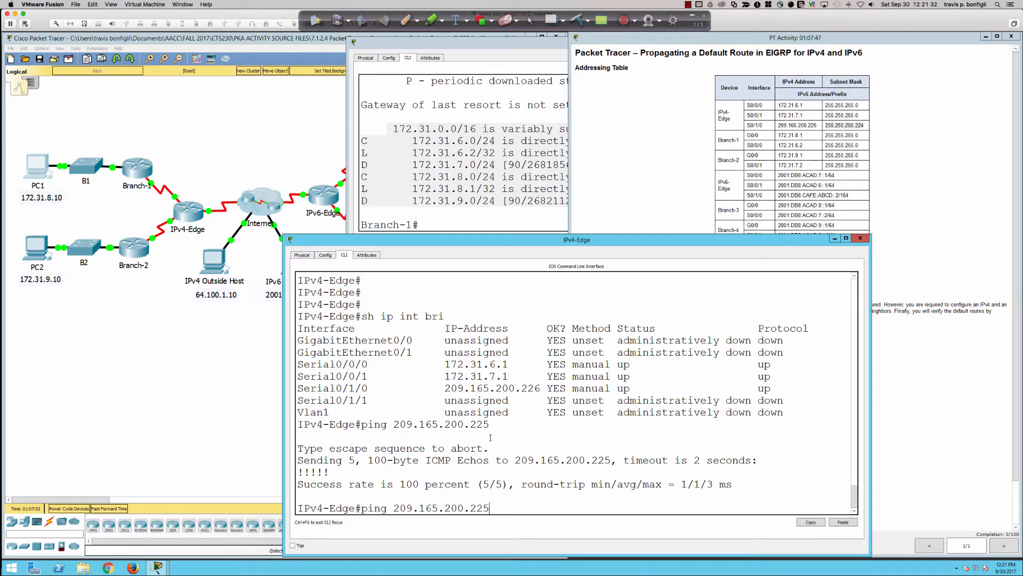
{"action": "type", "text": "6"}
{"action": "key", "text": "Return"}
Ping 209.165.200.227 from IPv4-Edge and bring the activity instructions to the front
{"action": "key", "text": "Up"}
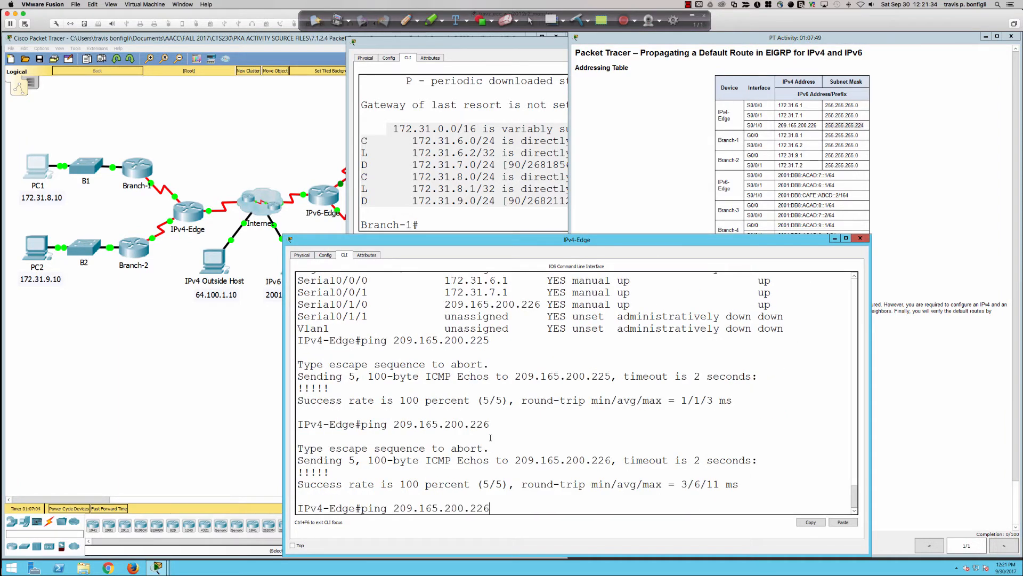
{"action": "key", "text": "BackSpace"}
{"action": "type", "text": "7"}
{"action": "key", "text": "Return"}
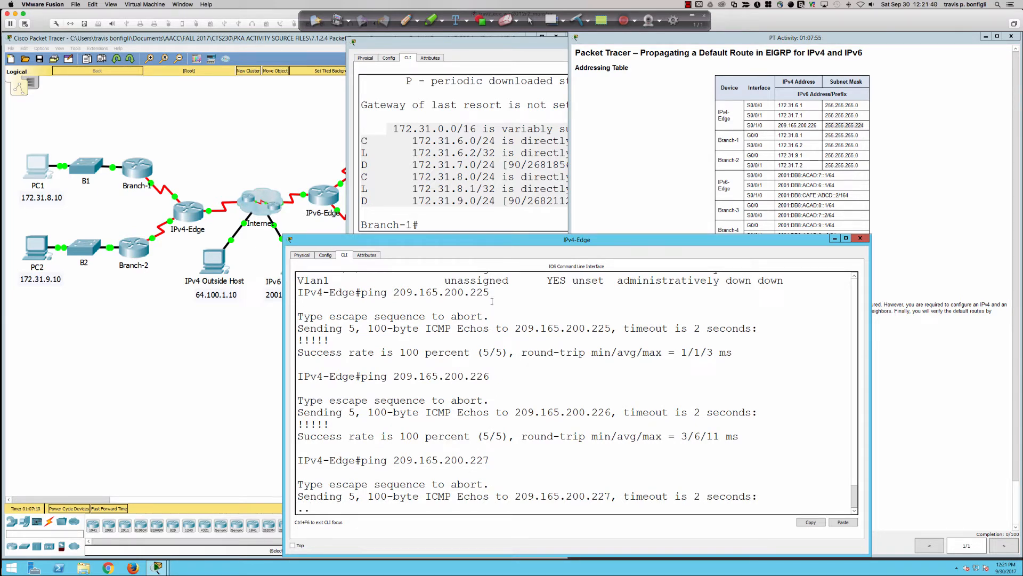
{"action": "left_click", "coordinate": [862, 217]}
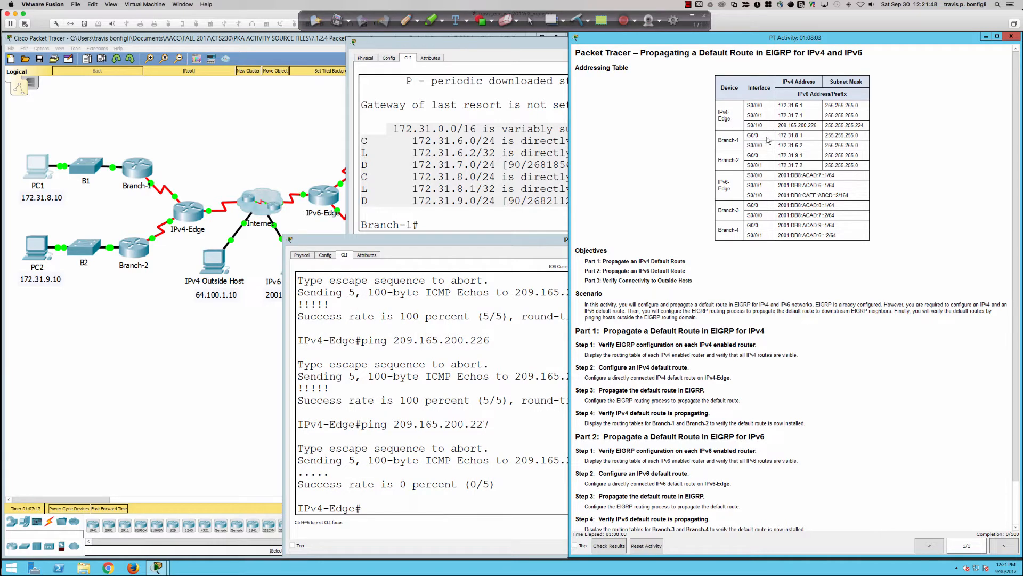
Enter global configuration mode on IPv4-Edge with conf t
{"action": "left_click", "coordinate": [428, 422]}
{"action": "type", "text": "conf t"}
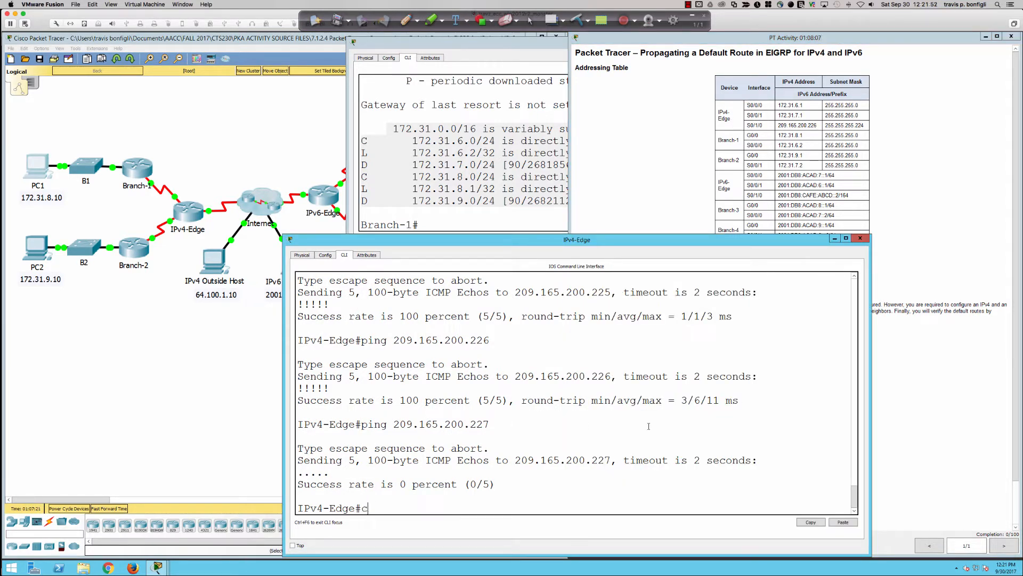
{"action": "key", "text": "Return"}
Begin the default route command ip route 0.0.0.0 0.0.0.0 on IPv4-Edge and list its available next-hop options
{"action": "type", "text": "ip"}
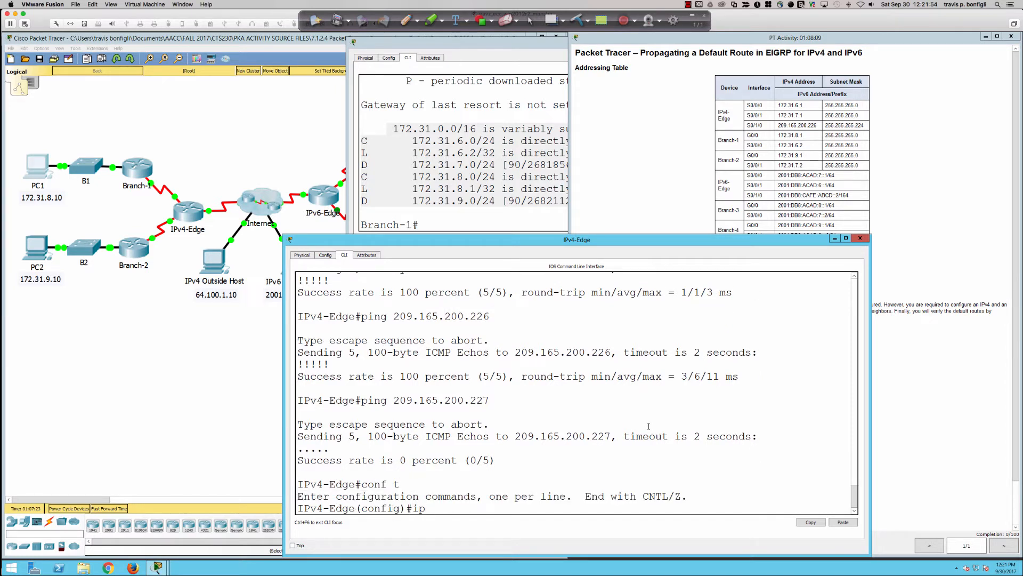
{"action": "key", "text": "BackSpace"}
{"action": "key", "text": "BackSpace"}
{"action": "key", "text": "BackSpace"}
{"action": "type", "text": "ip"}
{"action": "type", "text": "route 0.0."}
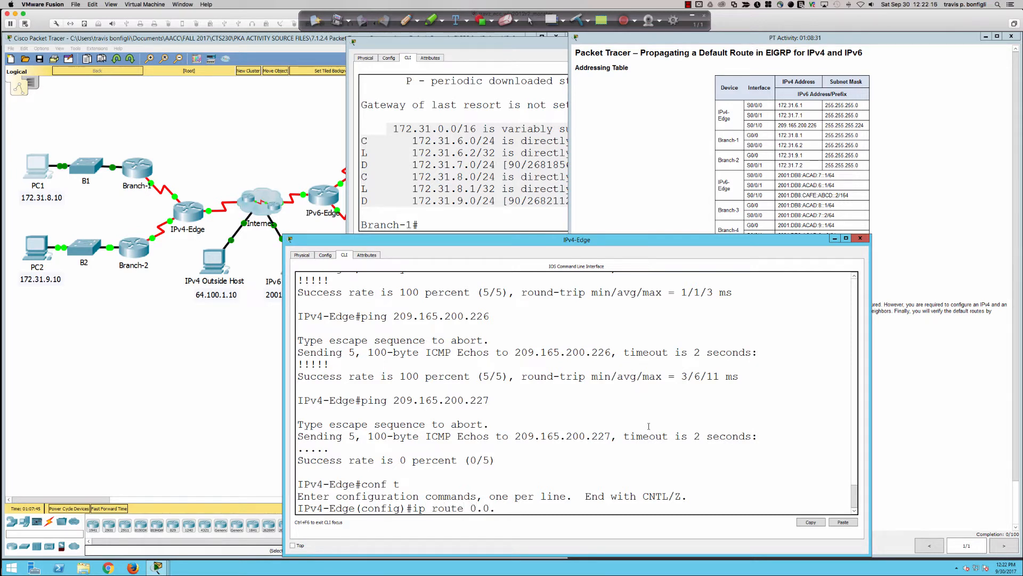
{"action": "type", "text": "0.0 0.0.0.0 ?"}
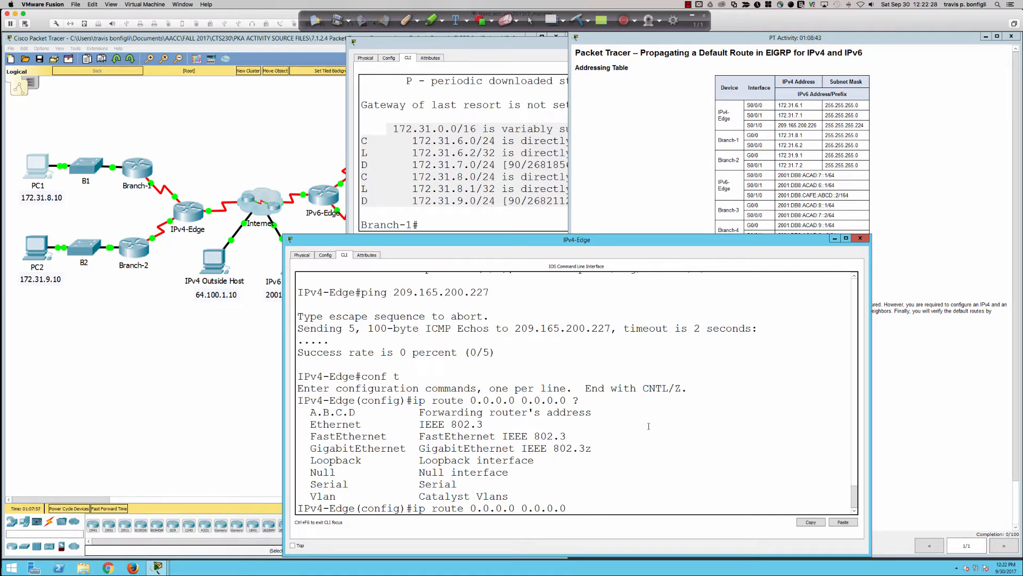
Show the options available after next hop 209.165.200.225 in the default route command, and remove that next hop
{"action": "type", "text": "09.165.200.225 ?"}
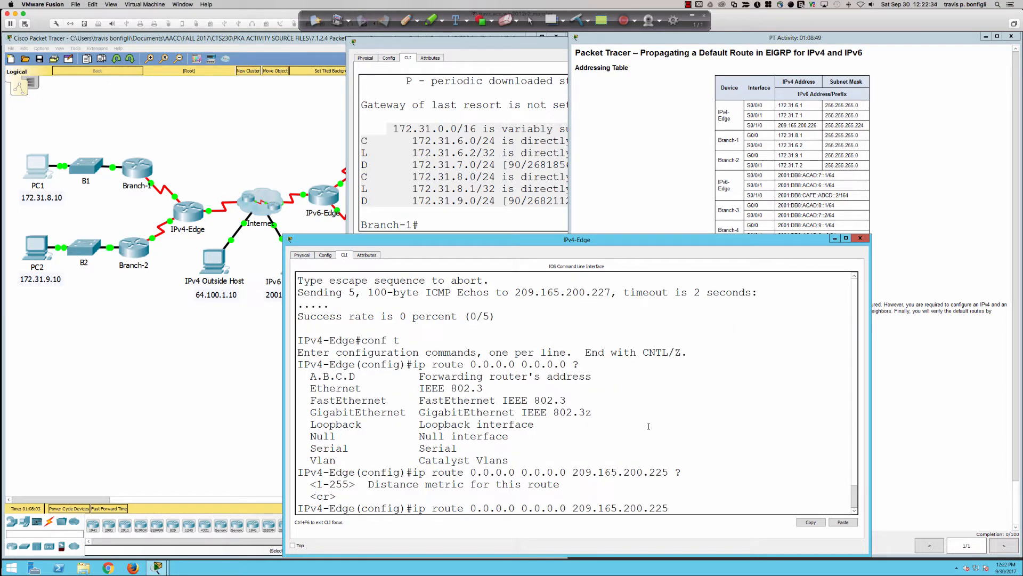
{"action": "key", "text": "BackSpace"}
{"action": "key", "text": "BackSpace"}
{"action": "key", "text": "BackSpace"}
{"action": "key", "text": "BackSpace"}
{"action": "key", "text": "BackSpace"}
{"action": "key", "text": "BackSpace"}
{"action": "key", "text": "BackSpace"}
{"action": "key", "text": "BackSpace"}
{"action": "key", "text": "BackSpace"}
{"action": "key", "text": "BackSpace"}
{"action": "key", "text": "BackSpace"}
{"action": "key", "text": "BackSpace"}
{"action": "key", "text": "BackSpace"}
{"action": "key", "text": "BackSpace"}
{"action": "key", "text": "BackSpace"}
{"action": "key", "text": "BackSpace"}
{"action": "key", "text": "BackSpace"}
{"action": "type", "text": "0"}
Look up the outgoing interface in the earlier output and configure IPv4-Edge's default route as ip route 0.0.0.0 0.0.0.0 s0/1/0
{"action": "scroll", "coordinate": [650, 425], "scroll_direction": "up", "scroll_amount": 4}
{"action": "scroll", "coordinate": [654, 425], "scroll_direction": "up", "scroll_amount": 6}
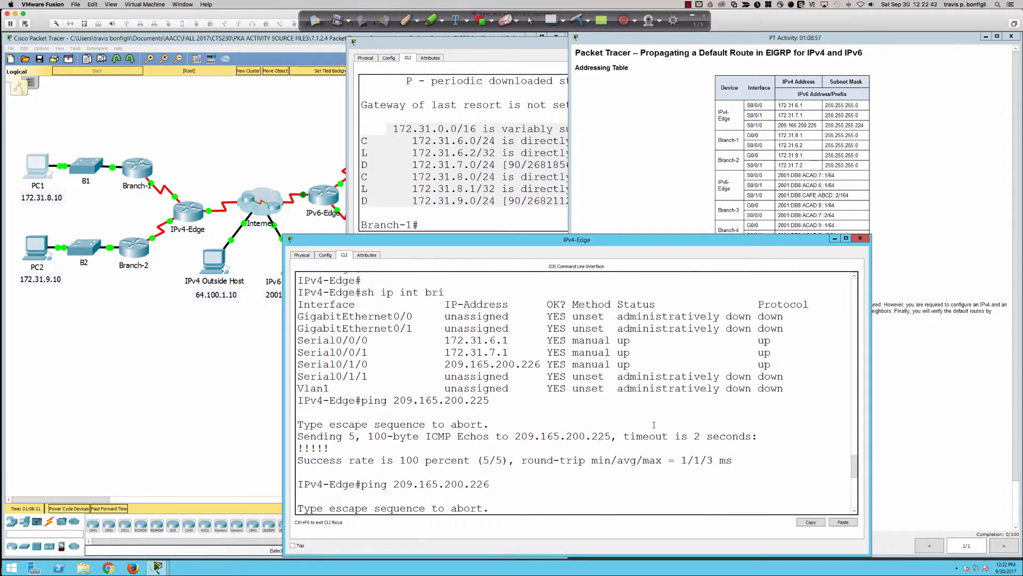
{"action": "scroll", "coordinate": [654, 424], "scroll_direction": "down", "scroll_amount": 10}
{"action": "type", "text": "s0/1/0 ?"}
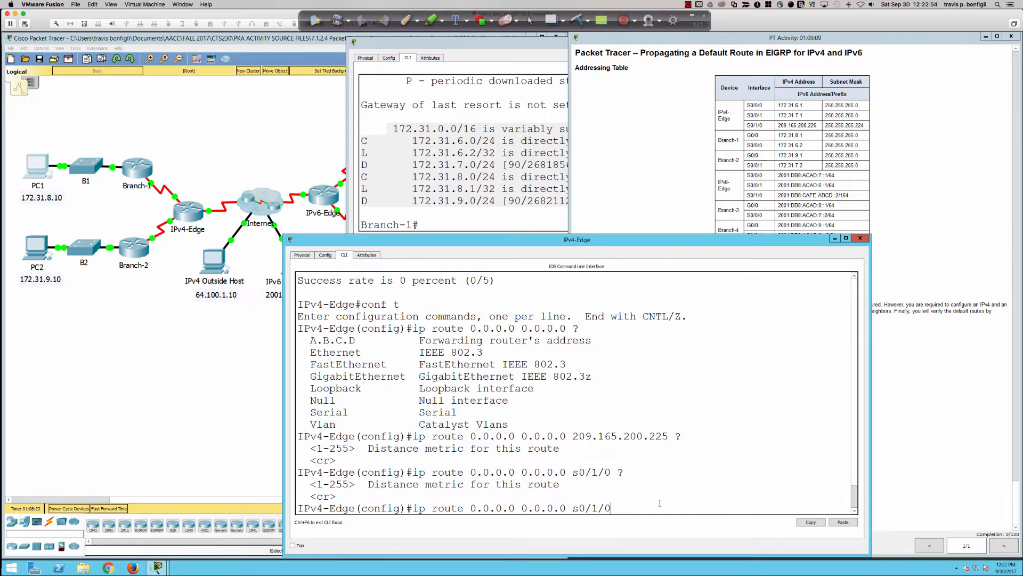
{"action": "key", "text": "Return"}
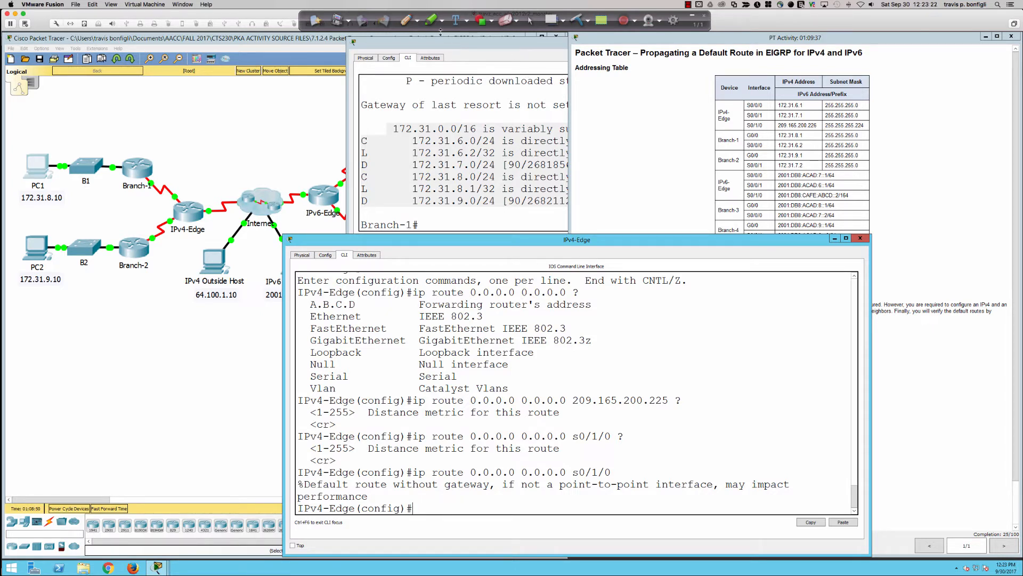
With Ink2Go's pen, sketch a switch labelled SW below the topology, linked to two router circles, with an arrow from IPv4-Edge
{"action": "left_click", "coordinate": [407, 22]}
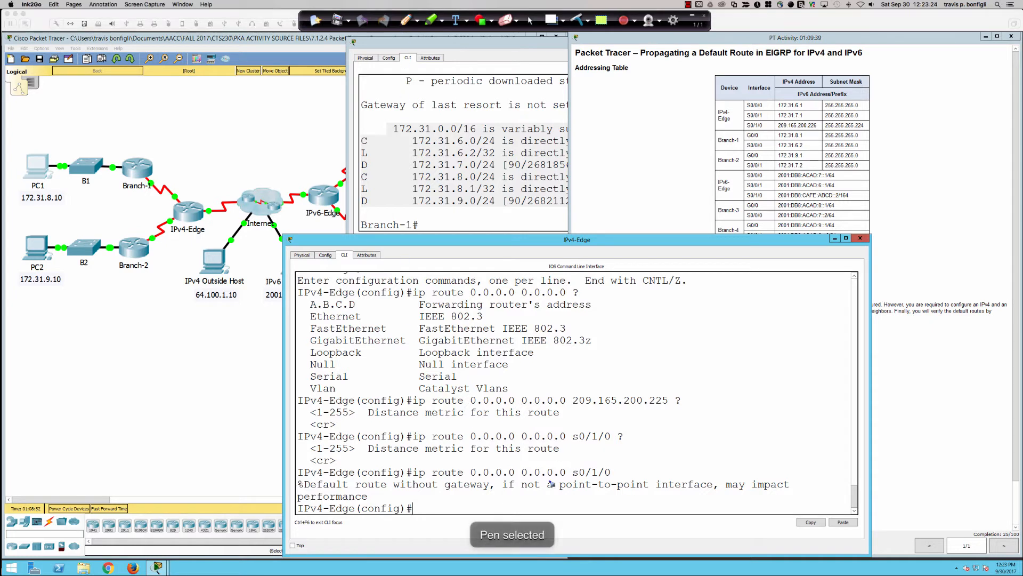
{"action": "mouse_move", "coordinate": [101, 377]}
{"action": "left_mouse_down"}
{"action": "mouse_move", "coordinate": [186, 410]}
{"action": "mouse_move", "coordinate": [100, 376]}
{"action": "left_mouse_up"}
{"action": "left_click_drag", "start_coordinate": [27, 394], "coordinate": [30, 392]}
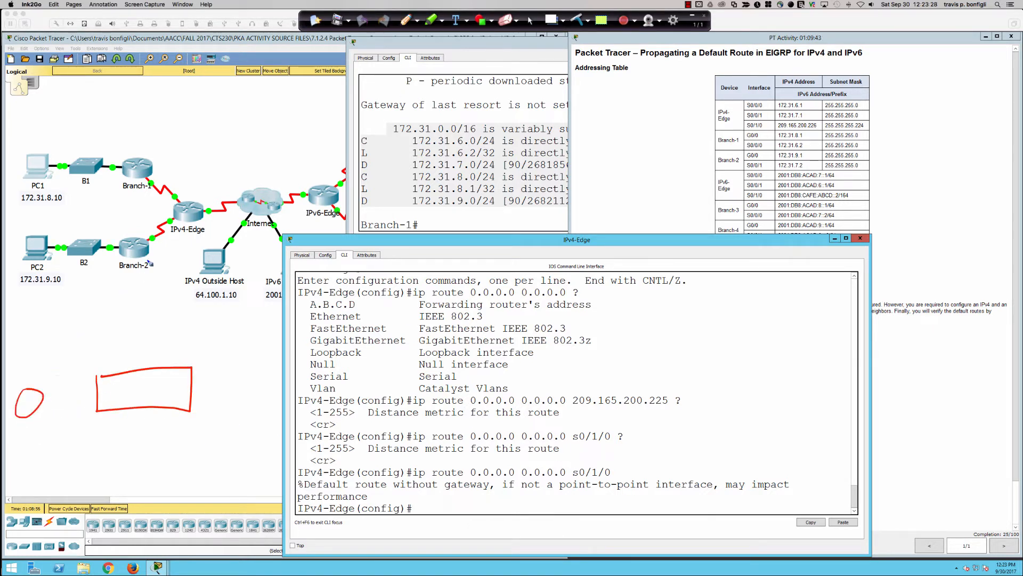
{"action": "mouse_move", "coordinate": [176, 207]}
{"action": "left_mouse_down"}
{"action": "mouse_move", "coordinate": [41, 368]}
{"action": "mouse_move", "coordinate": [51, 363]}
{"action": "left_mouse_up"}
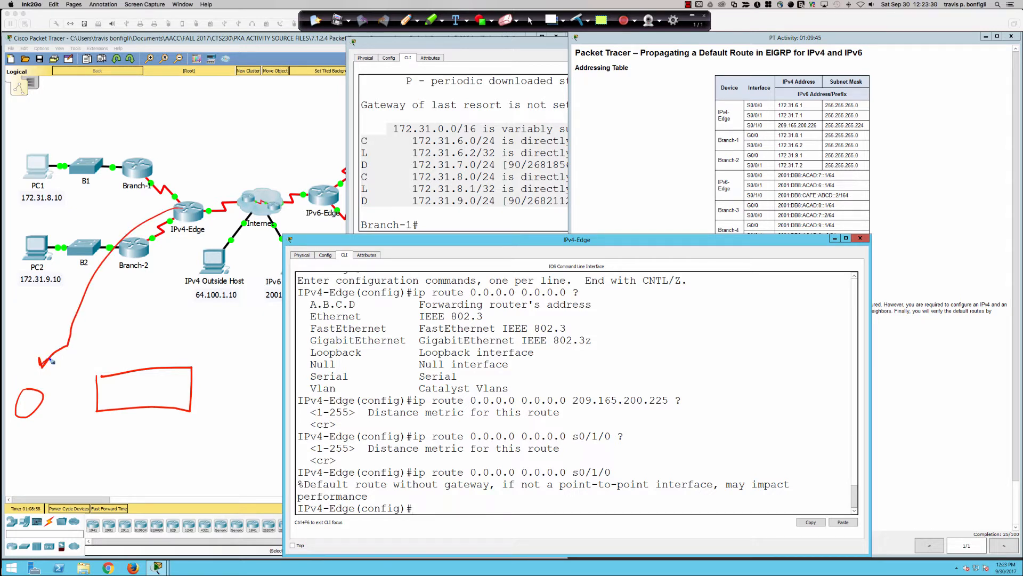
{"action": "left_click_drag", "start_coordinate": [45, 399], "coordinate": [116, 399]}
{"action": "left_click_drag", "start_coordinate": [137, 385], "coordinate": [155, 384]}
{"action": "left_click_drag", "start_coordinate": [254, 372], "coordinate": [192, 394]}
{"action": "left_click_drag", "start_coordinate": [265, 355], "coordinate": [266, 355]}
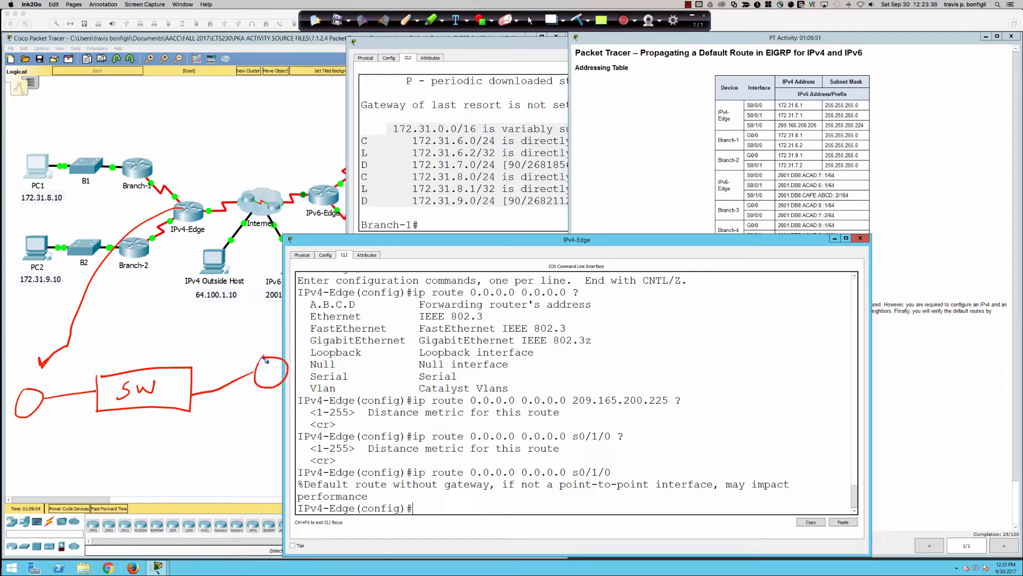
Draw an arrow from the Internet cloud to the sketch, label the IPv4 router circle, and add two more I routers linked to the switch
{"action": "mouse_move", "coordinate": [249, 202]}
{"action": "left_mouse_down"}
{"action": "mouse_move", "coordinate": [275, 366]}
{"action": "mouse_move", "coordinate": [282, 361]}
{"action": "mouse_move", "coordinate": [270, 381]}
{"action": "mouse_move", "coordinate": [276, 368]}
{"action": "mouse_move", "coordinate": [279, 379]}
{"action": "left_mouse_up"}
{"action": "mouse_move", "coordinate": [21, 411]}
{"action": "left_mouse_down"}
{"action": "mouse_move", "coordinate": [36, 410]}
{"action": "mouse_move", "coordinate": [36, 396]}
{"action": "left_mouse_up"}
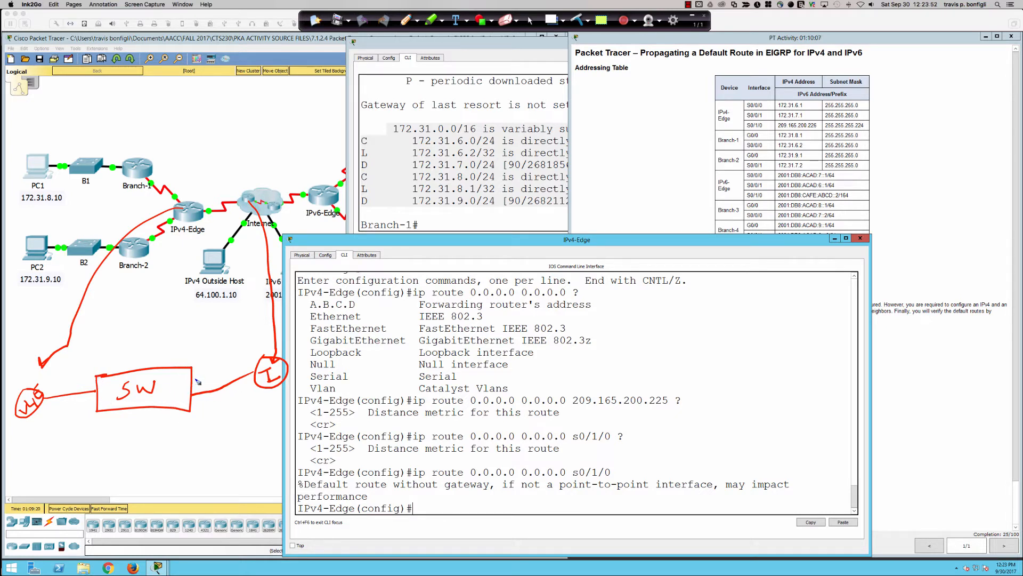
{"action": "mouse_move", "coordinate": [196, 382]}
{"action": "left_mouse_down"}
{"action": "mouse_move", "coordinate": [242, 332]}
{"action": "mouse_move", "coordinate": [244, 346]}
{"action": "left_mouse_up"}
{"action": "mouse_move", "coordinate": [191, 406]}
{"action": "left_mouse_down"}
{"action": "mouse_move", "coordinate": [262, 410]}
{"action": "mouse_move", "coordinate": [273, 426]}
{"action": "left_mouse_up"}
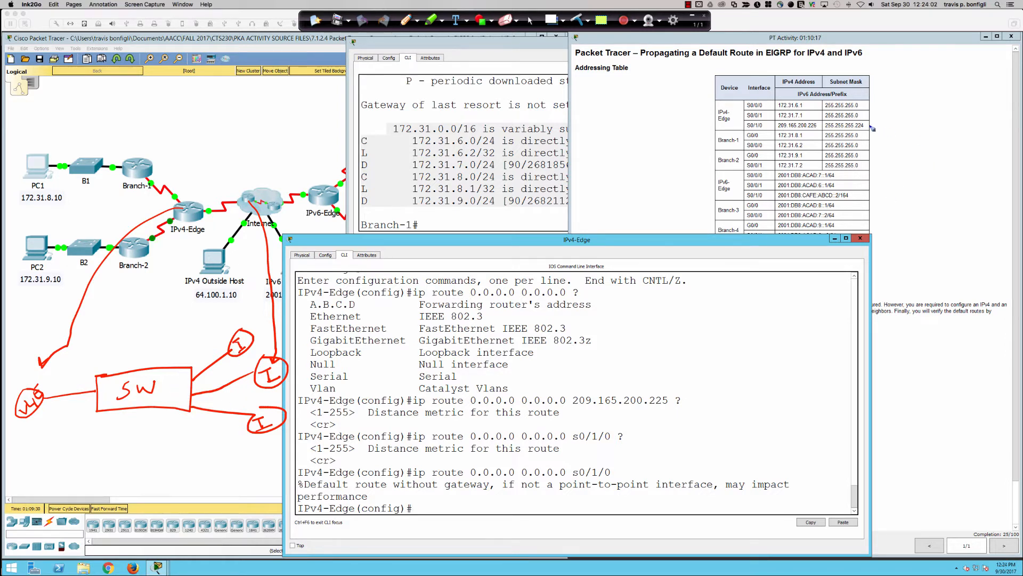
Circle the 224 in the S0/1/0 subnet mask and mark the sketched switch port and IPv4 router with arrows
{"action": "mouse_move", "coordinate": [873, 127]}
{"action": "left_mouse_down"}
{"action": "mouse_move", "coordinate": [852, 123]}
{"action": "mouse_move", "coordinate": [874, 120]}
{"action": "left_mouse_up"}
{"action": "mouse_move", "coordinate": [104, 352]}
{"action": "left_mouse_down"}
{"action": "mouse_move", "coordinate": [85, 373]}
{"action": "mouse_move", "coordinate": [85, 384]}
{"action": "mouse_move", "coordinate": [95, 379]}
{"action": "left_mouse_up"}
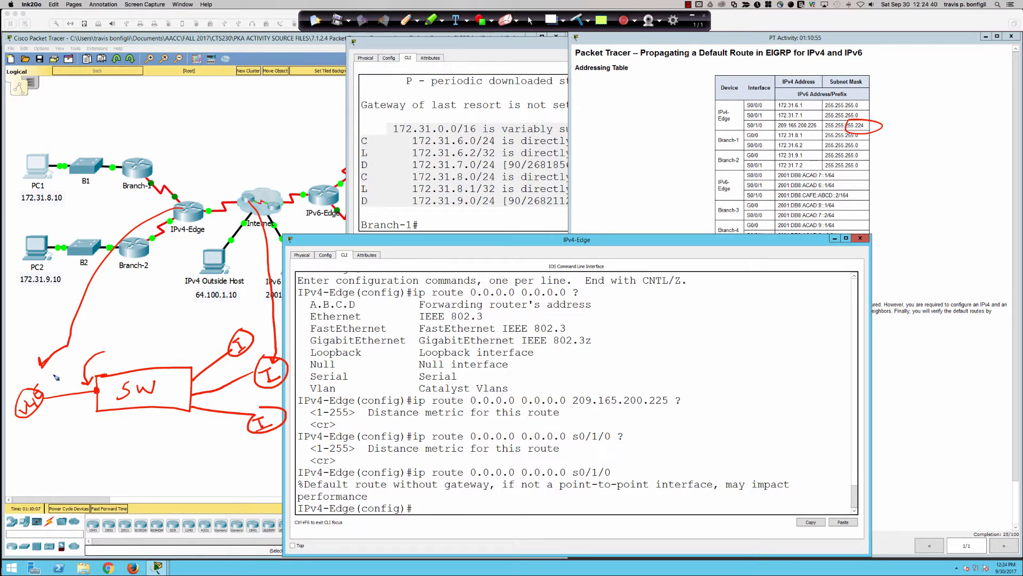
{"action": "left_click_drag", "start_coordinate": [54, 374], "coordinate": [48, 385]}
Mark up the s0/1/0 default route command and the point-to-point wording, clear all annotations, and return to the normal cursor
{"action": "mouse_move", "coordinate": [476, 456]}
{"action": "left_mouse_down"}
{"action": "mouse_move", "coordinate": [388, 482]}
{"action": "mouse_move", "coordinate": [457, 454]}
{"action": "left_mouse_up"}
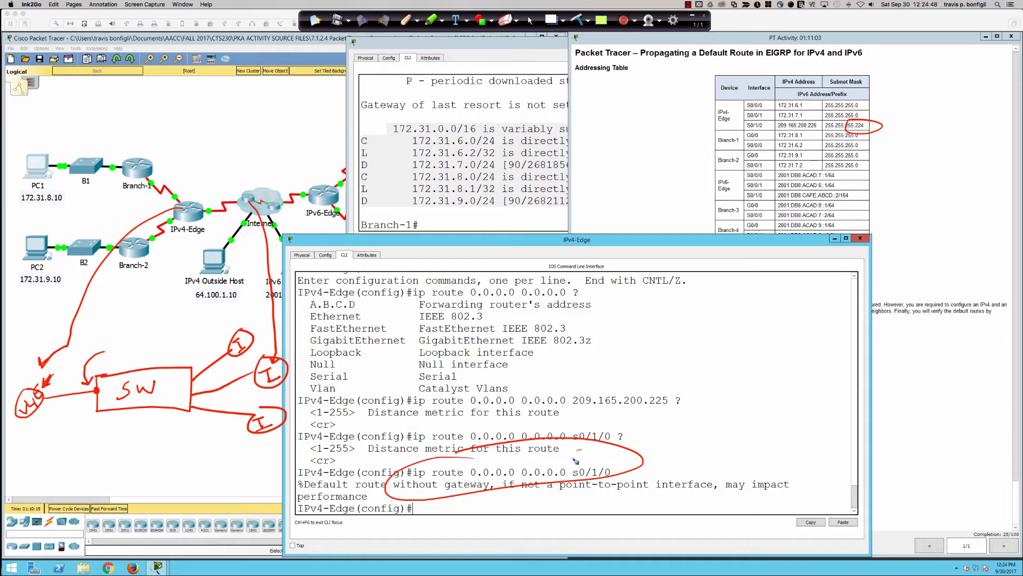
{"action": "left_click_drag", "start_coordinate": [581, 449], "coordinate": [569, 468]}
{"action": "mouse_move", "coordinate": [583, 497]}
{"action": "left_mouse_down"}
{"action": "mouse_move", "coordinate": [629, 496]}
{"action": "mouse_move", "coordinate": [551, 517]}
{"action": "left_mouse_up"}
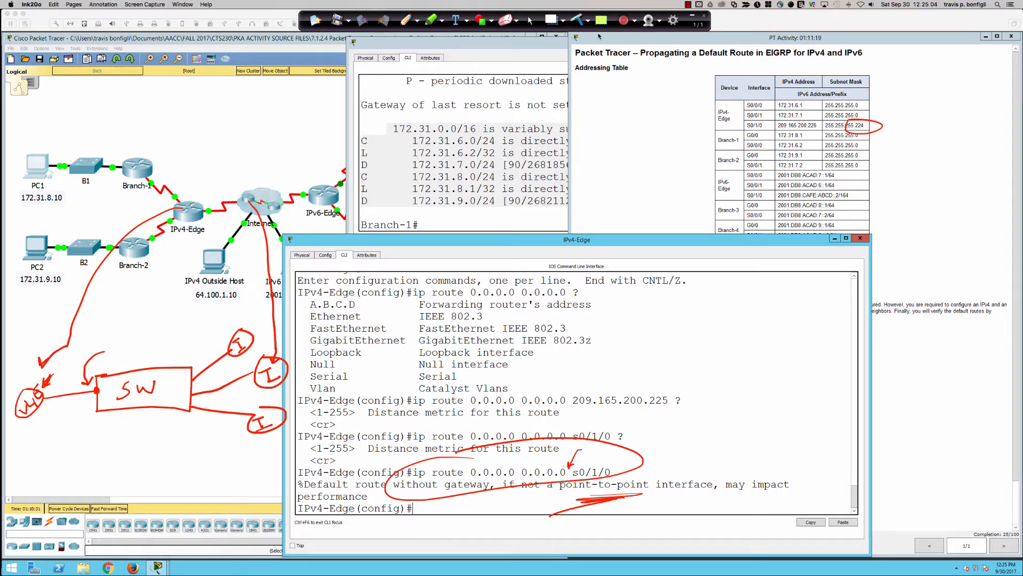
{"action": "left_click", "coordinate": [577, 20]}
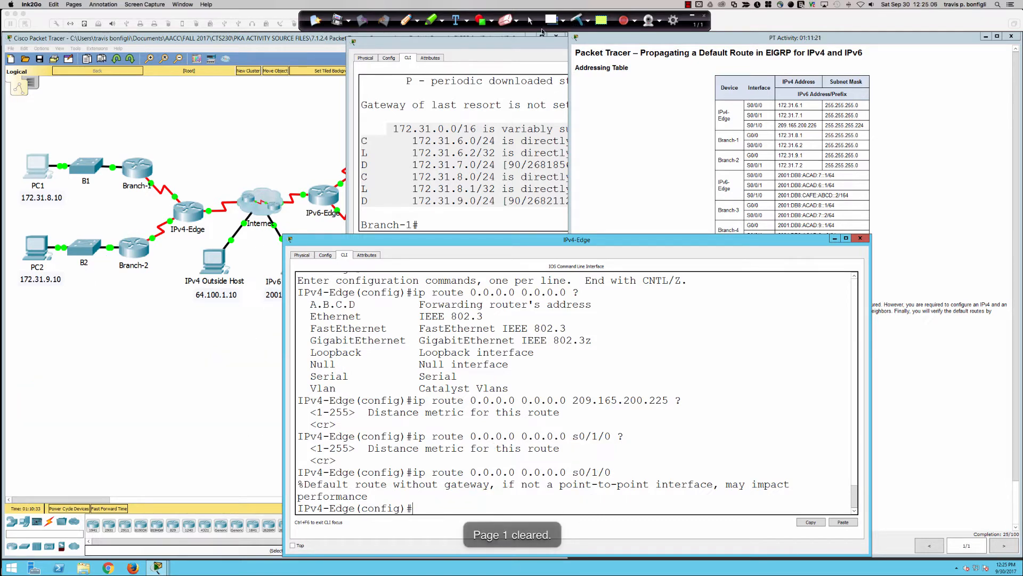
{"action": "left_click", "coordinate": [530, 20]}
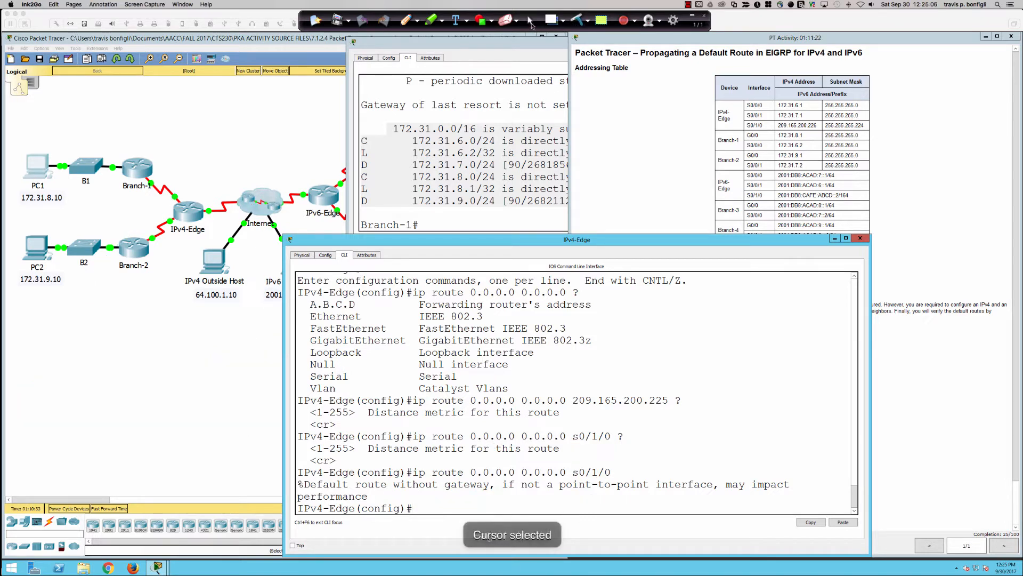
Highlight the s0/1/0 default route command in the IPv4-Edge terminal, then clear the selection
{"action": "left_click", "coordinate": [485, 425]}
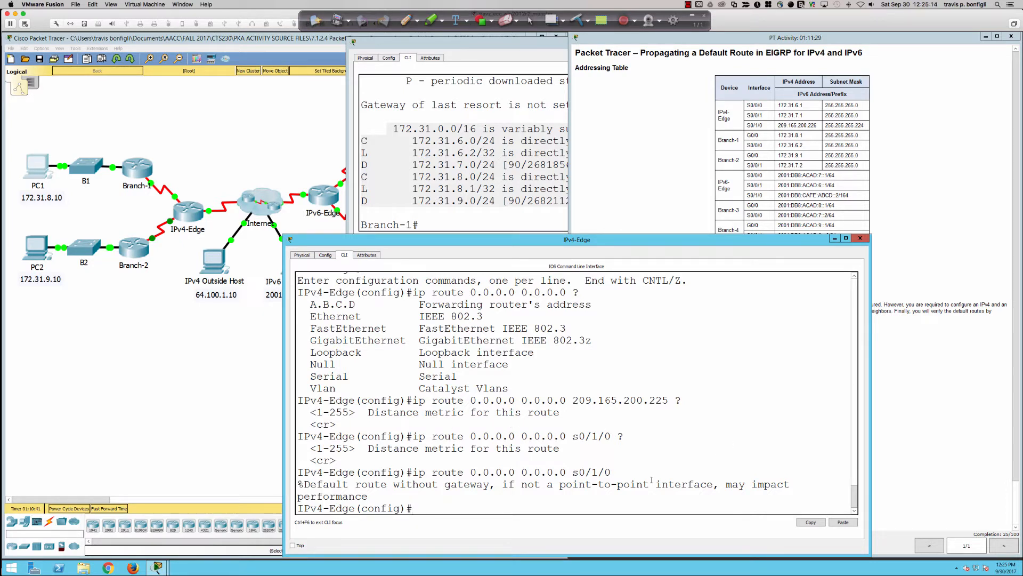
{"action": "left_click_drag", "start_coordinate": [621, 471], "coordinate": [384, 469]}
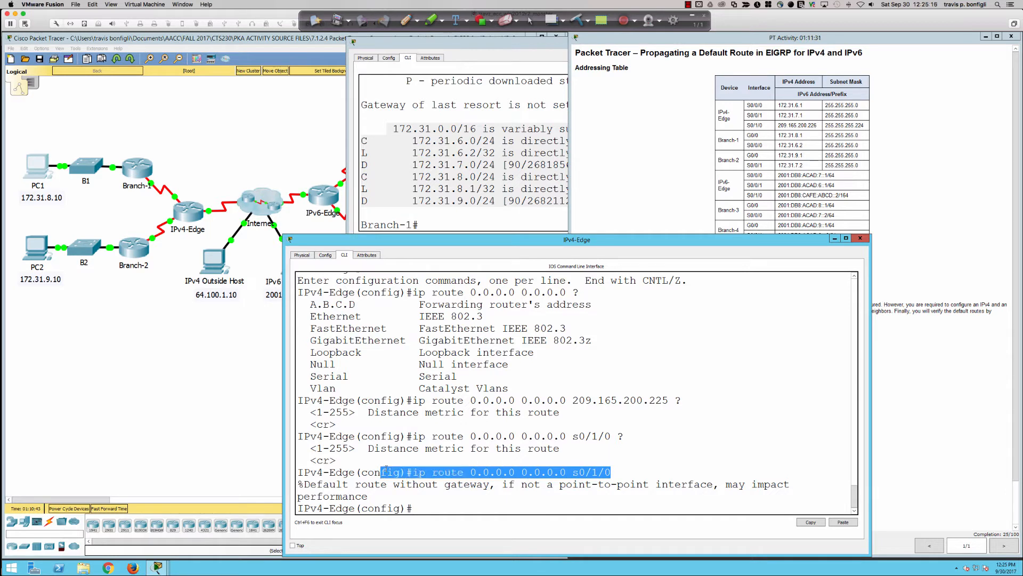
{"action": "left_click", "coordinate": [789, 428]}
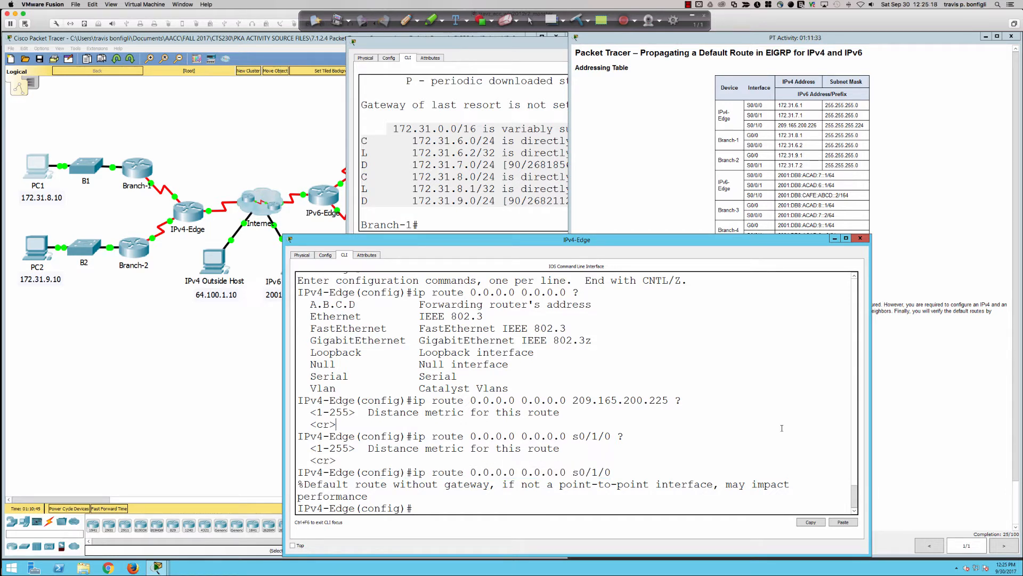
Repeat the ping to 64.100.1.10 from PC1's command prompt and widen the PC1 window
{"action": "left_click", "coordinate": [46, 169]}
{"action": "left_click", "coordinate": [580, 224]}
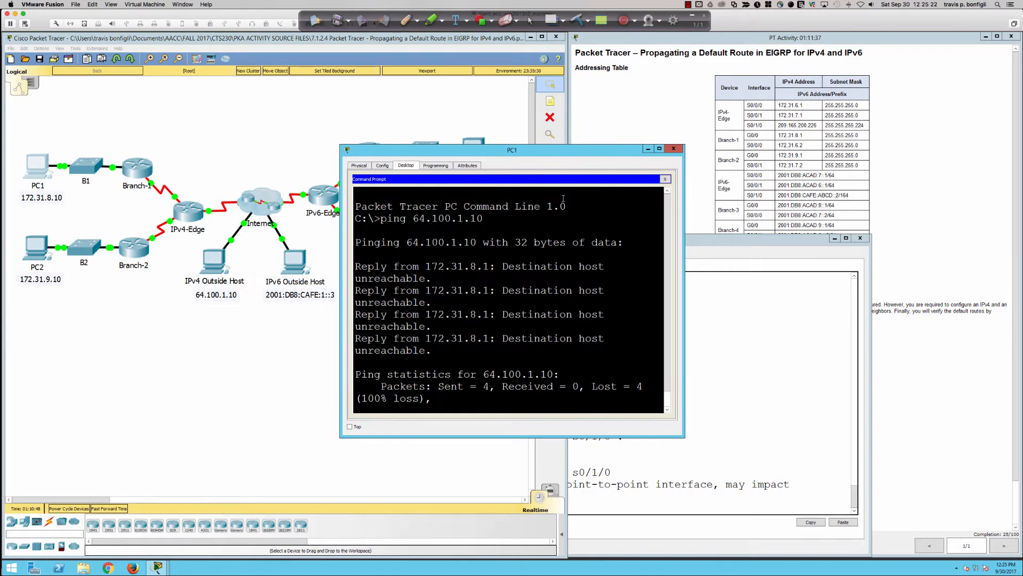
{"action": "key", "text": "Return"}
{"action": "key", "text": "Return"}
{"action": "key", "text": "Up"}
{"action": "key", "text": "Return"}
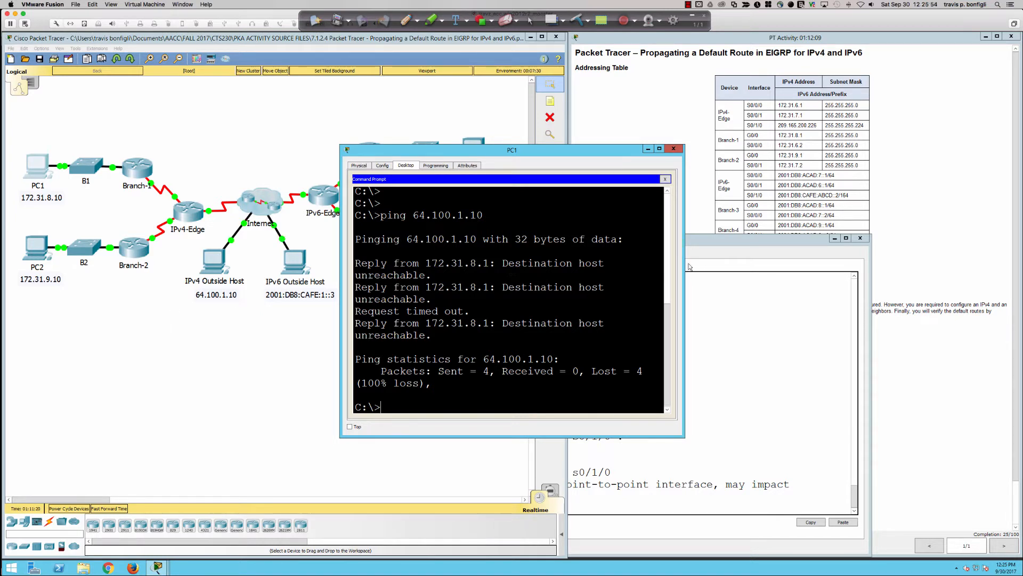
{"action": "left_click_drag", "start_coordinate": [684, 263], "coordinate": [747, 265]}
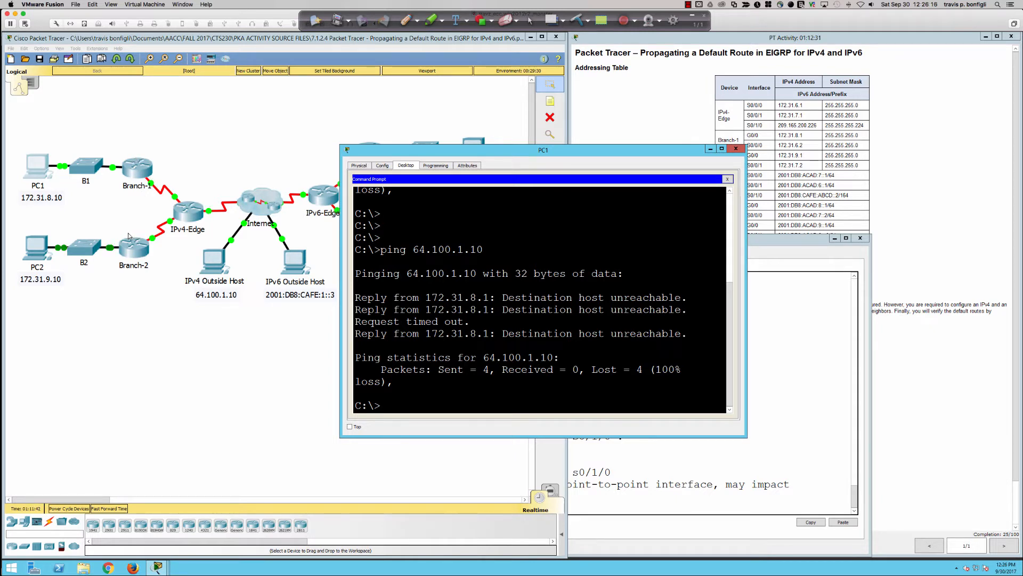
Open the Branch-1 terminal and enter global configuration mode with conf t
{"action": "left_click", "coordinate": [134, 170]}
{"action": "left_click", "coordinate": [506, 195]}
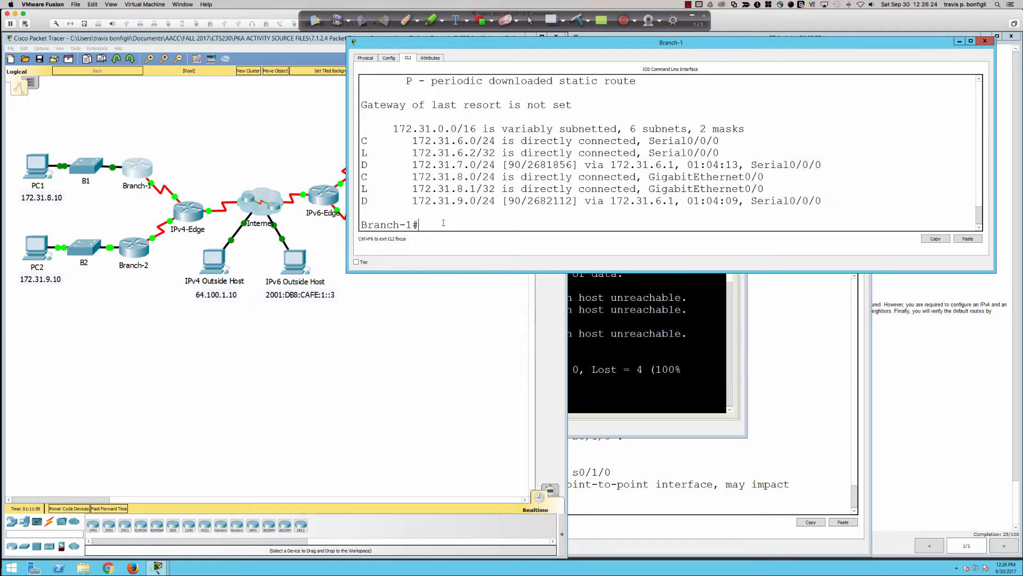
{"action": "key", "text": "Return"}
{"action": "key", "text": "Return"}
{"action": "key", "text": "Return"}
{"action": "key", "text": "Return"}
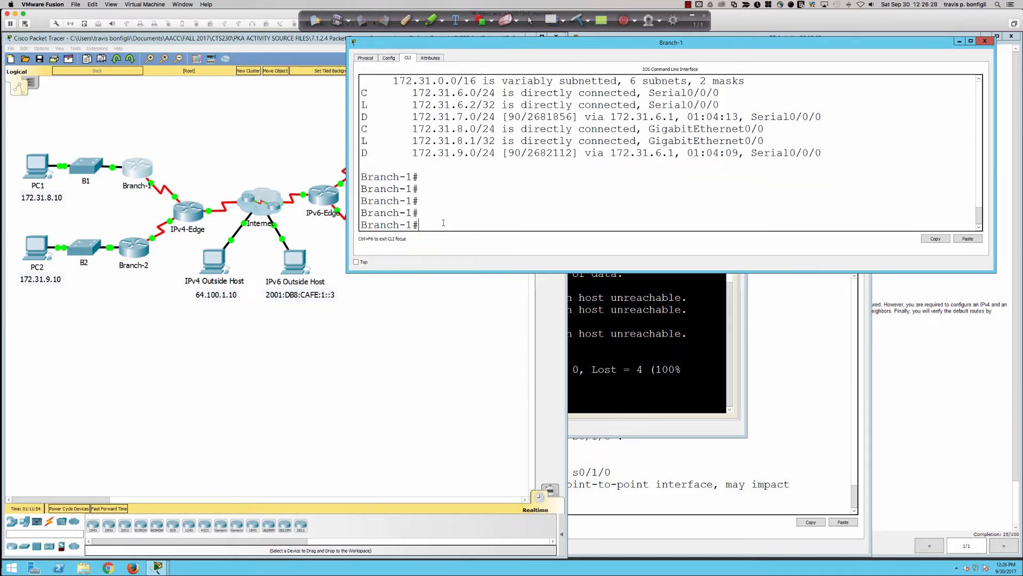
{"action": "type", "text": "conf t"}
{"action": "key", "text": "Return"}
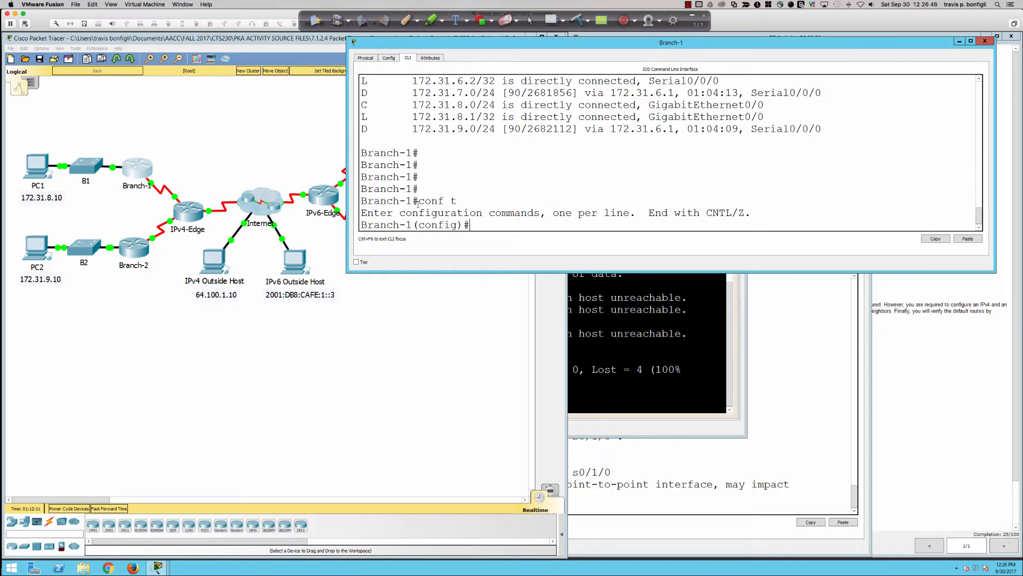
With Ink2Go's pen, draw a ticked arrow out of IPv4-Edge, mark the serial ports of Branch-1 and Branch-2 with arrows, and restore the cursor
{"action": "left_click", "coordinate": [407, 20]}
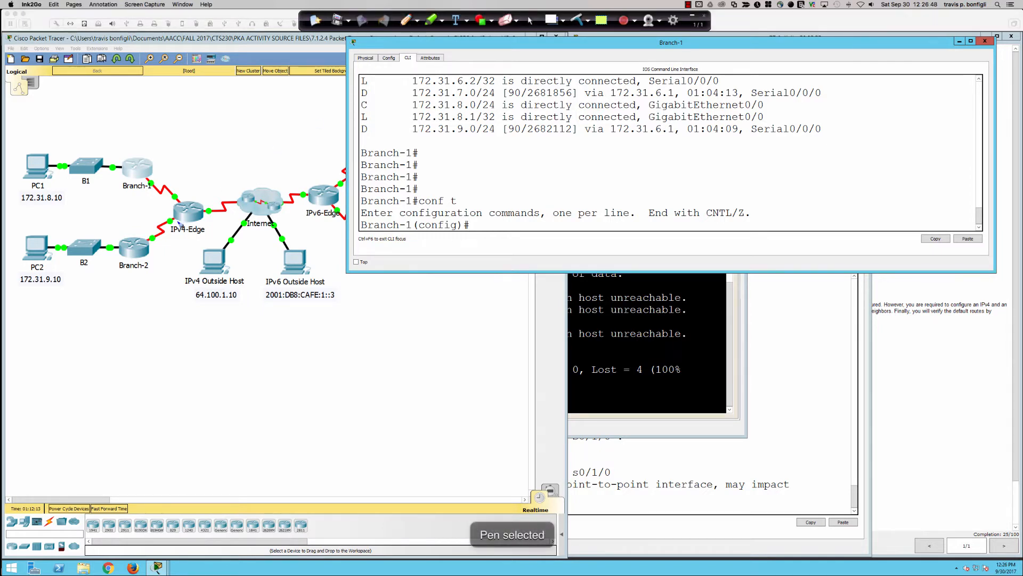
{"action": "mouse_move", "coordinate": [194, 207]}
{"action": "left_mouse_down"}
{"action": "mouse_move", "coordinate": [229, 187]}
{"action": "mouse_move", "coordinate": [226, 196]}
{"action": "mouse_move", "coordinate": [243, 161]}
{"action": "left_mouse_up"}
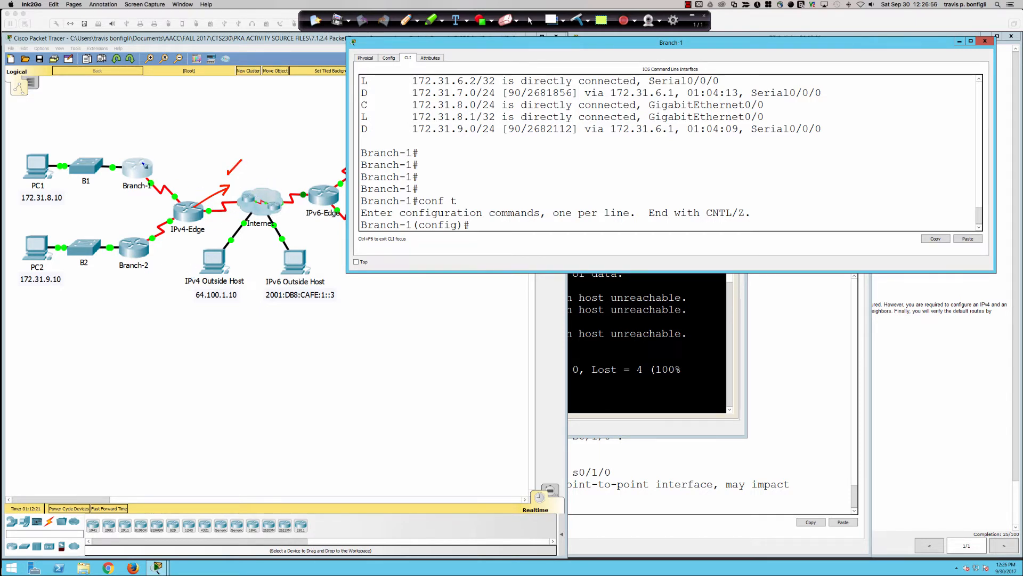
{"action": "mouse_move", "coordinate": [142, 162]}
{"action": "left_mouse_down"}
{"action": "mouse_move", "coordinate": [169, 180]}
{"action": "mouse_move", "coordinate": [168, 171]}
{"action": "left_mouse_up"}
{"action": "left_click_drag", "start_coordinate": [145, 177], "coordinate": [147, 180]}
{"action": "mouse_move", "coordinate": [138, 260]}
{"action": "left_mouse_down"}
{"action": "mouse_move", "coordinate": [181, 246]}
{"action": "mouse_move", "coordinate": [151, 240]}
{"action": "mouse_move", "coordinate": [171, 248]}
{"action": "left_mouse_up"}
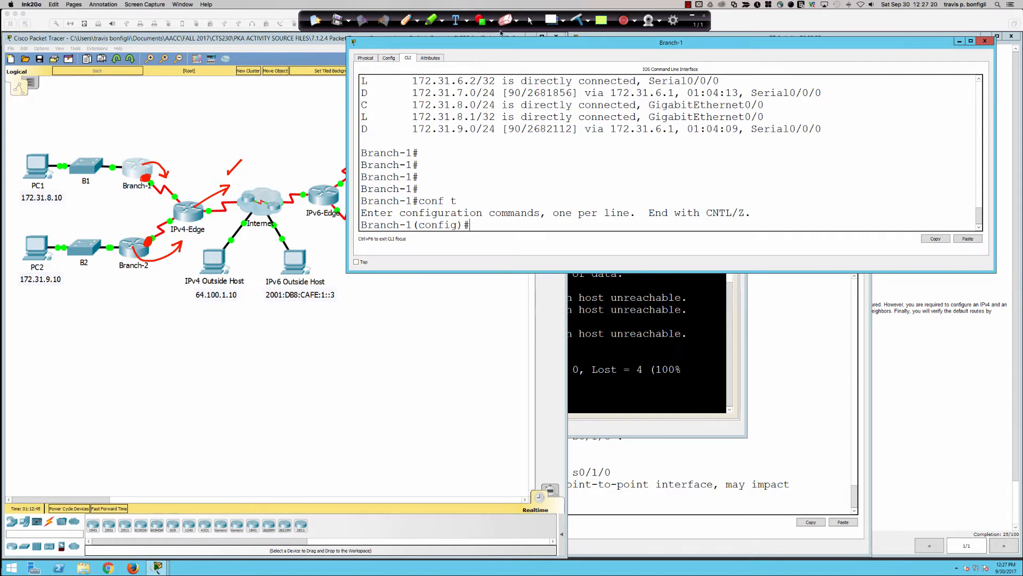
{"action": "left_click", "coordinate": [529, 21]}
{"action": "left_click", "coordinate": [548, 153]}
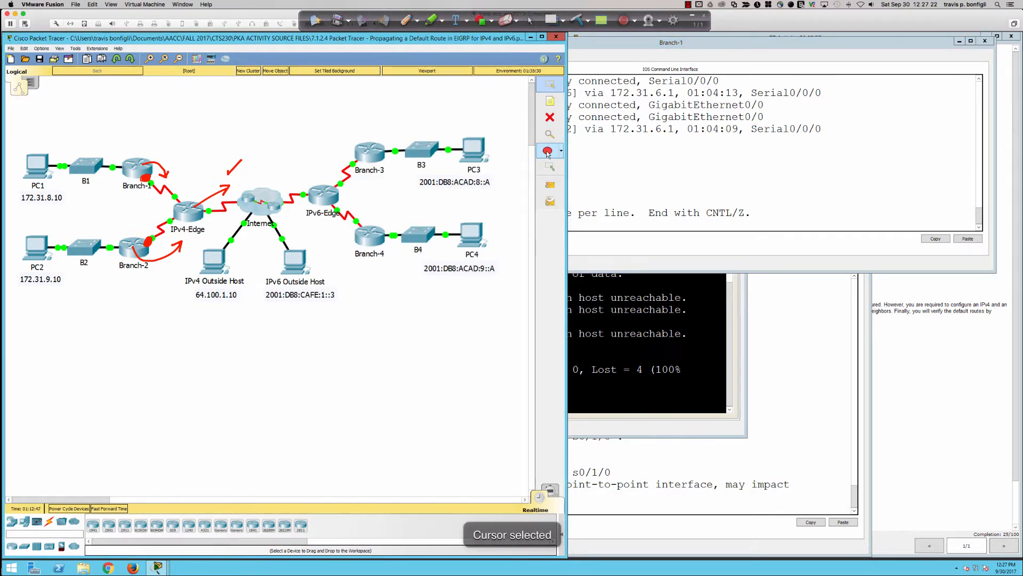
Configure a directly connected default route on Branch-1 with ip route 0.0.0.0 0.0.0.0 s0/0/0
{"action": "left_click", "coordinate": [657, 132]}
{"action": "type", "text": "ip "}
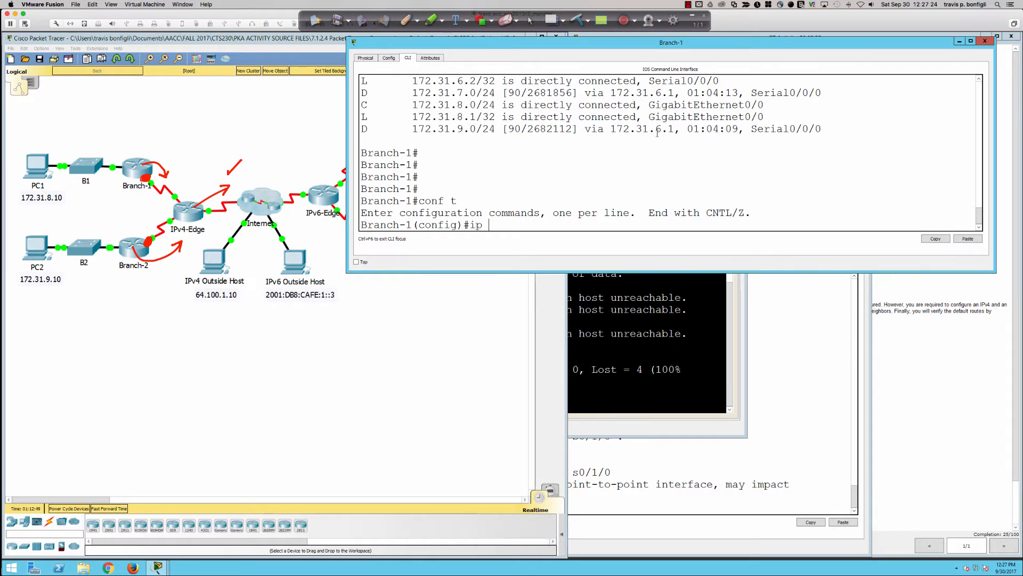
{"action": "type", "text": "route 0.0.0.0 0.0.0.0"}
{"action": "scroll", "coordinate": [662, 134], "scroll_direction": "up", "scroll_amount": 2}
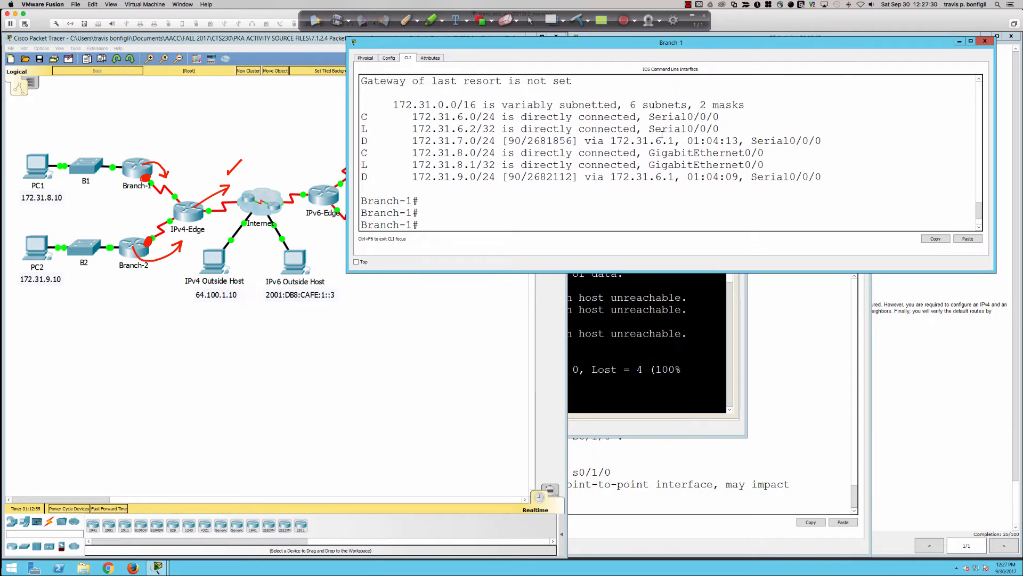
{"action": "scroll", "coordinate": [662, 134], "scroll_direction": "down", "scroll_amount": 2}
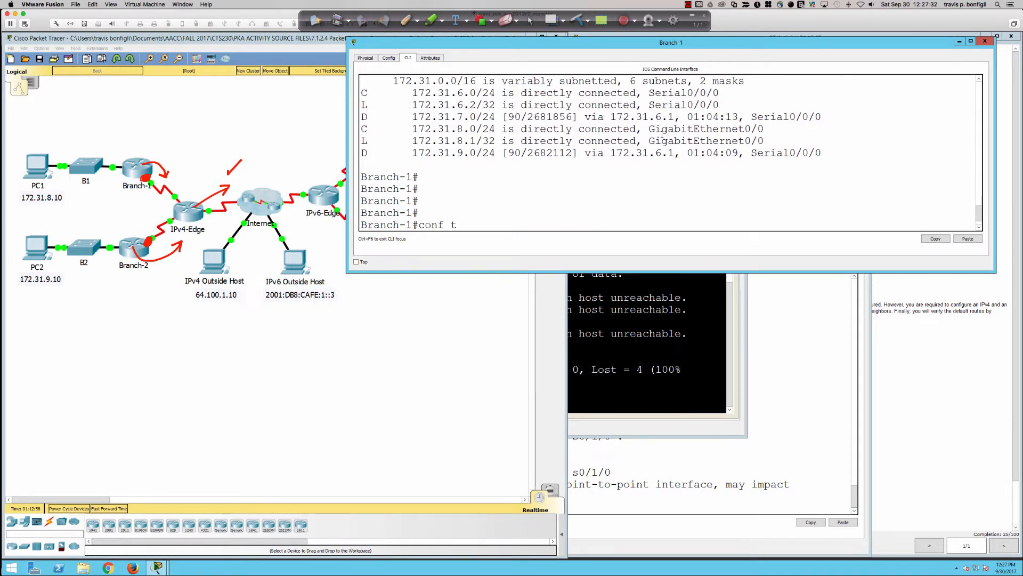
{"action": "type", "text": "s"}
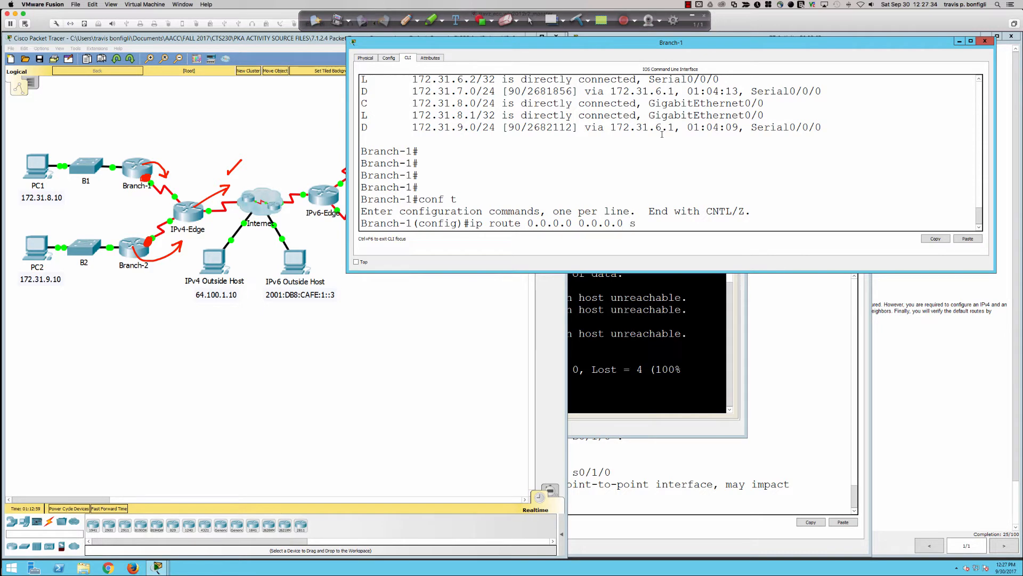
{"action": "type", "text": "0/0/0"}
{"action": "key", "text": "Return"}
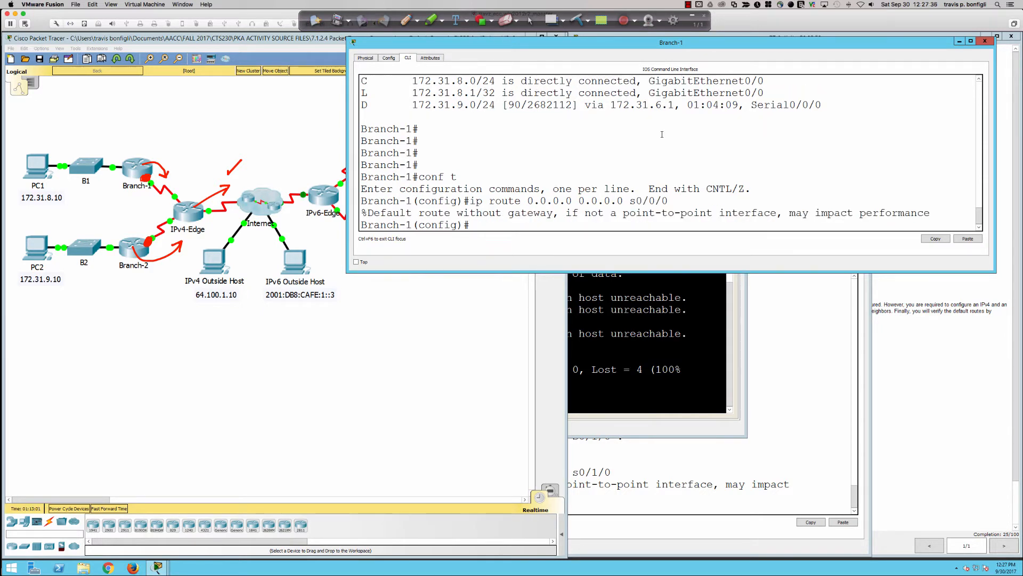
Ping 64.100.1.10 from PC1 again to test the Branch-1 default route
{"action": "left_click", "coordinate": [654, 299]}
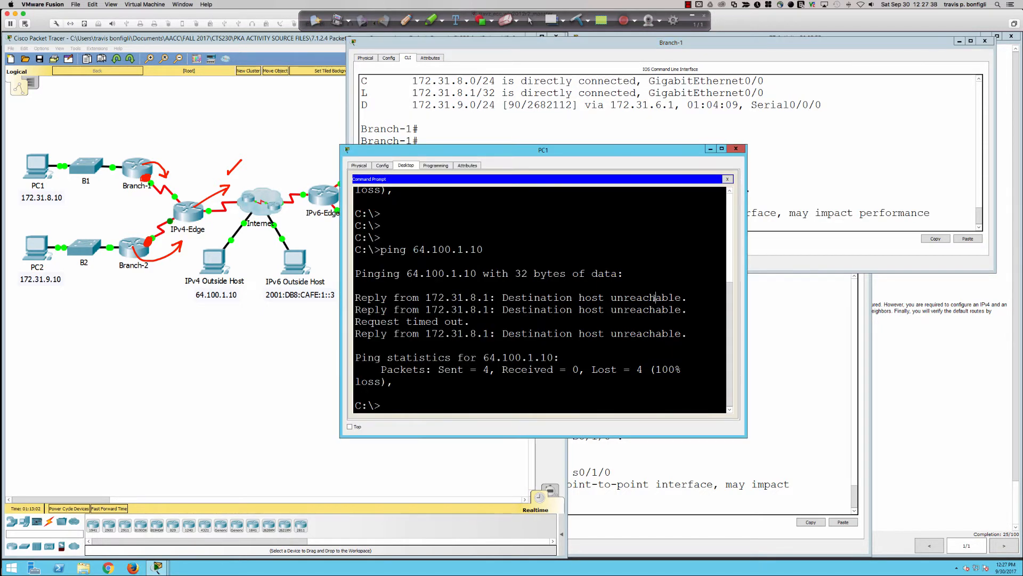
{"action": "key", "text": "Up"}
{"action": "key", "text": "Return"}
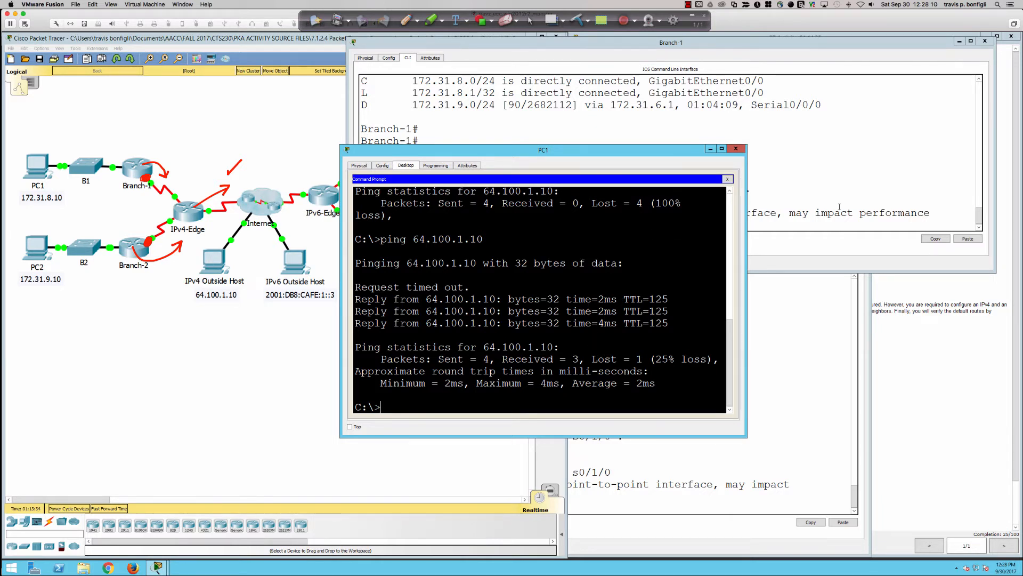
With Ink2Go's pen, sketch three extra router circles linked to IPv4-Edge and number the five branch routers 1 to 5
{"action": "left_click", "coordinate": [811, 198]}
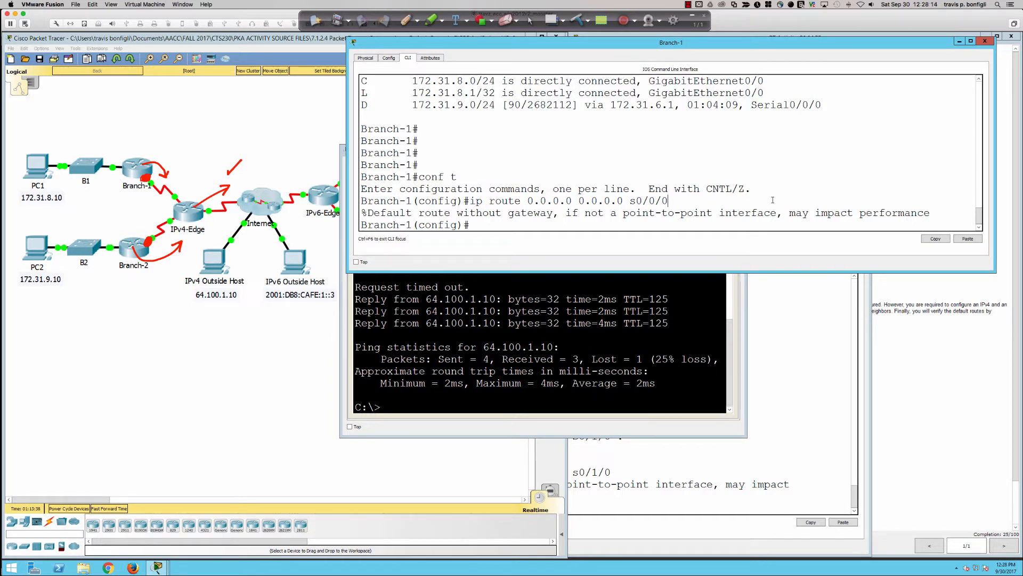
{"action": "left_click", "coordinate": [406, 20]}
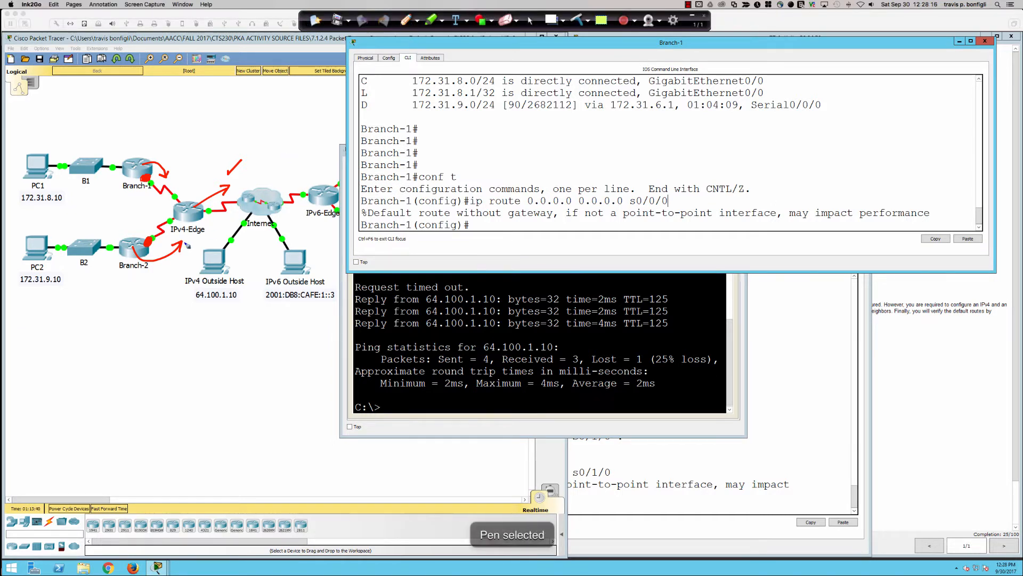
{"action": "mouse_move", "coordinate": [179, 210]}
{"action": "left_mouse_down"}
{"action": "mouse_move", "coordinate": [64, 224]}
{"action": "mouse_move", "coordinate": [66, 235]}
{"action": "mouse_move", "coordinate": [51, 219]}
{"action": "left_mouse_up"}
{"action": "mouse_move", "coordinate": [195, 211]}
{"action": "left_mouse_down"}
{"action": "mouse_move", "coordinate": [186, 119]}
{"action": "mouse_move", "coordinate": [133, 327]}
{"action": "mouse_move", "coordinate": [129, 309]}
{"action": "mouse_move", "coordinate": [101, 362]}
{"action": "mouse_move", "coordinate": [85, 361]}
{"action": "left_mouse_up"}
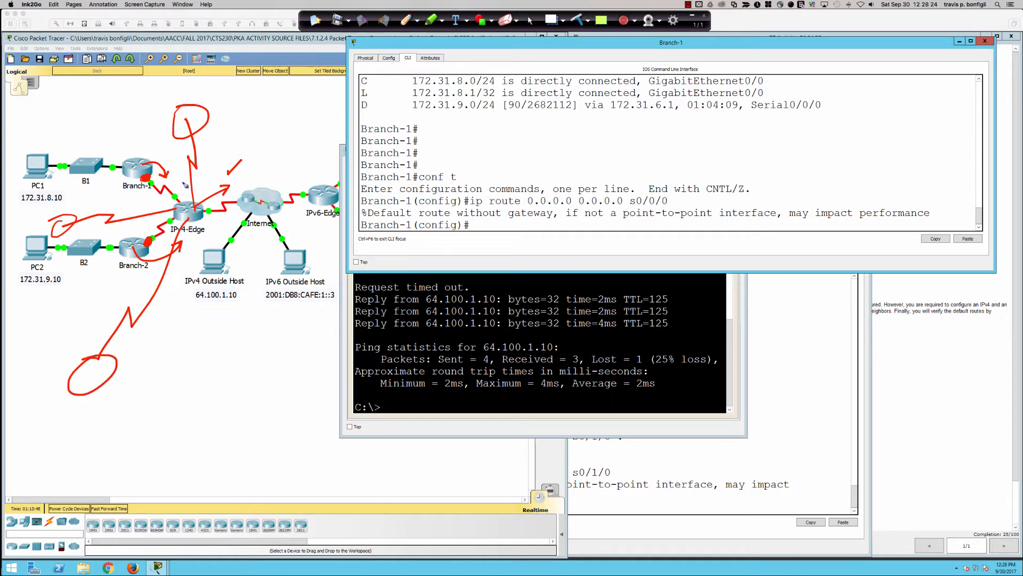
{"action": "left_click_drag", "start_coordinate": [190, 112], "coordinate": [190, 123]}
{"action": "left_click_drag", "start_coordinate": [128, 150], "coordinate": [140, 158]}
{"action": "mouse_move", "coordinate": [60, 212]}
{"action": "left_mouse_down"}
{"action": "mouse_move", "coordinate": [69, 221]}
{"action": "mouse_move", "coordinate": [55, 232]}
{"action": "left_mouse_up"}
{"action": "left_click_drag", "start_coordinate": [89, 374], "coordinate": [100, 384]}
{"action": "left_click_drag", "start_coordinate": [121, 260], "coordinate": [120, 274]}
Draw a loop around the IPv4 routers with a circled EIGRP label, clear all annotations, and return to the normal cursor
{"action": "mouse_move", "coordinate": [133, 125]}
{"action": "left_mouse_down"}
{"action": "mouse_move", "coordinate": [189, 149]}
{"action": "mouse_move", "coordinate": [200, 234]}
{"action": "mouse_move", "coordinate": [99, 225]}
{"action": "left_mouse_up"}
{"action": "mouse_move", "coordinate": [120, 160]}
{"action": "left_mouse_down"}
{"action": "mouse_move", "coordinate": [151, 108]}
{"action": "mouse_move", "coordinate": [110, 113]}
{"action": "mouse_move", "coordinate": [103, 98]}
{"action": "left_mouse_up"}
{"action": "left_click_drag", "start_coordinate": [92, 113], "coordinate": [113, 109]}
{"action": "mouse_move", "coordinate": [96, 100]}
{"action": "left_mouse_down"}
{"action": "mouse_move", "coordinate": [116, 86]}
{"action": "mouse_move", "coordinate": [118, 109]}
{"action": "mouse_move", "coordinate": [154, 74]}
{"action": "mouse_move", "coordinate": [169, 92]}
{"action": "mouse_move", "coordinate": [106, 127]}
{"action": "left_mouse_up"}
{"action": "left_click_drag", "start_coordinate": [165, 65], "coordinate": [159, 84]}
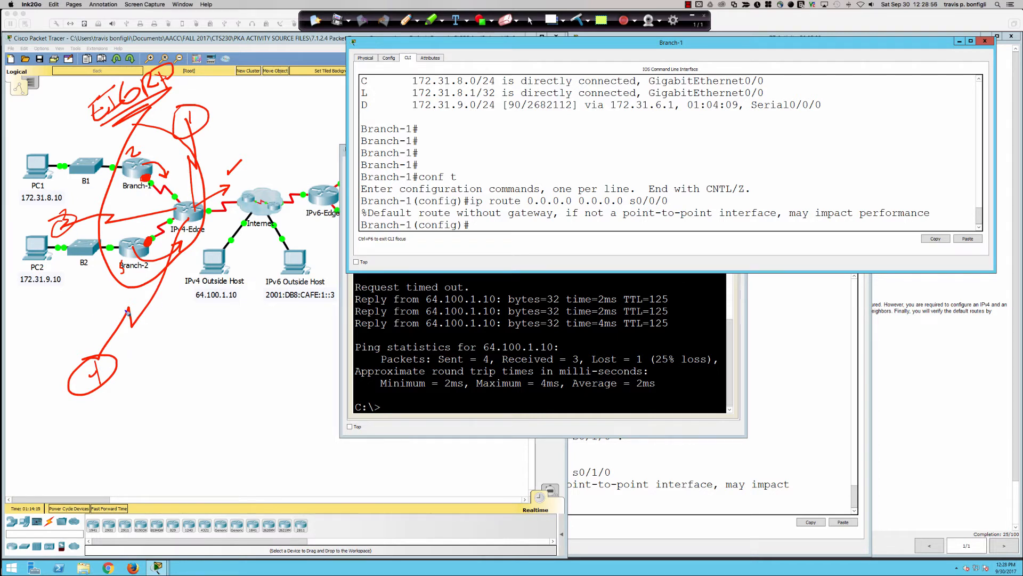
{"action": "left_click_drag", "start_coordinate": [127, 312], "coordinate": [156, 273]}
{"action": "mouse_move", "coordinate": [148, 68]}
{"action": "left_mouse_down"}
{"action": "mouse_move", "coordinate": [56, 128]}
{"action": "mouse_move", "coordinate": [176, 56]}
{"action": "mouse_move", "coordinate": [108, 69]}
{"action": "left_mouse_up"}
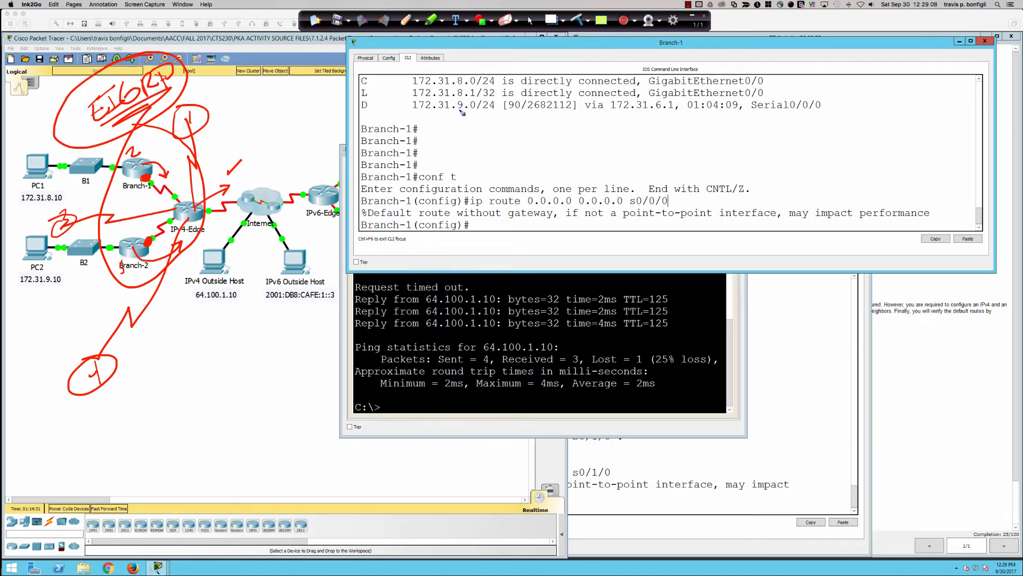
{"action": "left_click", "coordinate": [578, 21]}
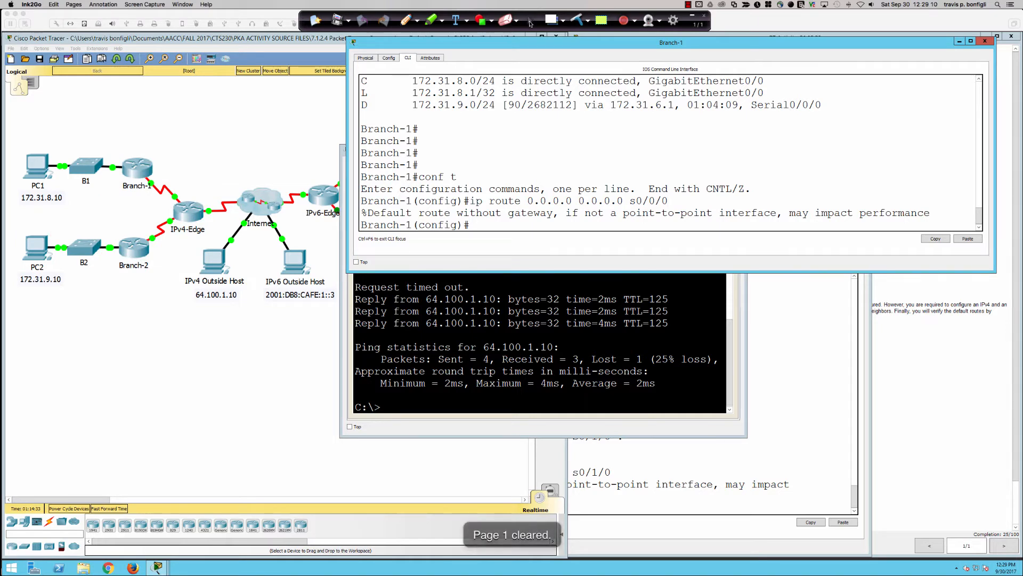
{"action": "left_click", "coordinate": [530, 21]}
Remove the static default route from Branch-1 with no ip route 0.0.0.0 0.0.0.0 s0/0/0
{"action": "left_click", "coordinate": [515, 299]}
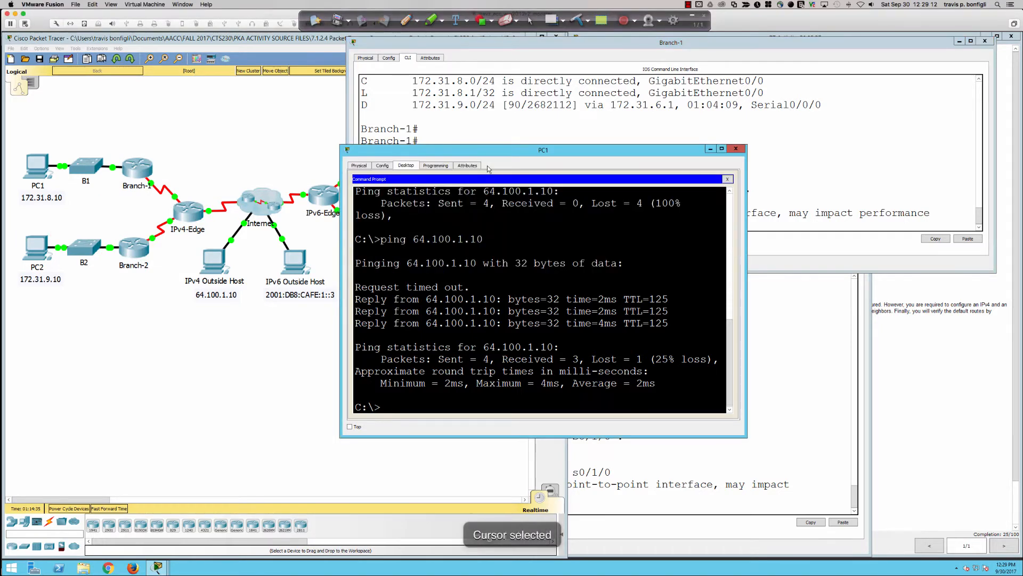
{"action": "left_click", "coordinate": [552, 128]}
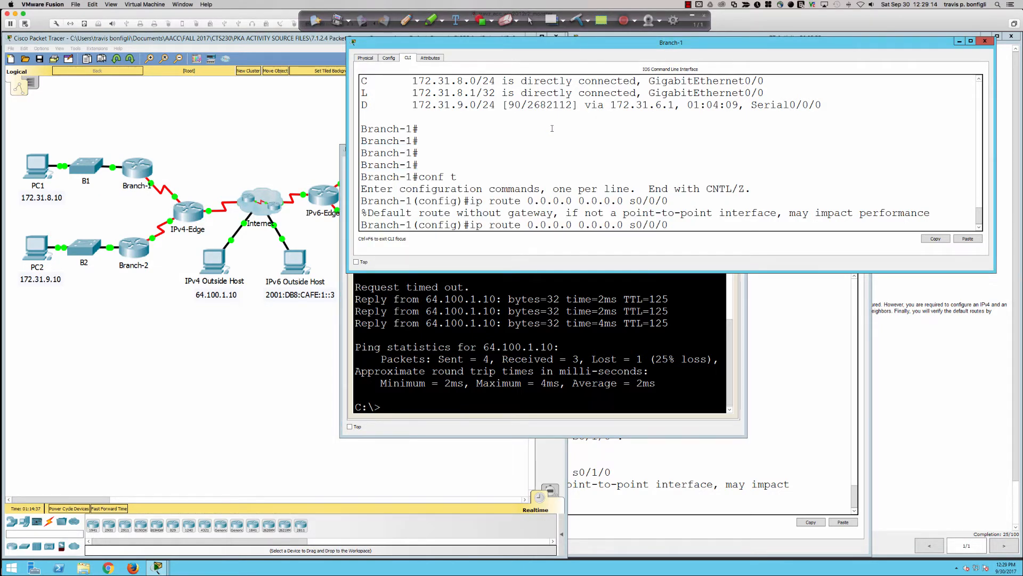
{"action": "key", "text": "ctrl+a"}
{"action": "type", "text": "no"}
{"action": "key", "text": "Return"}
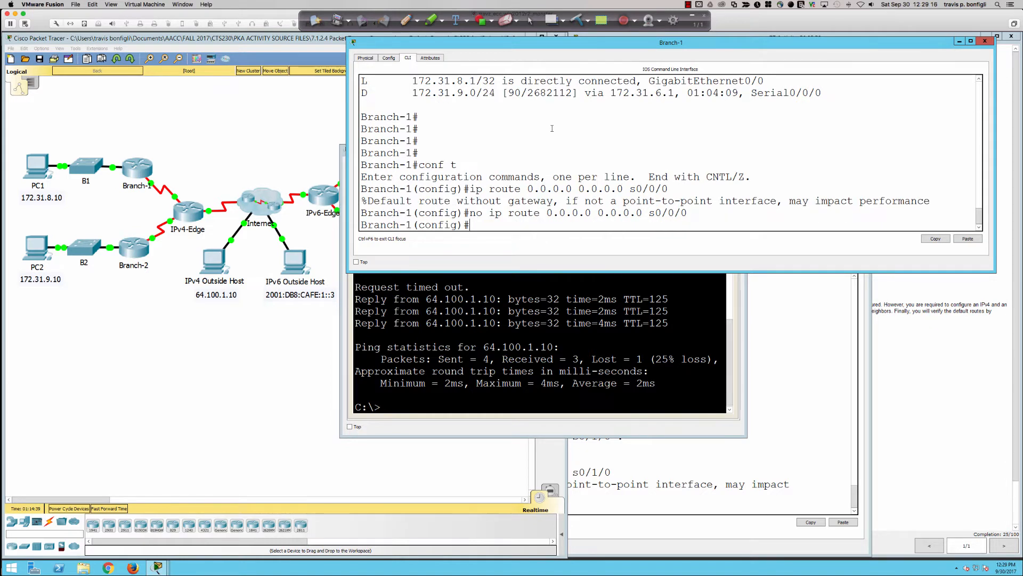
Return to the IPv4-Edge terminal and bring up fresh configuration prompts
{"action": "left_click", "coordinate": [188, 216]}
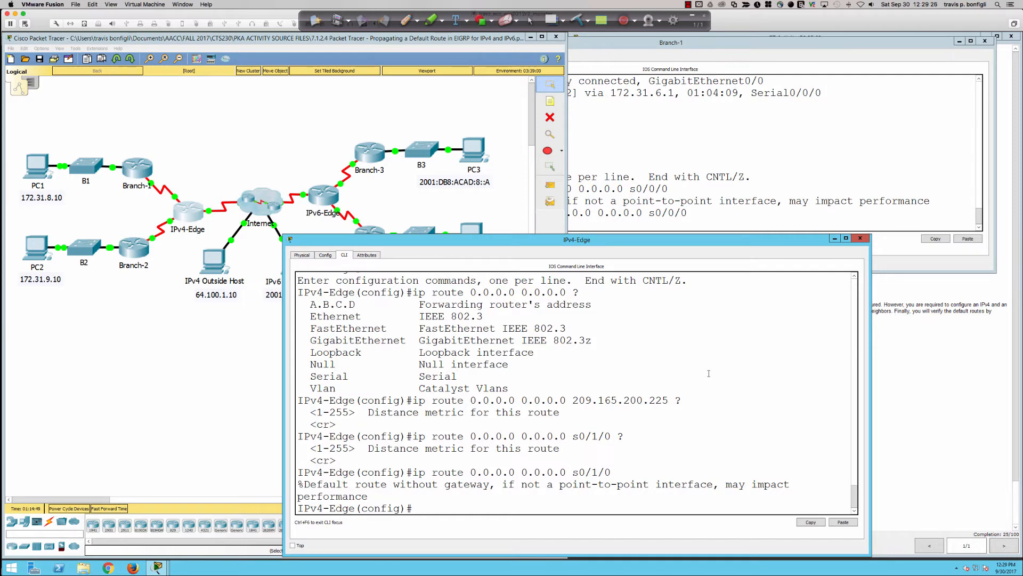
{"action": "key", "text": "Return"}
{"action": "key", "text": "Return"}
{"action": "key", "text": "Return"}
{"action": "key", "text": "Return"}
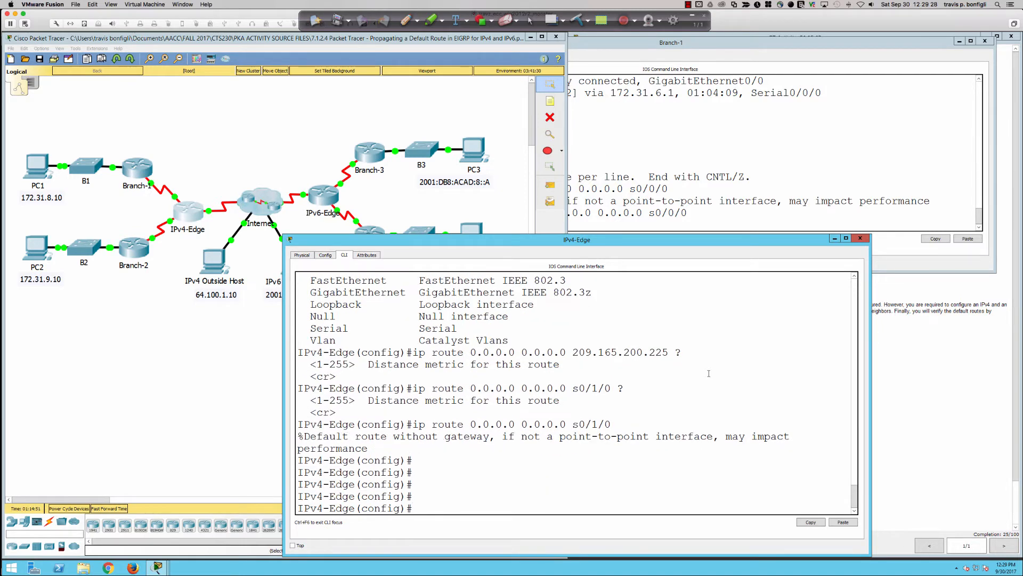
{"action": "type", "text": "router eigrp"}
{"action": "key", "text": "BackSpace"}
{"action": "key", "text": "BackSpace"}
{"action": "key", "text": "BackSpace"}
{"action": "key", "text": "BackSpace"}
{"action": "key", "text": "BackSpace"}
{"action": "key", "text": "BackSpace"}
{"action": "key", "text": "BackSpace"}
{"action": "key", "text": "BackSpace"}
{"action": "key", "text": "BackSpace"}
{"action": "key", "text": "BackSpace"}
{"action": "key", "text": "BackSpace"}
{"action": "key", "text": "BackSpace"}
{"action": "type", "text": "do sh"}
{"action": "key", "text": "BackSpace"}
{"action": "key", "text": "BackSpace"}
{"action": "key", "text": "BackSpace"}
{"action": "key", "text": "BackSpace"}
{"action": "key", "text": "BackSpace"}
{"action": "key", "text": "BackSpace"}
{"action": "key", "text": "BackSpace"}
{"action": "key", "text": "BackSpace"}
Run do sh ip proto on IPv4-Edge and highlight the EIGRP autonomous system and metric weight lines
{"action": "type", "text": "do sh ip proto"}
{"action": "key", "text": "Return"}
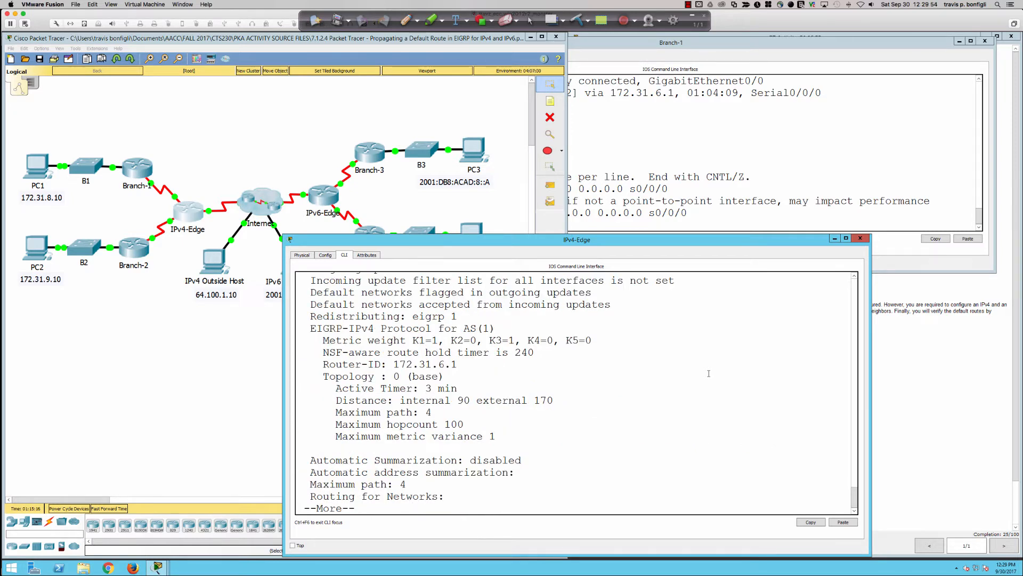
{"action": "left_click_drag", "start_coordinate": [496, 329], "coordinate": [318, 329]}
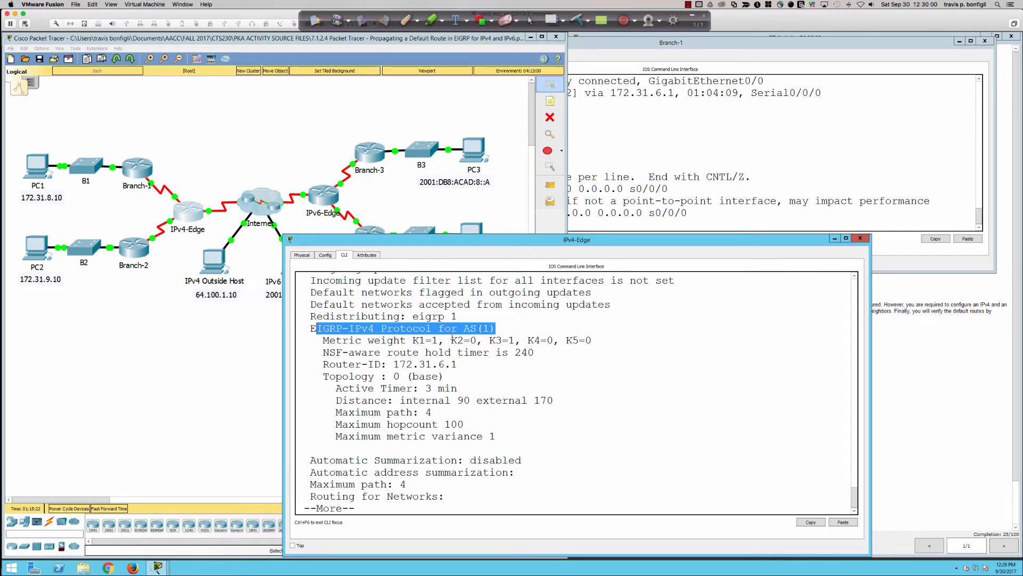
{"action": "left_click_drag", "start_coordinate": [388, 340], "coordinate": [592, 340]}
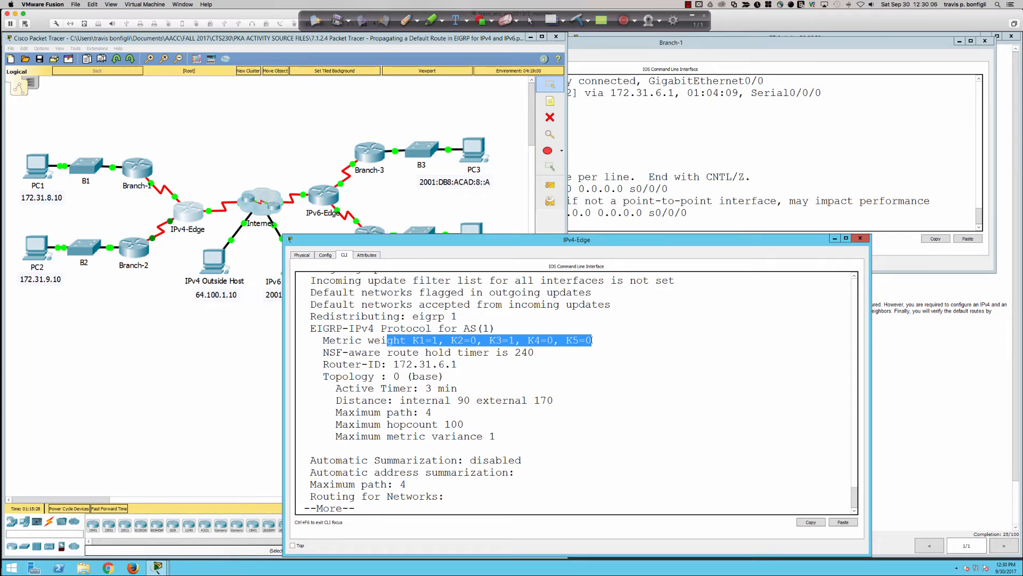
{"action": "left_click", "coordinate": [621, 386]}
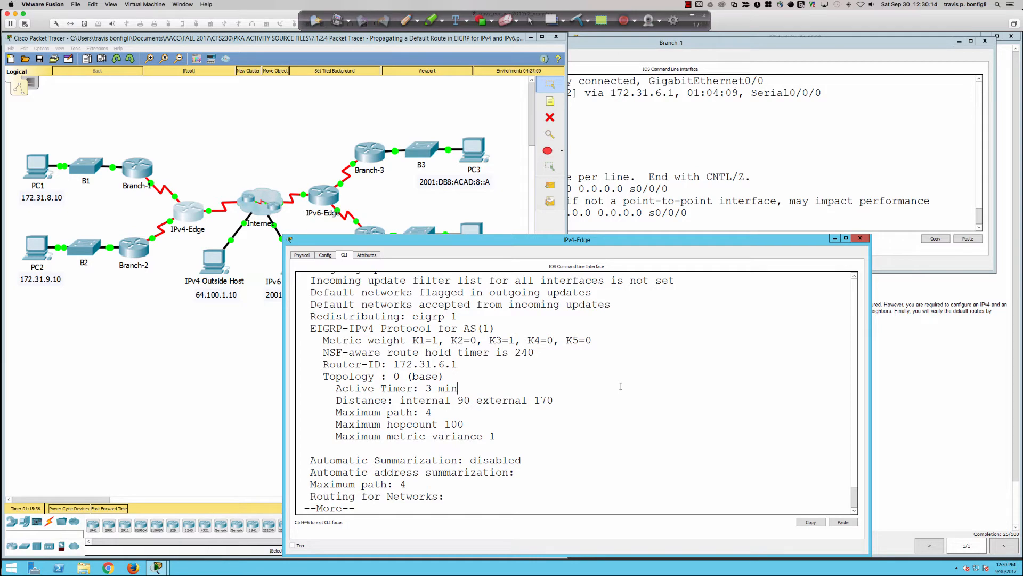
Finish the protocol listing, enter EIGRP 1 router configuration on IPv4-Edge, and list its commands, highlighting the redistribute entry
{"action": "key", "text": "space"}
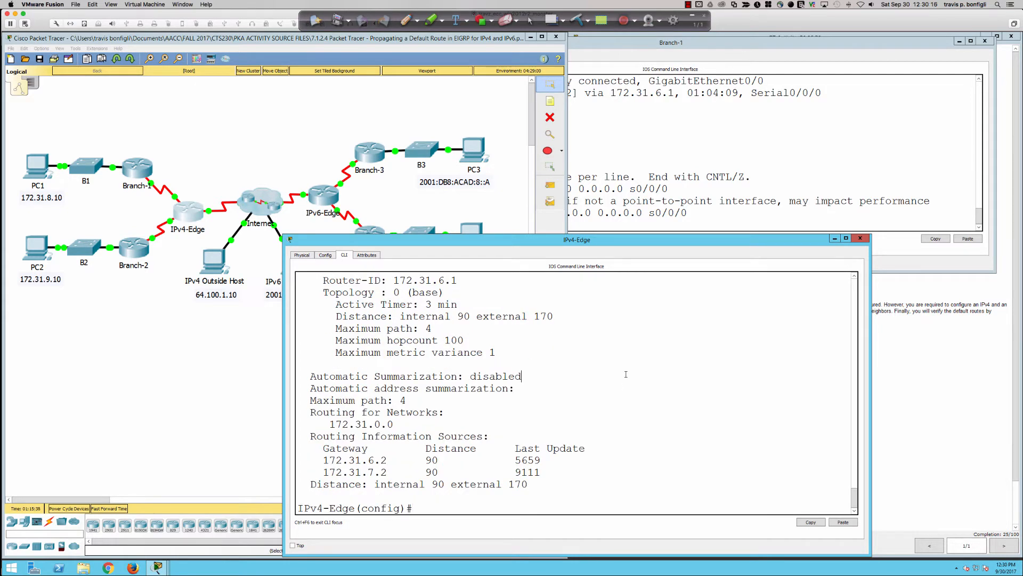
{"action": "type", "text": "router eigrp 1"}
{"action": "key", "text": "Return"}
{"action": "type", "text": "?"}
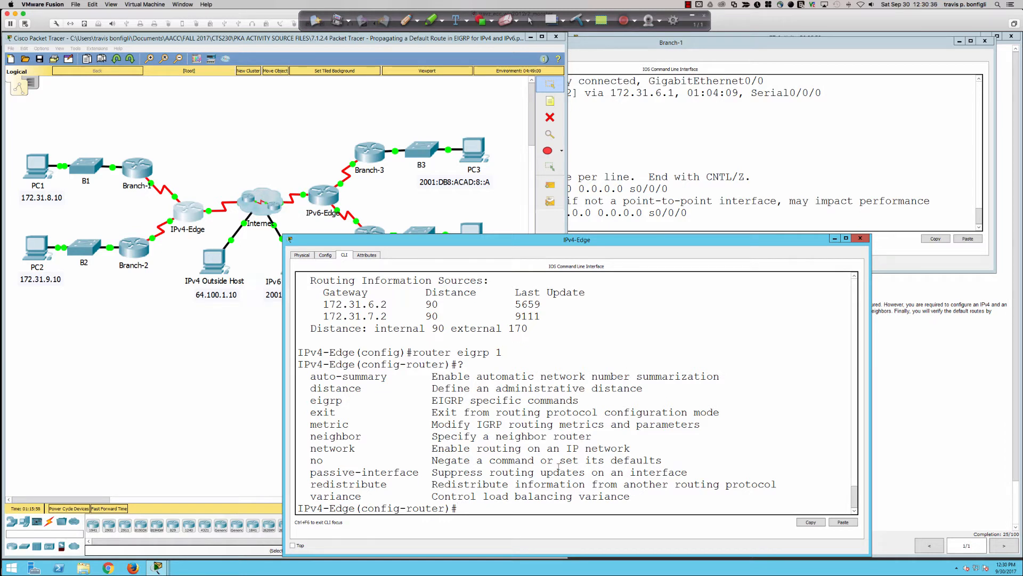
{"action": "left_click_drag", "start_coordinate": [311, 484], "coordinate": [776, 485]}
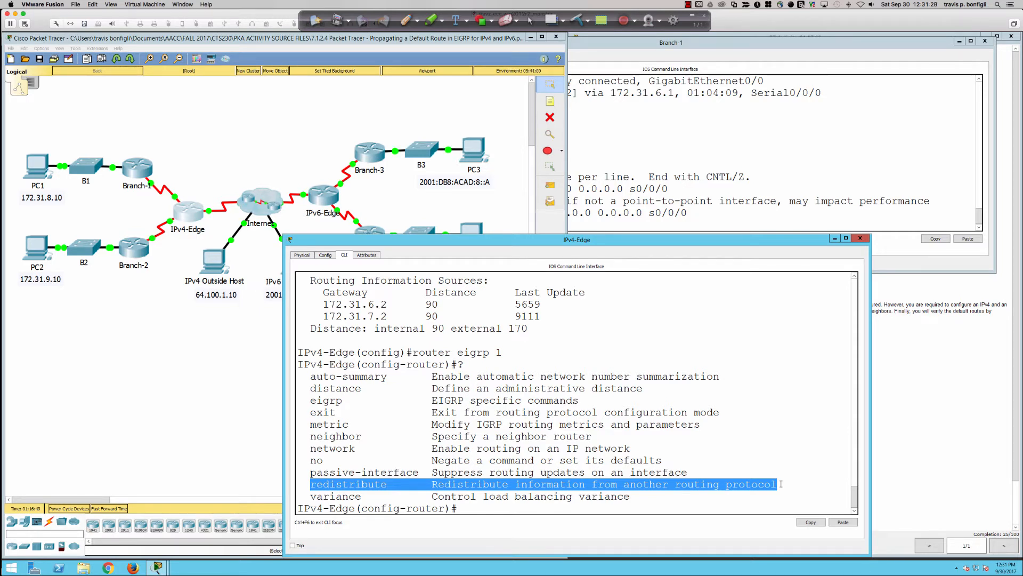
{"action": "scroll", "coordinate": [780, 484], "scroll_direction": "up", "scroll_amount": 3}
{"action": "left_click", "coordinate": [781, 484]}
{"action": "scroll", "coordinate": [781, 484], "scroll_direction": "down", "scroll_amount": 3}
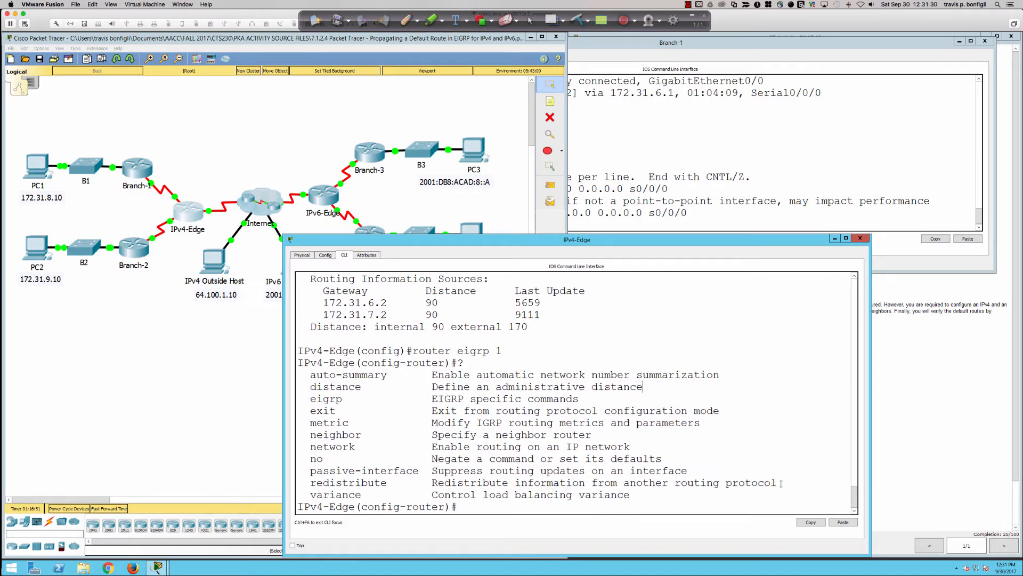
List the options of the redistribute command and highlight its description and the available route sources
{"action": "type", "text": "redi"}
{"action": "key", "text": "Tab"}
{"action": "type", "text": "?"}
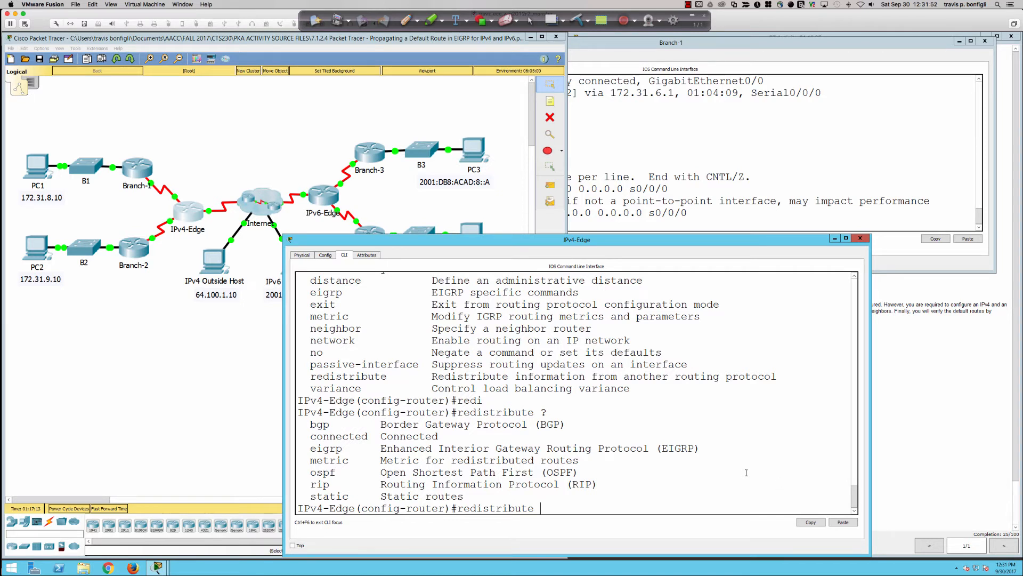
{"action": "left_click_drag", "start_coordinate": [432, 377], "coordinate": [781, 377]}
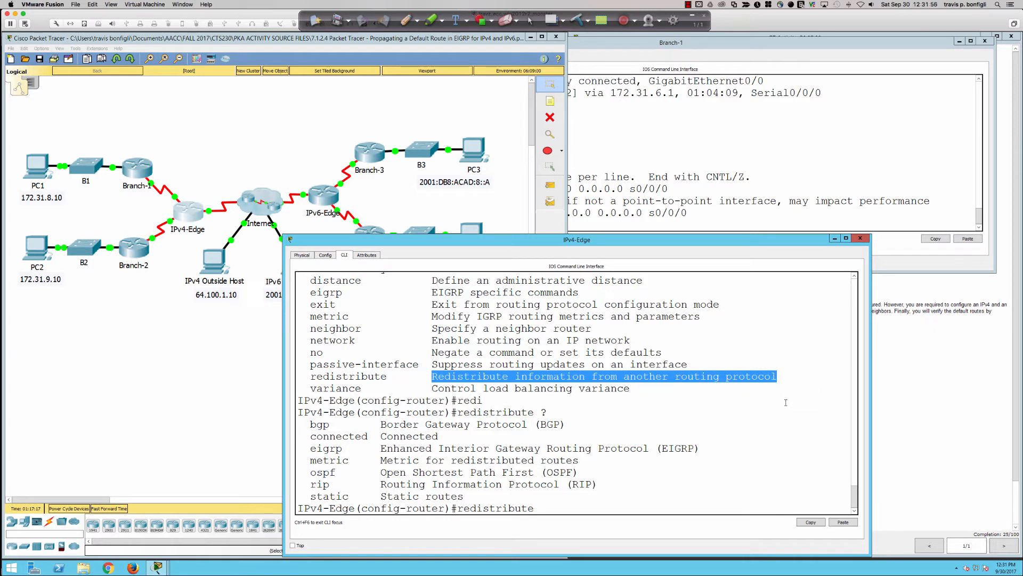
{"action": "left_click_drag", "start_coordinate": [311, 425], "coordinate": [533, 496]}
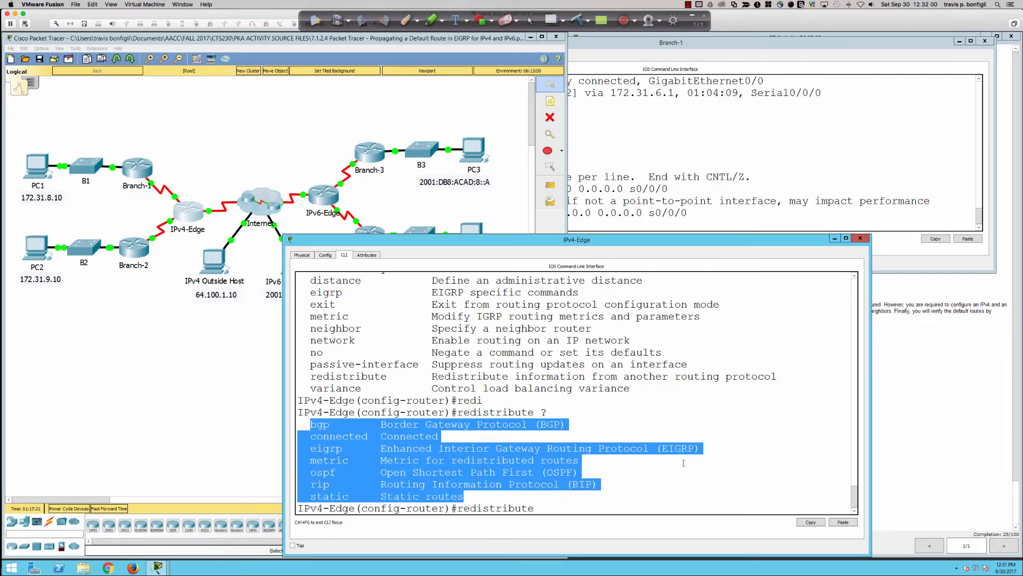
{"action": "left_click", "coordinate": [789, 437]}
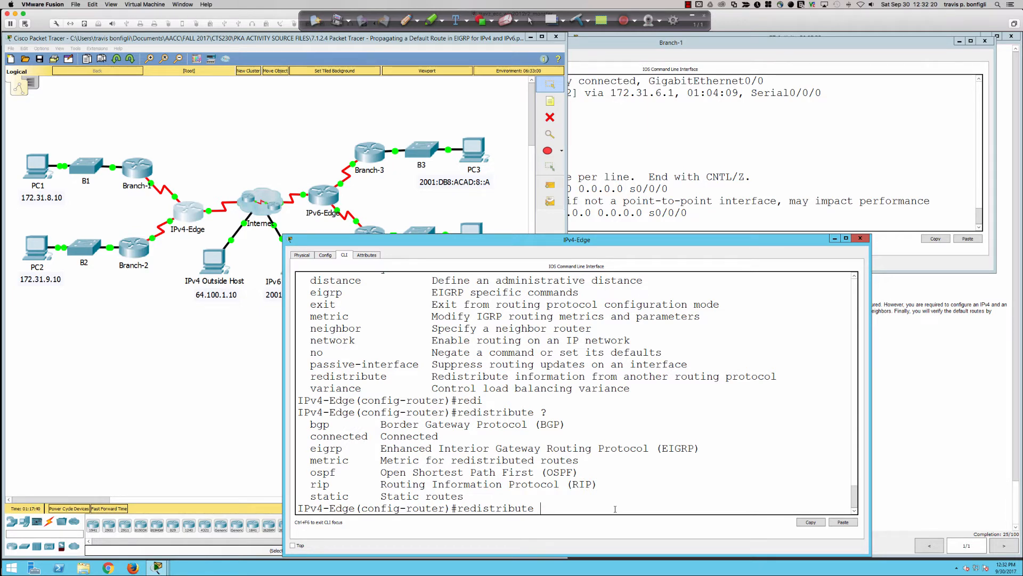
Redistribute static routes into EIGRP with redistribute static, checking its options first, and exit router configuration
{"action": "type", "text": "sta"}
{"action": "key", "text": "Tab"}
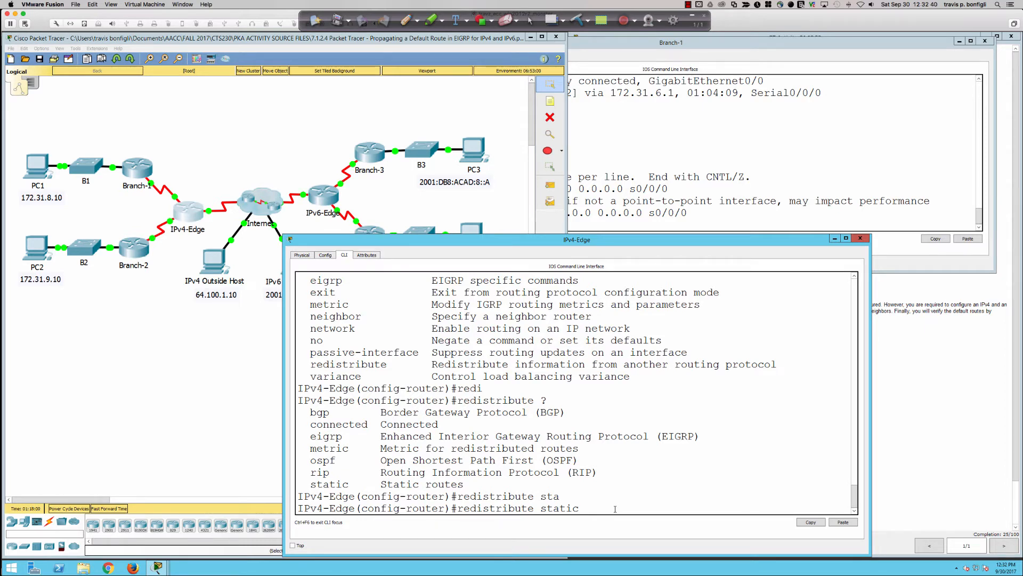
{"action": "type", "text": "?"}
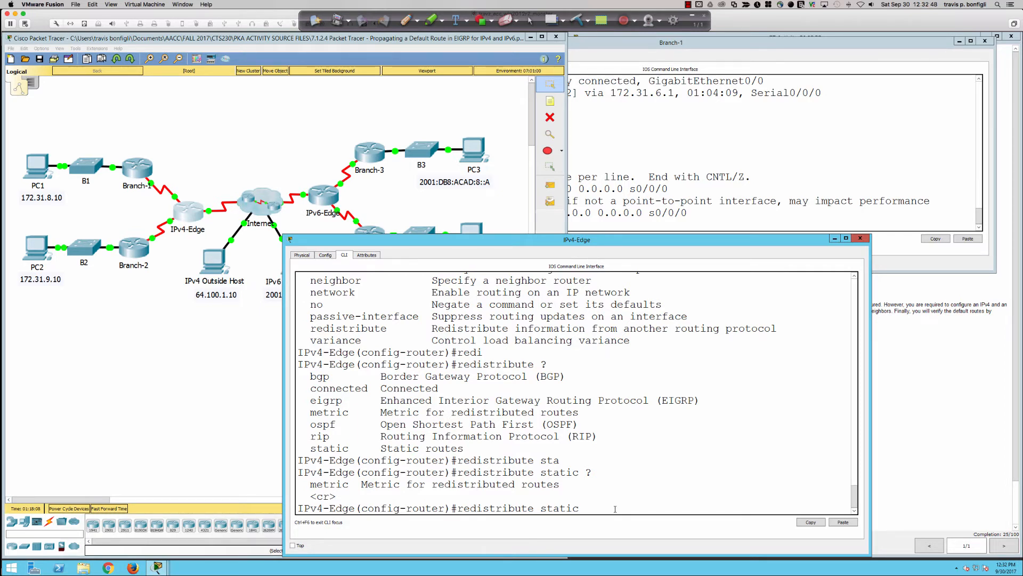
{"action": "key", "text": "Return"}
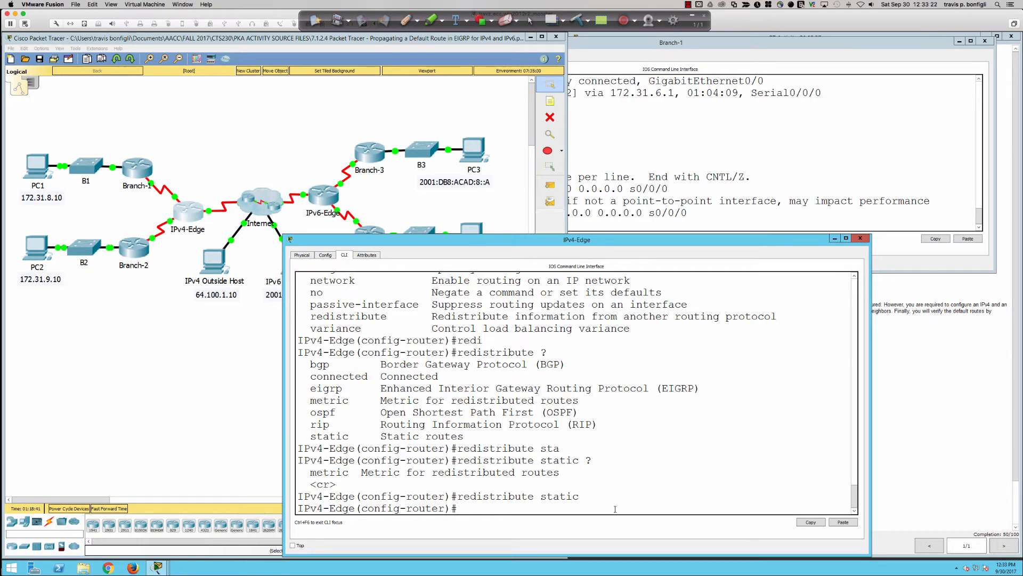
{"action": "type", "text": "exit"}
{"action": "key", "text": "Return"}
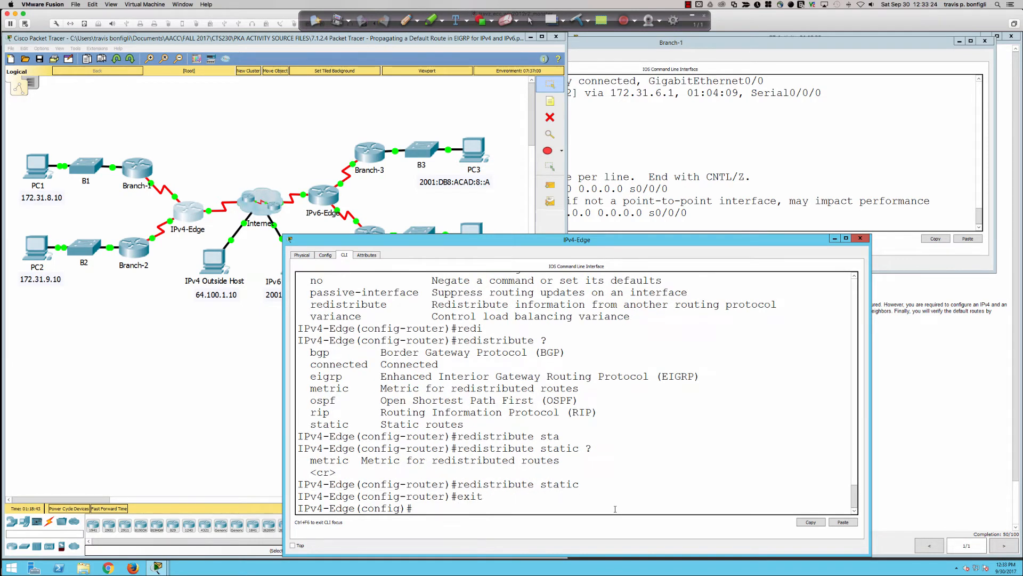
Add a static route on IPv4-Edge with ip route 71.25.26.0 255.255.255.0 s0/1/0
{"action": "type", "text": "ip"}
{"action": "type", "text": " route"}
{"action": "type", "text": " 71.25."}
{"action": "type", "text": "26.2"}
{"action": "type", "text": "0 255.2"}
{"action": "type", "text": "55.255.0"}
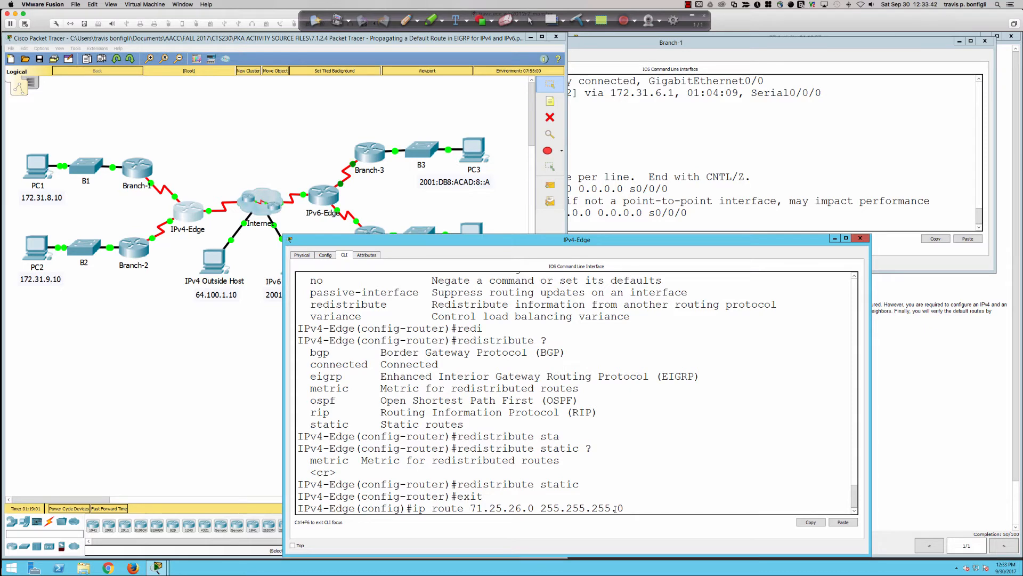
{"action": "type", "text": " s0/1/0"}
{"action": "key", "text": "Return"}
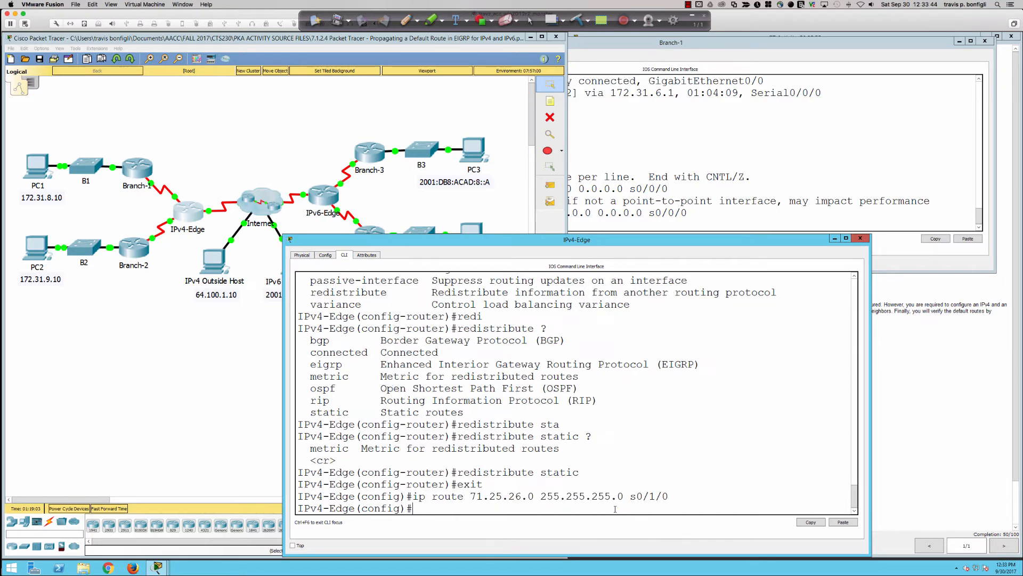
{"action": "key", "text": "Return"}
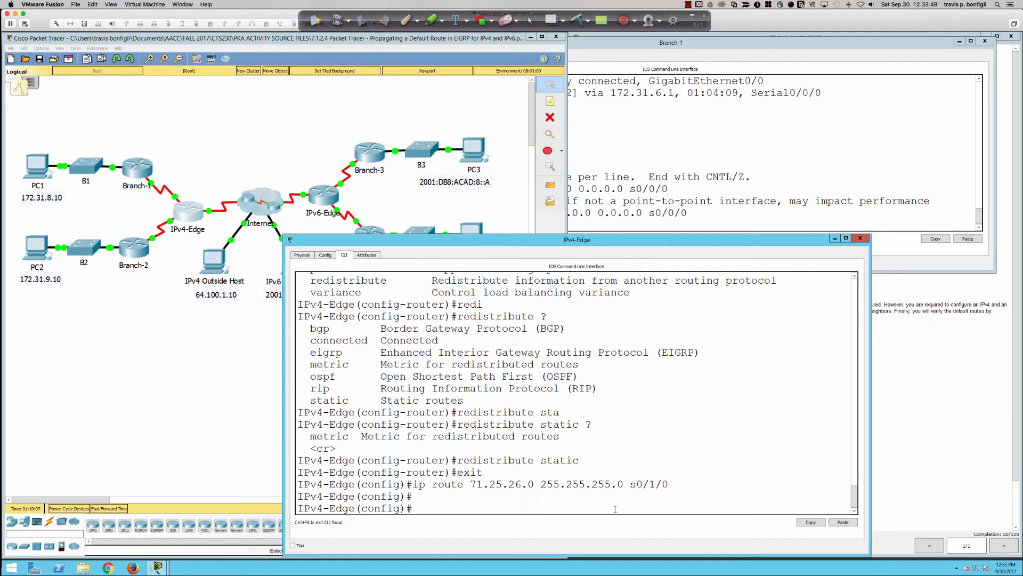
Run do sh ip route on IPv4-Edge and highlight the gateway of last resort line
{"action": "type", "text": "do sh ip route"}
{"action": "key", "text": "Return"}
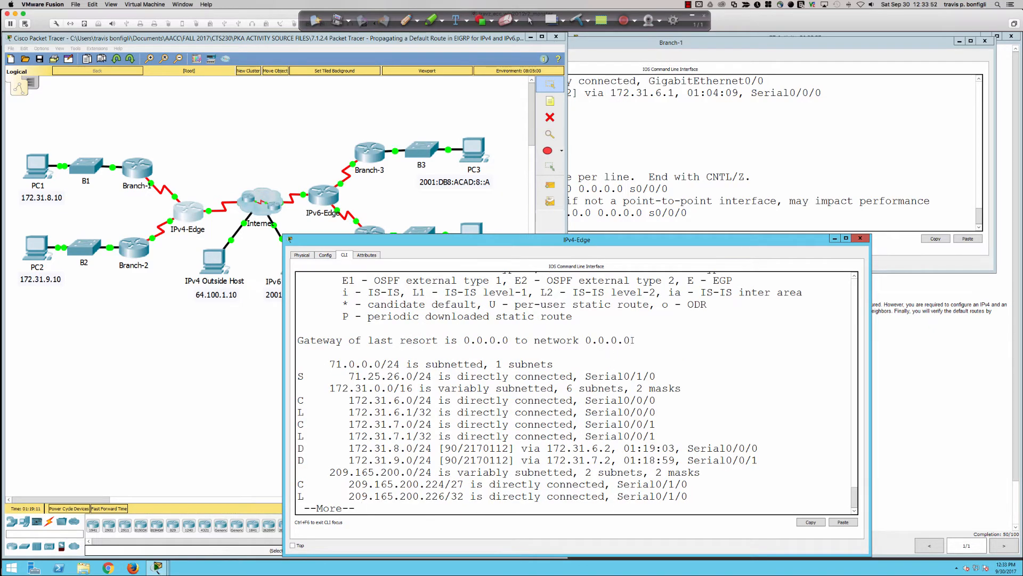
{"action": "left_click_drag", "start_coordinate": [622, 347], "coordinate": [301, 345]}
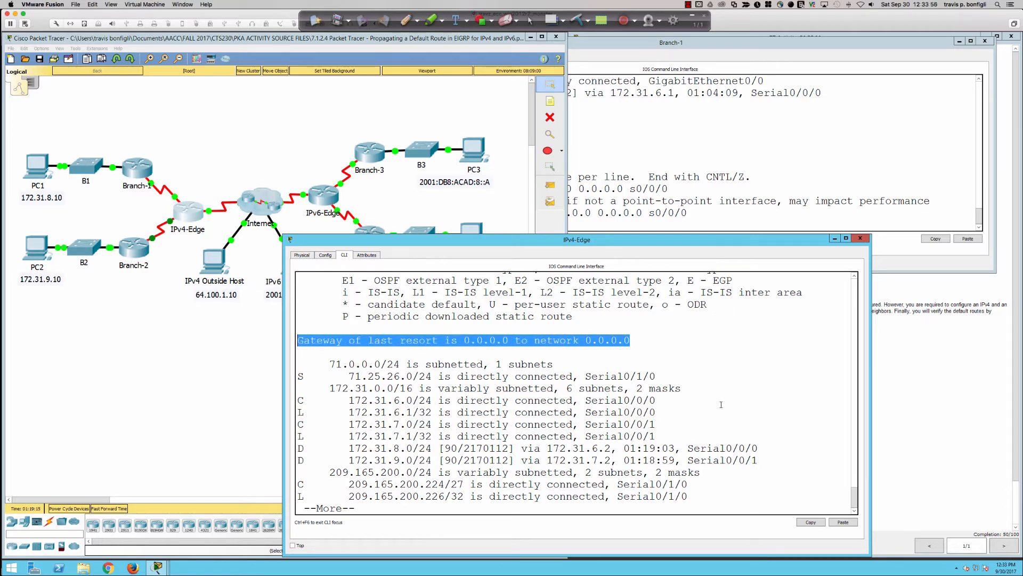
{"action": "key", "text": "Return"}
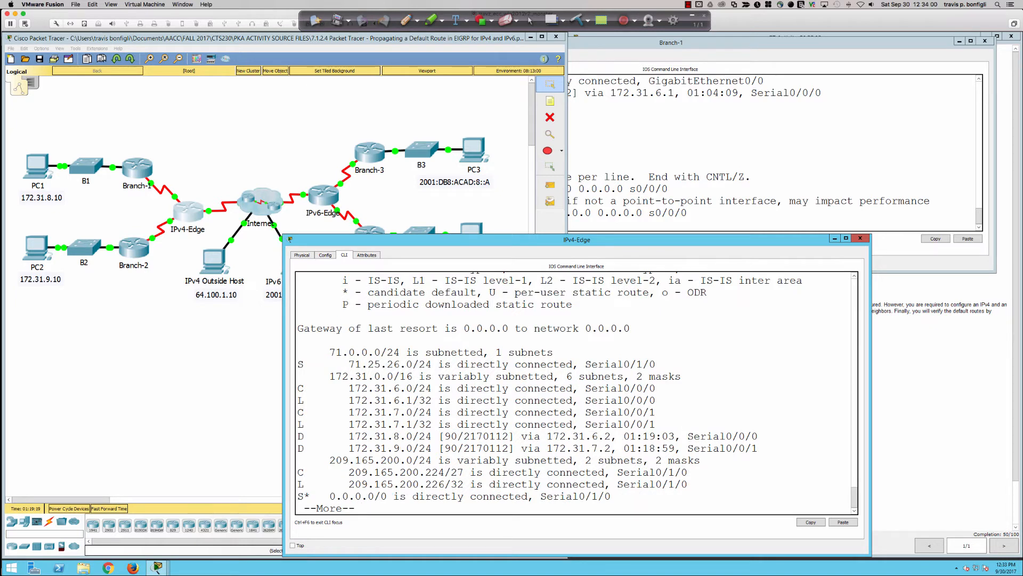
Highlight the default route's code, the candidate default entry in the code legend, and the default route's exit interface
{"action": "double_click", "coordinate": [306, 495]}
{"action": "scroll", "coordinate": [442, 462], "scroll_direction": "up", "scroll_amount": 2}
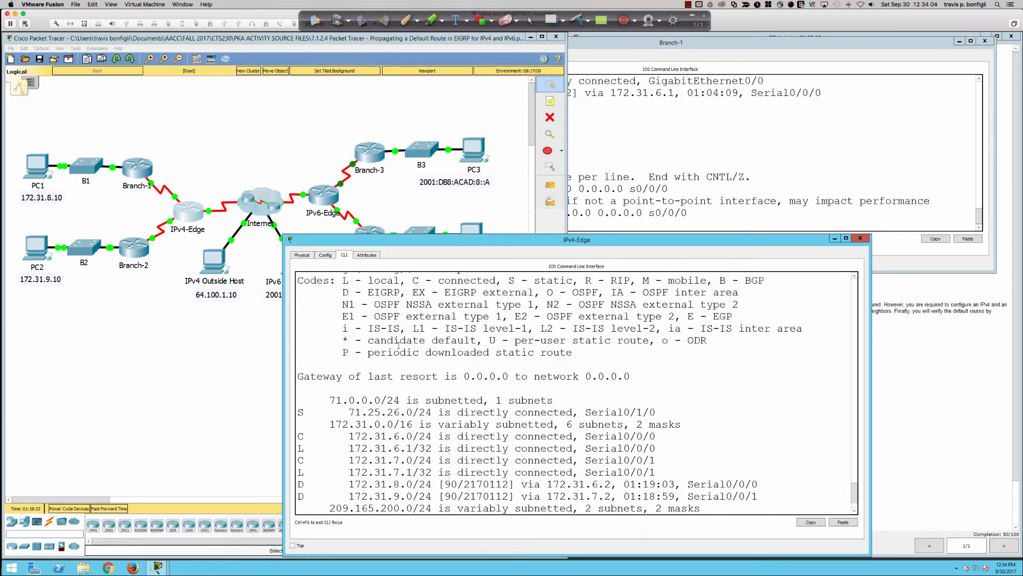
{"action": "left_click_drag", "start_coordinate": [369, 340], "coordinate": [476, 341]}
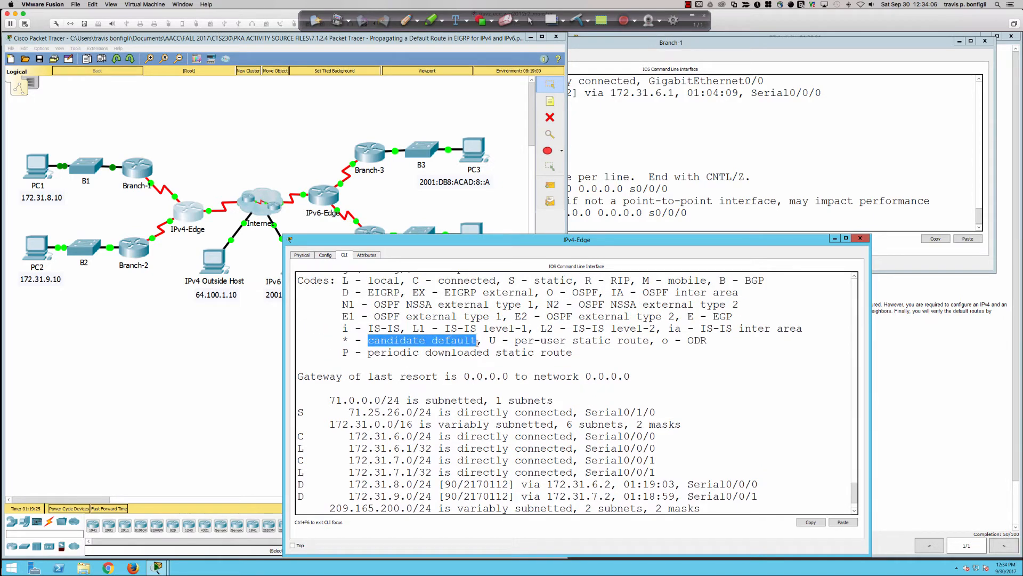
{"action": "scroll", "coordinate": [426, 404], "scroll_direction": "down", "scroll_amount": 2}
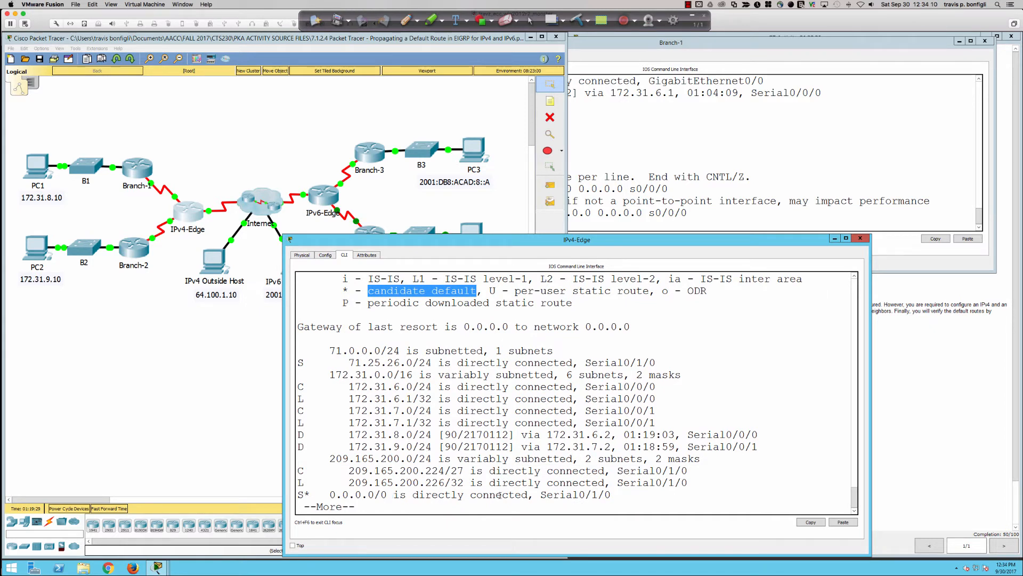
{"action": "left_click_drag", "start_coordinate": [611, 495], "coordinate": [541, 495]}
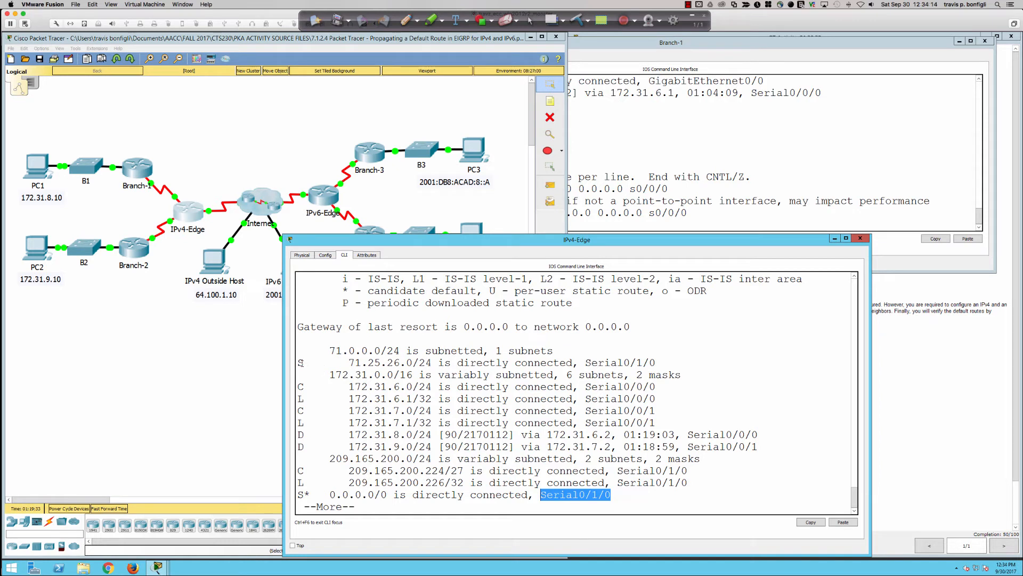
Highlight the static 71.25.26.0/24 route line, clear the highlight, and finish the routing table listing
{"action": "left_click_drag", "start_coordinate": [301, 363], "coordinate": [656, 363]}
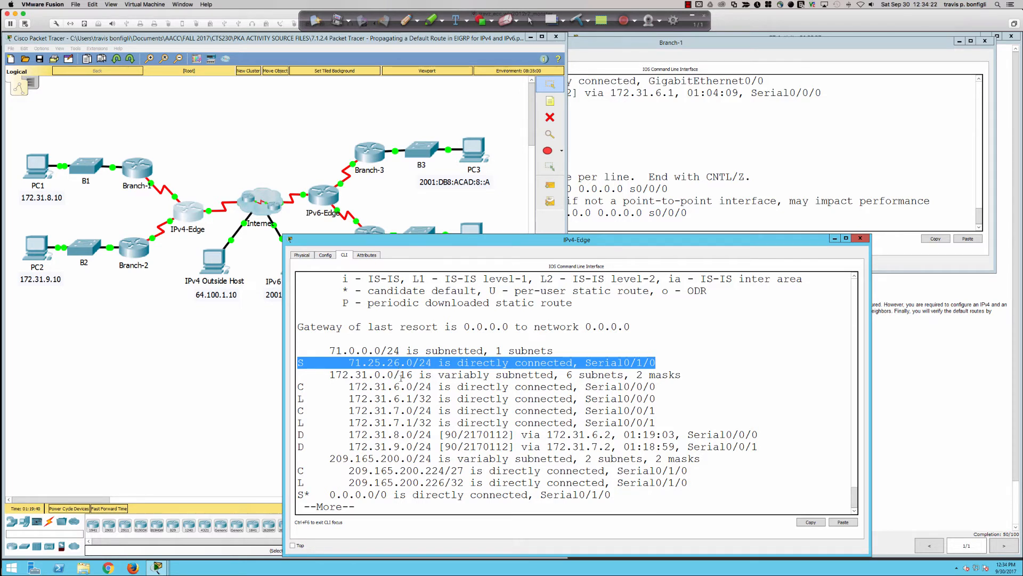
{"action": "left_click", "coordinate": [404, 383]}
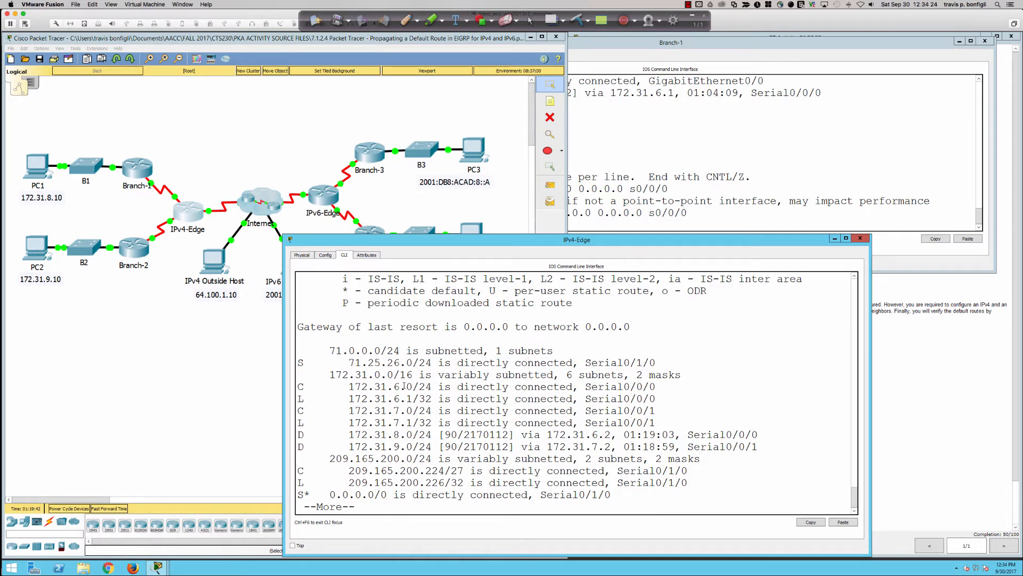
{"action": "key", "text": "space"}
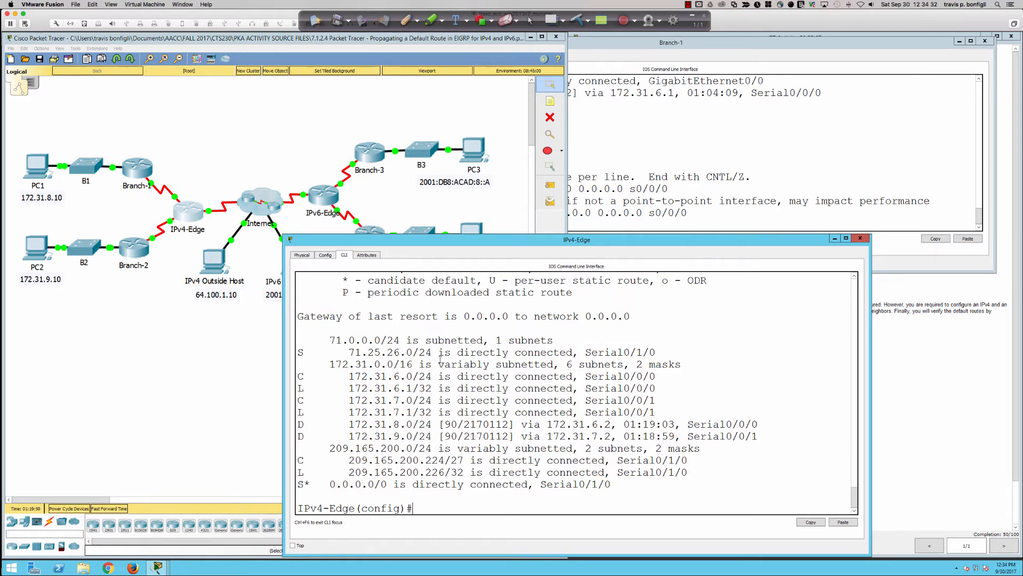
Return to the Branch-1 terminal, bring up fresh prompts, and run do sh ip route
{"action": "left_click", "coordinate": [140, 173]}
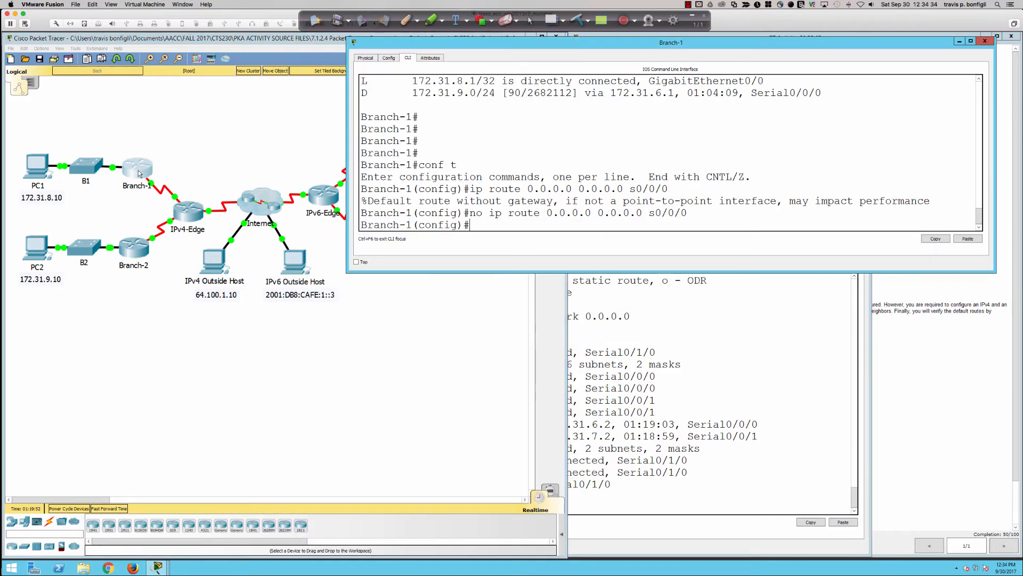
{"action": "key", "text": "Return"}
{"action": "key", "text": "Return"}
{"action": "key", "text": "Return"}
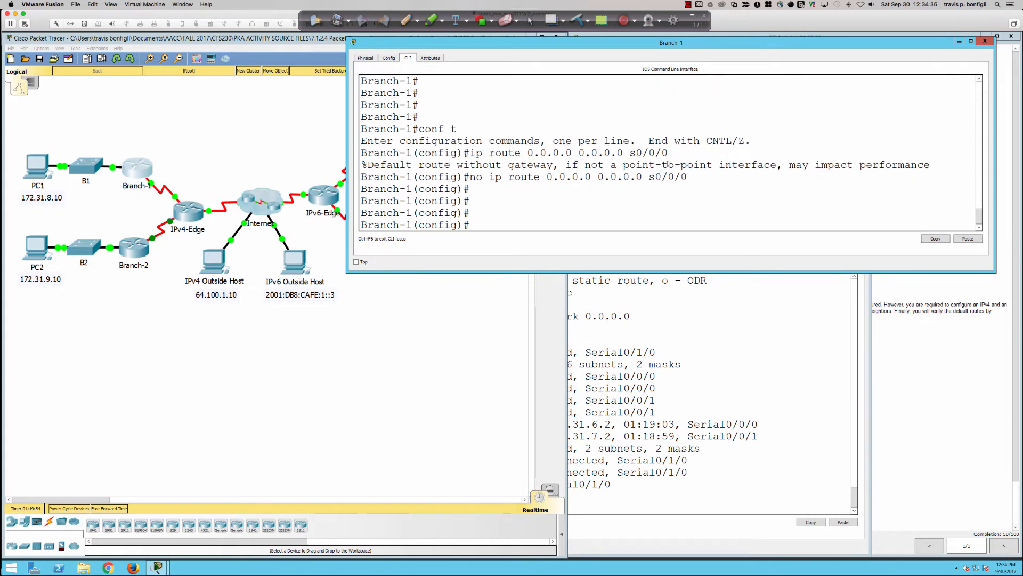
{"action": "type", "text": "do sh pip route"}
{"action": "key", "text": "Return"}
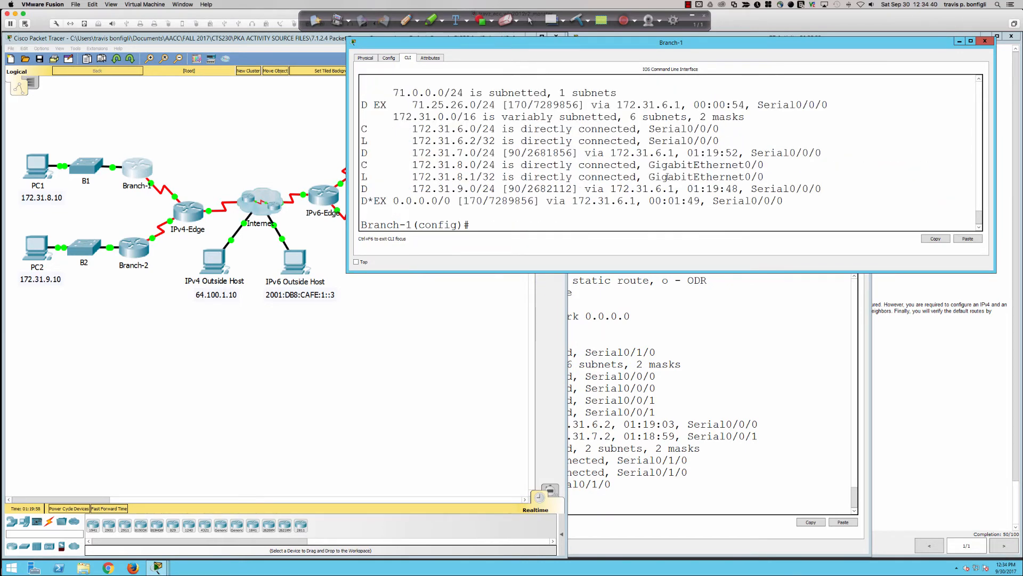
Enlarge the Branch-1 window to fit the routing table and highlight the external EIGRP route for 71.25.26.0/24
{"action": "double_click", "coordinate": [601, 272]}
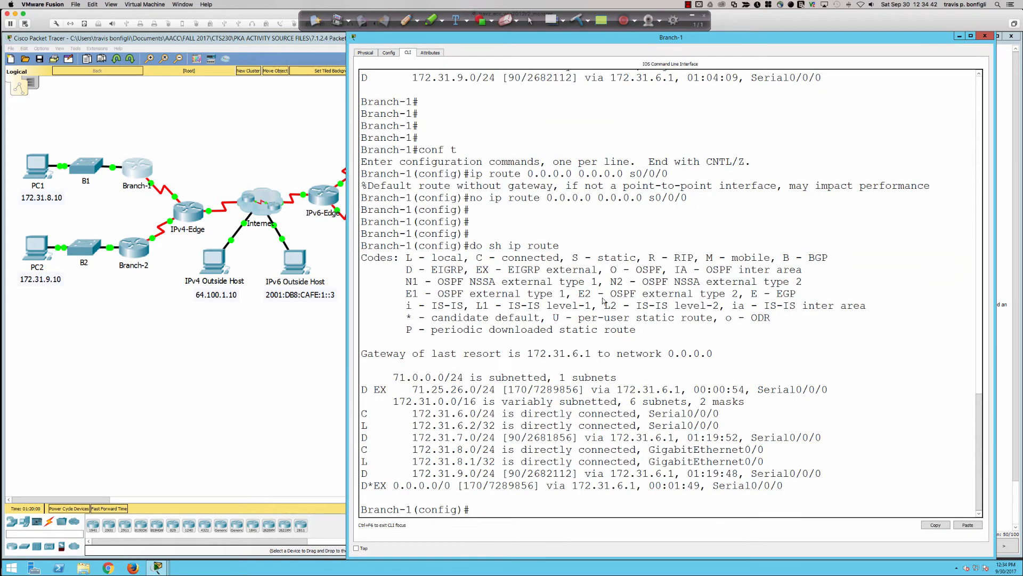
{"action": "double_click", "coordinate": [733, 34]}
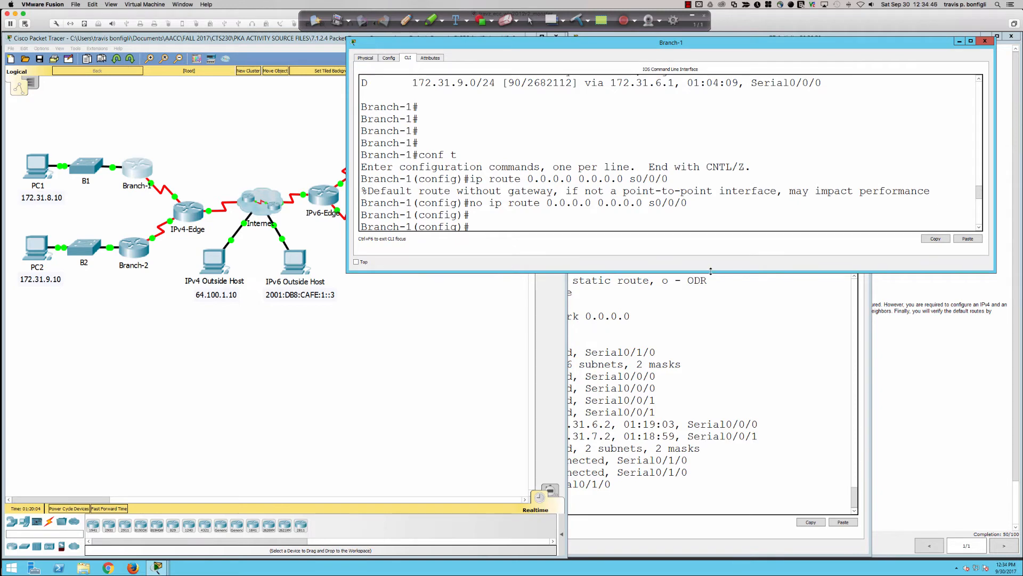
{"action": "left_click_drag", "start_coordinate": [711, 271], "coordinate": [710, 454]}
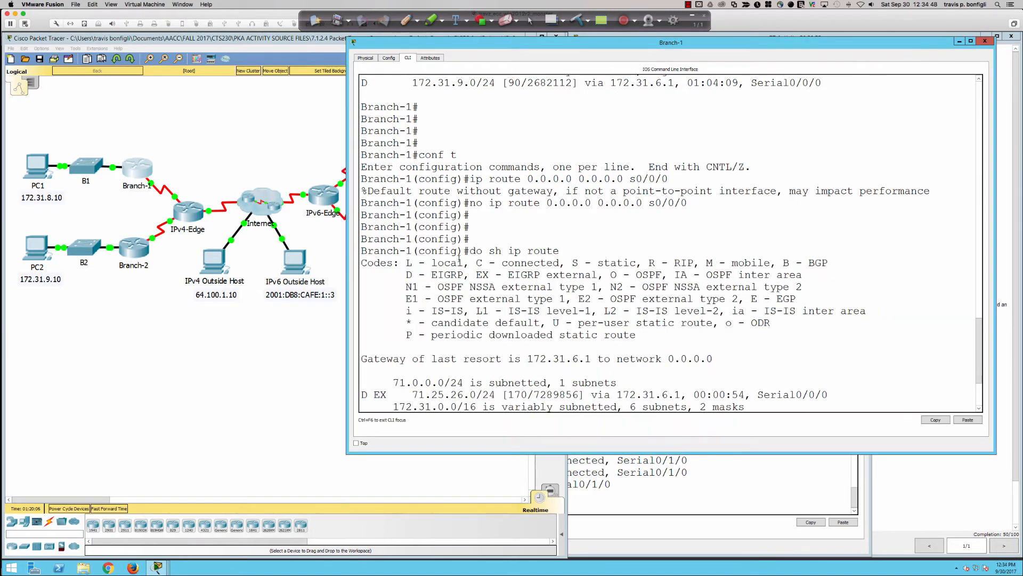
{"action": "scroll", "coordinate": [418, 260], "scroll_direction": "down", "scroll_amount": 3}
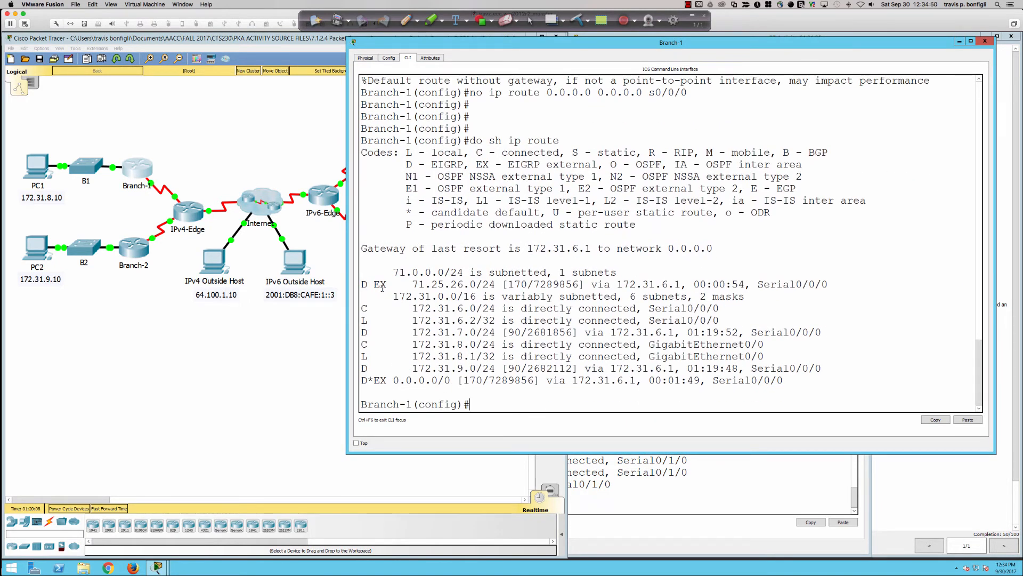
{"action": "left_click_drag", "start_coordinate": [363, 284], "coordinate": [828, 284]}
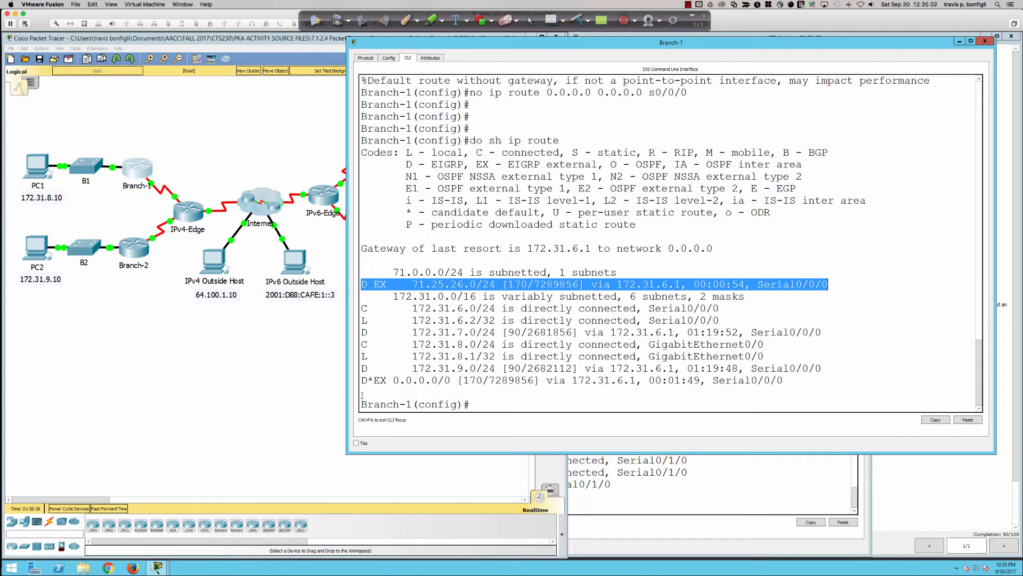
Circle the IPv4-Edge router in the topology with the annotation pen
{"action": "left_click", "coordinate": [407, 21]}
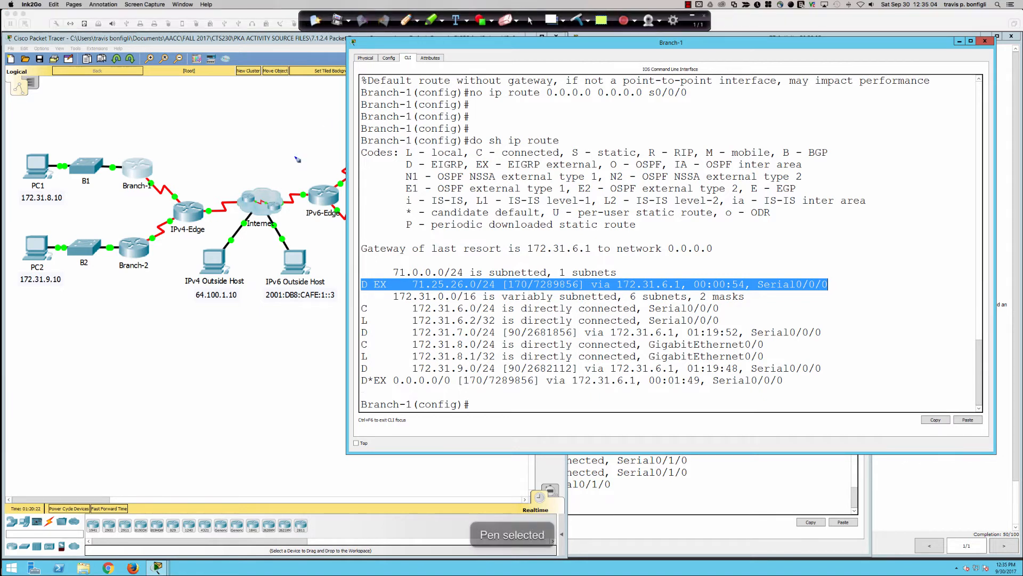
{"action": "mouse_move", "coordinate": [190, 195]}
{"action": "left_mouse_down"}
{"action": "mouse_move", "coordinate": [167, 212]}
{"action": "mouse_move", "coordinate": [186, 233]}
{"action": "mouse_move", "coordinate": [210, 200]}
{"action": "mouse_move", "coordinate": [183, 197]}
{"action": "left_mouse_up"}
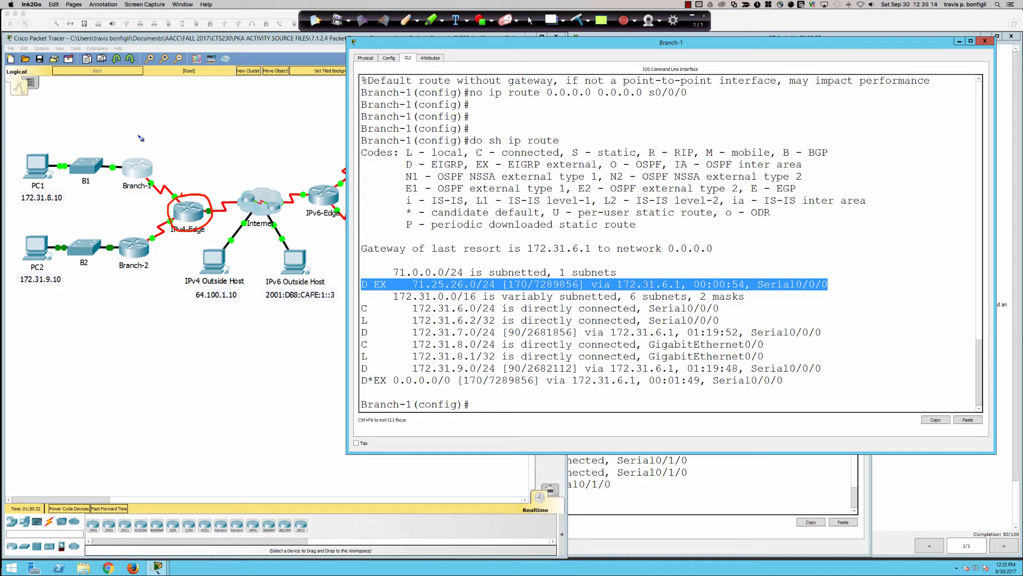
Circle the Branch-1 and Branch-2 routers, label the area AS 1, and draw an arrow from IPv4-Edge to Branch-1
{"action": "mouse_move", "coordinate": [139, 136]}
{"action": "left_mouse_down"}
{"action": "mouse_move", "coordinate": [116, 193]}
{"action": "mouse_move", "coordinate": [132, 273]}
{"action": "mouse_move", "coordinate": [179, 222]}
{"action": "mouse_move", "coordinate": [163, 152]}
{"action": "mouse_move", "coordinate": [145, 142]}
{"action": "left_mouse_up"}
{"action": "mouse_move", "coordinate": [134, 214]}
{"action": "left_mouse_down"}
{"action": "mouse_move", "coordinate": [140, 200]}
{"action": "mouse_move", "coordinate": [153, 225]}
{"action": "mouse_move", "coordinate": [160, 215]}
{"action": "left_mouse_up"}
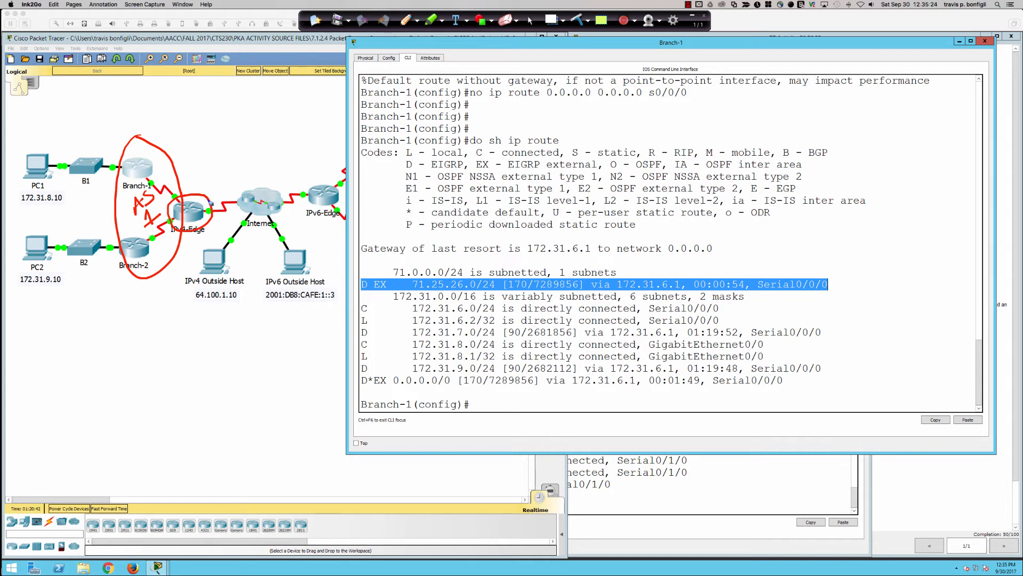
{"action": "mouse_move", "coordinate": [211, 203]}
{"action": "left_mouse_down"}
{"action": "mouse_move", "coordinate": [206, 174]}
{"action": "mouse_move", "coordinate": [161, 167]}
{"action": "mouse_move", "coordinate": [157, 180]}
{"action": "mouse_move", "coordinate": [172, 182]}
{"action": "left_mouse_up"}
Handwrite the label STATIC above the Internet cloud and underline it heavily
{"action": "mouse_move", "coordinate": [222, 150]}
{"action": "left_mouse_down"}
{"action": "mouse_move", "coordinate": [215, 164]}
{"action": "mouse_move", "coordinate": [227, 159]}
{"action": "left_mouse_up"}
{"action": "mouse_move", "coordinate": [224, 151]}
{"action": "left_mouse_down"}
{"action": "mouse_move", "coordinate": [278, 134]}
{"action": "mouse_move", "coordinate": [277, 115]}
{"action": "mouse_move", "coordinate": [310, 112]}
{"action": "left_mouse_up"}
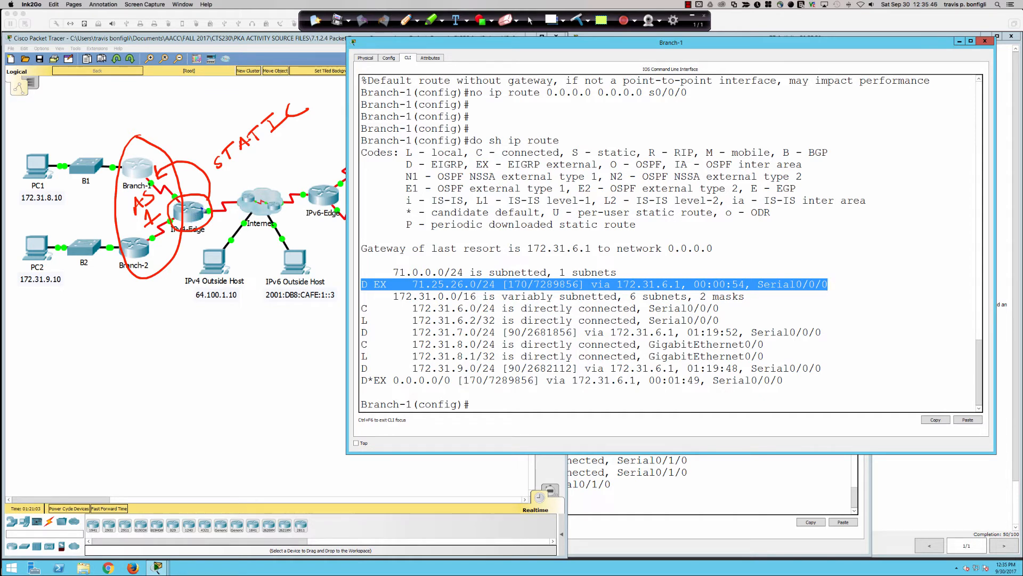
{"action": "left_click_drag", "start_coordinate": [226, 180], "coordinate": [288, 154]}
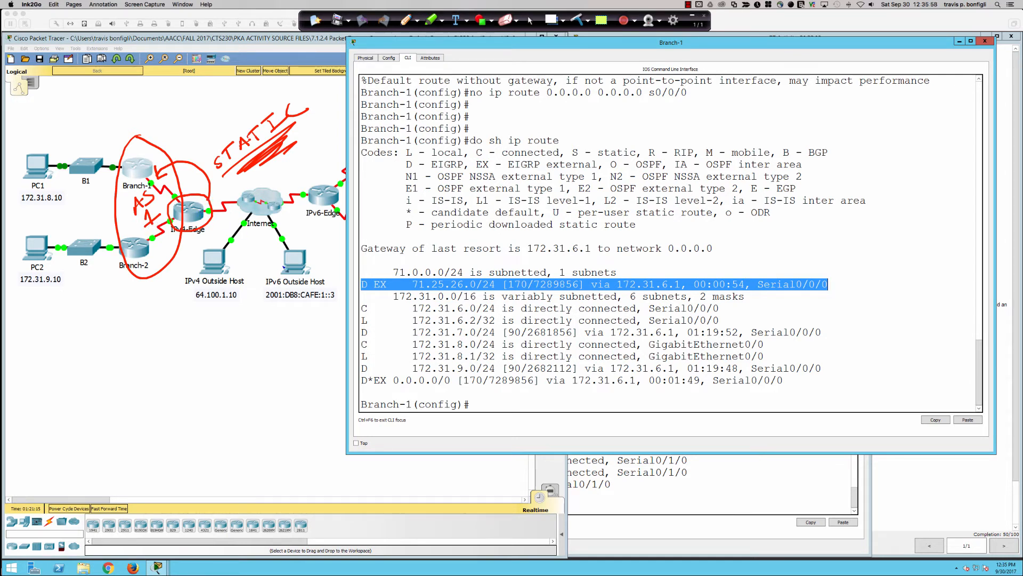
Box the EX codes of the 71.25.26.0/24 and 0.0.0.0/0 routes and the EX - EIGRP external legend entry
{"action": "mouse_move", "coordinate": [387, 277]}
{"action": "left_mouse_down"}
{"action": "mouse_move", "coordinate": [373, 276]}
{"action": "mouse_move", "coordinate": [375, 290]}
{"action": "mouse_move", "coordinate": [389, 297]}
{"action": "mouse_move", "coordinate": [390, 274]}
{"action": "left_mouse_up"}
{"action": "mouse_move", "coordinate": [383, 372]}
{"action": "left_mouse_down"}
{"action": "mouse_move", "coordinate": [374, 374]}
{"action": "mouse_move", "coordinate": [381, 390]}
{"action": "mouse_move", "coordinate": [388, 371]}
{"action": "mouse_move", "coordinate": [374, 373]}
{"action": "left_mouse_up"}
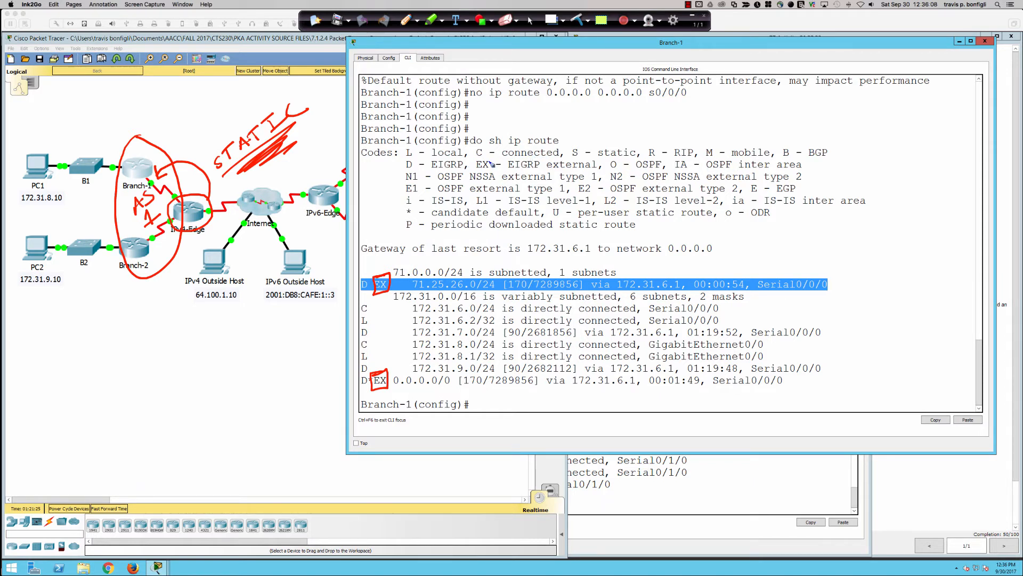
{"action": "mouse_move", "coordinate": [486, 156]}
{"action": "left_mouse_down"}
{"action": "mouse_move", "coordinate": [472, 171]}
{"action": "mouse_move", "coordinate": [580, 172]}
{"action": "mouse_move", "coordinate": [606, 160]}
{"action": "mouse_move", "coordinate": [482, 156]}
{"action": "left_mouse_up"}
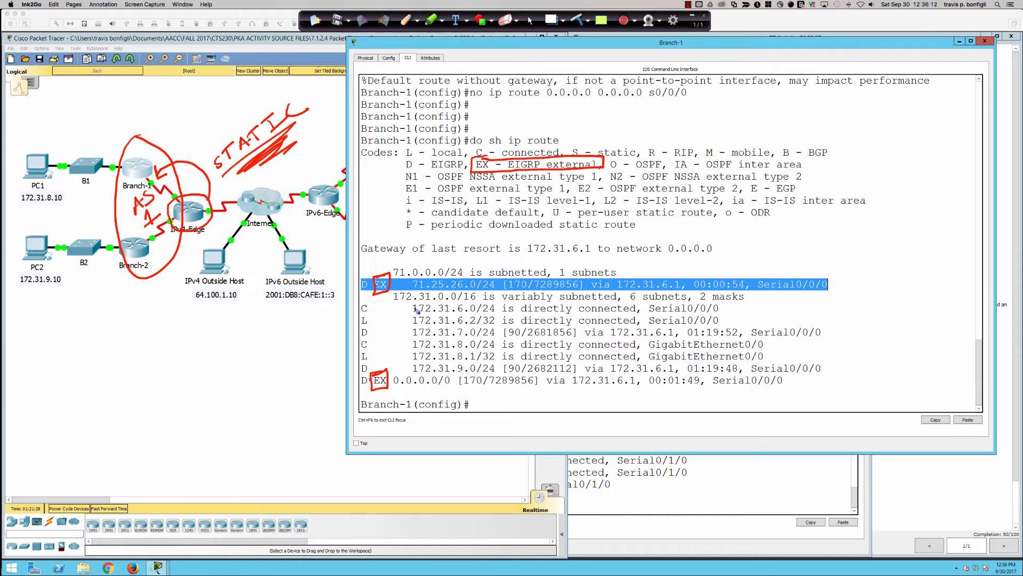
Draw arrows down to the D and EX codes of the 71.25.26.0/24 route and circle the AS 1 label
{"action": "left_click_drag", "start_coordinate": [364, 255], "coordinate": [371, 274]}
{"action": "left_click_drag", "start_coordinate": [382, 253], "coordinate": [380, 274]}
{"action": "mouse_move", "coordinate": [376, 265]}
{"action": "left_mouse_down"}
{"action": "mouse_move", "coordinate": [381, 274]}
{"action": "mouse_move", "coordinate": [387, 265]}
{"action": "left_mouse_up"}
{"action": "mouse_move", "coordinate": [148, 189]}
{"action": "left_mouse_down"}
{"action": "mouse_move", "coordinate": [129, 201]}
{"action": "mouse_move", "coordinate": [155, 230]}
{"action": "mouse_move", "coordinate": [159, 188]}
{"action": "left_mouse_up"}
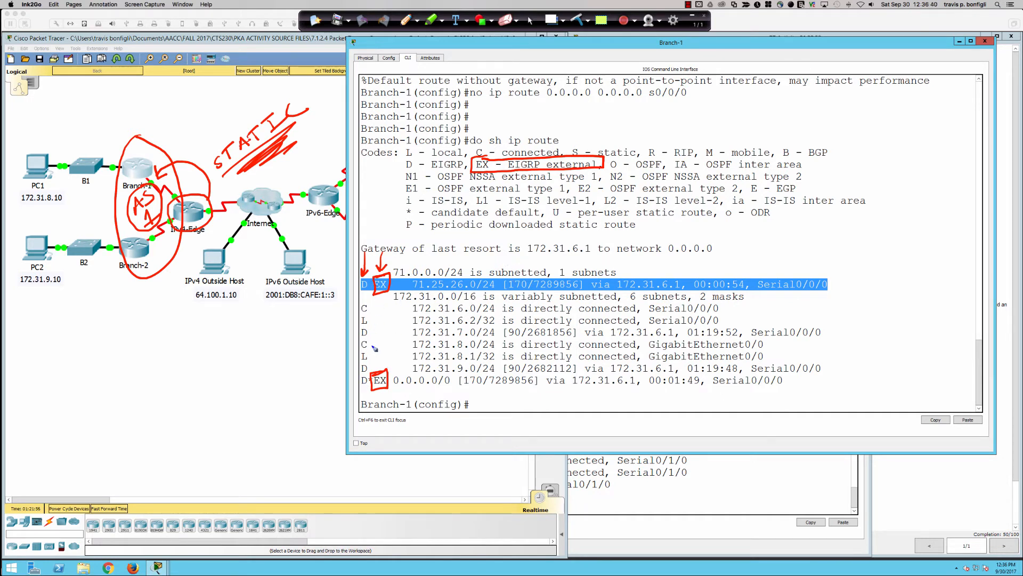
Outline the internal 172.31.9.0/24 route, mark the upper EX code with an arrow, and box the distances 170 and 90
{"action": "mouse_move", "coordinate": [374, 360]}
{"action": "left_mouse_down"}
{"action": "mouse_move", "coordinate": [358, 363]}
{"action": "mouse_move", "coordinate": [452, 374]}
{"action": "mouse_move", "coordinate": [491, 374]}
{"action": "mouse_move", "coordinate": [501, 361]}
{"action": "mouse_move", "coordinate": [372, 364]}
{"action": "left_mouse_up"}
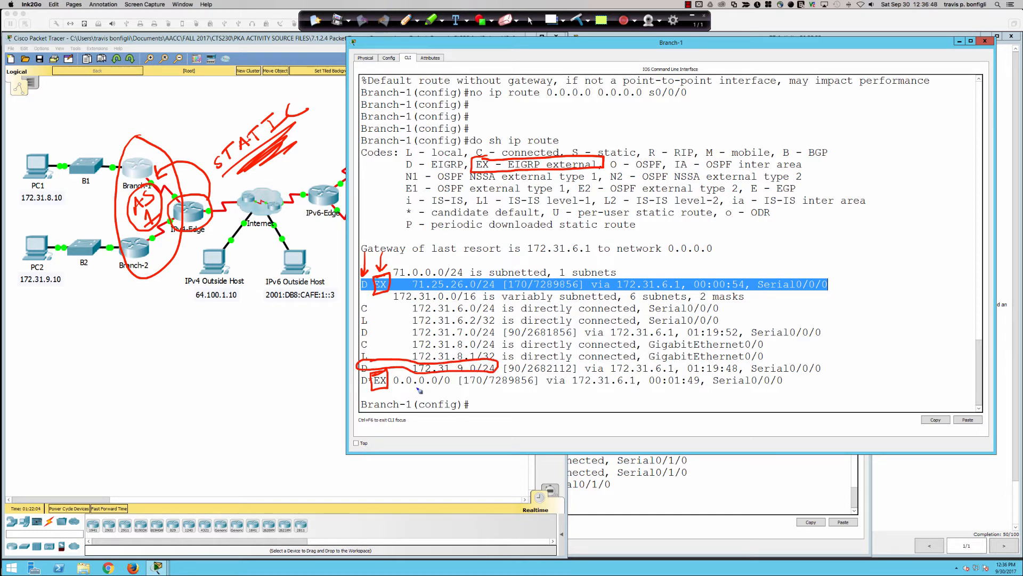
{"action": "left_click_drag", "start_coordinate": [383, 297], "coordinate": [386, 303]}
{"action": "mouse_move", "coordinate": [516, 277]}
{"action": "left_mouse_down"}
{"action": "mouse_move", "coordinate": [501, 283]}
{"action": "mouse_move", "coordinate": [518, 293]}
{"action": "mouse_move", "coordinate": [531, 285]}
{"action": "mouse_move", "coordinate": [513, 276]}
{"action": "left_mouse_up"}
{"action": "mouse_move", "coordinate": [520, 329]}
{"action": "left_mouse_down"}
{"action": "mouse_move", "coordinate": [504, 338]}
{"action": "mouse_move", "coordinate": [521, 341]}
{"action": "mouse_move", "coordinate": [525, 329]}
{"action": "left_mouse_up"}
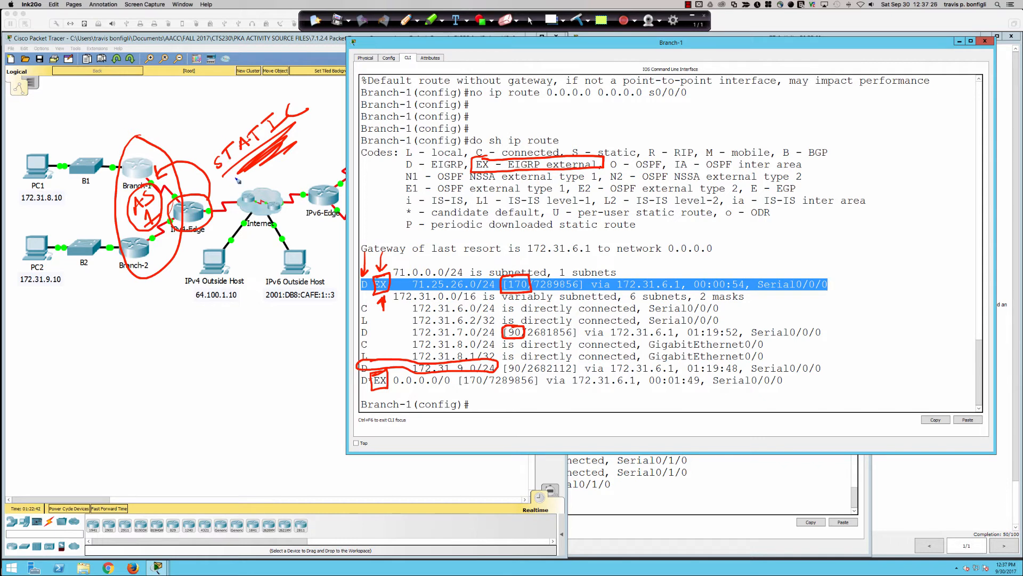
Draw an arrow from the STATIC label to Branch-1 and circle the label
{"action": "mouse_move", "coordinate": [238, 180]}
{"action": "left_mouse_down"}
{"action": "mouse_move", "coordinate": [181, 153]}
{"action": "mouse_move", "coordinate": [166, 165]}
{"action": "left_mouse_up"}
{"action": "mouse_move", "coordinate": [269, 102]}
{"action": "left_mouse_down"}
{"action": "mouse_move", "coordinate": [222, 149]}
{"action": "mouse_move", "coordinate": [308, 145]}
{"action": "mouse_move", "coordinate": [250, 103]}
{"action": "left_mouse_up"}
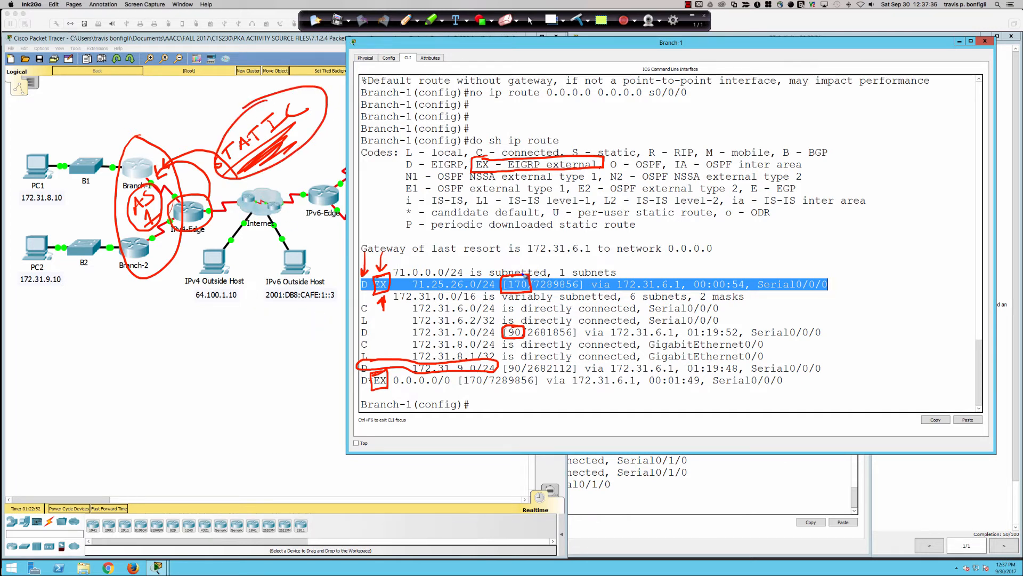
Re-box the 170 value, draw an arrow from it down to 90, and write AD above it
{"action": "mouse_move", "coordinate": [533, 296]}
{"action": "left_mouse_down"}
{"action": "mouse_move", "coordinate": [536, 274]}
{"action": "mouse_move", "coordinate": [517, 278]}
{"action": "left_mouse_up"}
{"action": "mouse_move", "coordinate": [517, 293]}
{"action": "left_mouse_down"}
{"action": "mouse_move", "coordinate": [515, 322]}
{"action": "mouse_move", "coordinate": [518, 314]}
{"action": "left_mouse_up"}
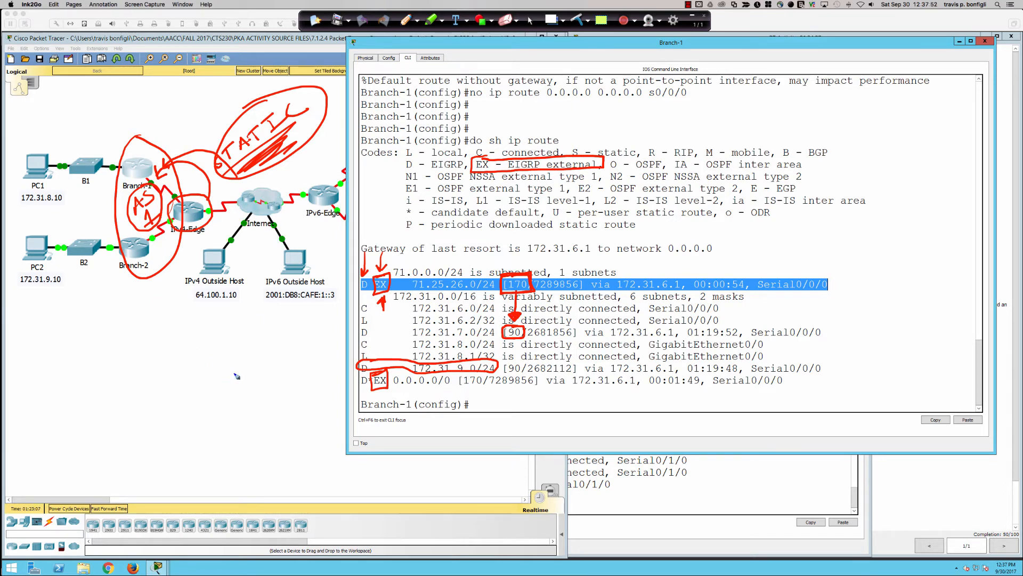
{"action": "mouse_move", "coordinate": [509, 254]}
{"action": "left_mouse_down"}
{"action": "mouse_move", "coordinate": [503, 266]}
{"action": "mouse_move", "coordinate": [516, 265]}
{"action": "left_mouse_up"}
{"action": "left_click_drag", "start_coordinate": [506, 261], "coordinate": [524, 266]}
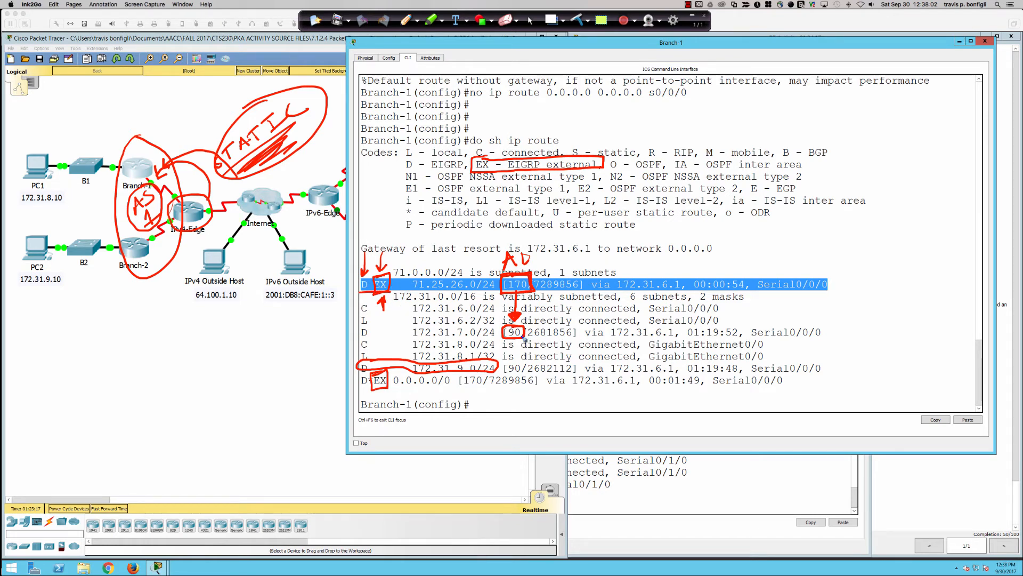
Draw arrows pointing at the 90 value, the 71.25.26.0/24 route, IPv4-Edge and the 170 value, and circle 90
{"action": "left_click_drag", "start_coordinate": [523, 350], "coordinate": [526, 340]}
{"action": "mouse_move", "coordinate": [857, 246]}
{"action": "left_mouse_down"}
{"action": "mouse_move", "coordinate": [829, 276]}
{"action": "mouse_move", "coordinate": [842, 274]}
{"action": "left_mouse_up"}
{"action": "mouse_move", "coordinate": [217, 244]}
{"action": "left_mouse_down"}
{"action": "mouse_move", "coordinate": [206, 220]}
{"action": "mouse_move", "coordinate": [212, 225]}
{"action": "left_mouse_up"}
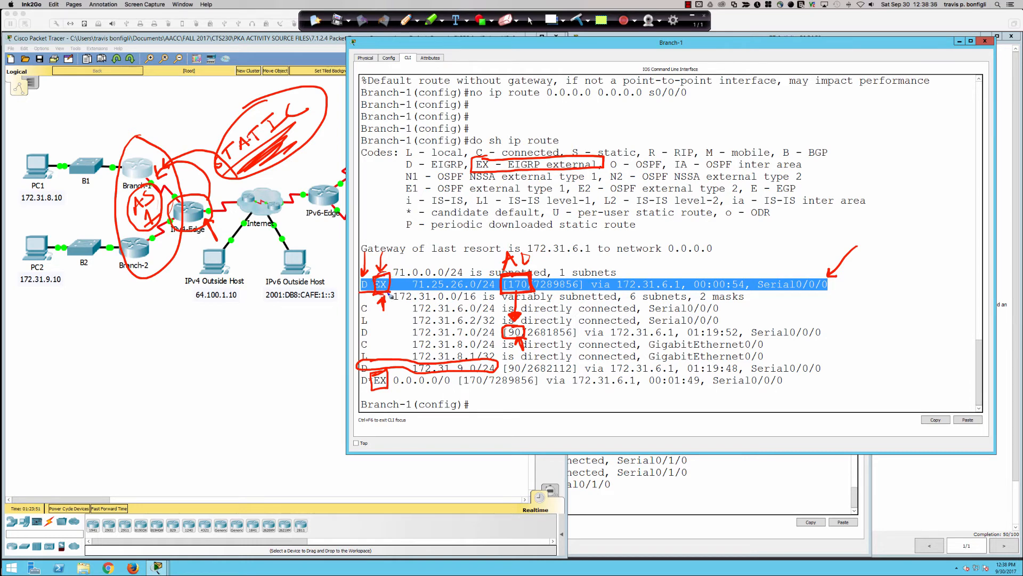
{"action": "left_click_drag", "start_coordinate": [553, 256], "coordinate": [535, 277]}
{"action": "mouse_move", "coordinate": [516, 325]}
{"action": "left_mouse_down"}
{"action": "mouse_move", "coordinate": [502, 344]}
{"action": "mouse_move", "coordinate": [534, 335]}
{"action": "mouse_move", "coordinate": [504, 326]}
{"action": "left_mouse_up"}
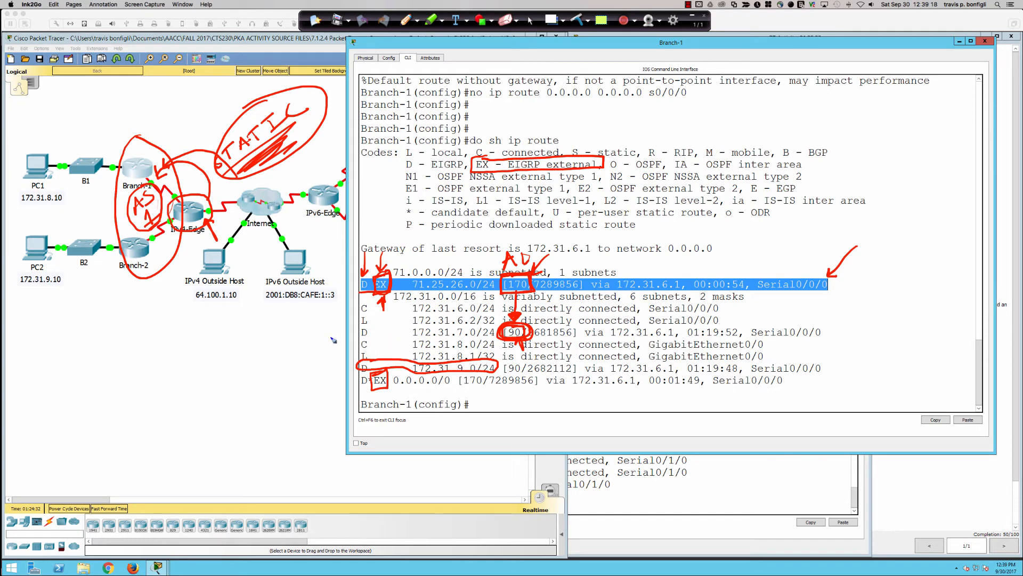
Clear all the drawn annotations and return to the normal cursor
{"action": "left_click_drag", "start_coordinate": [331, 337], "coordinate": [354, 338]}
{"action": "left_click", "coordinate": [577, 20]}
{"action": "left_click", "coordinate": [532, 21]}
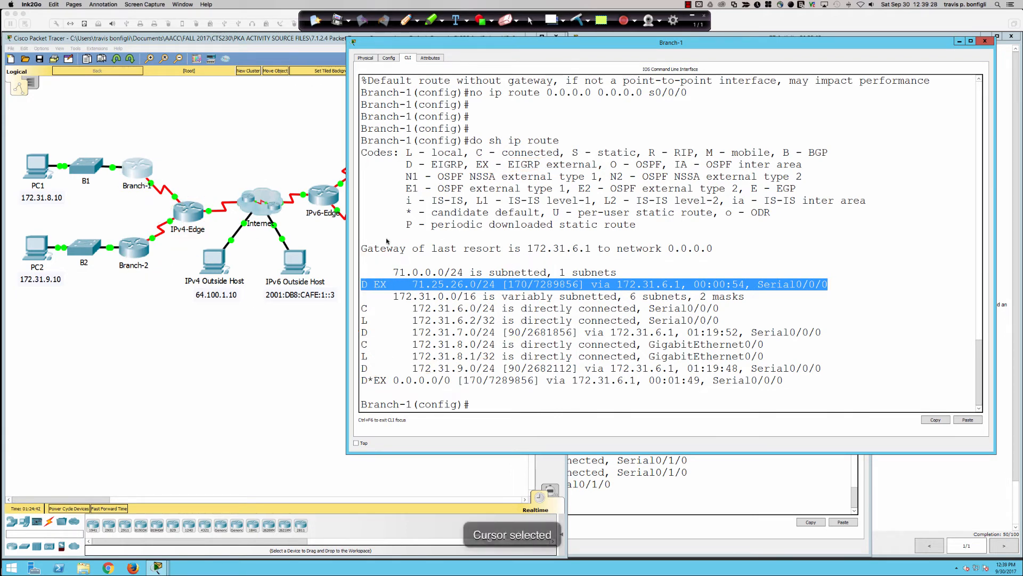
{"action": "left_click_drag", "start_coordinate": [514, 309], "coordinate": [359, 237]}
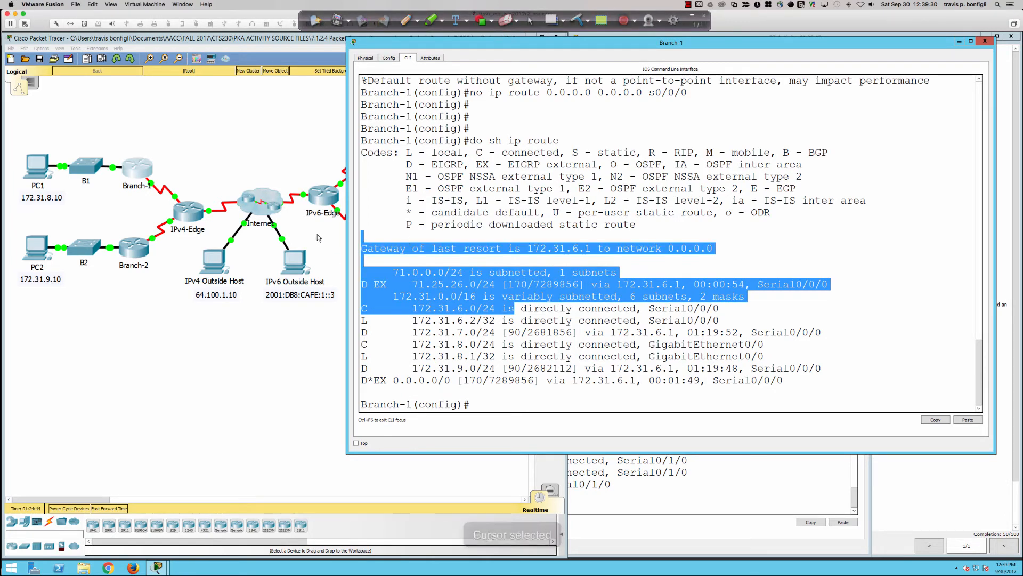
Open the IPv6-Edge router window, place it beside the topology, minimize Branch-1 and enlarge the IPv6-Edge window
{"action": "left_click", "coordinate": [327, 225]}
{"action": "left_click", "coordinate": [324, 197]}
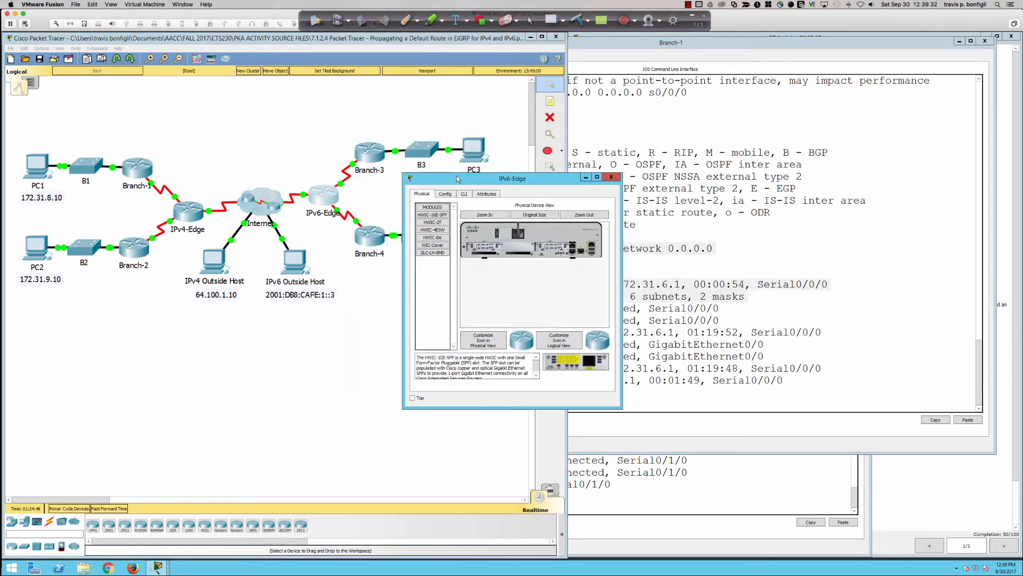
{"action": "left_click_drag", "start_coordinate": [457, 179], "coordinate": [576, 61]}
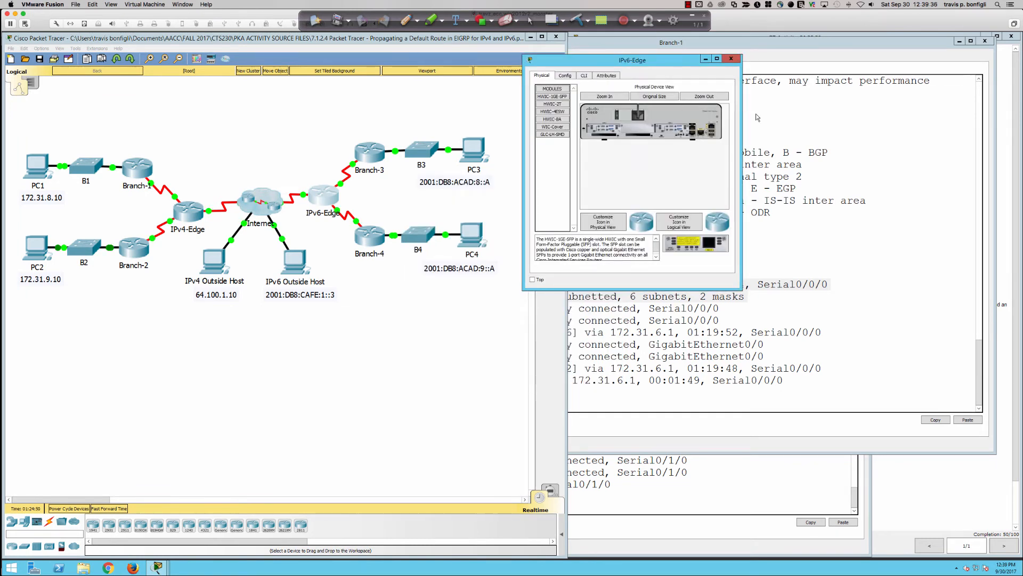
{"action": "left_click", "coordinate": [743, 115]}
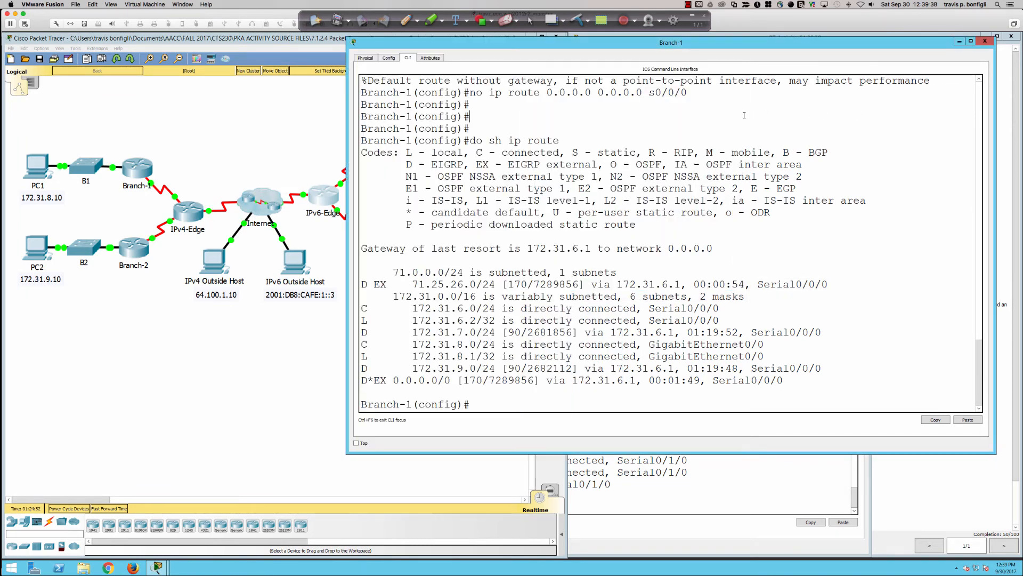
{"action": "left_click", "coordinate": [958, 42]}
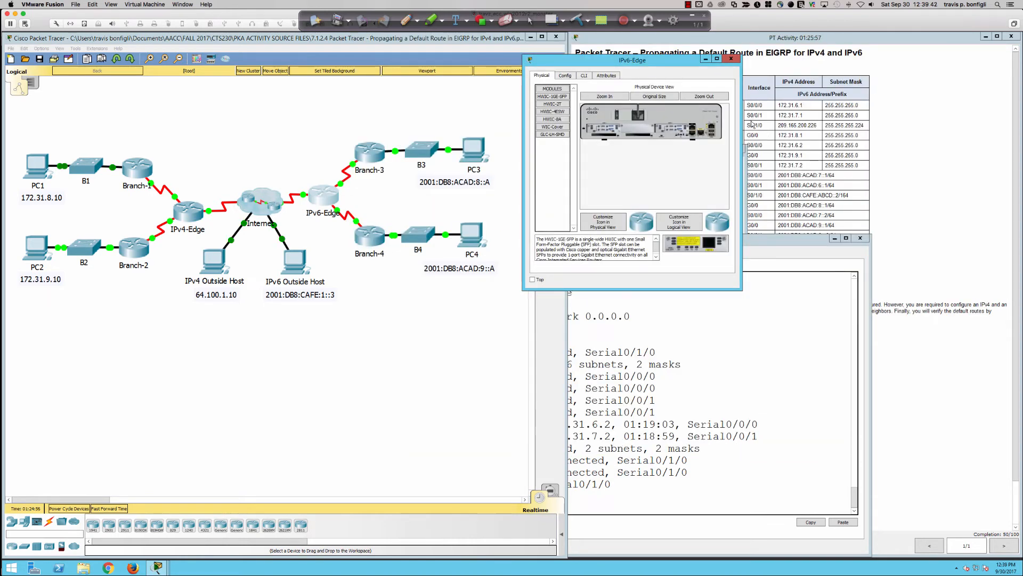
{"action": "left_click_drag", "start_coordinate": [741, 120], "coordinate": [1018, 123]}
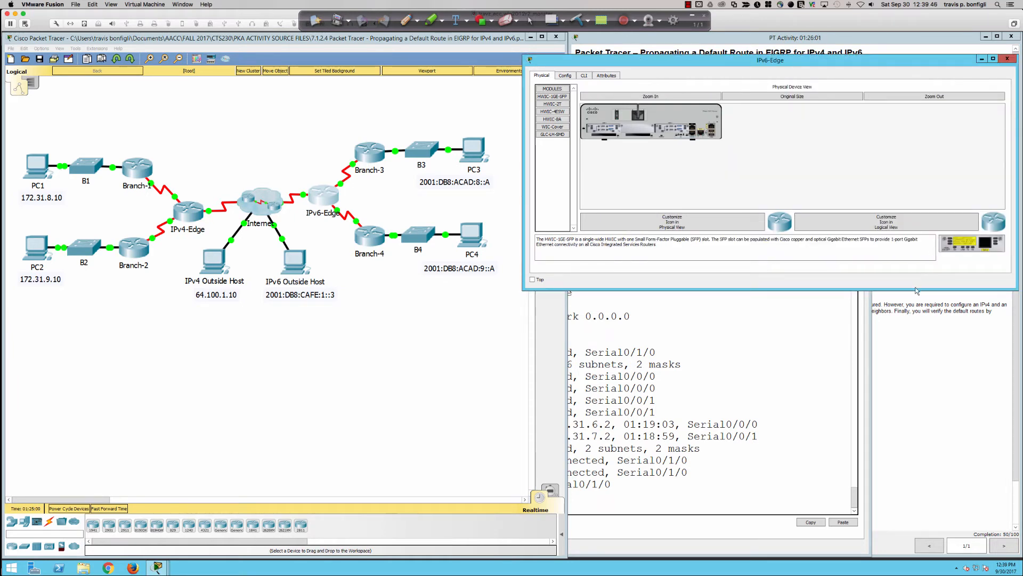
{"action": "left_click_drag", "start_coordinate": [921, 290], "coordinate": [912, 406]}
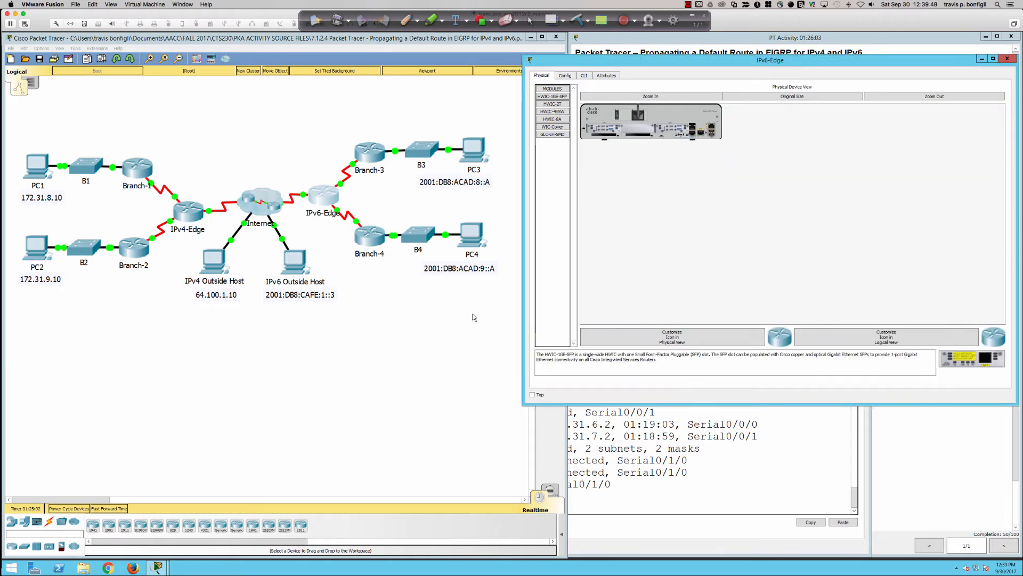
Bring up PC1's command prompt and add three blank prompt lines below the last ping
{"action": "left_click", "coordinate": [36, 165]}
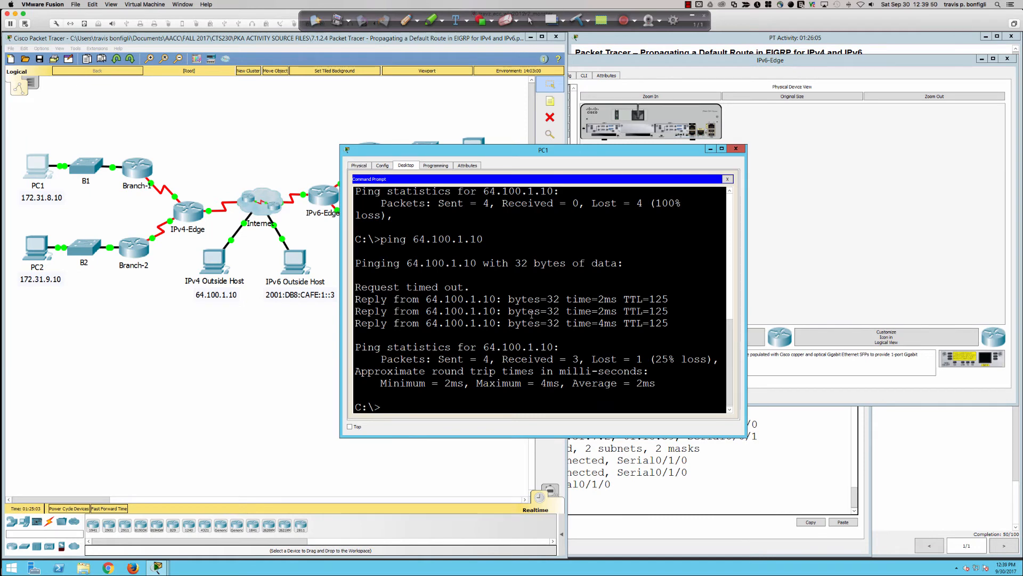
{"action": "key", "text": "Return"}
{"action": "key", "text": "Return"}
{"action": "key", "text": "Return"}
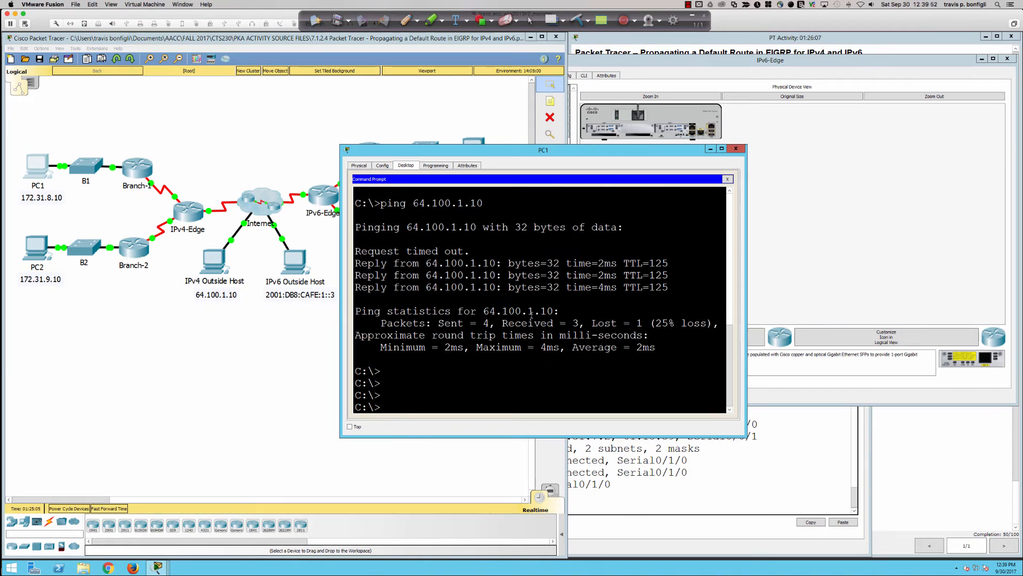
Return to Branch-1's routing table and highlight the 0.0.0.0/0 external route and the routes above it
{"action": "left_click", "coordinate": [138, 175]}
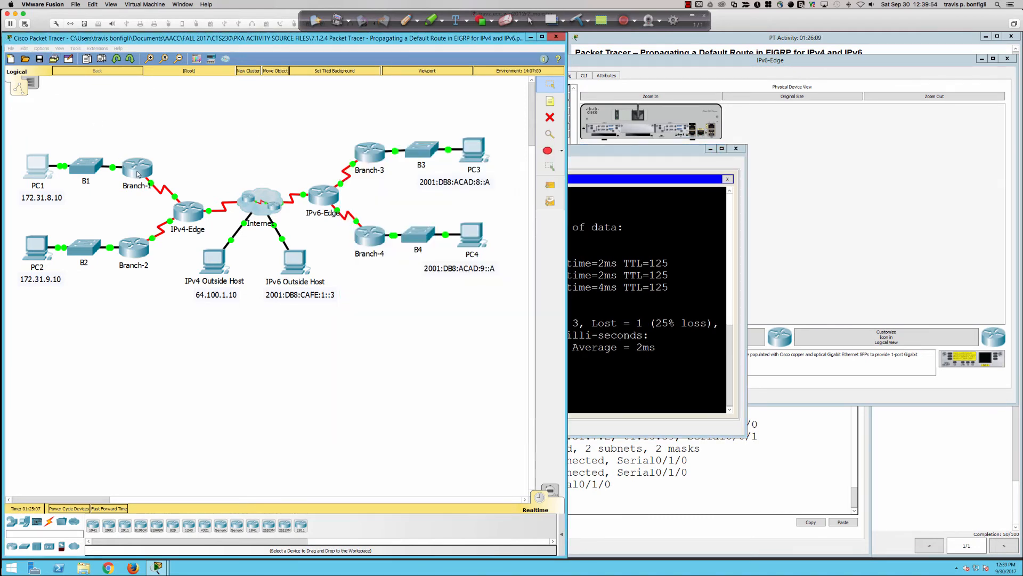
{"action": "left_click", "coordinate": [138, 174]}
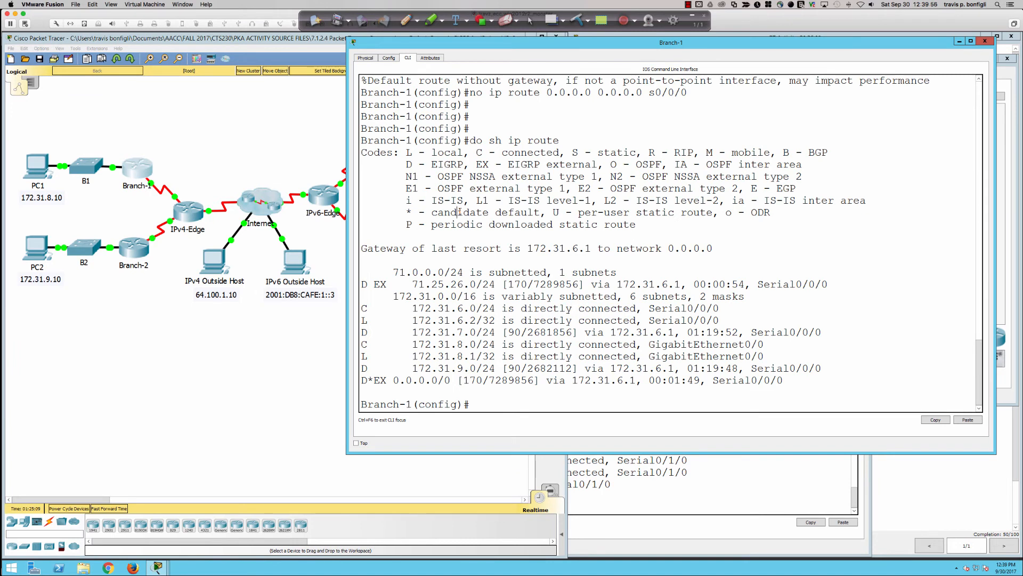
{"action": "left_click_drag", "start_coordinate": [374, 390], "coordinate": [597, 387]}
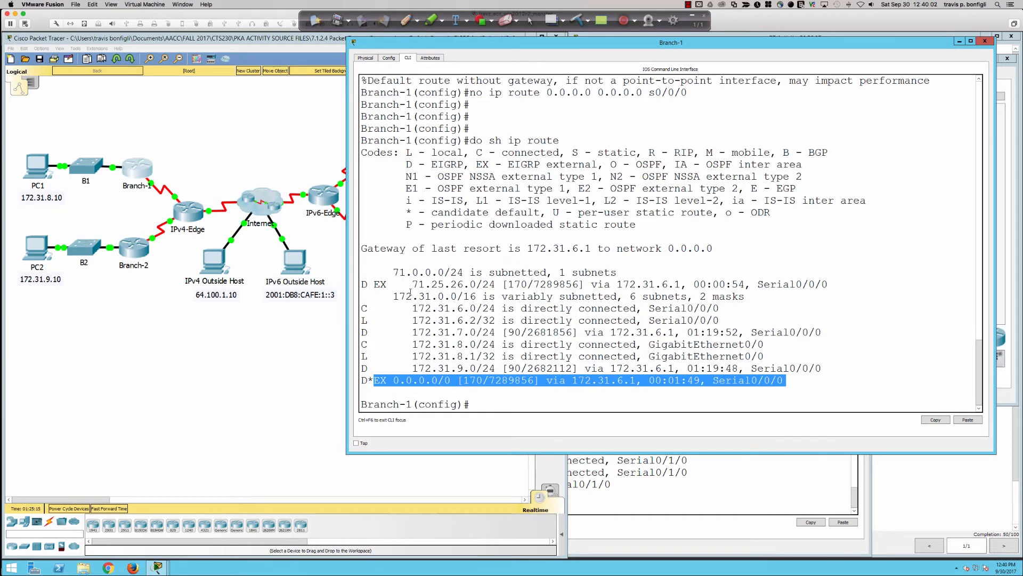
{"action": "left_click_drag", "start_coordinate": [409, 280], "coordinate": [568, 367]}
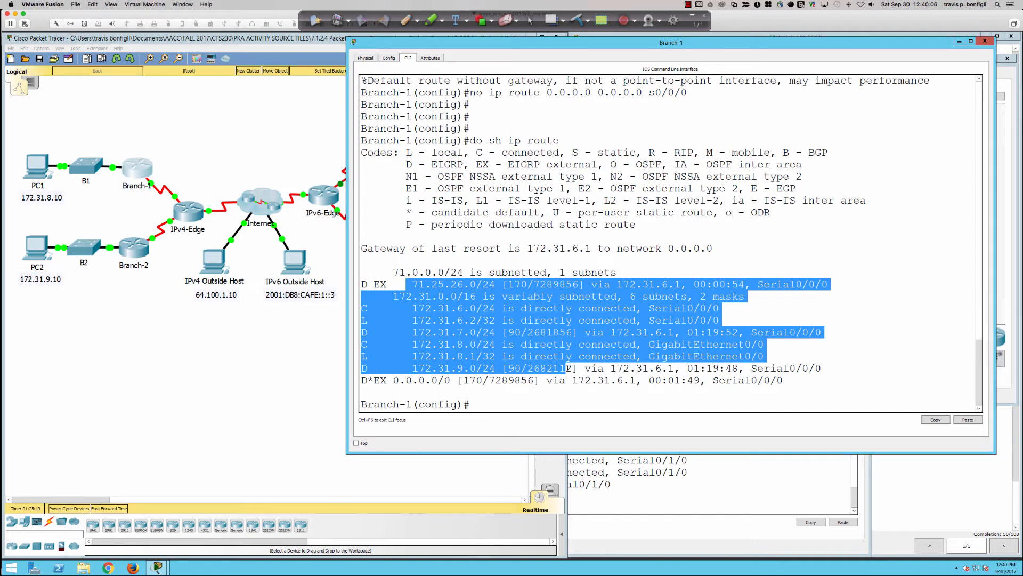
{"action": "left_click_drag", "start_coordinate": [393, 380], "coordinate": [586, 381]}
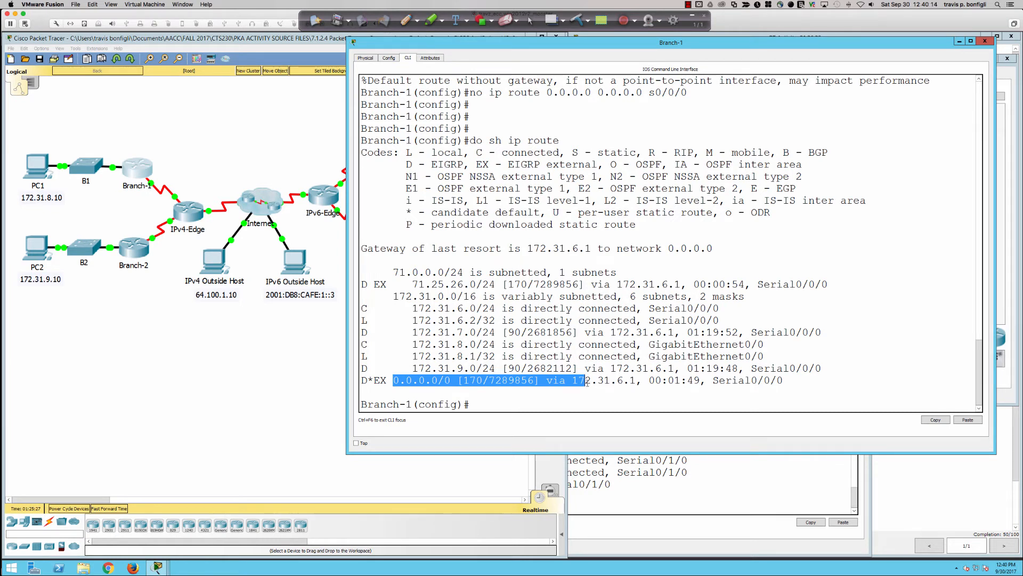
{"action": "left_click", "coordinate": [507, 311]}
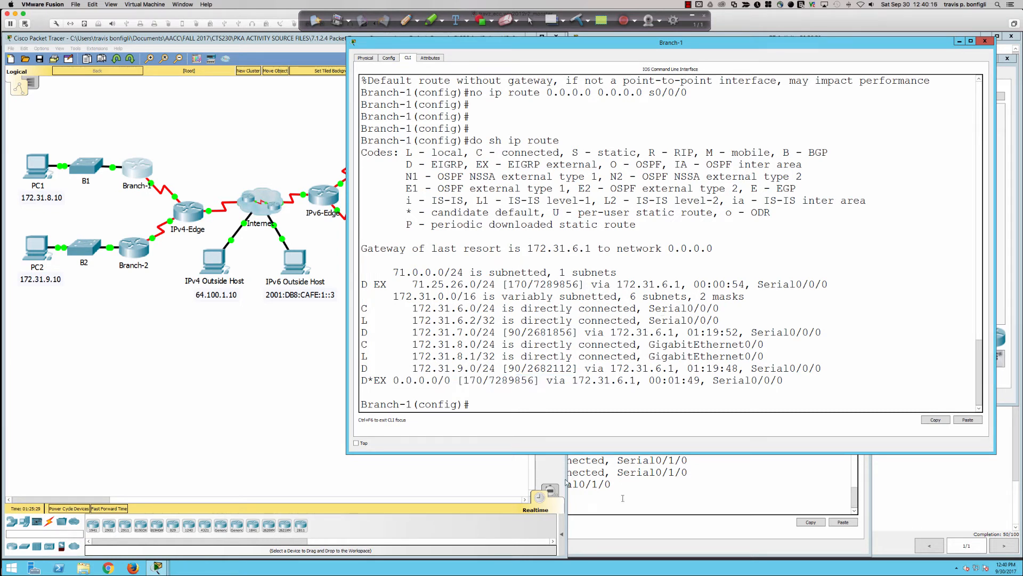
Ping 64.100.1.10 again from PC1's command prompt
{"action": "left_click", "coordinate": [36, 166]}
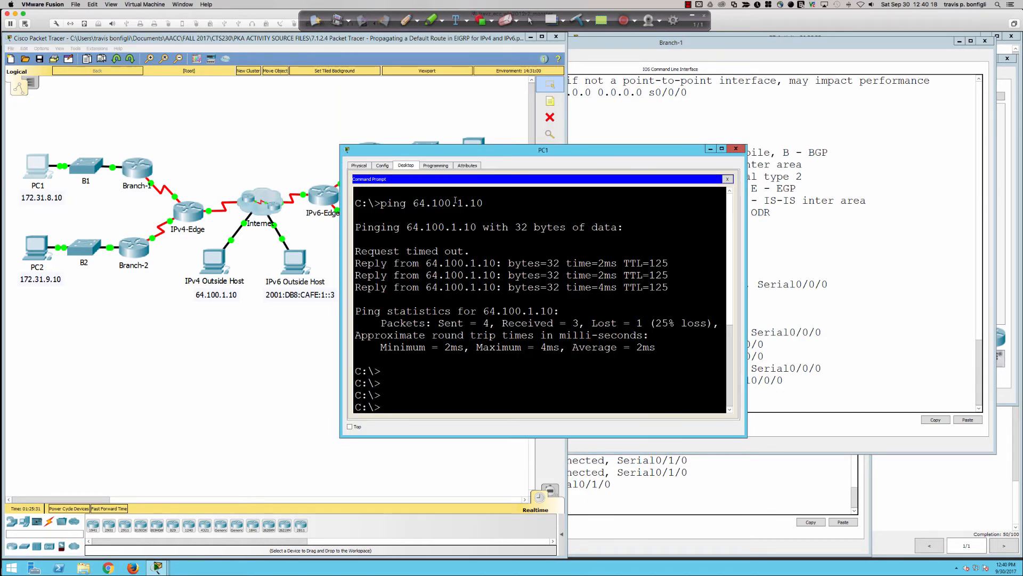
{"action": "key", "text": "Up"}
{"action": "key", "text": "Return"}
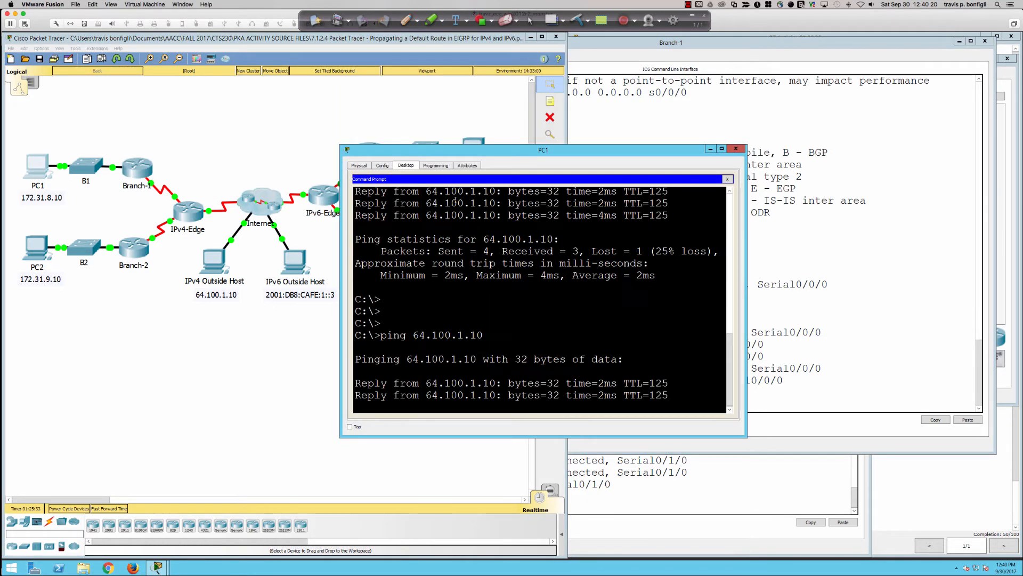
Open PC2's command prompt and ping the IPv4 outside host at 64.100.1.10
{"action": "left_click", "coordinate": [36, 246]}
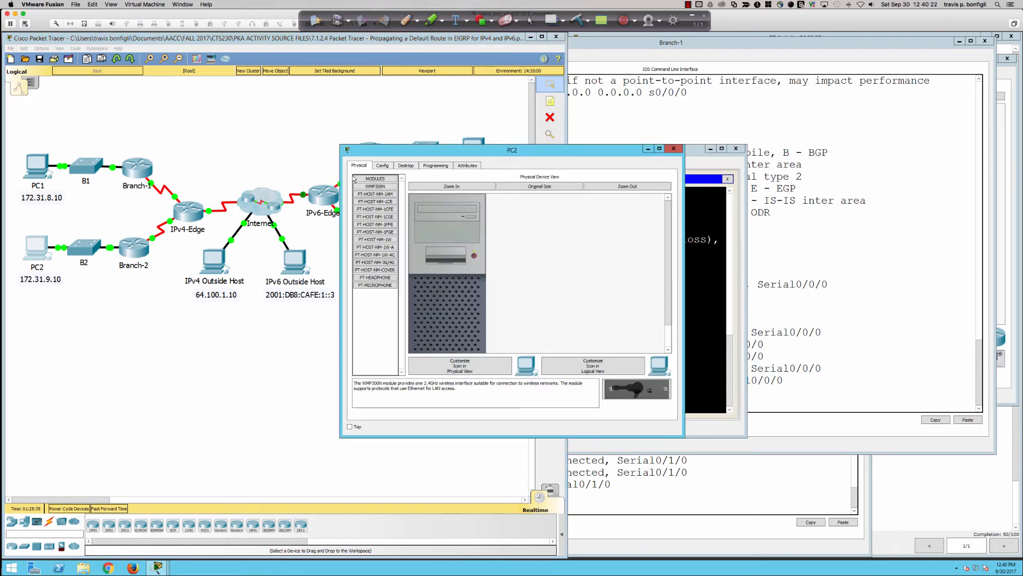
{"action": "left_click", "coordinate": [406, 166]}
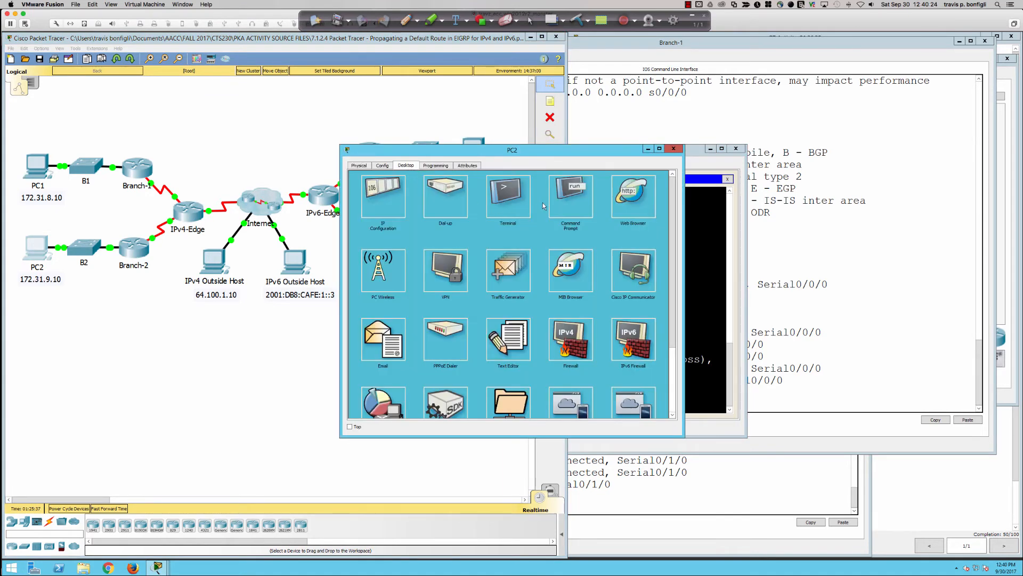
{"action": "left_click", "coordinate": [557, 205]}
{"action": "type", "text": "ping"}
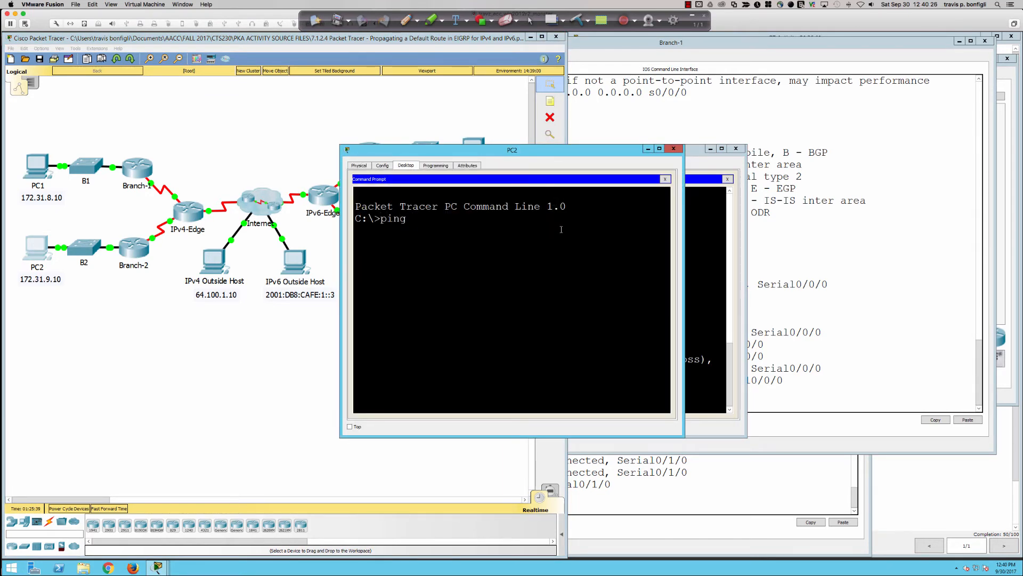
{"action": "type", "text": " 64.100.1.10"}
{"action": "key", "text": "Return"}
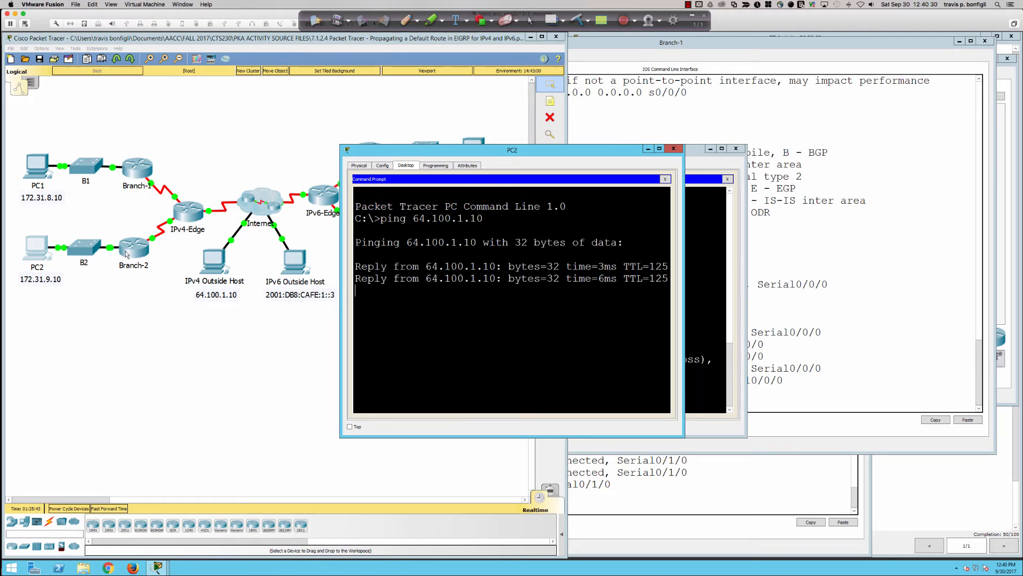
Open Branch-2's command line in an enlarged window and enter privileged EXEC mode
{"action": "left_click", "coordinate": [127, 251]}
{"action": "left_click", "coordinate": [463, 194]}
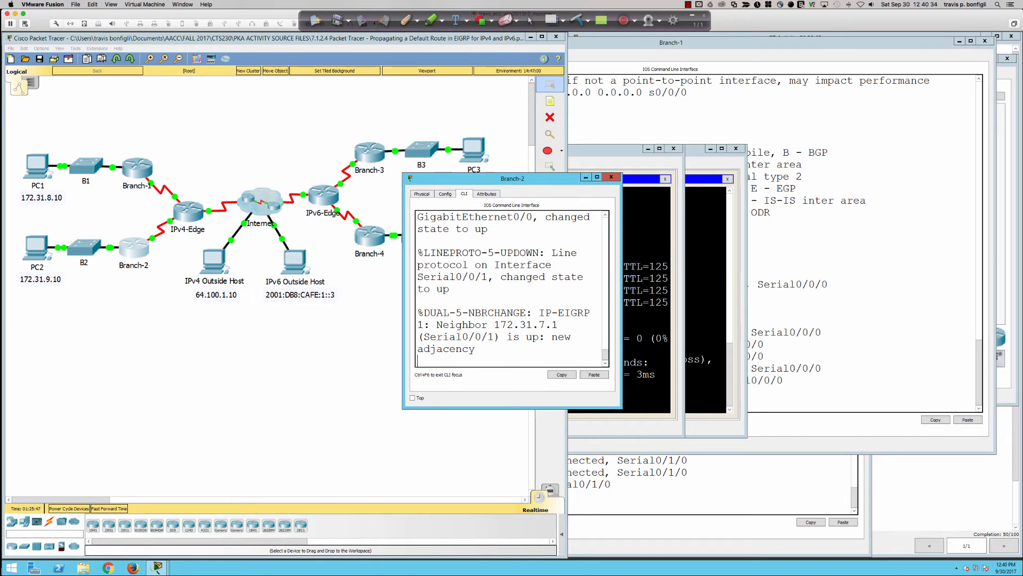
{"action": "left_click_drag", "start_coordinate": [620, 407], "coordinate": [928, 515]}
{"action": "key", "text": "Return"}
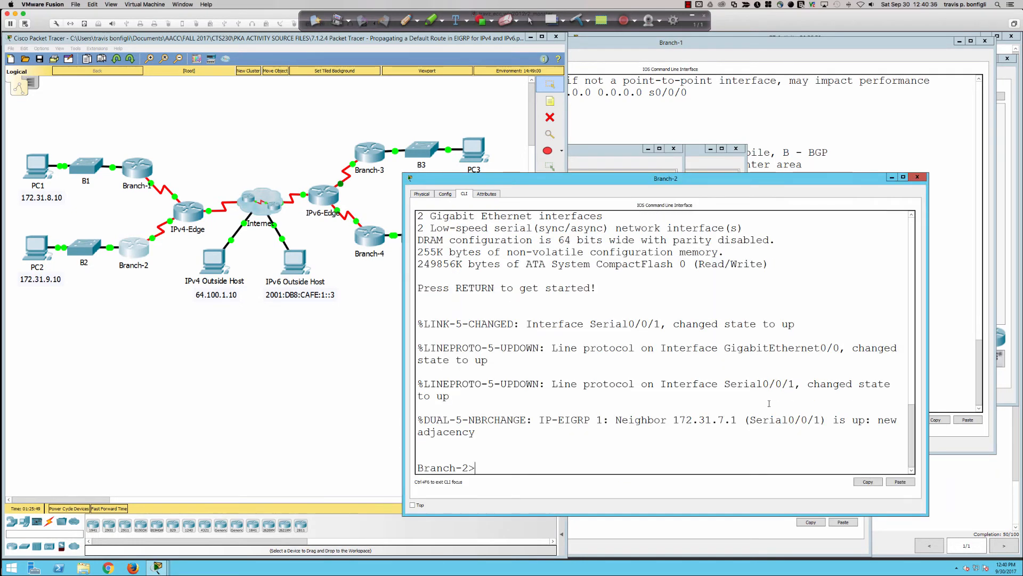
{"action": "key", "text": "Return"}
{"action": "key", "text": "Return"}
{"action": "key", "text": "Return"}
{"action": "type", "text": "en"}
{"action": "key", "text": "Return"}
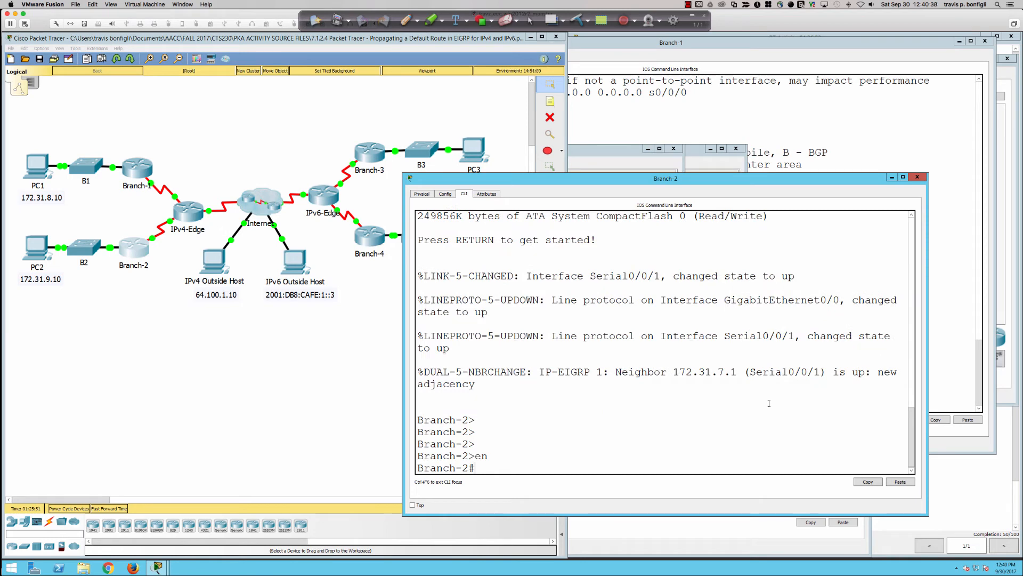
Display Branch-2's IPv4 routing table with sh ip route
{"action": "type", "text": "sh ip rout"}
{"action": "key", "text": "BackSpace"}
{"action": "key", "text": "BackSpace"}
{"action": "key", "text": "BackSpace"}
{"action": "key", "text": "BackSpace"}
{"action": "key", "text": "BackSpace"}
{"action": "key", "text": "BackSpace"}
{"action": "key", "text": "BackSpace"}
{"action": "key", "text": "BackSpace"}
{"action": "key", "text": "BackSpace"}
{"action": "key", "text": "BackSpace"}
{"action": "type", "text": "sh ip route"}
{"action": "key", "text": "Return"}
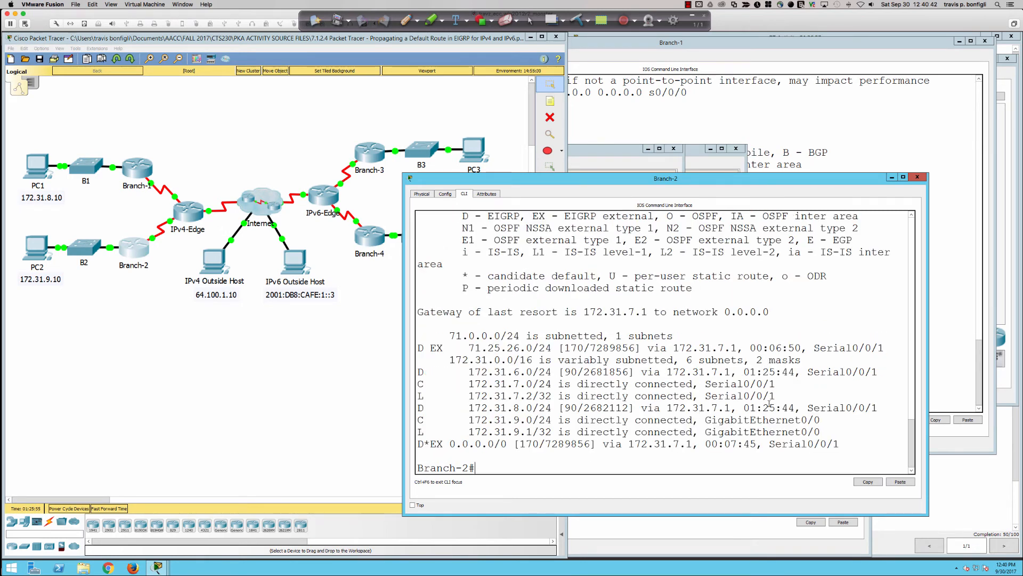
Highlight the 0.0.0.0/0 default route and the 71.25.26.0/24 external route in Branch-2's routing table
{"action": "left_click_drag", "start_coordinate": [449, 443], "coordinate": [583, 448]}
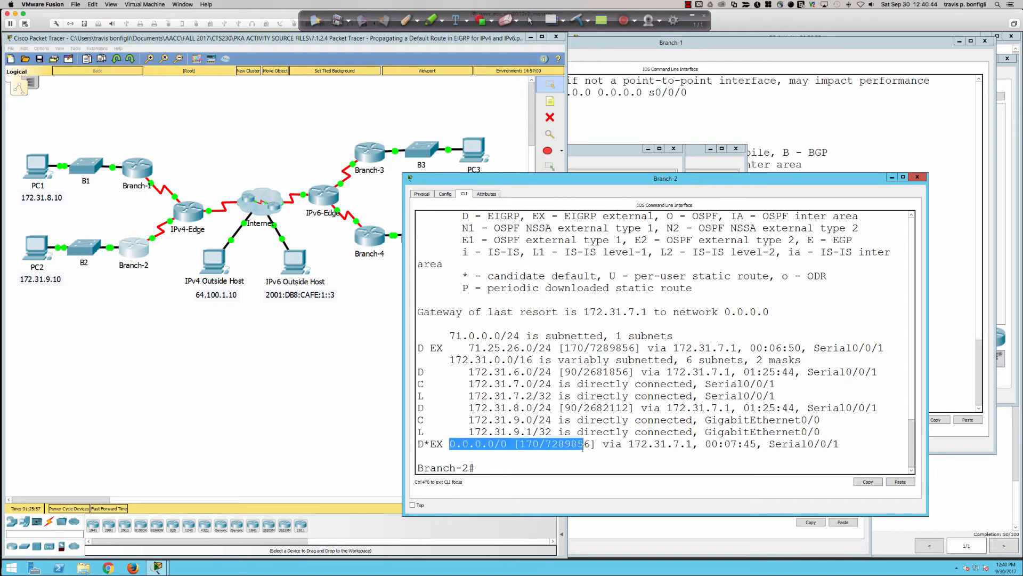
{"action": "left_click_drag", "start_coordinate": [417, 346], "coordinate": [742, 349]}
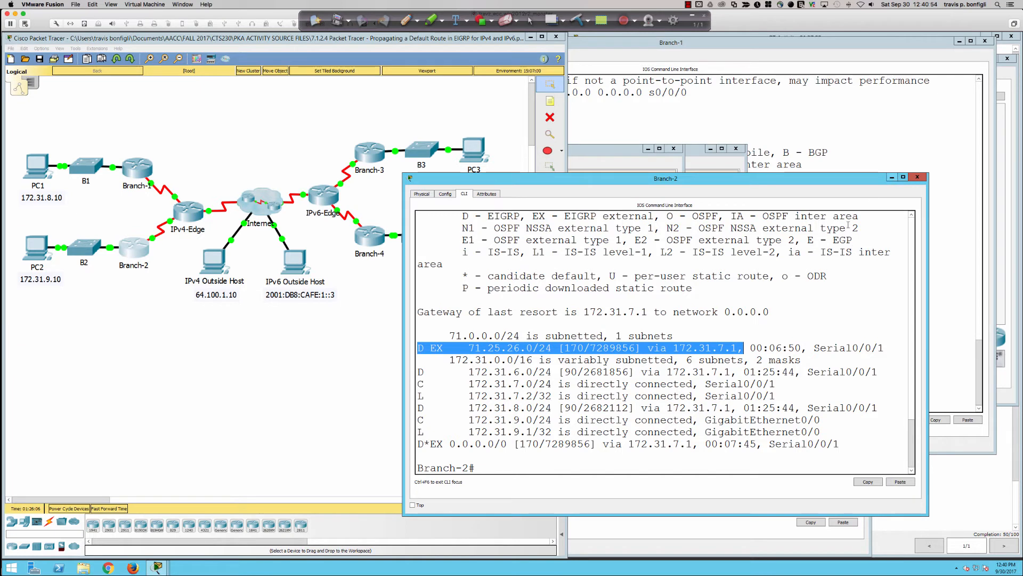
{"action": "left_click_drag", "start_coordinate": [507, 444], "coordinate": [417, 441]}
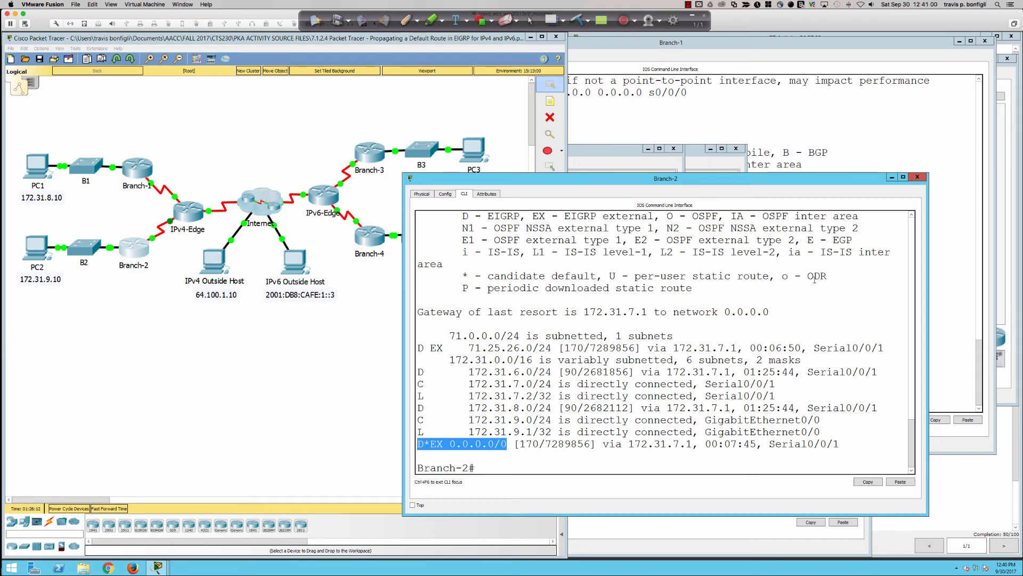
Minimize the Branch-2, PC2, PC1 and Branch-1 windows and bring up IPv6-Edge's command line
{"action": "left_click", "coordinate": [893, 178]}
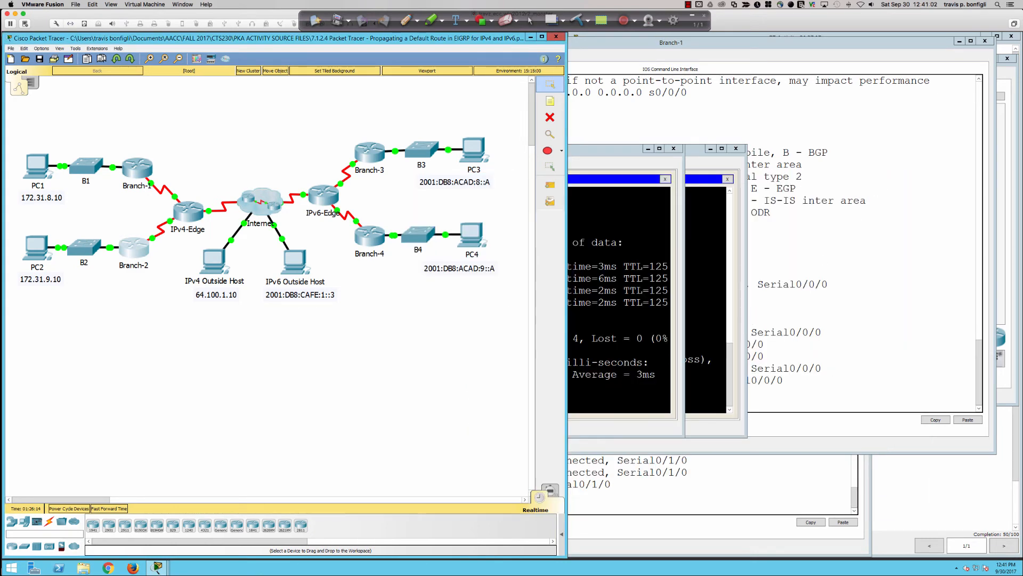
{"action": "left_click", "coordinate": [648, 149]}
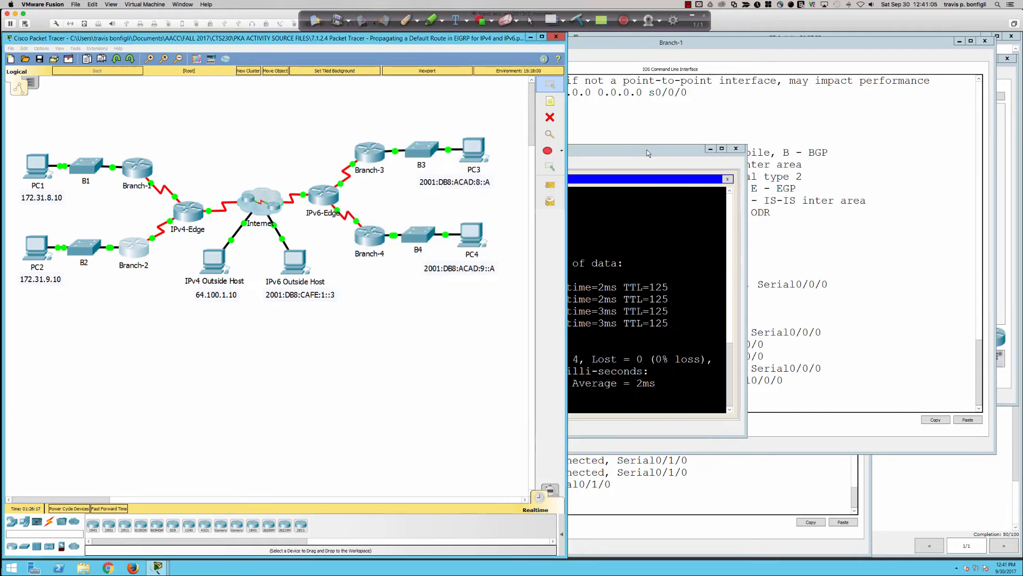
{"action": "left_click", "coordinate": [711, 151]}
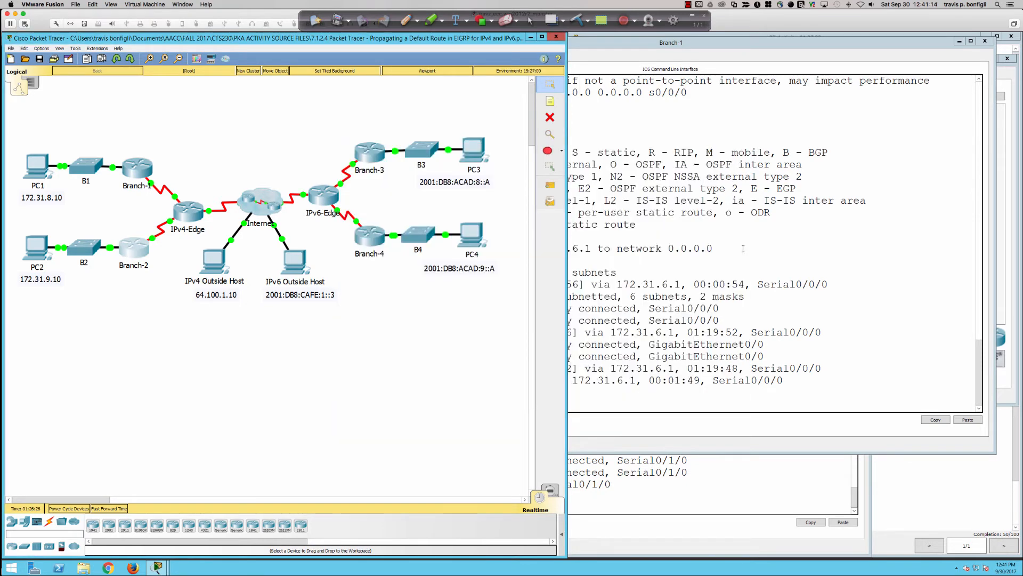
{"action": "left_click", "coordinate": [761, 288]}
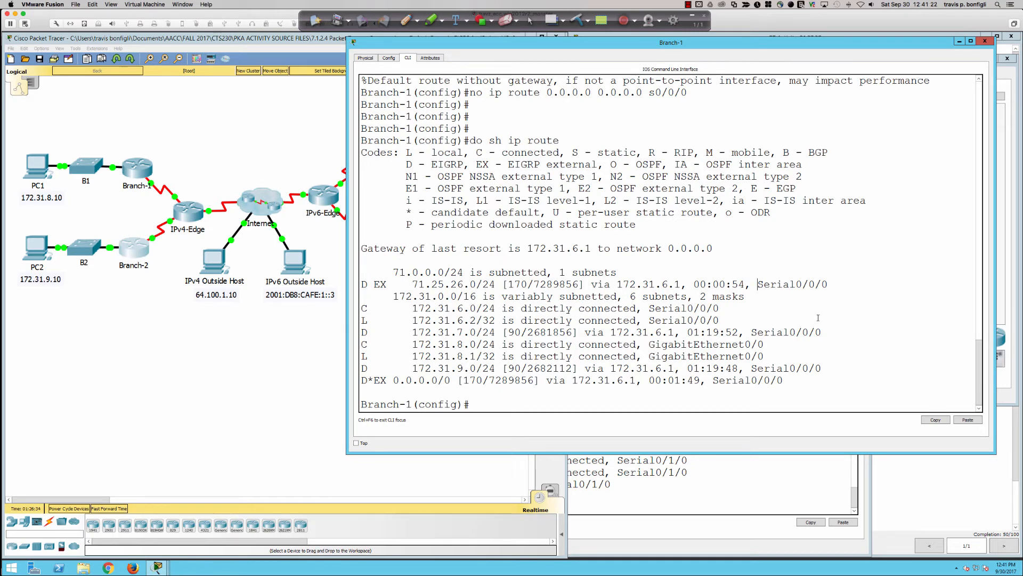
{"action": "left_click", "coordinate": [960, 42]}
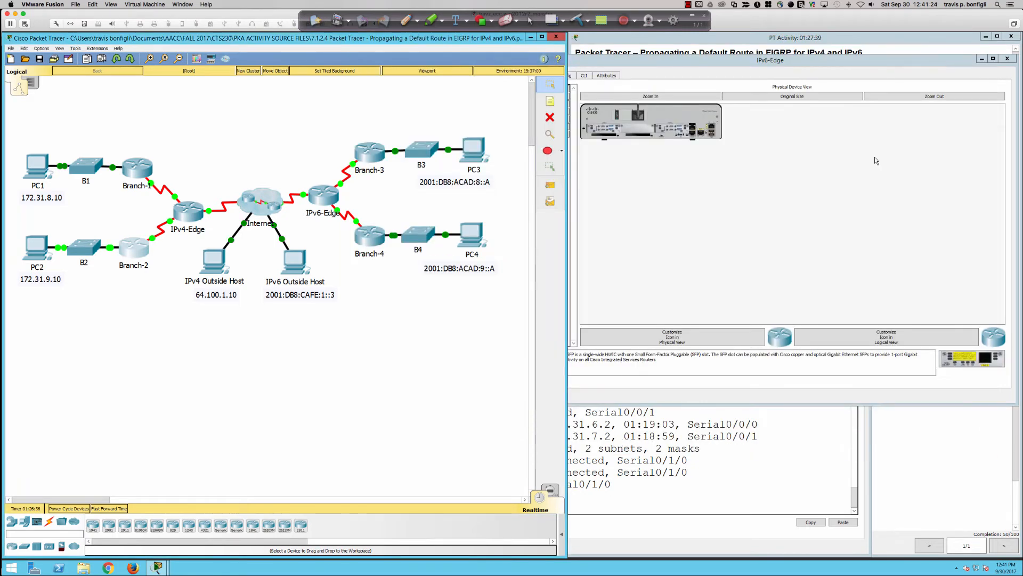
{"action": "left_click", "coordinate": [704, 194]}
{"action": "left_click", "coordinate": [584, 75]}
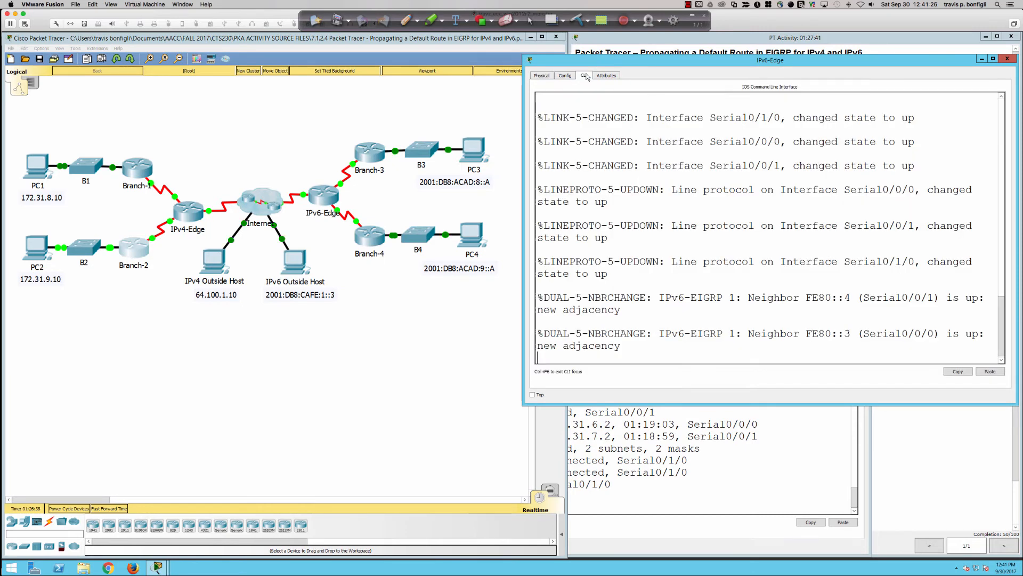
Wake IPv6-Edge's console and enter privileged EXEC mode
{"action": "key", "text": "Return"}
{"action": "key", "text": "Return"}
{"action": "key", "text": "Return"}
{"action": "key", "text": "Return"}
{"action": "key", "text": "Return"}
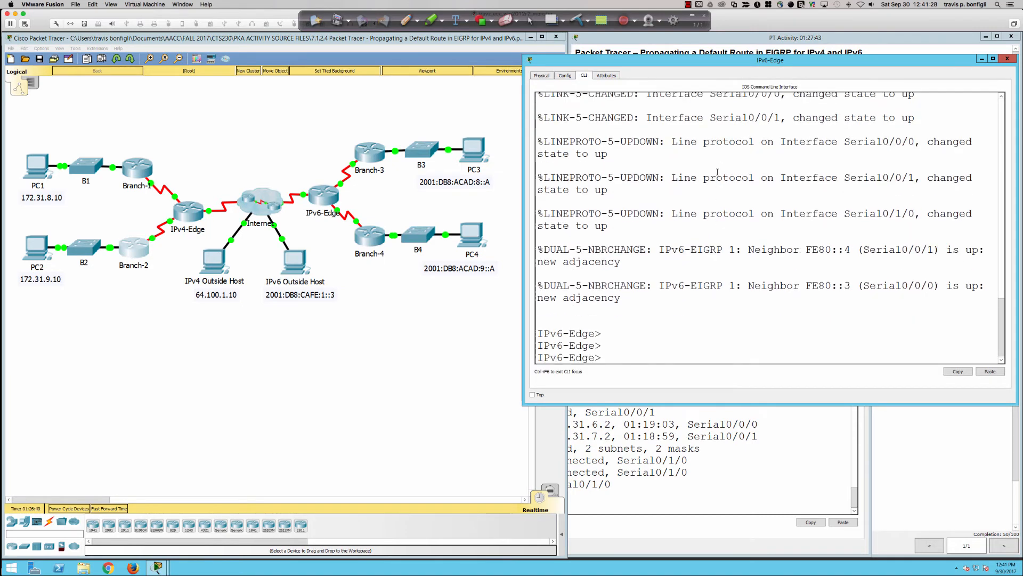
{"action": "key", "text": "Return"}
{"action": "key", "text": "Return"}
{"action": "type", "text": "en"}
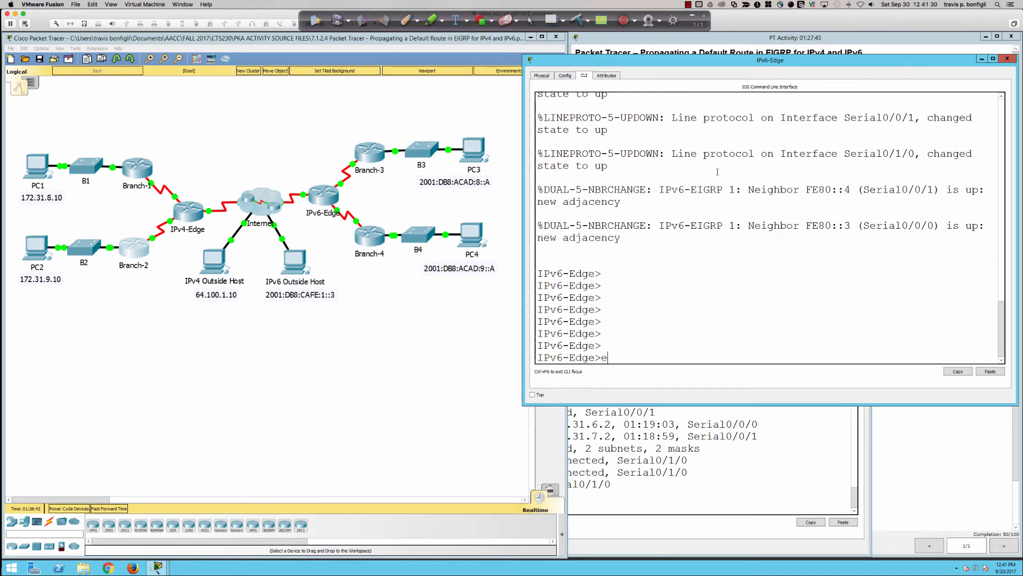
{"action": "key", "text": "Return"}
Display IPv6-Edge's full IPv6 routing table with sh ipv6 route
{"action": "key", "text": "Return"}
{"action": "type", "text": "sh"}
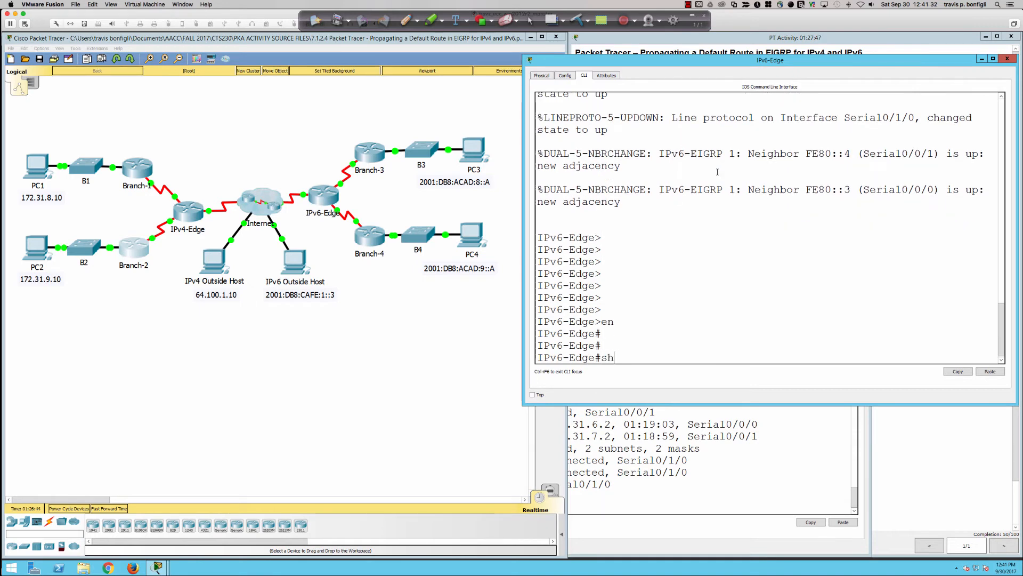
{"action": "type", "text": " ipv6 eigrp"}
{"action": "key", "text": "BackSpace"}
{"action": "key", "text": "BackSpace"}
{"action": "key", "text": "BackSpace"}
{"action": "key", "text": "BackSpace"}
{"action": "key", "text": "BackSpace"}
{"action": "type", "text": "route"}
{"action": "key", "text": "Return"}
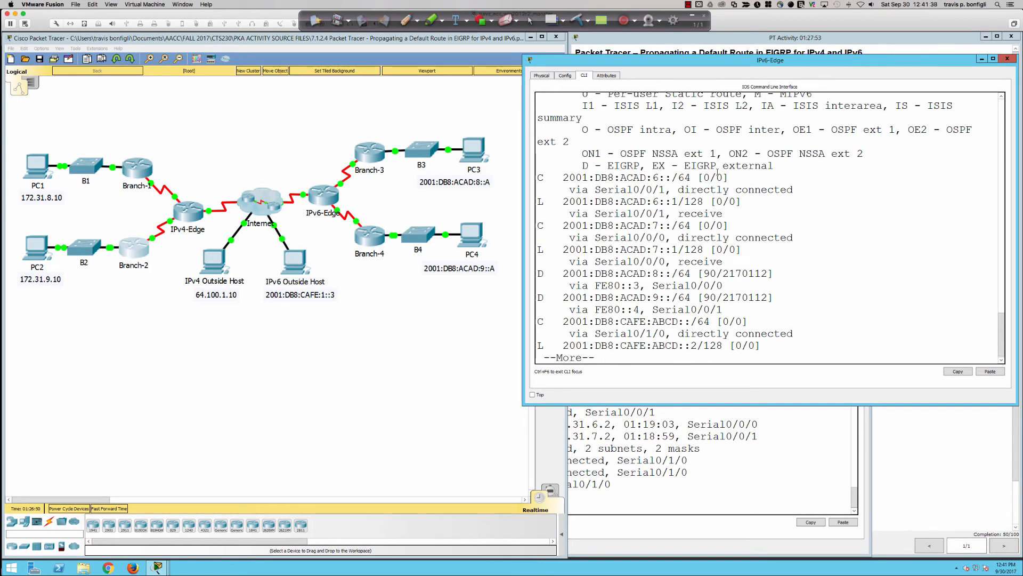
{"action": "key", "text": "space"}
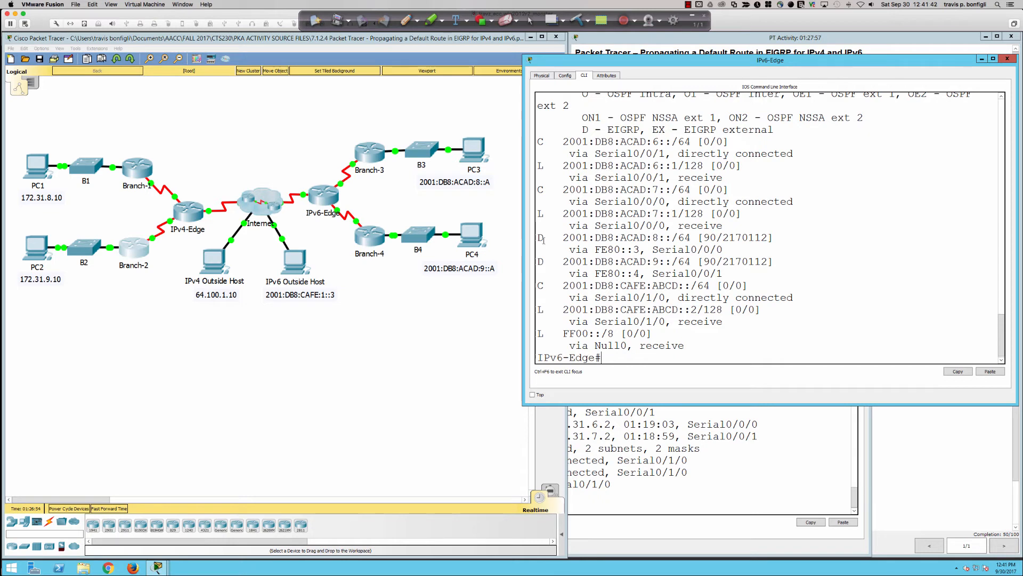
Highlight the EIGRP routes to 2001:DB8:ACAD:8::/64 and 9::/64, the first route's metric, and the ipv6 keyword in the show command
{"action": "left_click_drag", "start_coordinate": [538, 237], "coordinate": [774, 265]}
{"action": "double_click", "coordinate": [708, 238]}
{"action": "left_click_drag", "start_coordinate": [722, 239], "coordinate": [770, 241]}
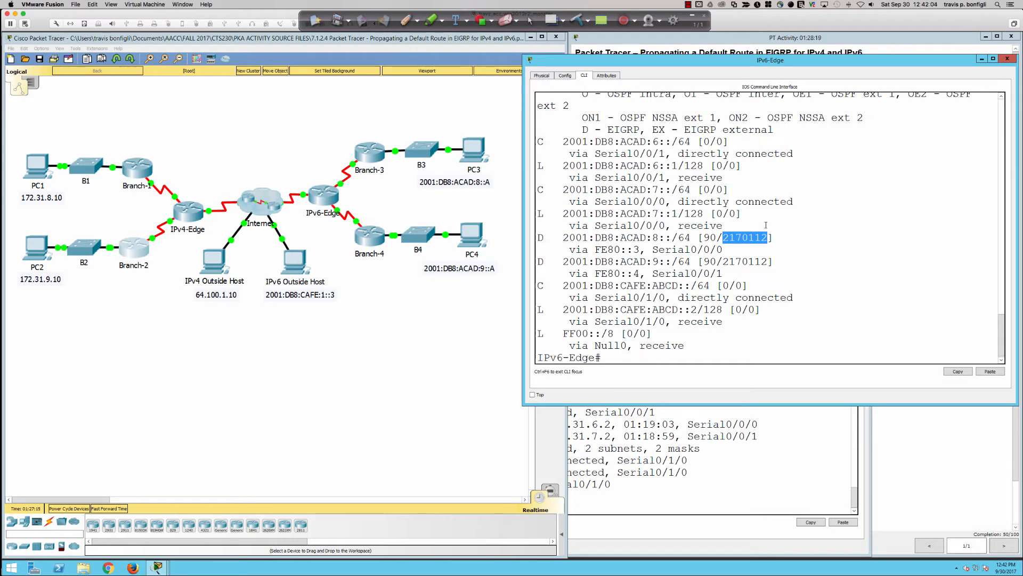
{"action": "scroll", "coordinate": [746, 213], "scroll_direction": "up", "scroll_amount": 2}
{"action": "scroll", "coordinate": [745, 213], "scroll_direction": "up", "scroll_amount": 3}
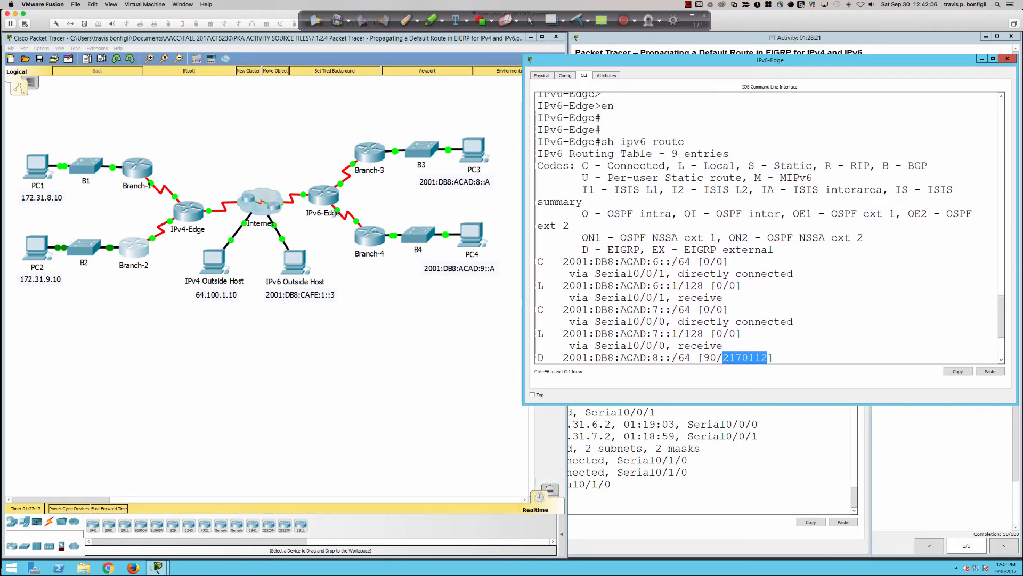
{"action": "left_click_drag", "start_coordinate": [621, 142], "coordinate": [648, 142]}
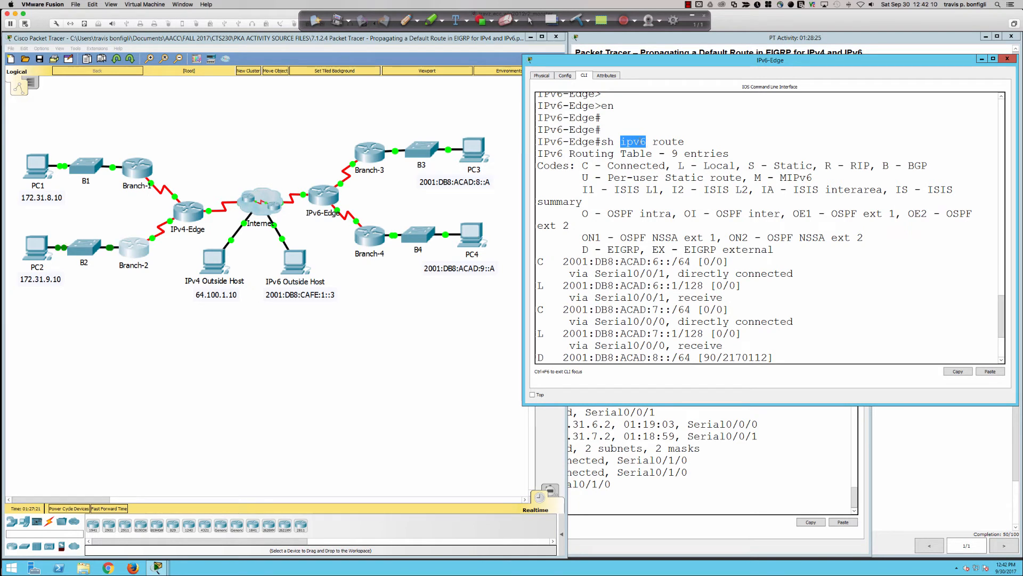
{"action": "scroll", "coordinate": [799, 287], "scroll_direction": "down", "scroll_amount": 4}
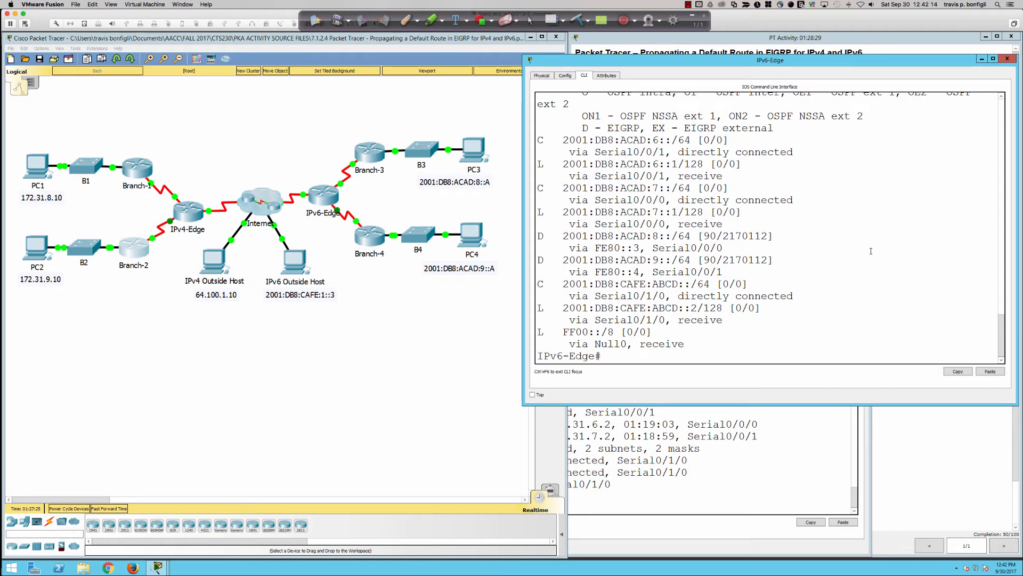
Display IPv6-Edge's running configuration with sh run and page forward to the IPv6 EIGRP section
{"action": "key", "text": "Return"}
{"action": "key", "text": "Return"}
{"action": "type", "text": "sh run"}
{"action": "key", "text": "Return"}
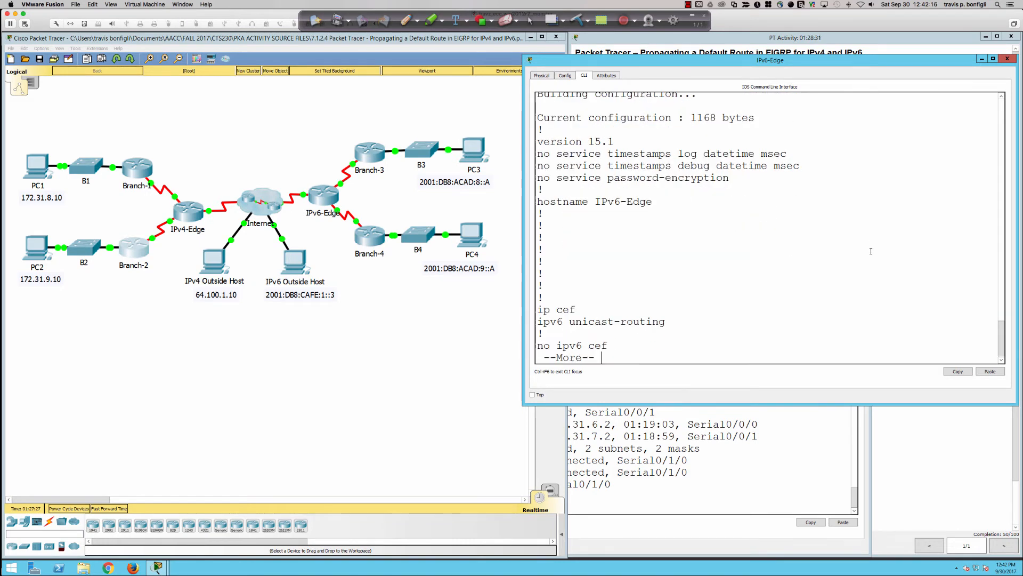
{"action": "key", "text": "space"}
{"action": "key", "text": "space"}
{"action": "key", "text": "space"}
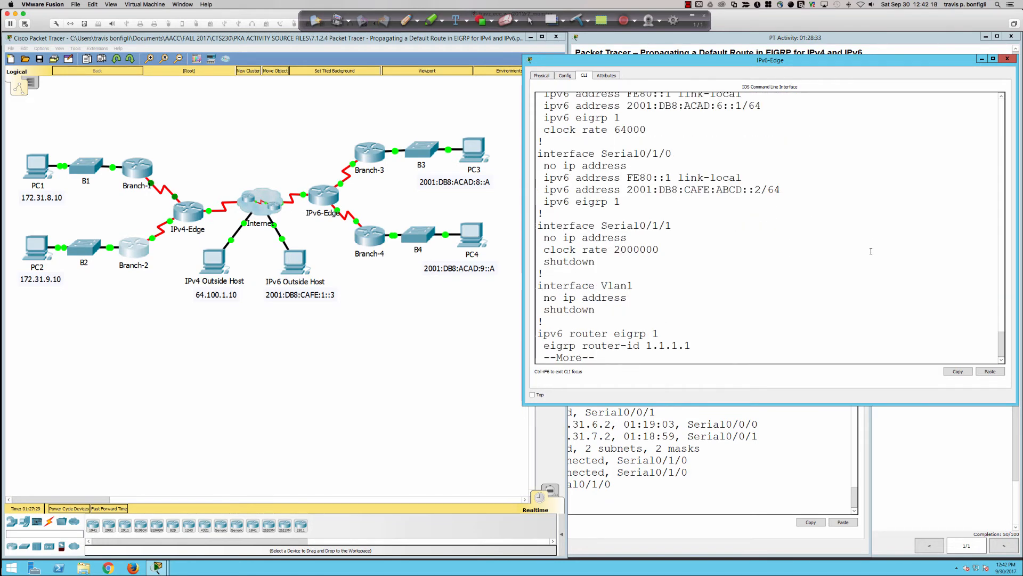
Reveal the rest of the ipv6 router eigrp 1 block, highlight its lines, and quit the configuration listing
{"action": "key", "text": "Return"}
{"action": "key", "text": "Return"}
{"action": "key", "text": "Return"}
{"action": "key", "text": "Return"}
{"action": "key", "text": "Return"}
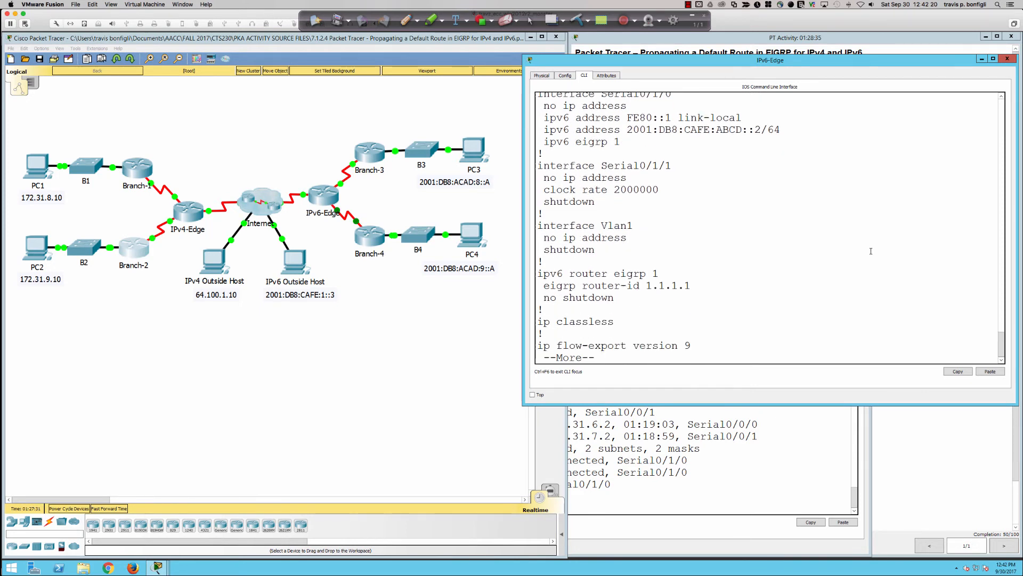
{"action": "left_click_drag", "start_coordinate": [615, 297], "coordinate": [539, 274]}
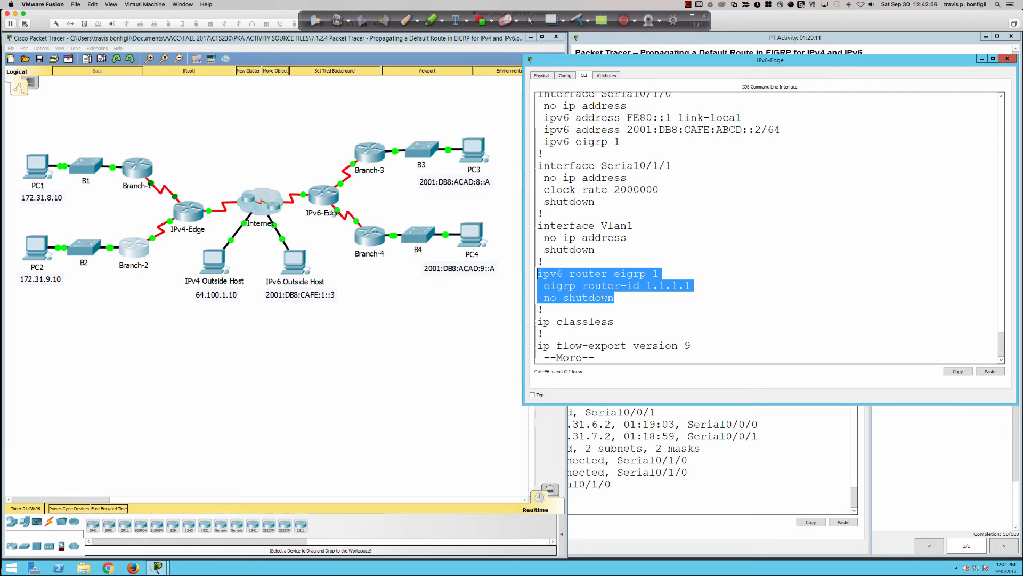
{"action": "key", "text": "ctrl+c"}
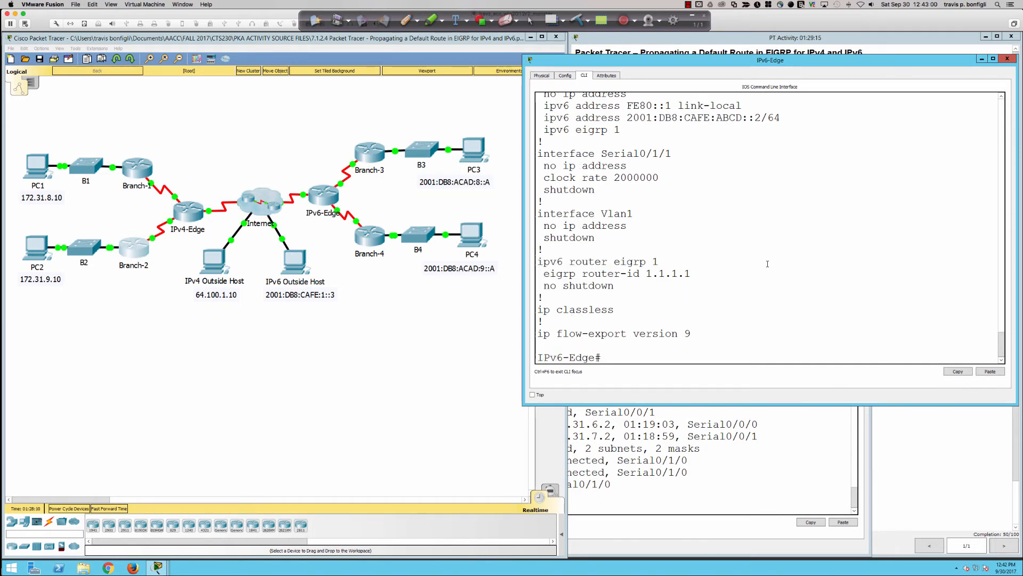
Display IPv6-Edge's IPv4 interface summary with sh ip int bri
{"action": "type", "text": "[omg"}
{"action": "type", "text": "int bri"}
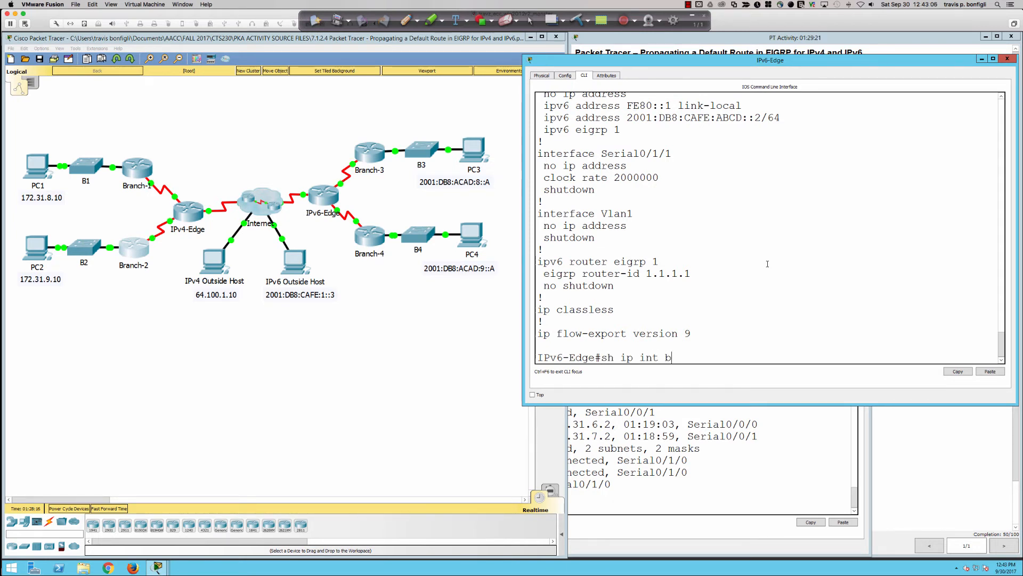
{"action": "key", "text": "Return"}
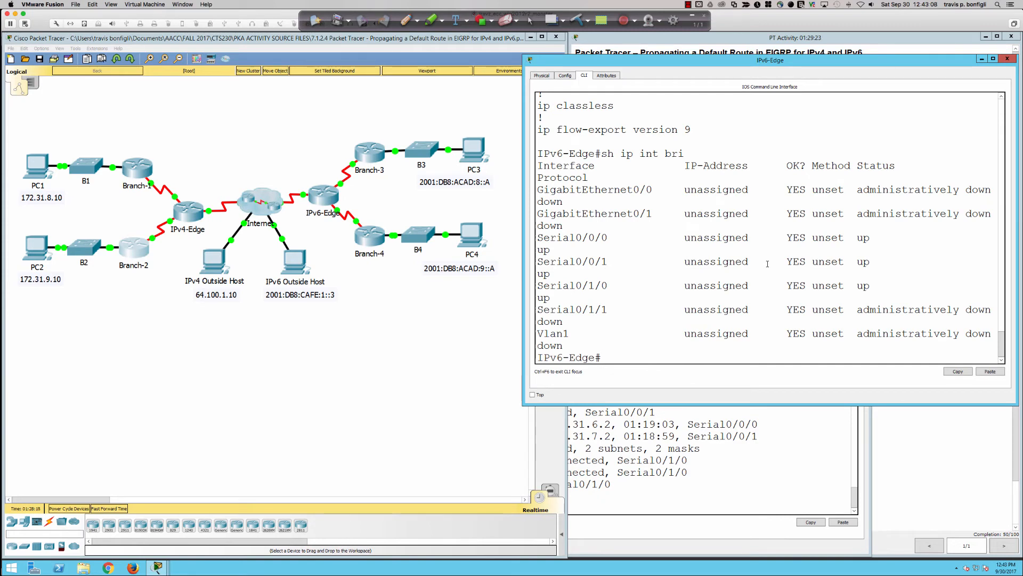
Ping 1.1.1.1 from IPv6-Edge
{"action": "key", "text": "Return"}
{"action": "key", "text": "Return"}
{"action": "key", "text": "Return"}
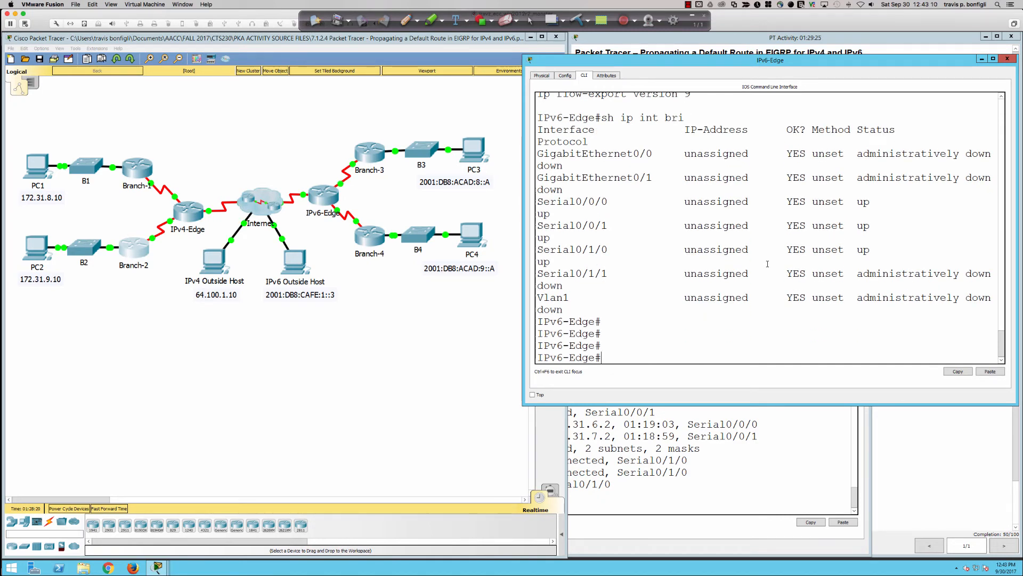
{"action": "type", "text": "ping 1.1.1.1"}
{"action": "key", "text": "Return"}
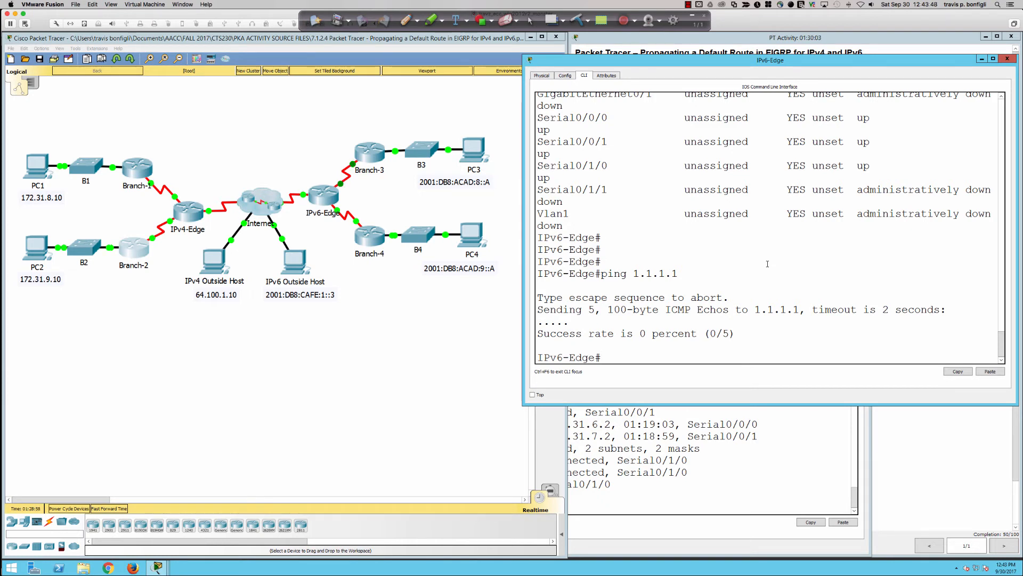
Highlight the eigrp router-id 1.1.1.1 line and its ID value in the earlier running-configuration output
{"action": "scroll", "coordinate": [751, 254], "scroll_direction": "up", "scroll_amount": 1}
{"action": "scroll", "coordinate": [752, 254], "scroll_direction": "up", "scroll_amount": 5}
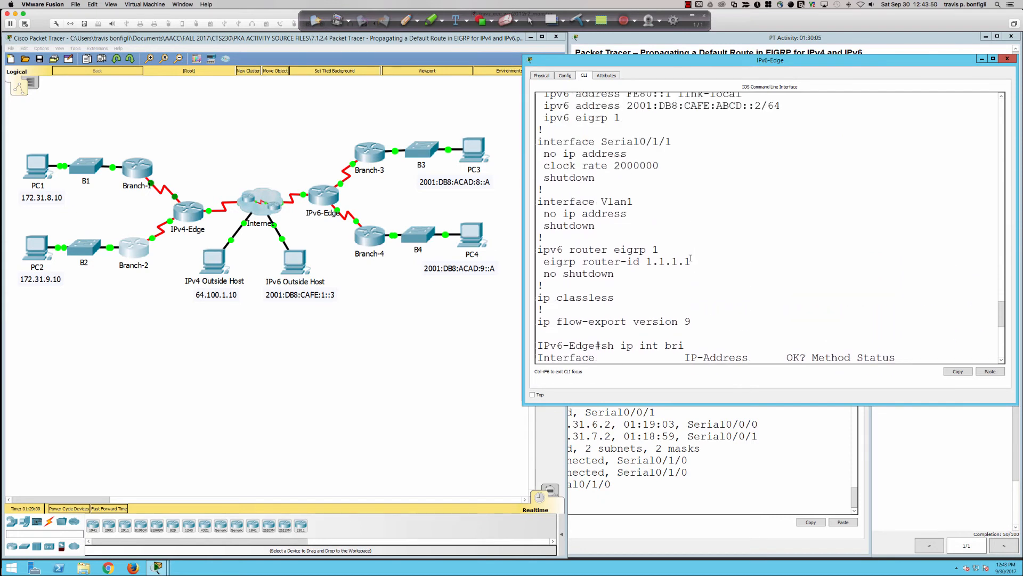
{"action": "left_click_drag", "start_coordinate": [690, 261], "coordinate": [544, 260]}
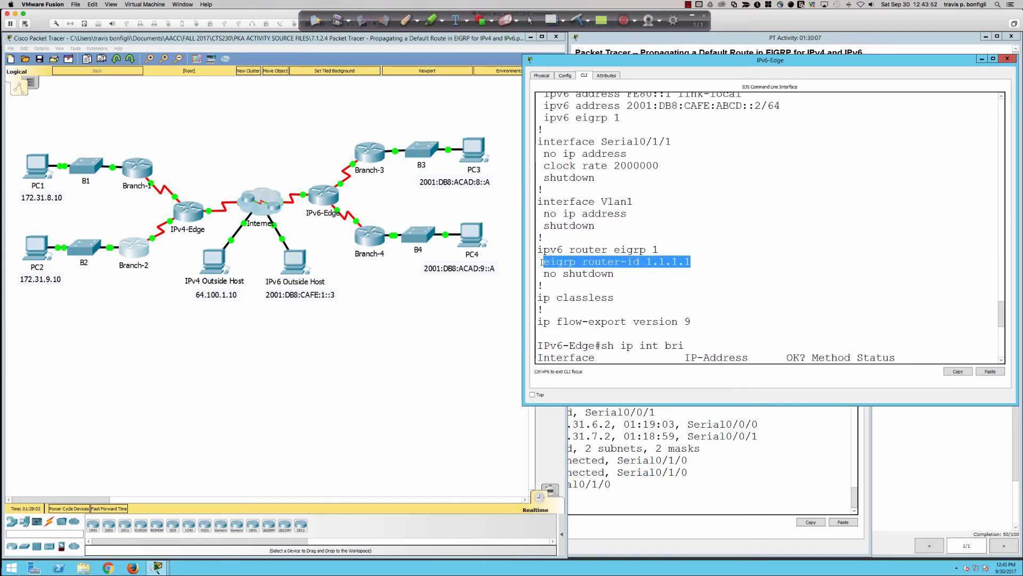
{"action": "left_click", "coordinate": [542, 261]}
{"action": "left_click_drag", "start_coordinate": [646, 261], "coordinate": [696, 262]}
{"action": "left_click", "coordinate": [696, 262]}
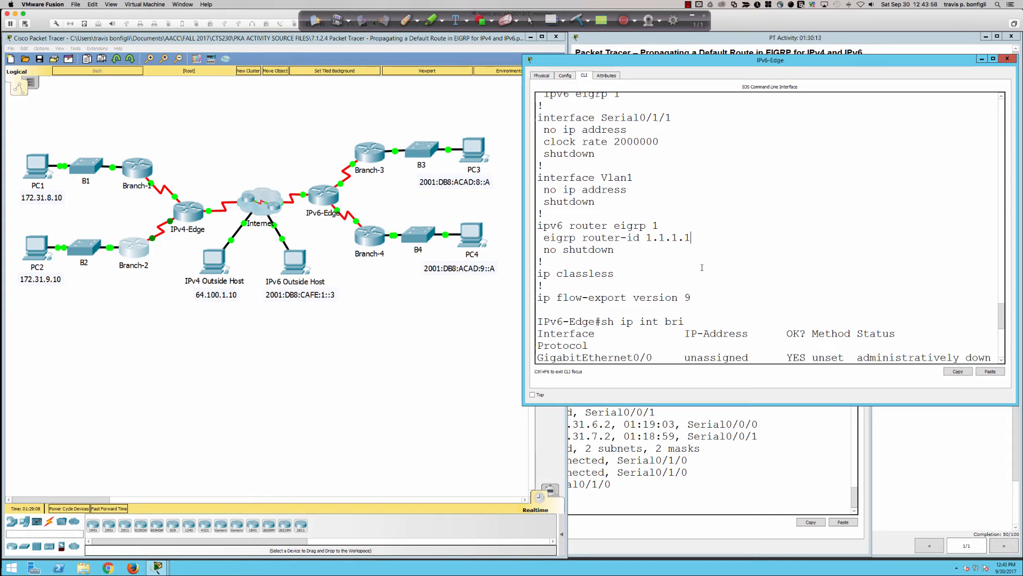
{"action": "left_click_drag", "start_coordinate": [689, 238], "coordinate": [646, 240]}
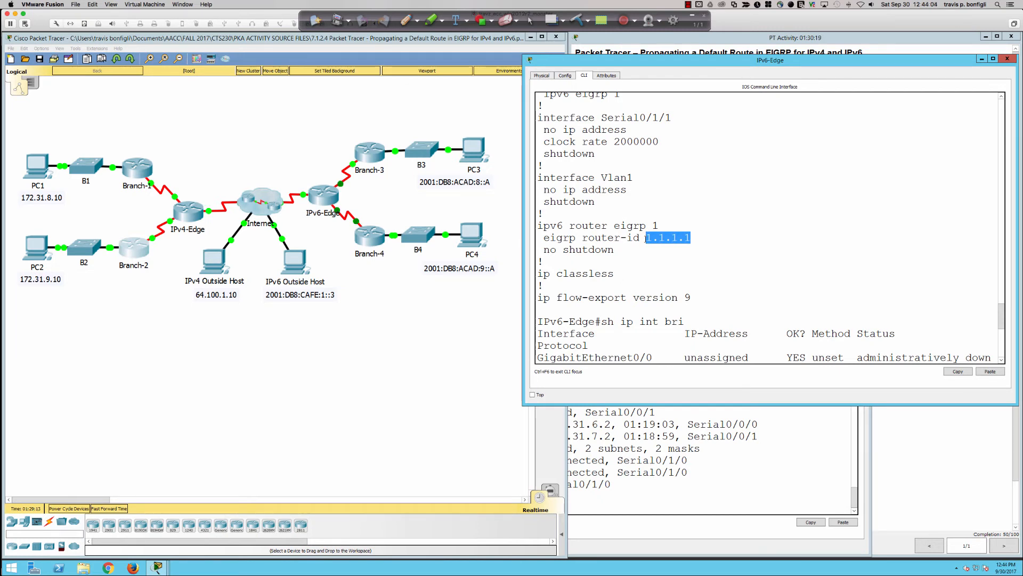
{"action": "left_click_drag", "start_coordinate": [692, 237], "coordinate": [621, 238]}
Highlight the ping 1.1.1.1 command in the console output and return to a fresh IPv6-Edge prompt
{"action": "scroll", "coordinate": [702, 263], "scroll_direction": "down", "scroll_amount": 8}
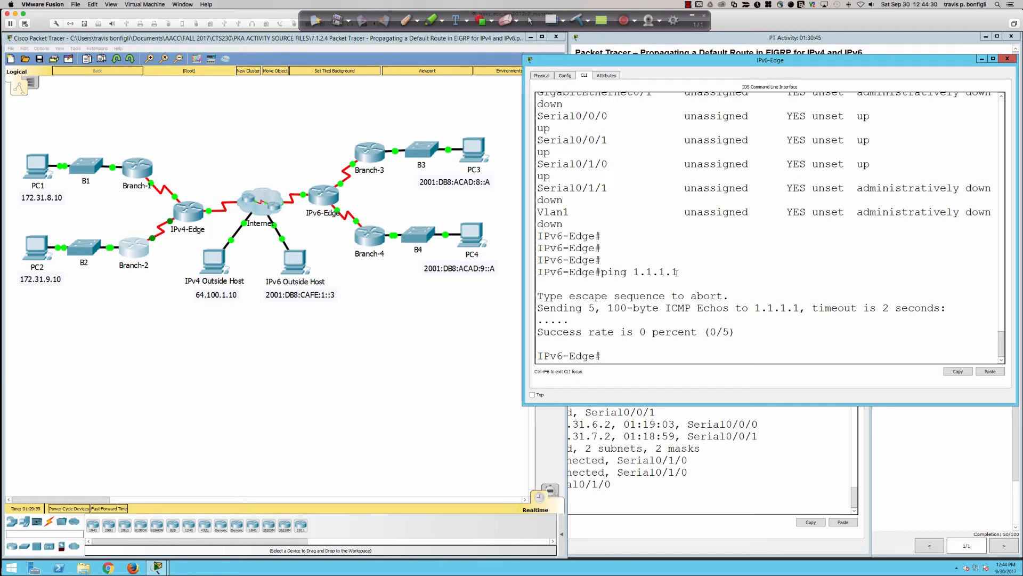
{"action": "left_click_drag", "start_coordinate": [676, 272], "coordinate": [602, 272]}
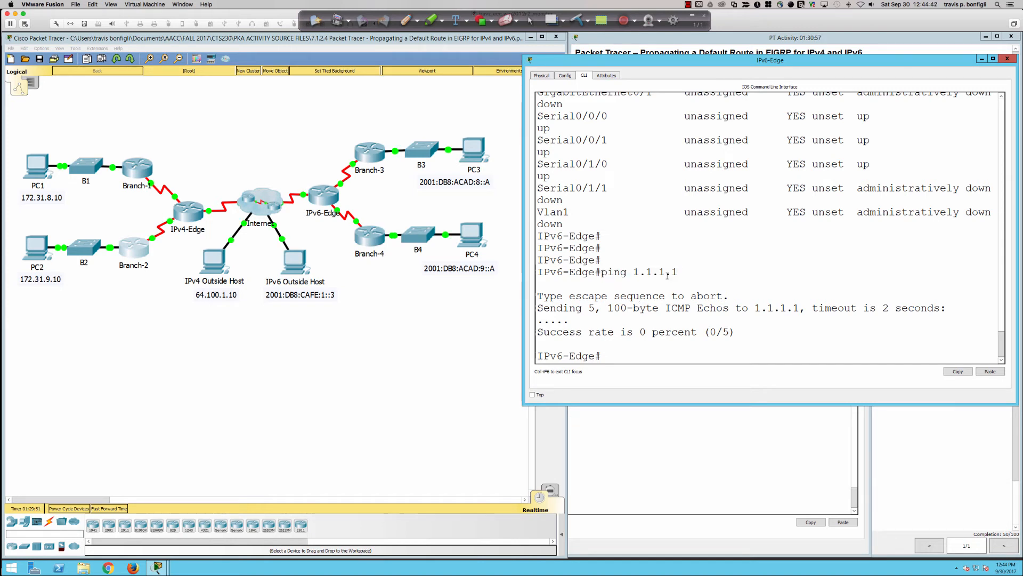
{"action": "left_click_drag", "start_coordinate": [678, 272], "coordinate": [597, 272]}
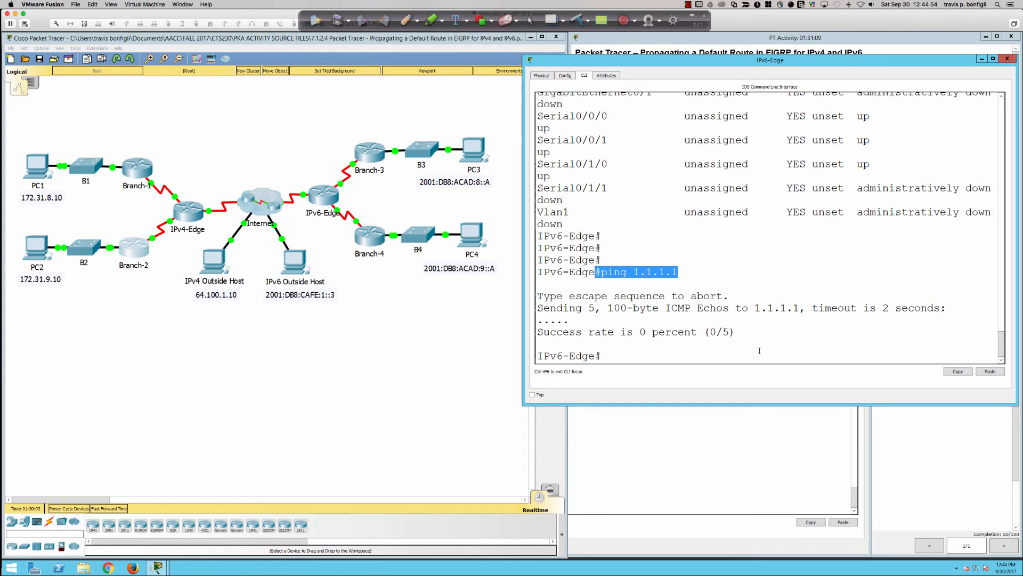
{"action": "left_click", "coordinate": [759, 350]}
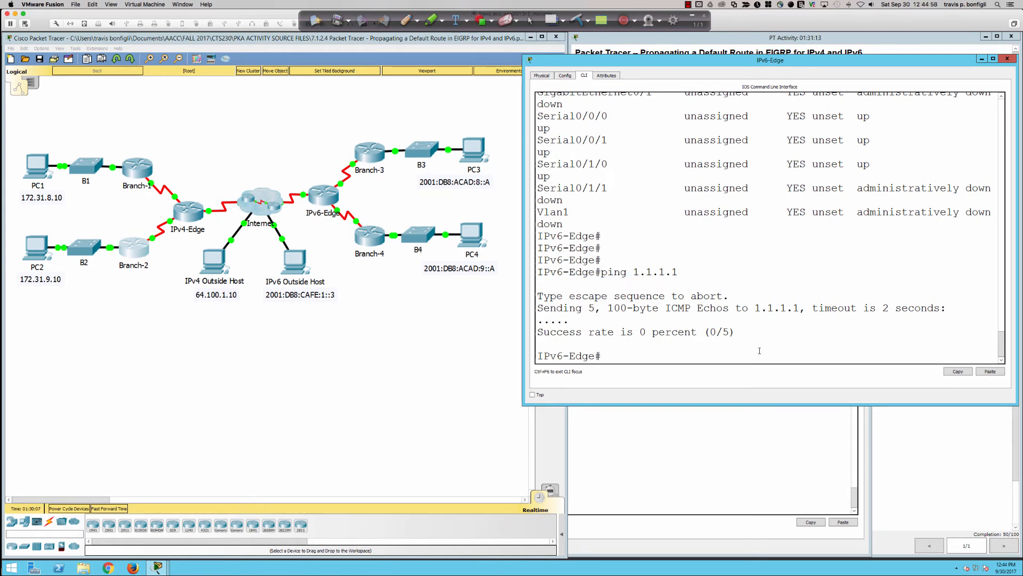
{"action": "key", "text": "Return"}
{"action": "key", "text": "Return"}
{"action": "key", "text": "Return"}
{"action": "key", "text": "Return"}
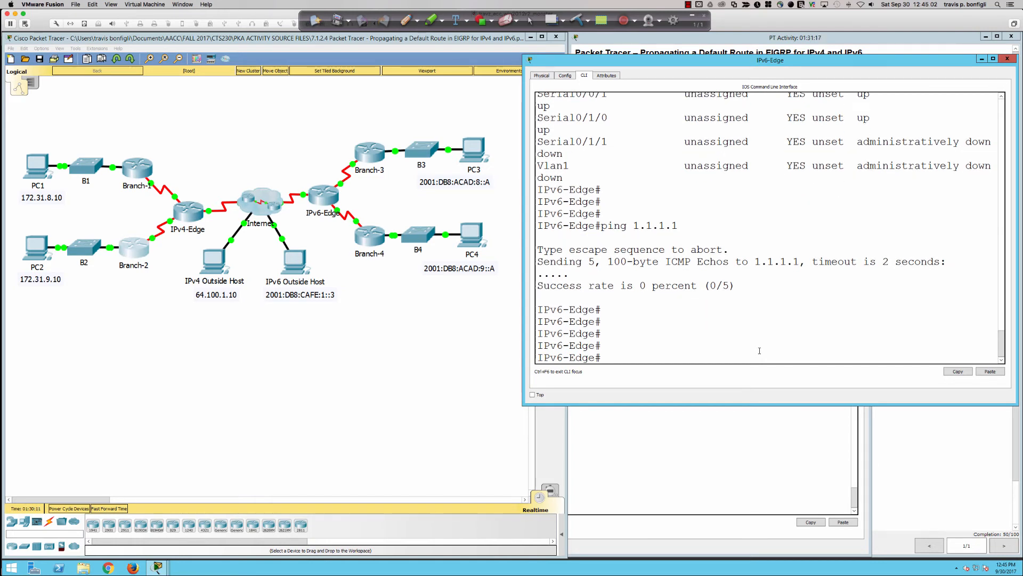
Open PC3's command prompt in a window moved clear of the topology
{"action": "left_click", "coordinate": [461, 156]}
{"action": "left_click_drag", "start_coordinate": [450, 158], "coordinate": [615, 223]}
{"action": "left_click", "coordinate": [568, 231]}
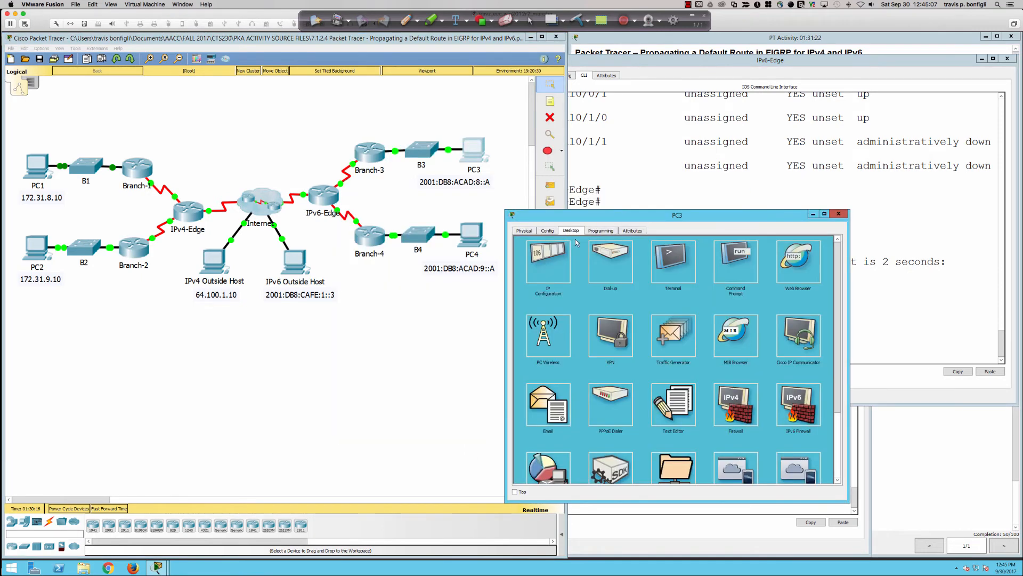
{"action": "left_click", "coordinate": [726, 264]}
Ping the IPv6 Outside Host at 2001:db8:cafe:1::3 from PC3
{"action": "type", "text": "ping "}
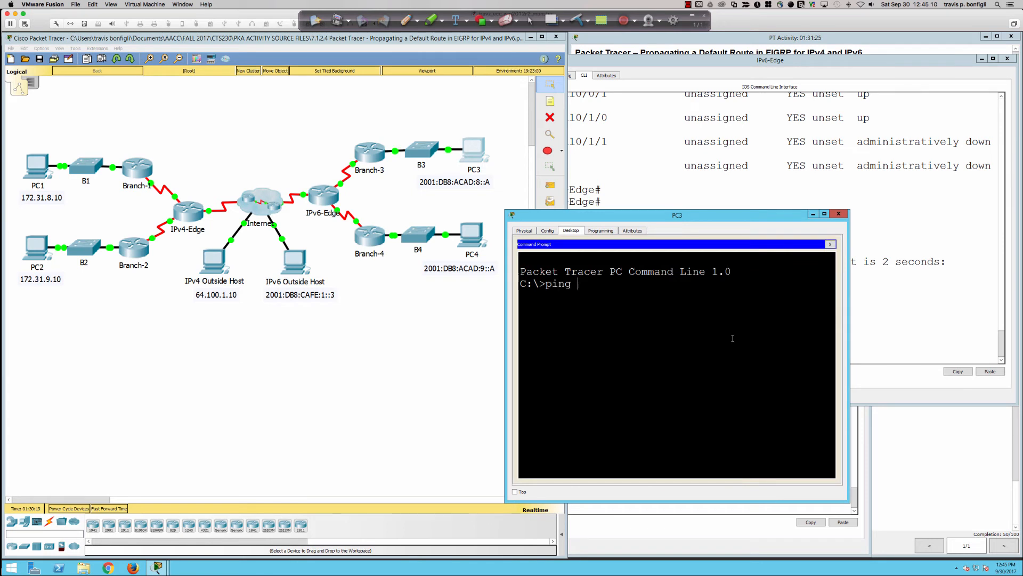
{"action": "type", "text": "2001:db8:cafe:1::3"}
{"action": "key", "text": "Return"}
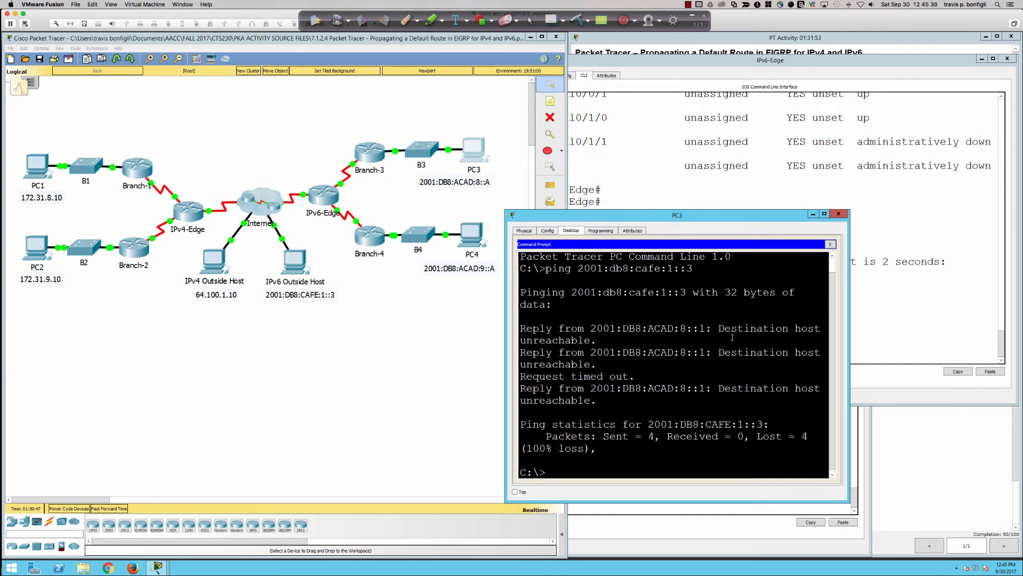
Open Branch-3's command line in a widened window and enter privileged EXEC mode
{"action": "left_click", "coordinate": [375, 157]}
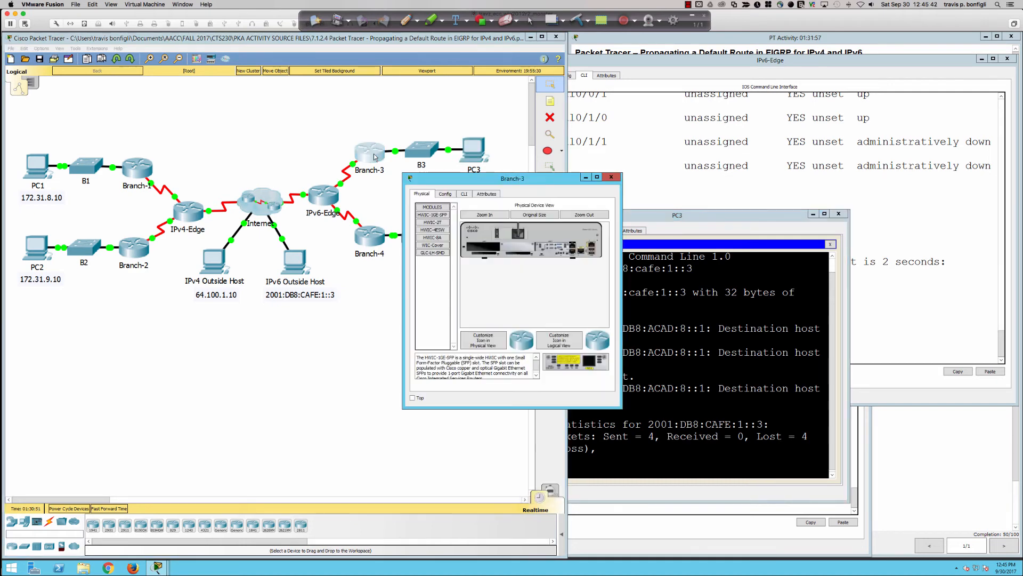
{"action": "left_click", "coordinate": [464, 195]}
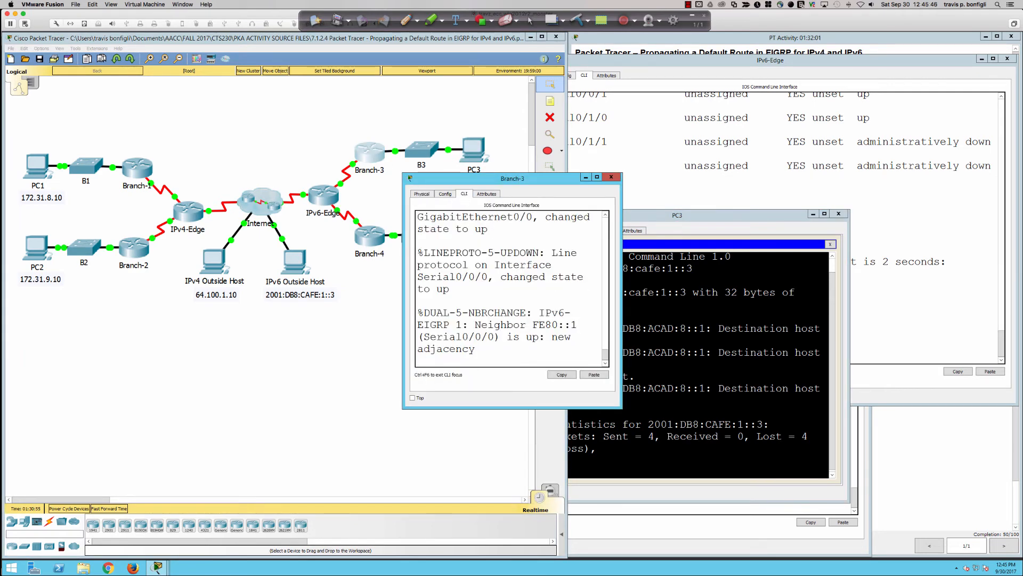
{"action": "left_click_drag", "start_coordinate": [620, 290], "coordinate": [972, 289]}
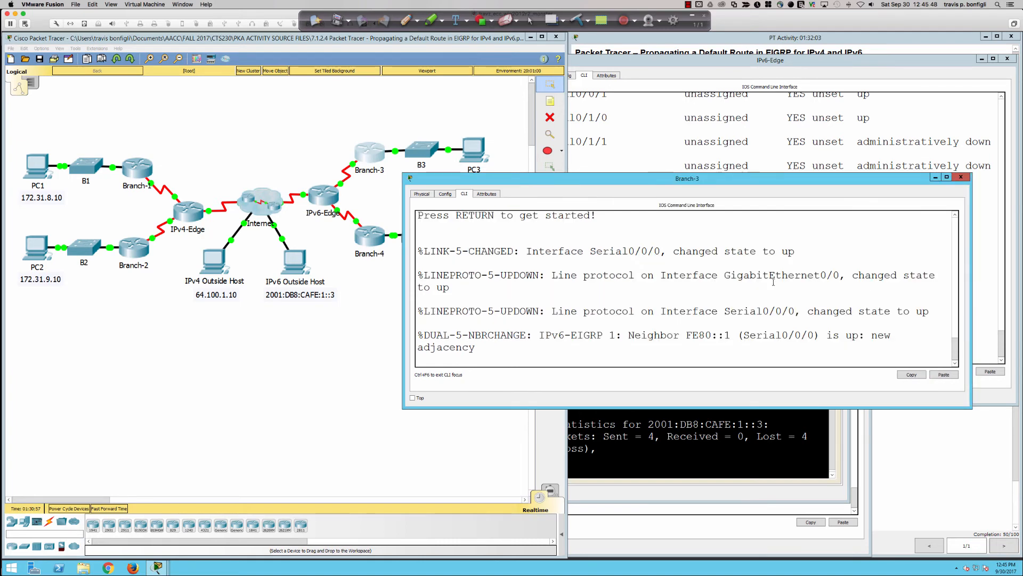
{"action": "key", "text": "Return"}
{"action": "key", "text": "Return"}
{"action": "key", "text": "Return"}
{"action": "type", "text": "en"}
Display Branch-3's IPv6 routing table with sh ipv6 route
{"action": "key", "text": "Return"}
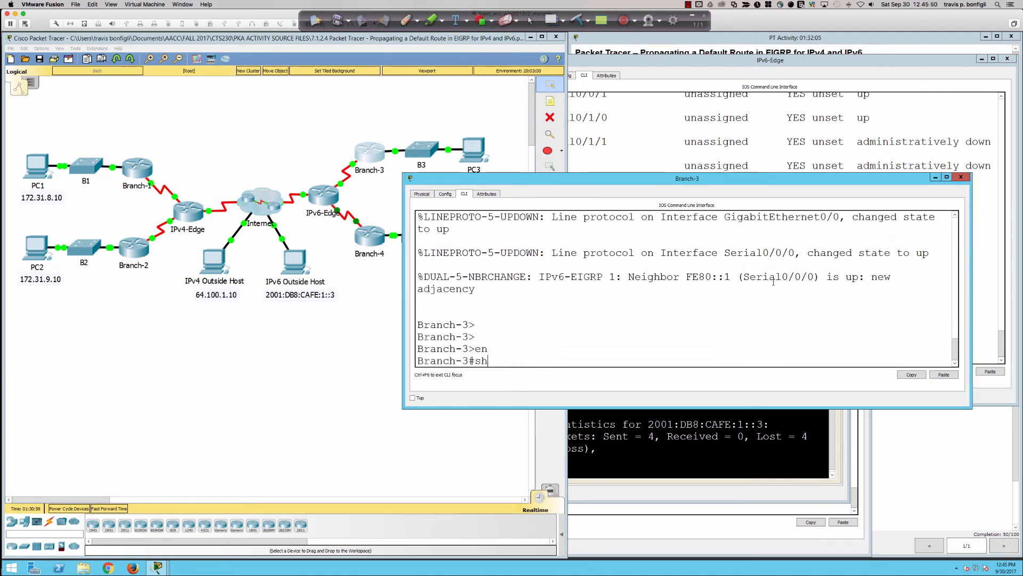
{"action": "type", "text": "sh ipv6 route"}
{"action": "key", "text": "Return"}
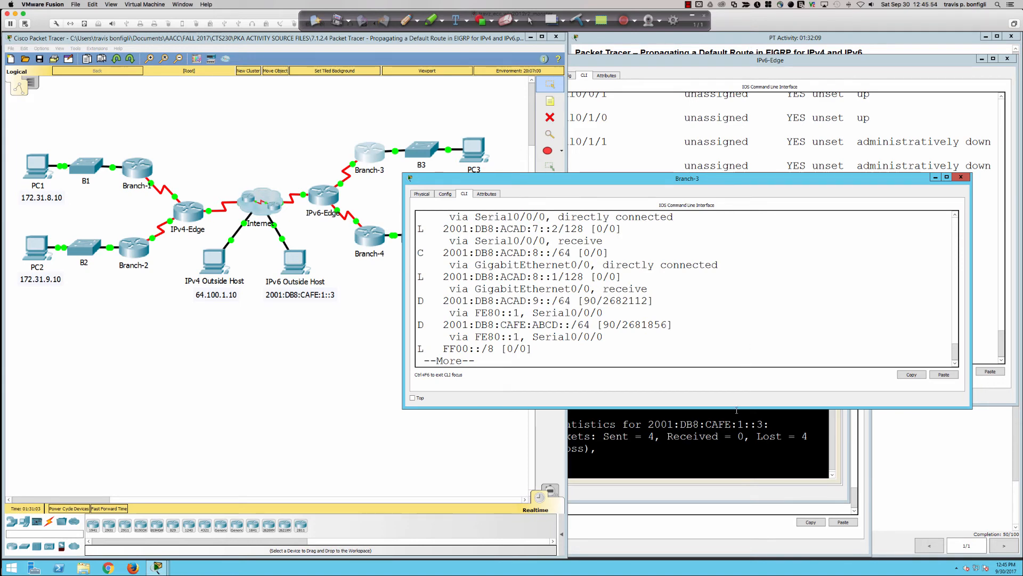
Enlarge Branch-3's window and examine the IPv6 routing table through to its last entry, checking for a default route
{"action": "left_click_drag", "start_coordinate": [736, 408], "coordinate": [766, 559]}
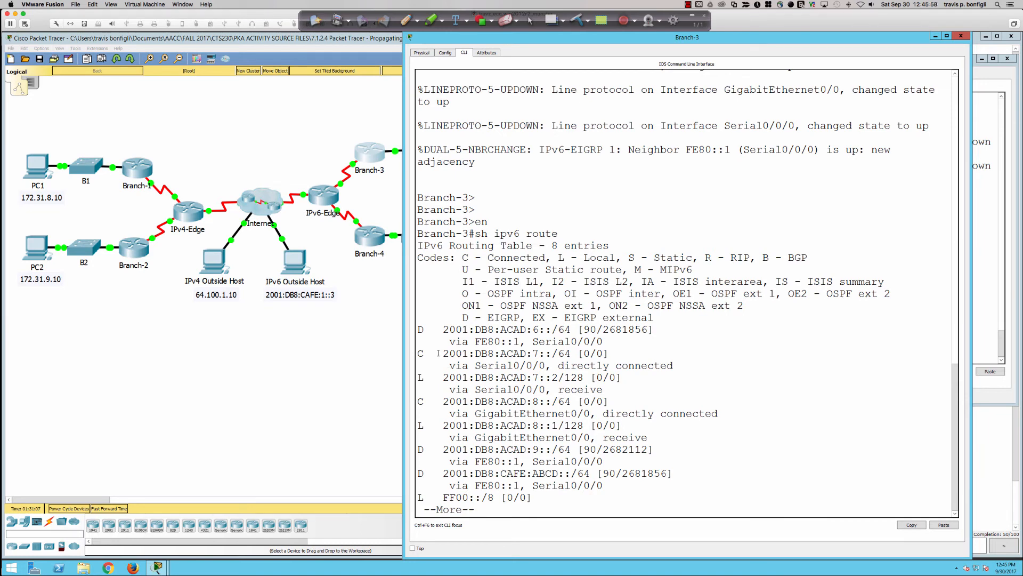
{"action": "left_click_drag", "start_coordinate": [421, 323], "coordinate": [662, 505]}
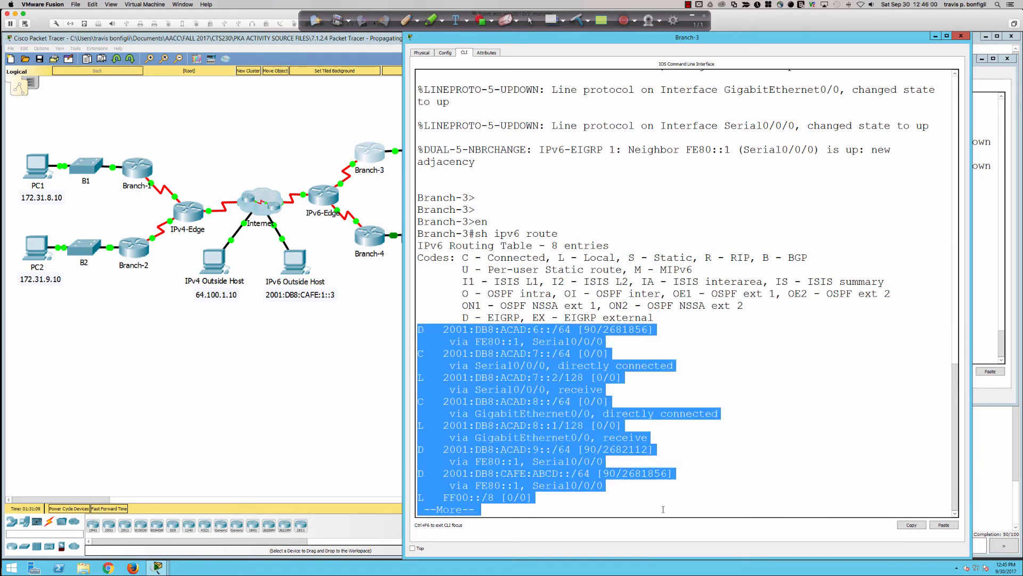
{"action": "left_click", "coordinate": [664, 506]}
{"action": "key", "text": "space"}
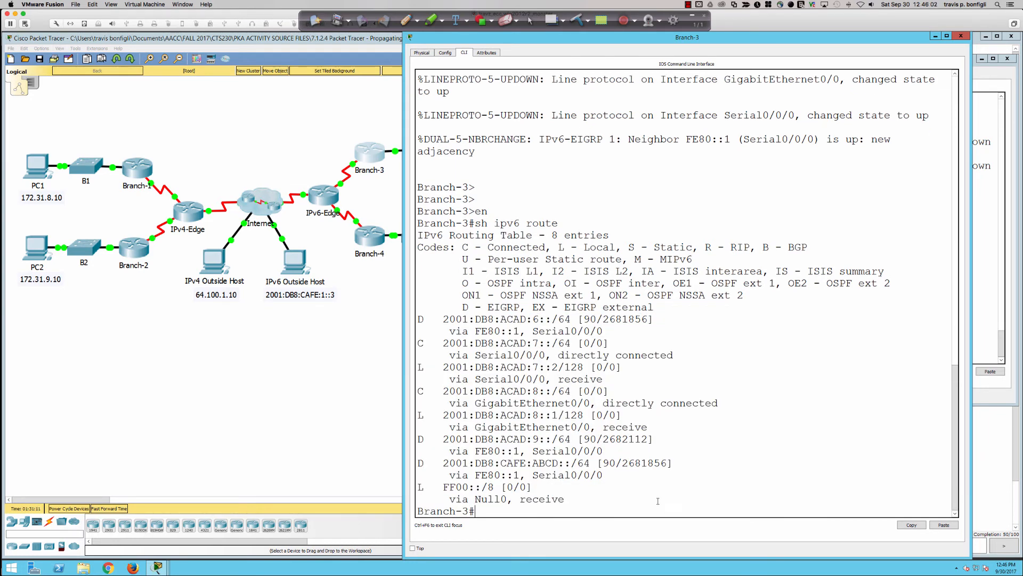
{"action": "left_click_drag", "start_coordinate": [565, 500], "coordinate": [440, 319]}
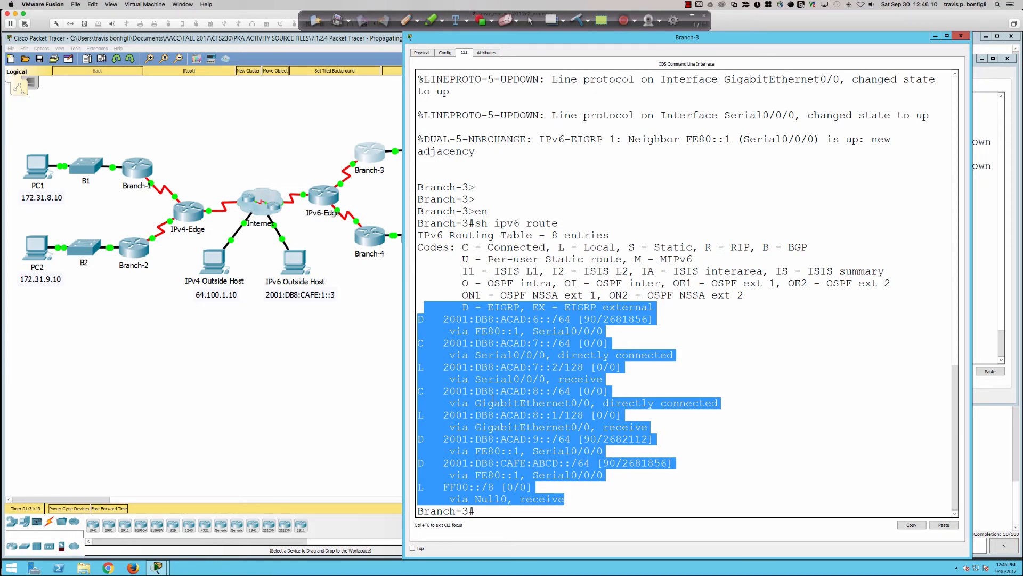
{"action": "left_click", "coordinate": [491, 415]}
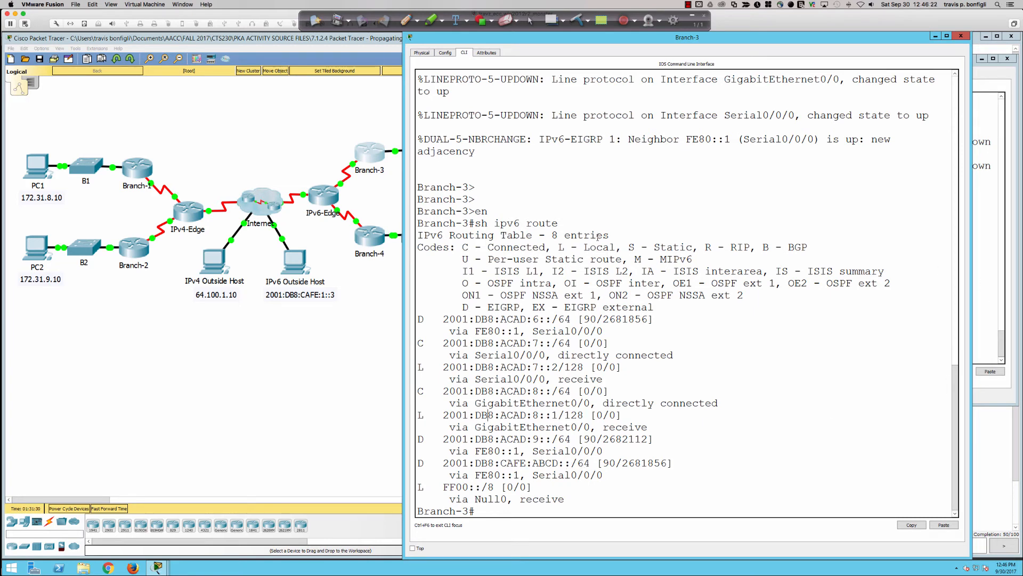
Bring IPv6-Edge's command line to the front and enter global configuration mode with conf t
{"action": "left_click", "coordinate": [323, 198]}
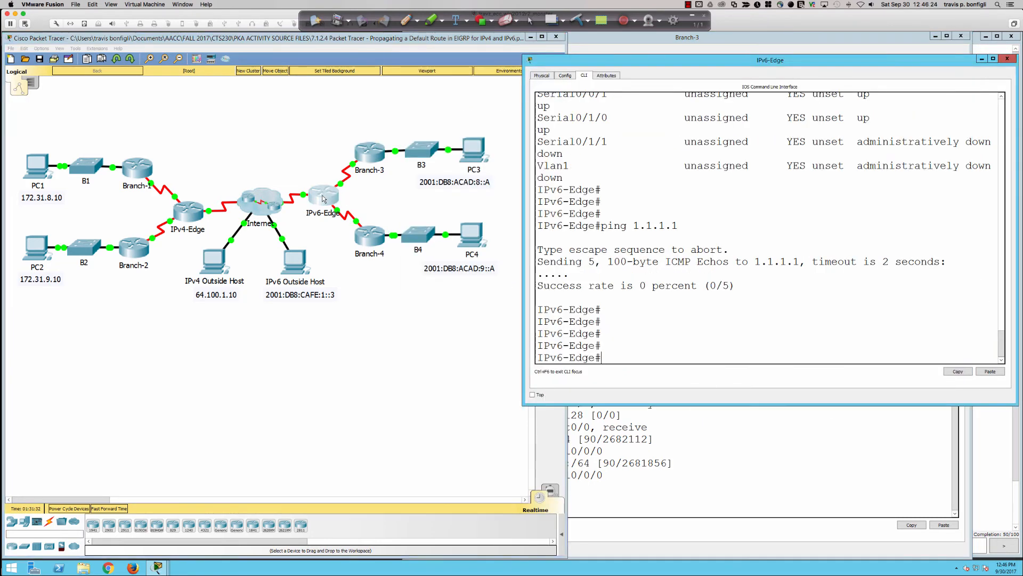
{"action": "left_click", "coordinate": [898, 231]}
{"action": "key", "text": "Return"}
{"action": "key", "text": "Return"}
{"action": "type", "text": "cofn t"}
{"action": "key", "text": "Return"}
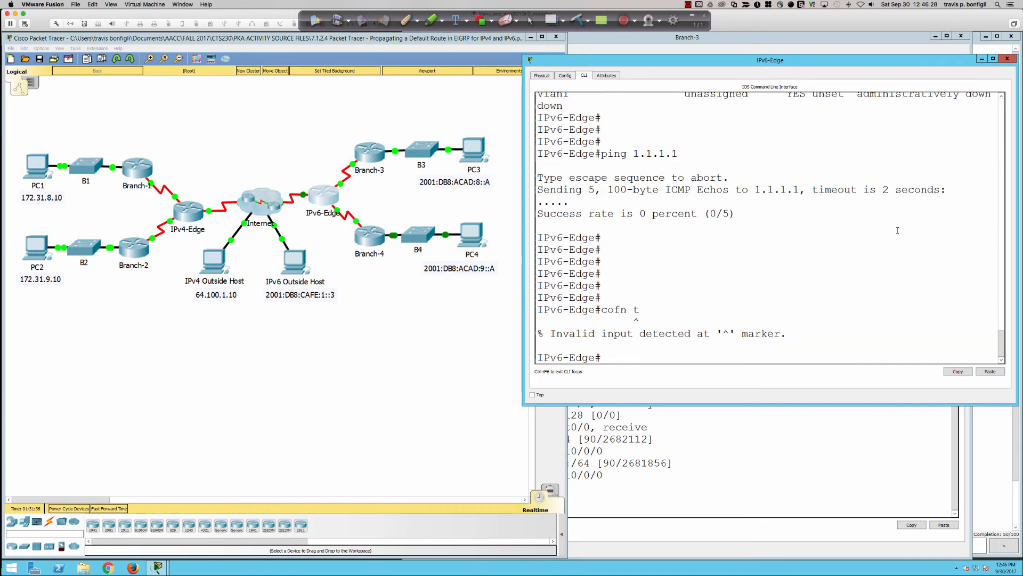
{"action": "type", "text": "conf t"}
{"action": "key", "text": "Return"}
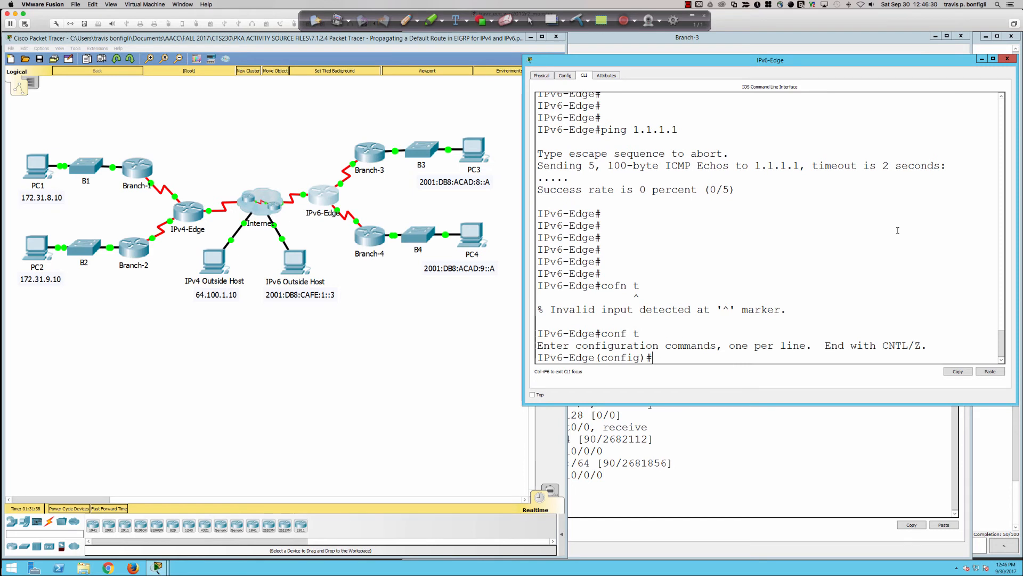
Configure an IPv6 default route on IPv6-Edge with ipv6 route ::/0 s0/1/0, checking the earlier configuration output for the exit interface
{"action": "type", "text": "ip"}
{"action": "type", "text": " route"}
{"action": "key", "text": "BackSpace"}
{"action": "key", "text": "BackSpace"}
{"action": "key", "text": "BackSpace"}
{"action": "key", "text": "BackSpace"}
{"action": "key", "text": "BackSpace"}
{"action": "key", "text": "BackSpace"}
{"action": "key", "text": "BackSpace"}
{"action": "key", "text": "BackSpace"}
{"action": "type", "text": "ipv6 ro"}
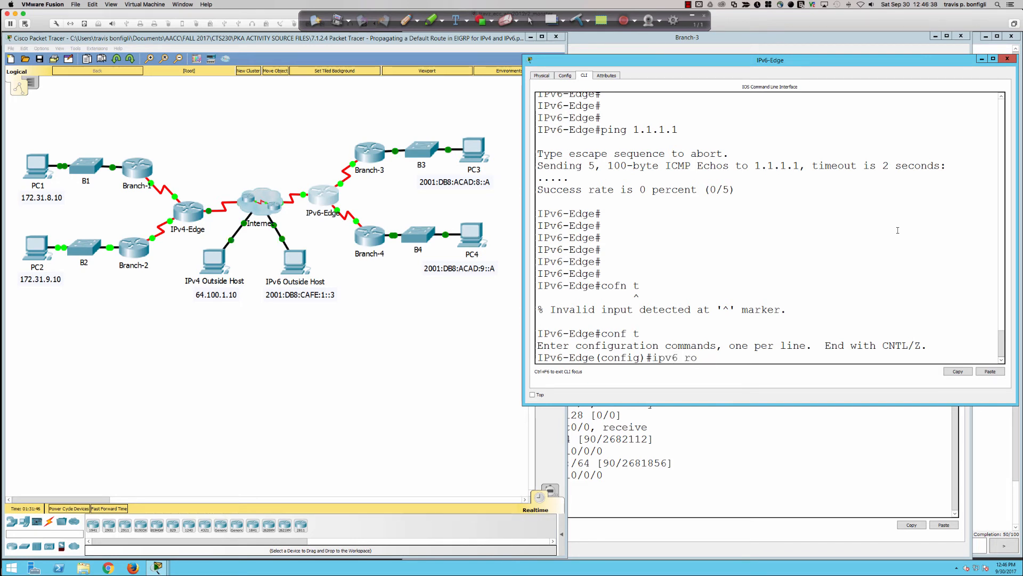
{"action": "type", "text": "ute ::/0"}
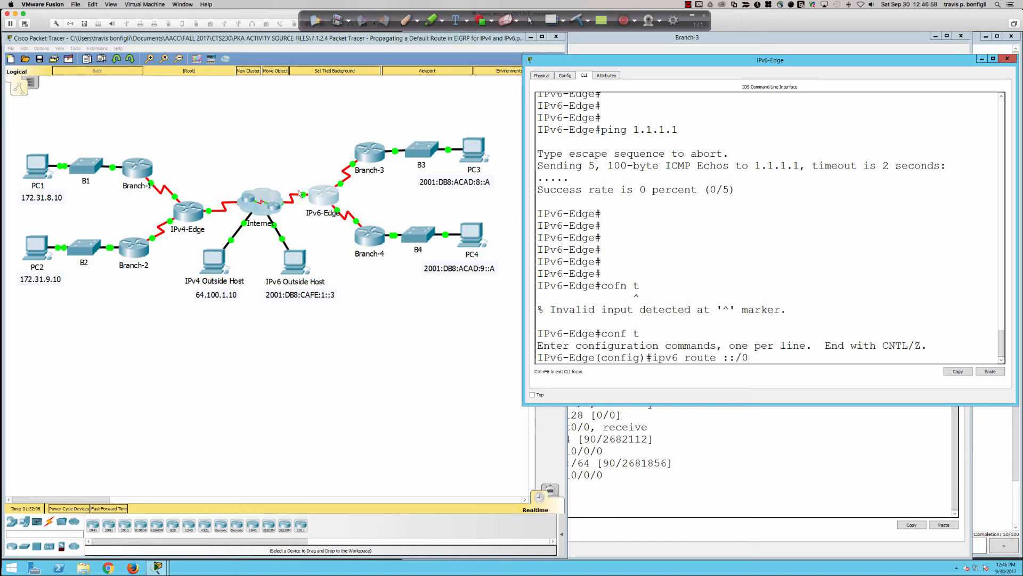
{"action": "scroll", "coordinate": [769, 266], "scroll_direction": "up", "scroll_amount": 4}
{"action": "scroll", "coordinate": [770, 266], "scroll_direction": "up", "scroll_amount": 3}
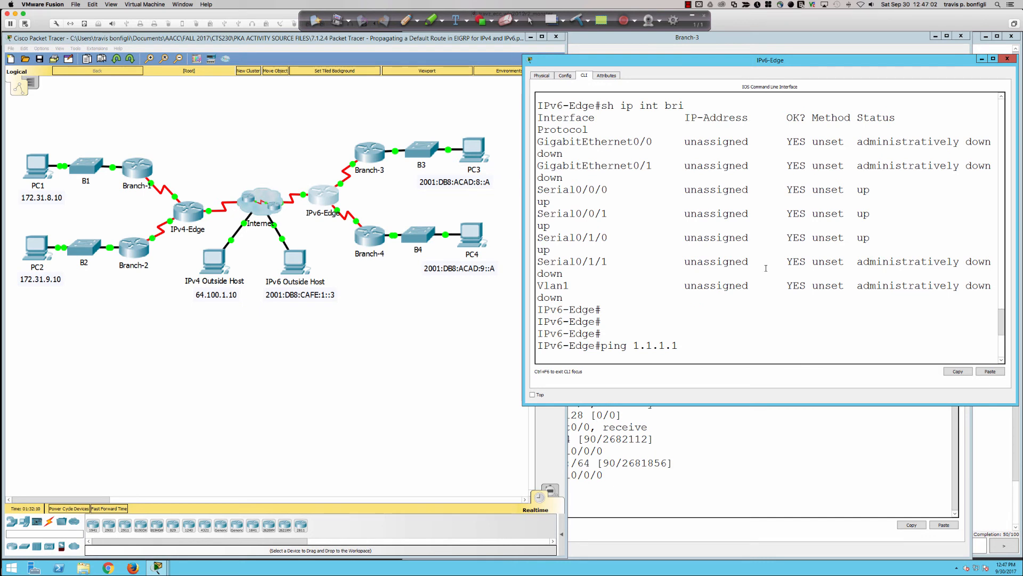
{"action": "scroll", "coordinate": [743, 243], "scroll_direction": "up", "scroll_amount": 1}
{"action": "scroll", "coordinate": [743, 243], "scroll_direction": "up", "scroll_amount": 10}
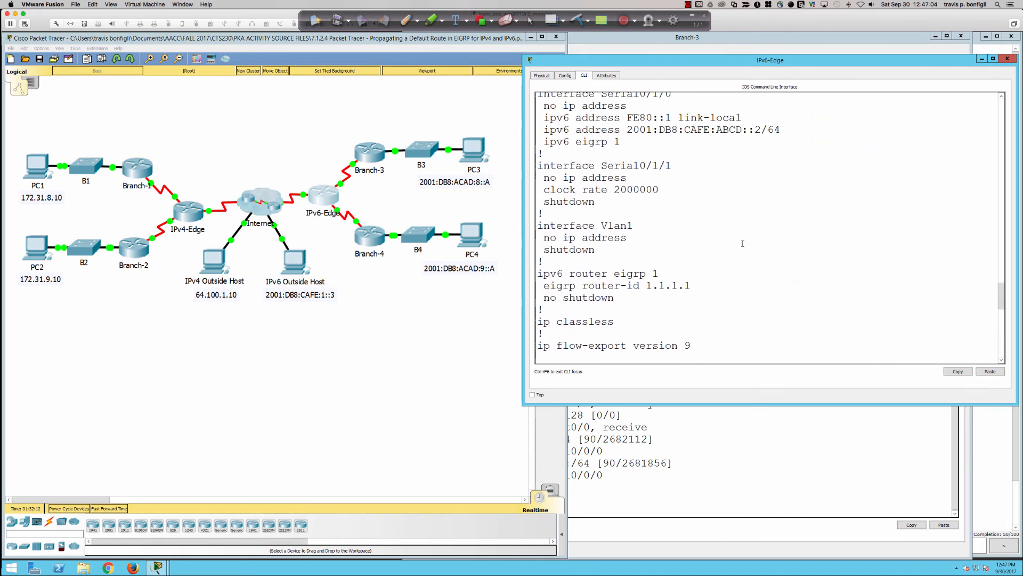
{"action": "scroll", "coordinate": [742, 243], "scroll_direction": "up", "scroll_amount": 1}
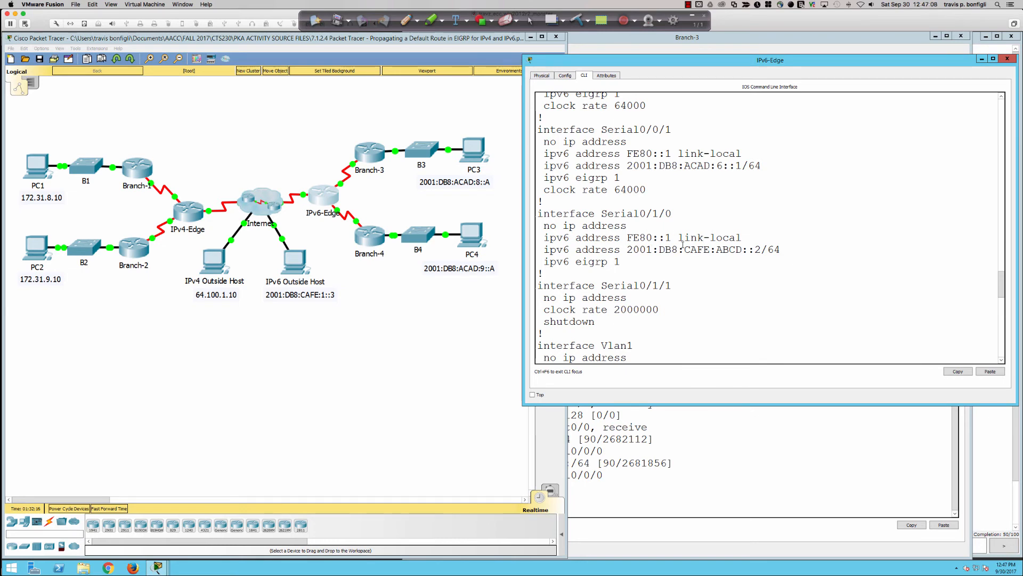
{"action": "scroll", "coordinate": [713, 238], "scroll_direction": "down", "scroll_amount": 15}
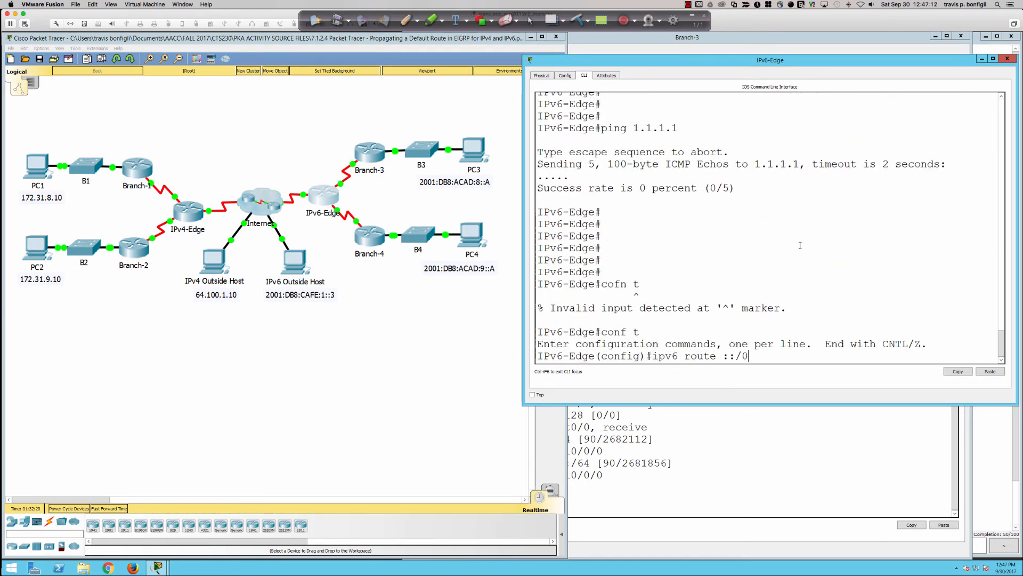
{"action": "type", "text": "0/1/0"}
{"action": "key", "text": "Return"}
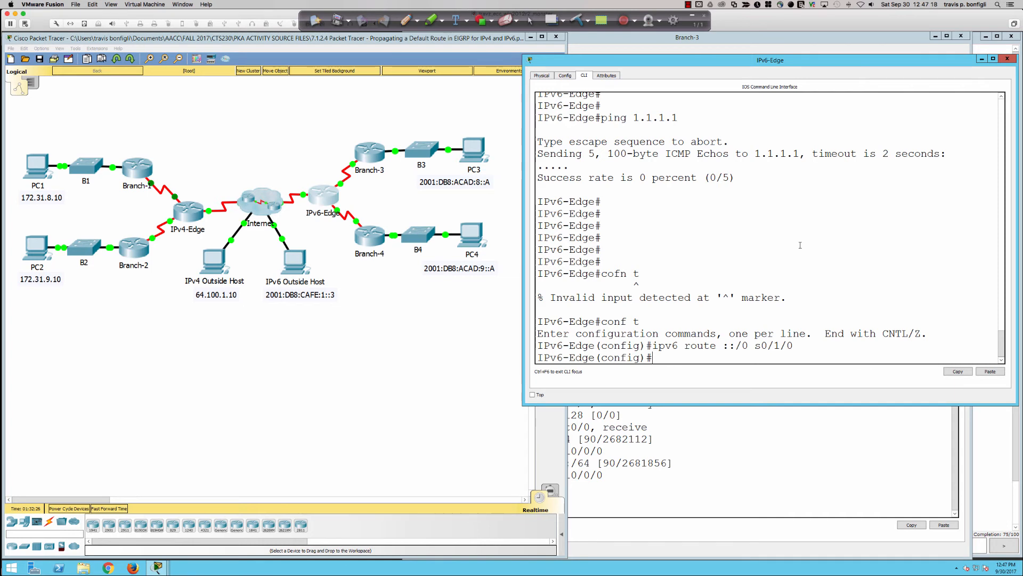
{"action": "key", "text": "Return"}
{"action": "key", "text": "Return"}
{"action": "key", "text": "Return"}
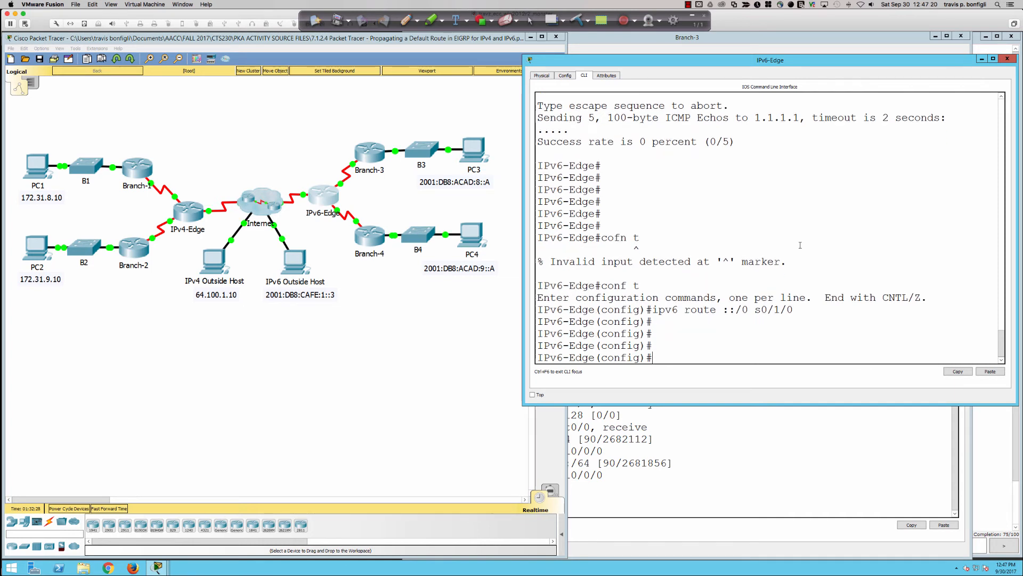
Enter IPv6 EIGRP router configuration on IPv6-Edge with ipv6 router eigrp 1
{"action": "type", "text": "conf"}
{"action": "key", "text": "BackSpace"}
{"action": "key", "text": "BackSpace"}
{"action": "key", "text": "BackSpace"}
{"action": "key", "text": "BackSpace"}
{"action": "type", "text": "ipv"}
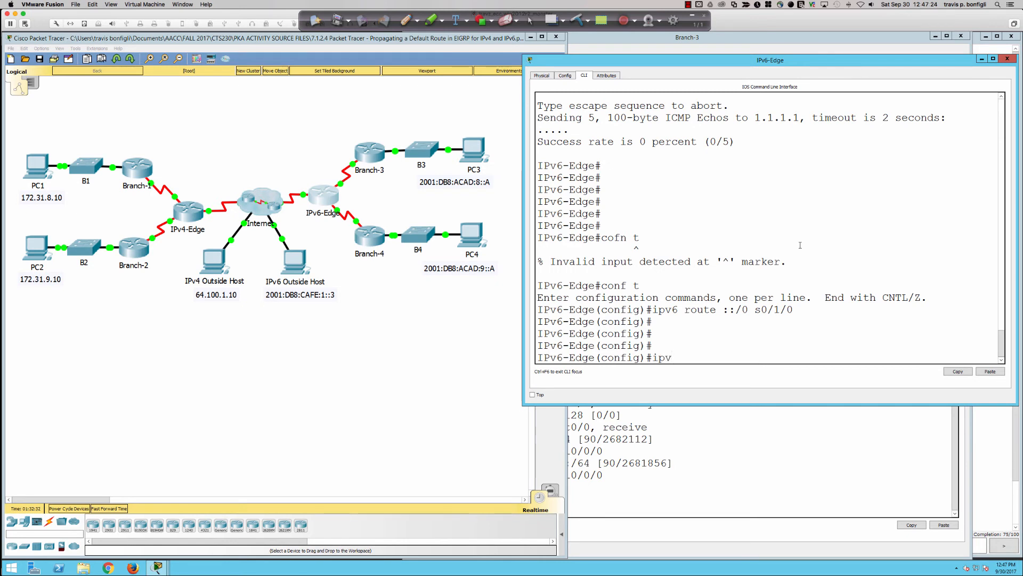
{"action": "type", "text": "6 router eigrp 1"}
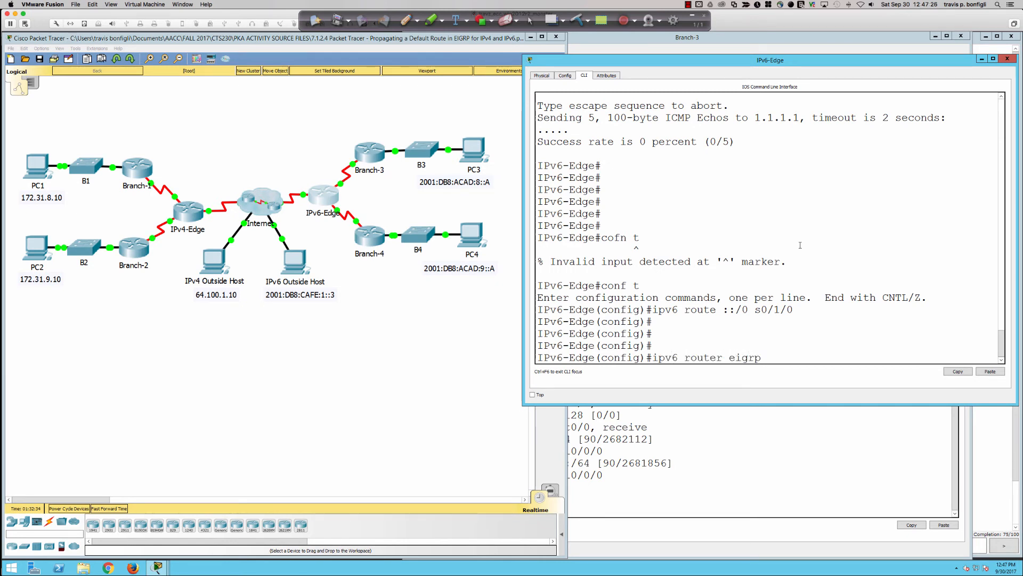
{"action": "key", "text": "Return"}
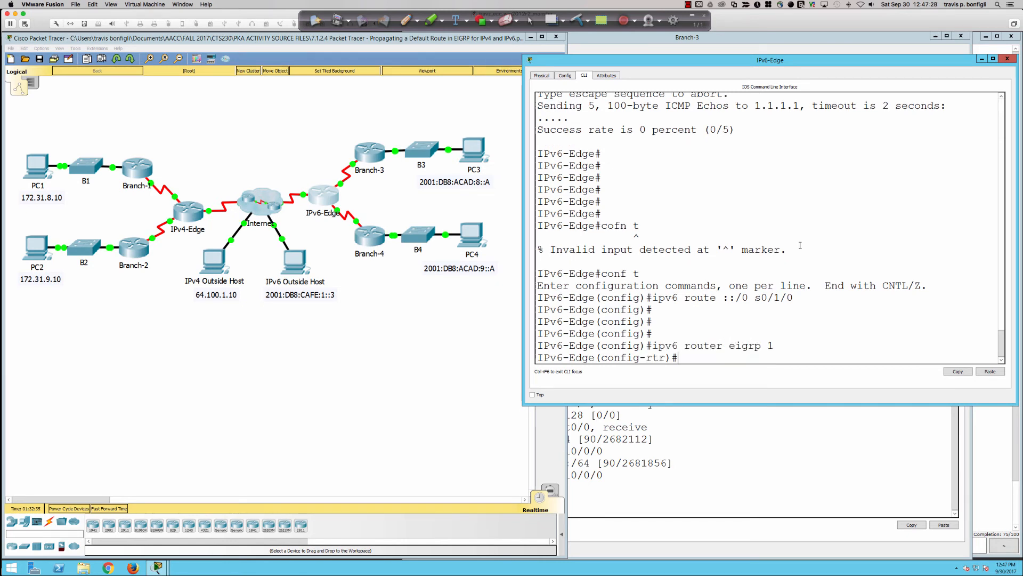
List the redistribution options, and propagate the default route into IPv6 EIGRP with redistribute static
{"action": "type", "text": "red"}
{"action": "key", "text": "Tab"}
{"action": "type", "text": "?"}
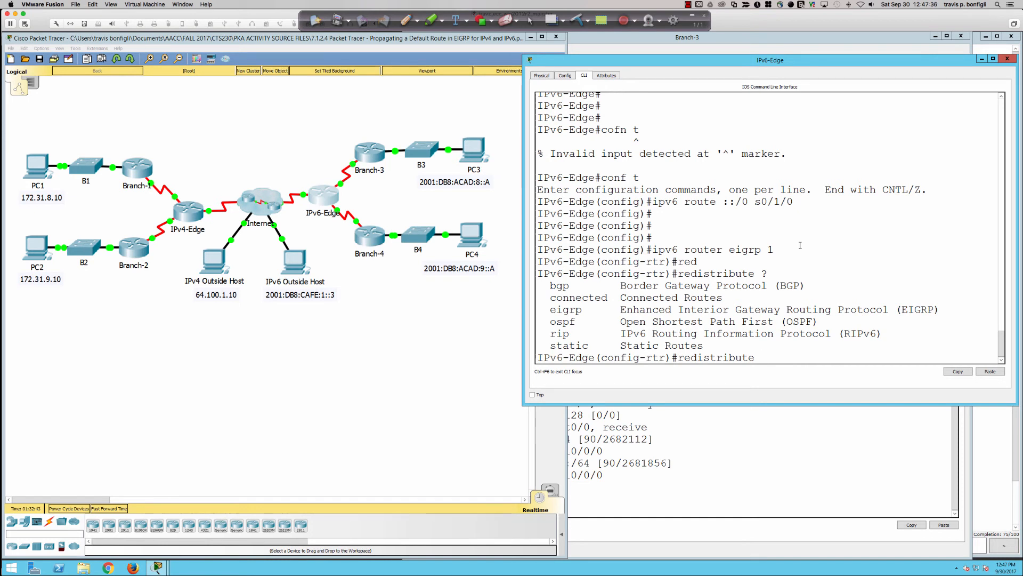
{"action": "type", "text": "st"}
{"action": "key", "text": "Tab"}
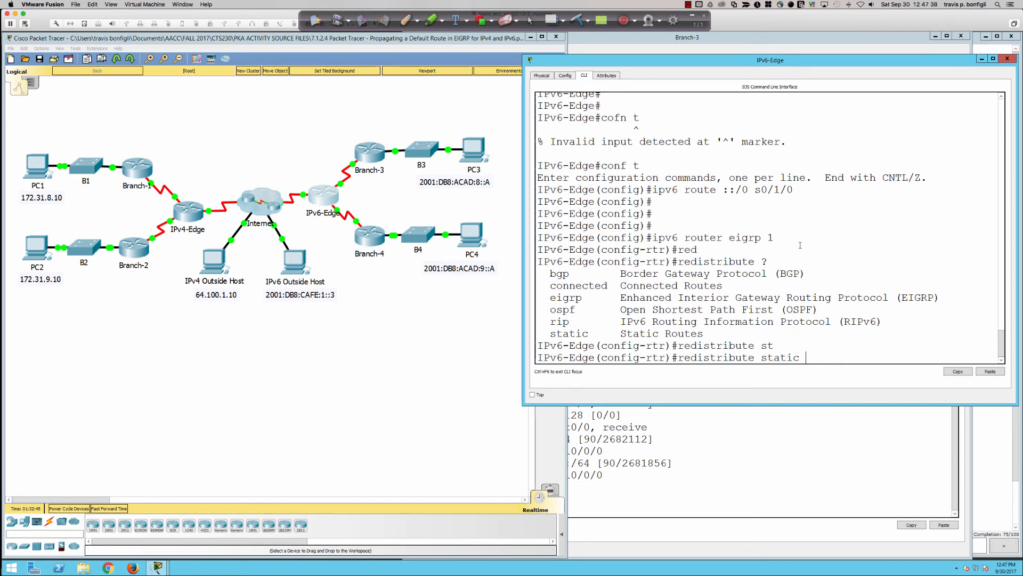
{"action": "key", "text": "Return"}
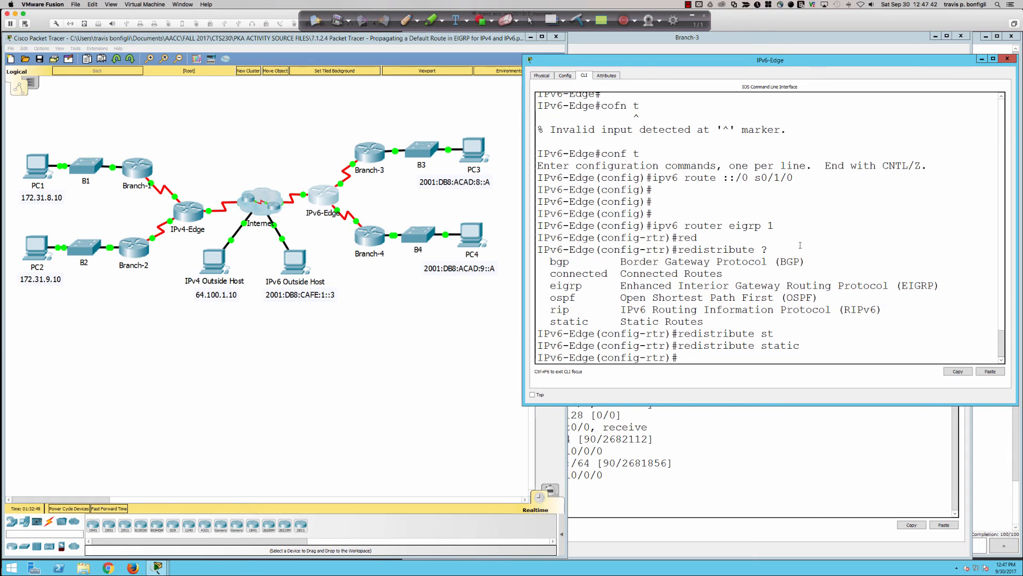
Display Branch-3's IPv6 routing table again with sh ipv6 route and examine the ::/0 entry
{"action": "left_click", "coordinate": [603, 40]}
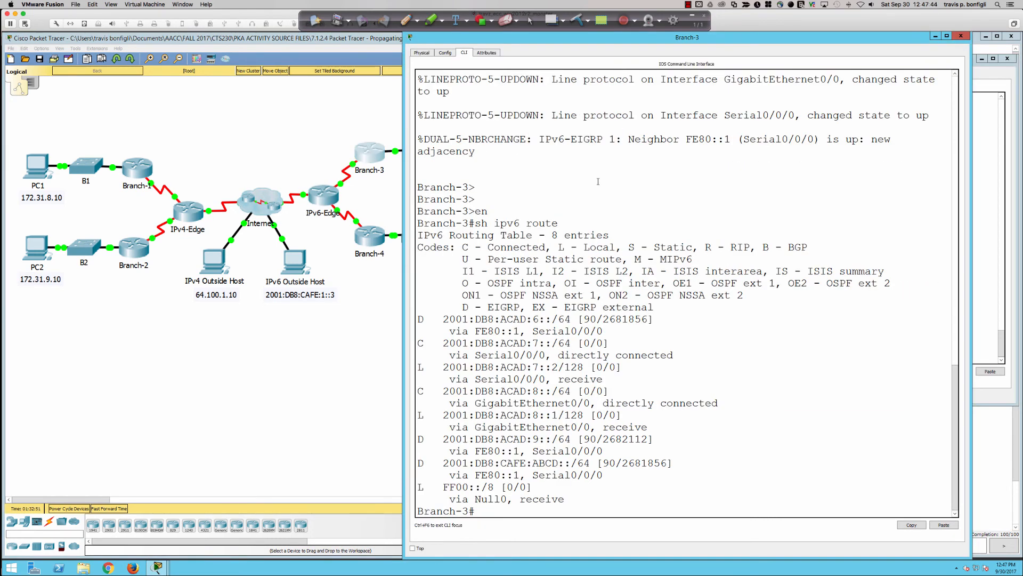
{"action": "key", "text": "Up"}
{"action": "key", "text": "Return"}
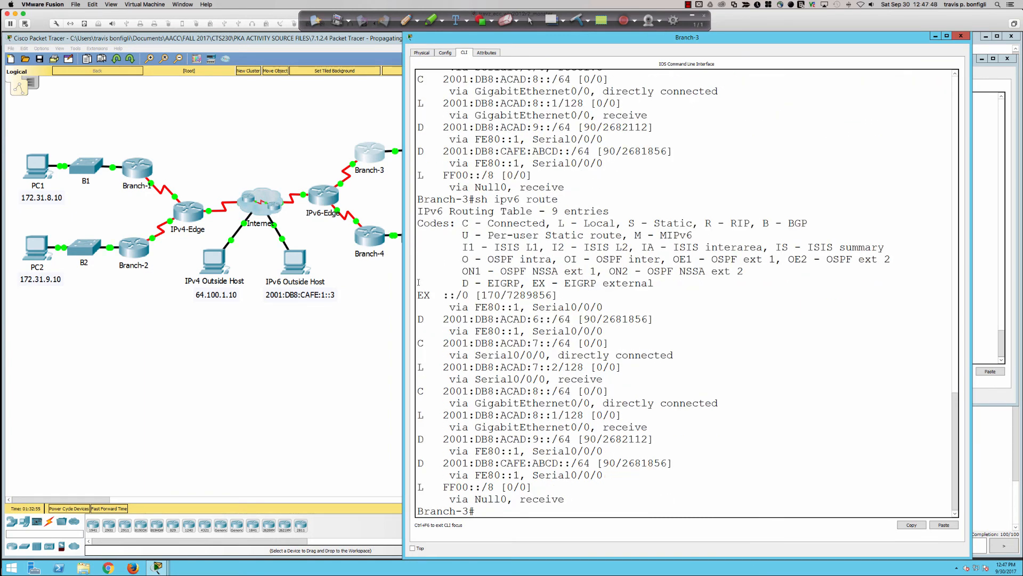
{"action": "left_click_drag", "start_coordinate": [417, 294], "coordinate": [594, 314]}
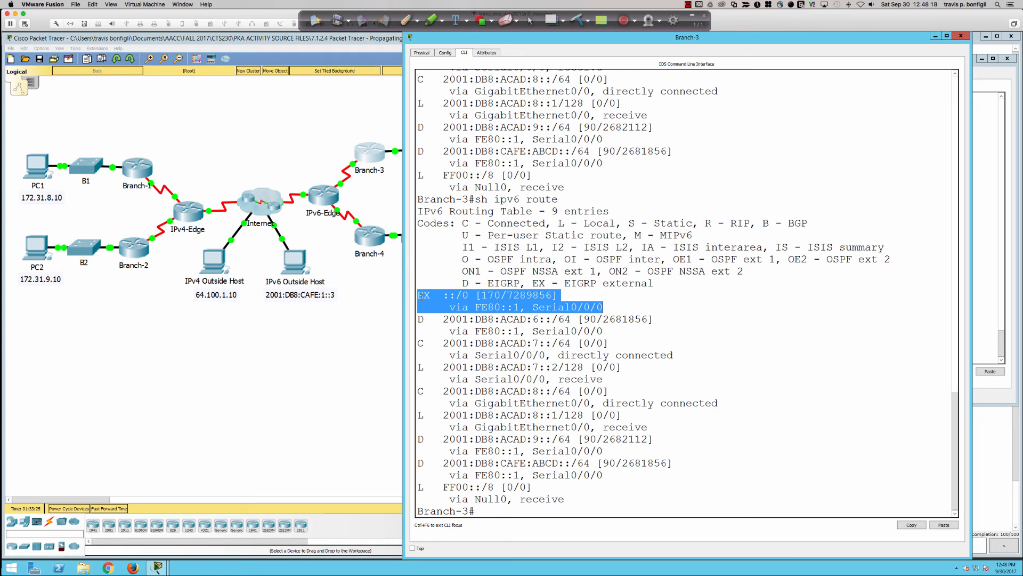
{"action": "left_click", "coordinate": [480, 295]}
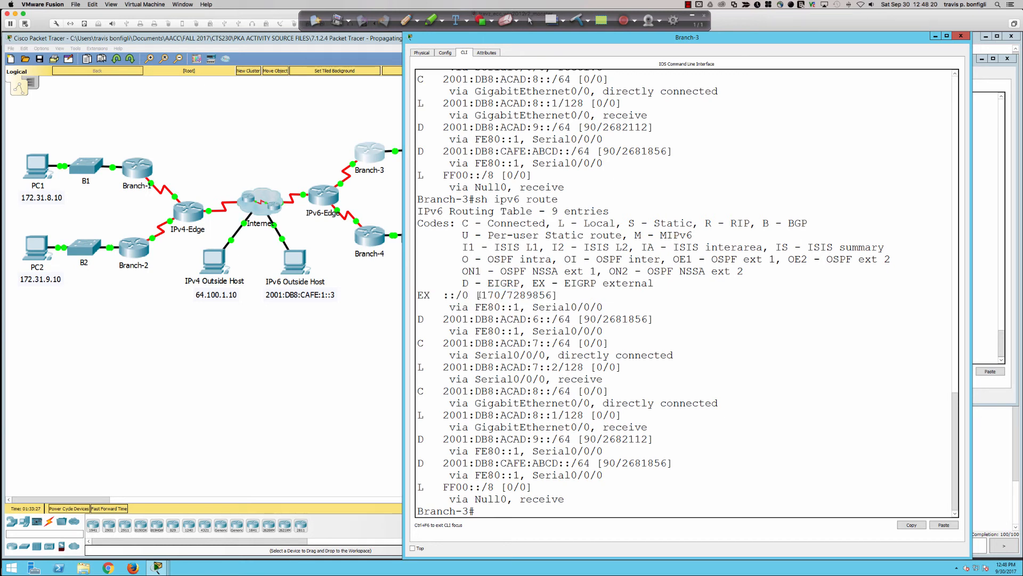
{"action": "left_click_drag", "start_coordinate": [479, 294], "coordinate": [501, 295]}
{"action": "left_click_drag", "start_coordinate": [438, 295], "coordinate": [475, 295]}
Repeat the ping from PC3 to the IPv6 Outside Host at 2001:db8:cafe:1::3
{"action": "left_click", "coordinate": [387, 199]}
{"action": "left_click", "coordinate": [473, 151]}
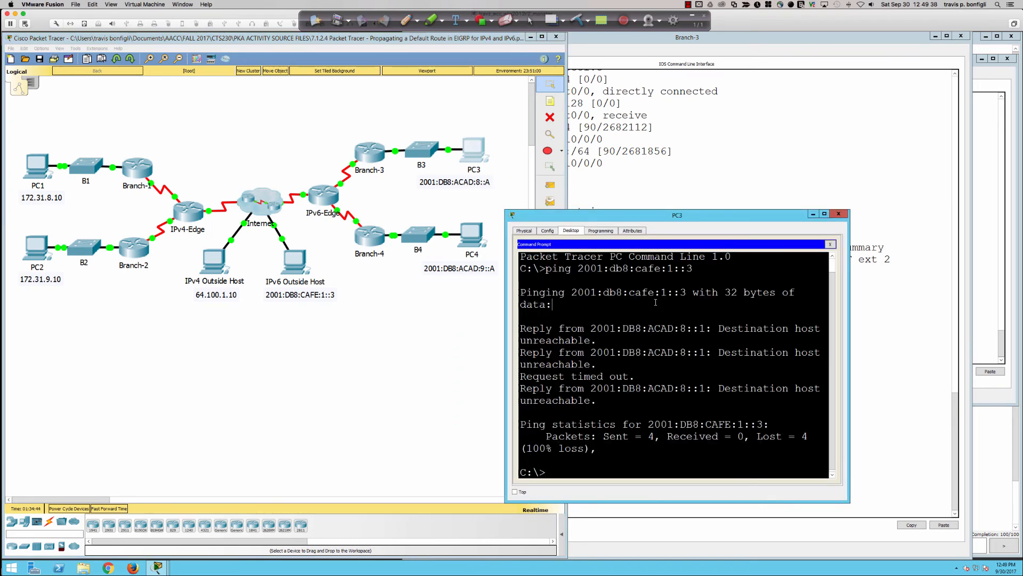
{"action": "key", "text": "Up"}
{"action": "key", "text": "Return"}
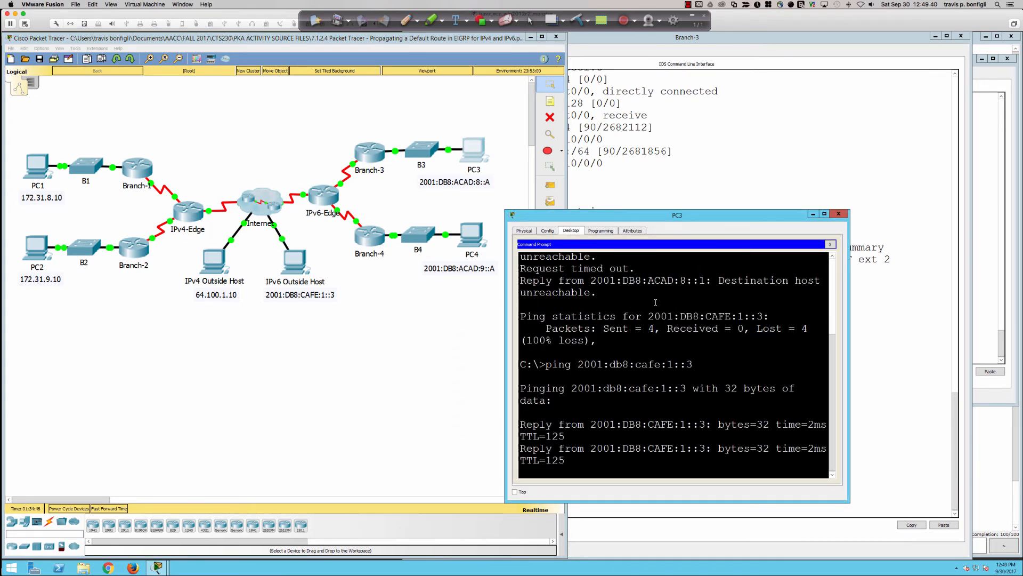
Open PC4's command prompt in a window moved clear of the topology
{"action": "left_click", "coordinate": [473, 239]}
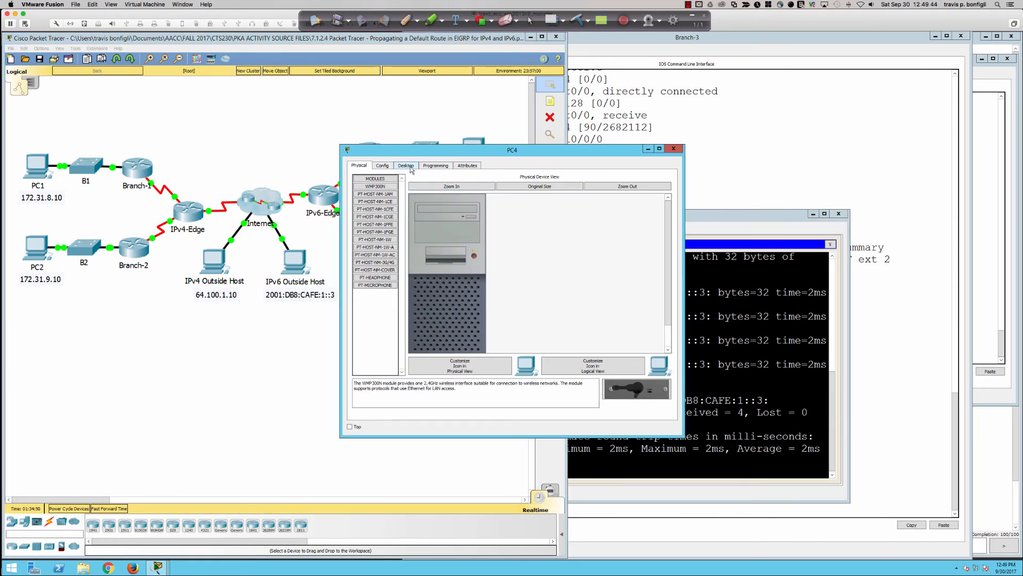
{"action": "left_click", "coordinate": [411, 168]}
{"action": "left_click_drag", "start_coordinate": [479, 150], "coordinate": [749, 138]}
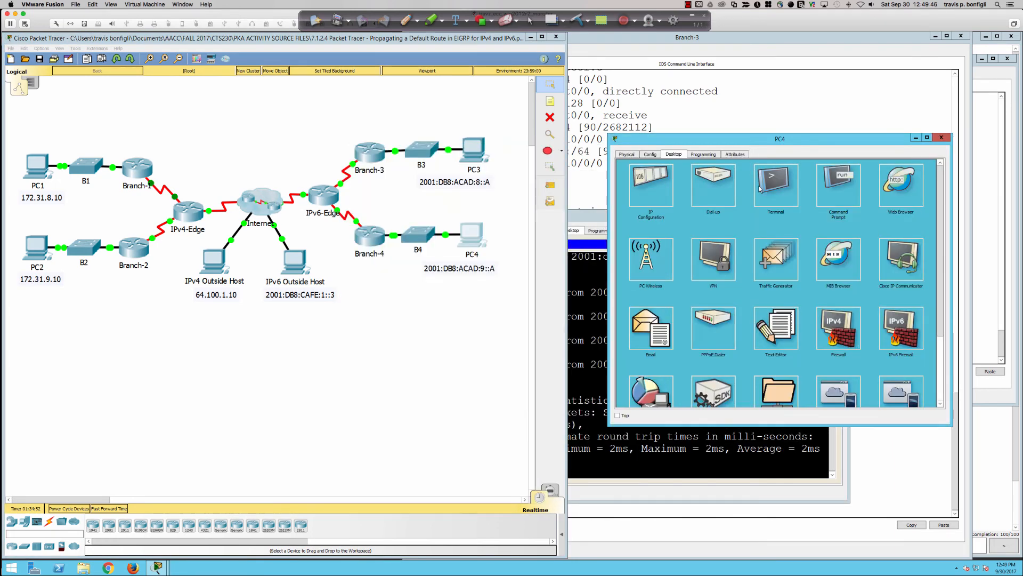
{"action": "left_click", "coordinate": [826, 187]}
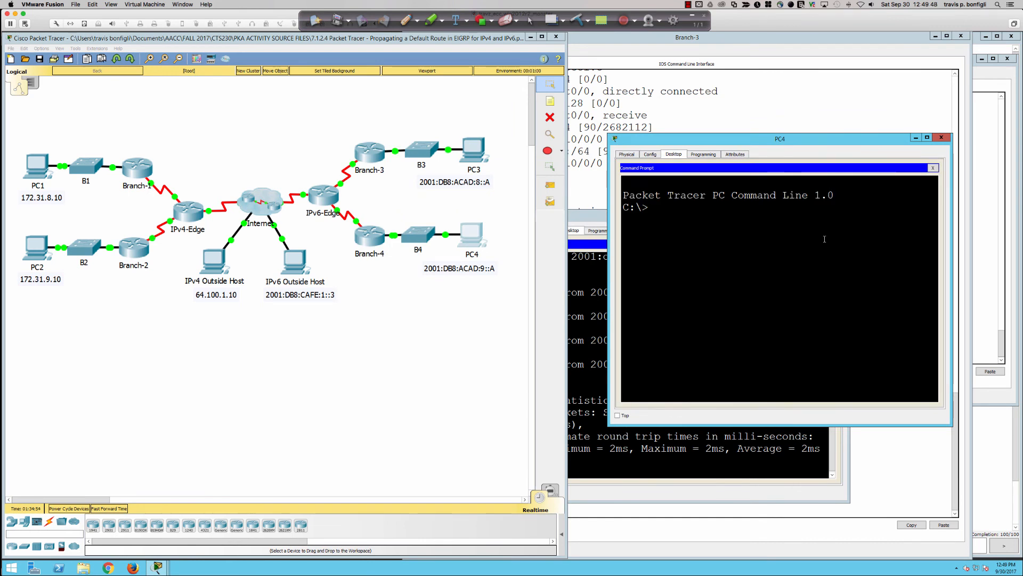
Ping the IPv6 Outside Host at 2001:db8:cafe:1::3 from PC4
{"action": "type", "text": "ping 2001:db8:cafe:1"}
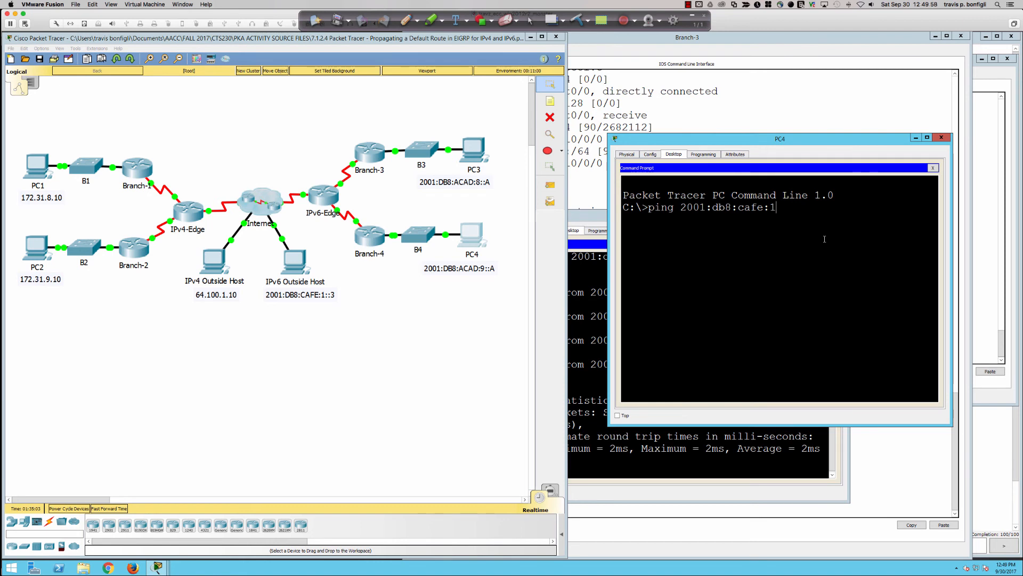
{"action": "type", "text": "::3"}
{"action": "key", "text": "Return"}
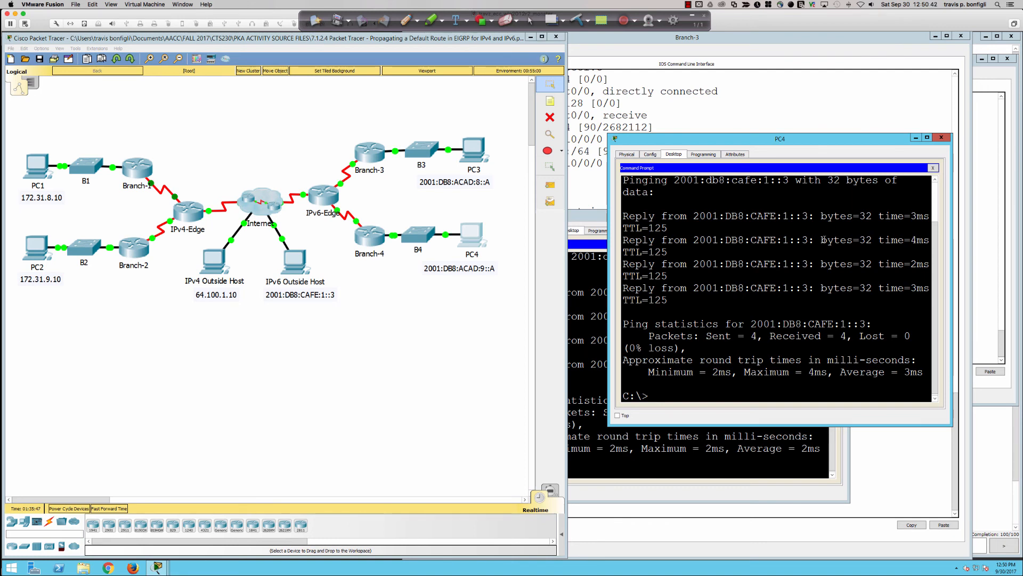
Open the IPv4-Edge router's command line and enter privileged EXEC mode with en
{"action": "left_click", "coordinate": [193, 215]}
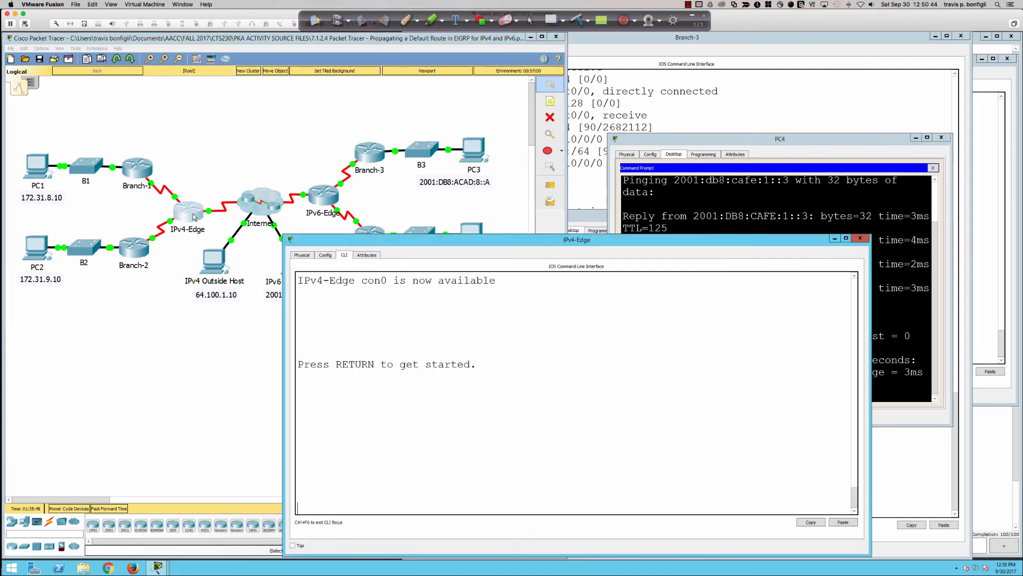
{"action": "key", "text": "Return"}
{"action": "key", "text": "Return"}
{"action": "key", "text": "Return"}
{"action": "key", "text": "Return"}
{"action": "key", "text": "Return"}
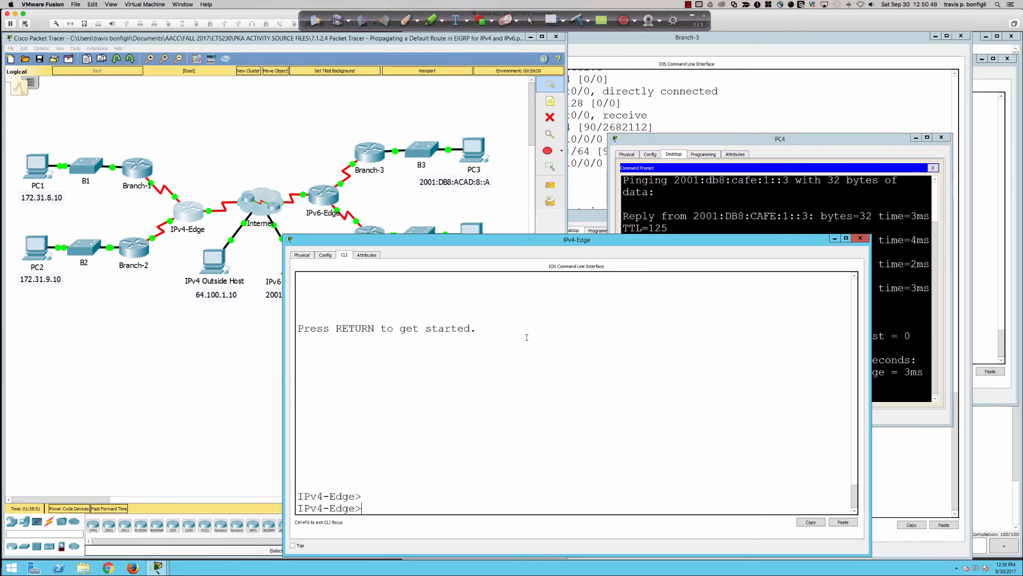
{"action": "type", "text": "en"}
{"action": "key", "text": "Return"}
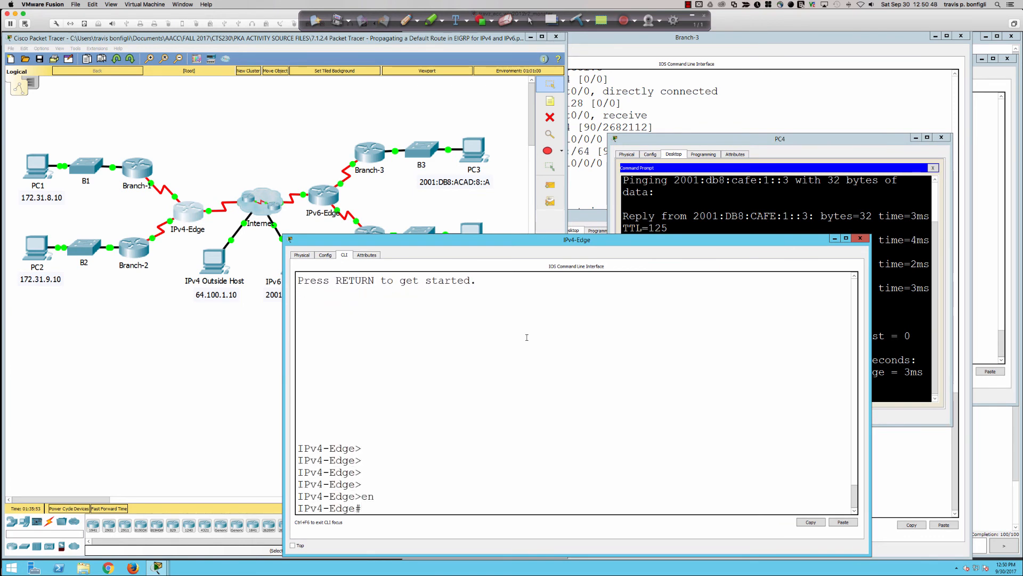
{"action": "key", "text": "Return"}
{"action": "key", "text": "Return"}
{"action": "key", "text": "Return"}
{"action": "key", "text": "Return"}
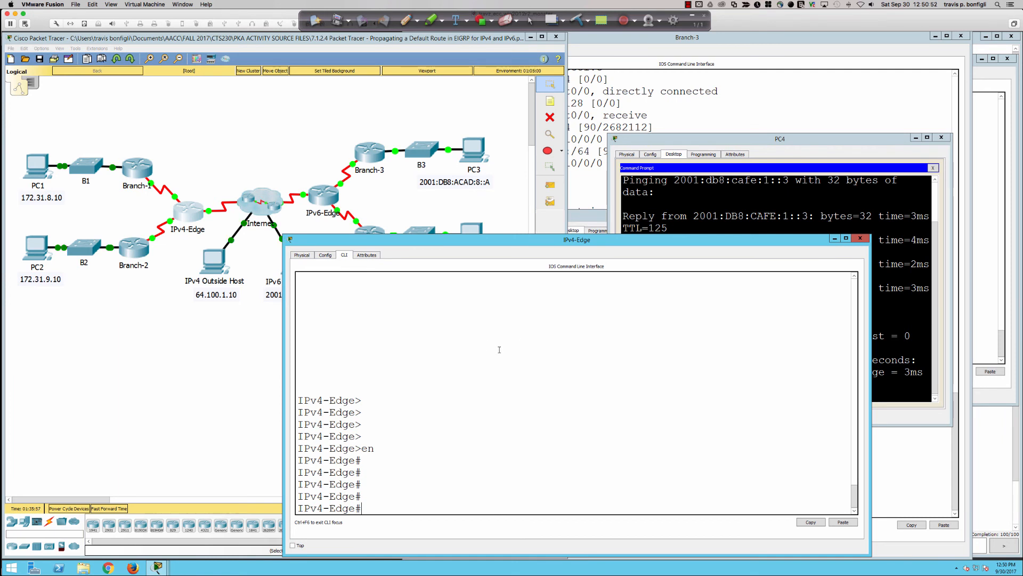
Annotate the topology with the pen: an arrow from IPv4-Edge to Branch-1 and the note "R+D" above B1
{"action": "left_click", "coordinate": [405, 20]}
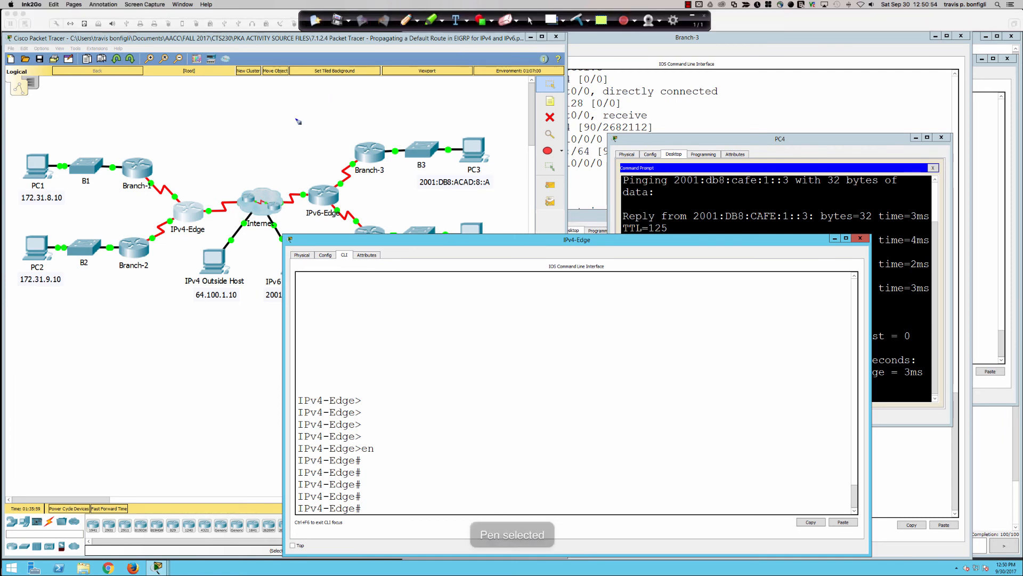
{"action": "mouse_move", "coordinate": [183, 209]}
{"action": "left_mouse_down"}
{"action": "mouse_move", "coordinate": [195, 200]}
{"action": "mouse_move", "coordinate": [156, 159]}
{"action": "mouse_move", "coordinate": [169, 153]}
{"action": "mouse_move", "coordinate": [159, 161]}
{"action": "left_mouse_up"}
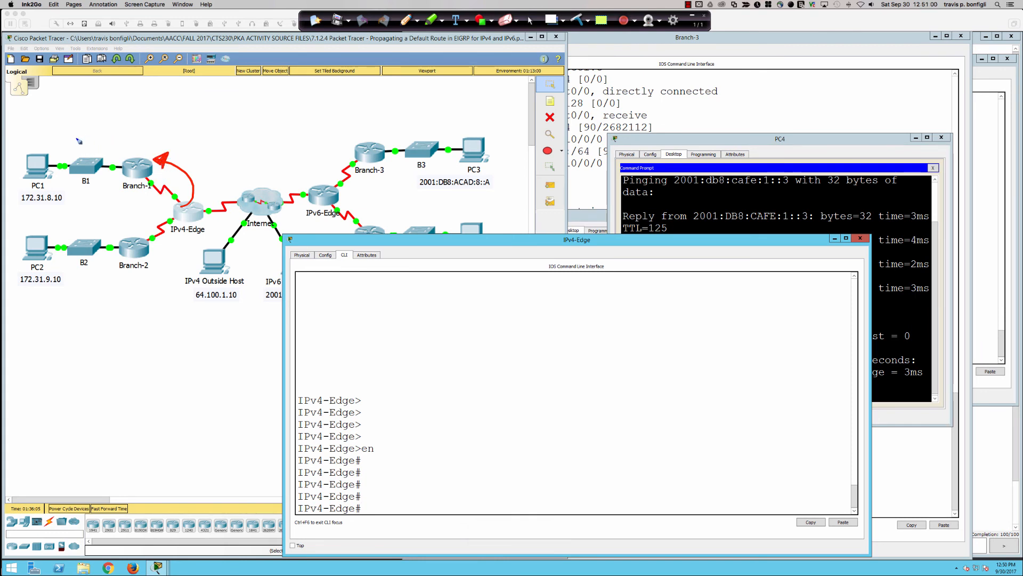
{"action": "mouse_move", "coordinate": [75, 149]}
{"action": "left_mouse_down"}
{"action": "mouse_move", "coordinate": [80, 128]}
{"action": "mouse_move", "coordinate": [89, 143]}
{"action": "mouse_move", "coordinate": [101, 118]}
{"action": "mouse_move", "coordinate": [102, 136]}
{"action": "left_mouse_up"}
{"action": "mouse_move", "coordinate": [180, 205]}
{"action": "left_mouse_down"}
{"action": "mouse_move", "coordinate": [191, 197]}
{"action": "mouse_move", "coordinate": [168, 162]}
{"action": "left_mouse_up"}
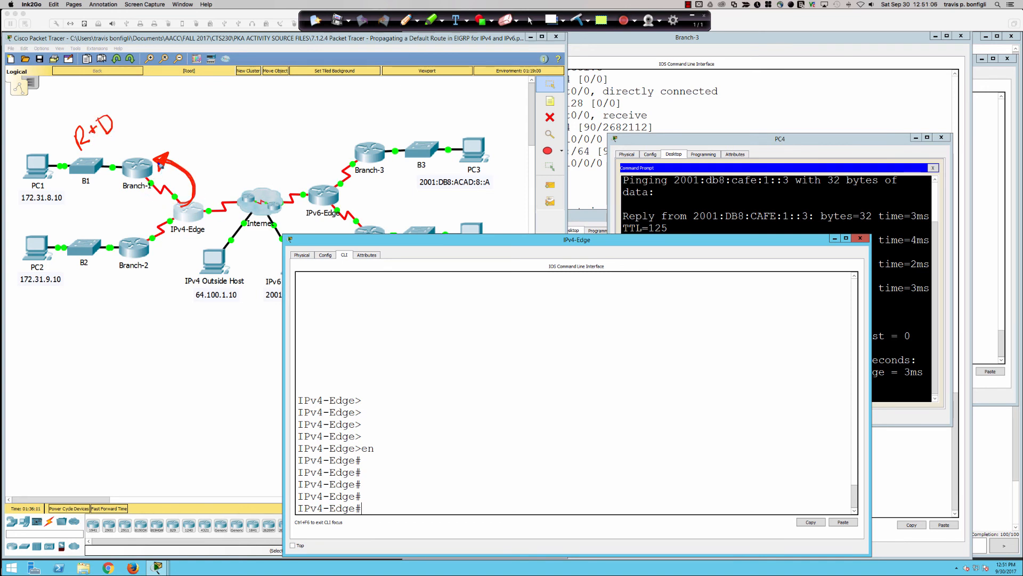
Mark the IPv4-Edge to Branch-2 link as blocked, sketch the traffic paths around B2, and clear all the ink
{"action": "mouse_move", "coordinate": [158, 240]}
{"action": "left_mouse_down"}
{"action": "mouse_move", "coordinate": [144, 229]}
{"action": "mouse_move", "coordinate": [160, 250]}
{"action": "left_mouse_up"}
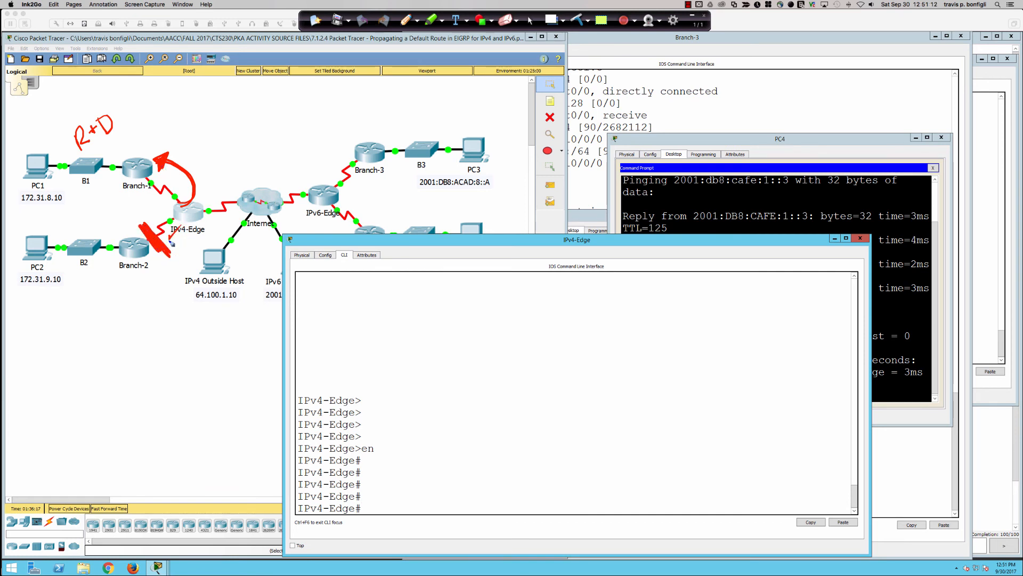
{"action": "mouse_move", "coordinate": [174, 250]}
{"action": "left_mouse_down"}
{"action": "mouse_move", "coordinate": [114, 292]}
{"action": "mouse_move", "coordinate": [122, 286]}
{"action": "left_mouse_up"}
{"action": "mouse_move", "coordinate": [71, 245]}
{"action": "left_mouse_down"}
{"action": "mouse_move", "coordinate": [54, 251]}
{"action": "mouse_move", "coordinate": [125, 234]}
{"action": "mouse_move", "coordinate": [61, 239]}
{"action": "mouse_move", "coordinate": [51, 259]}
{"action": "left_mouse_up"}
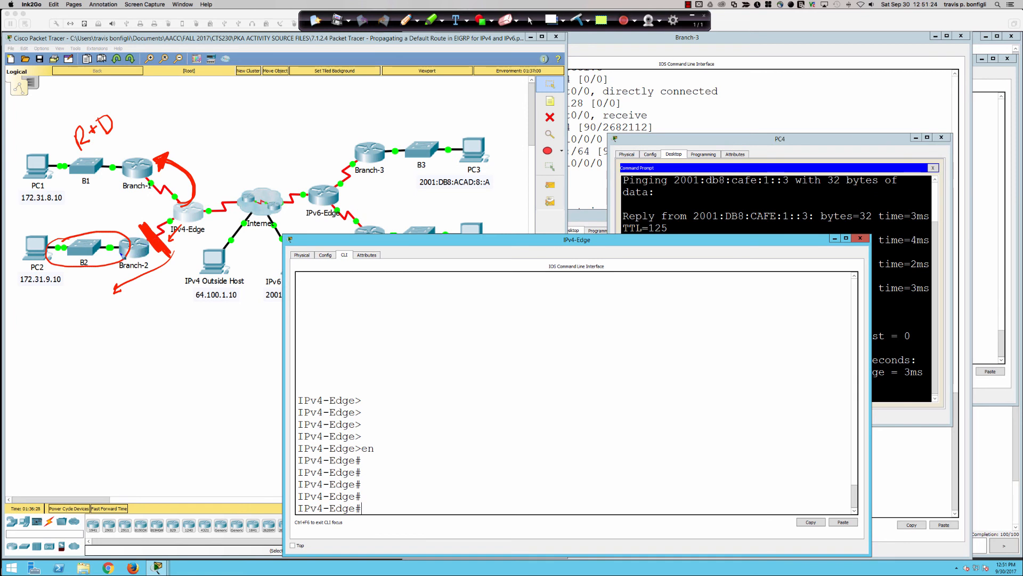
{"action": "mouse_move", "coordinate": [107, 259]}
{"action": "left_mouse_down"}
{"action": "mouse_move", "coordinate": [263, 173]}
{"action": "mouse_move", "coordinate": [250, 184]}
{"action": "left_mouse_up"}
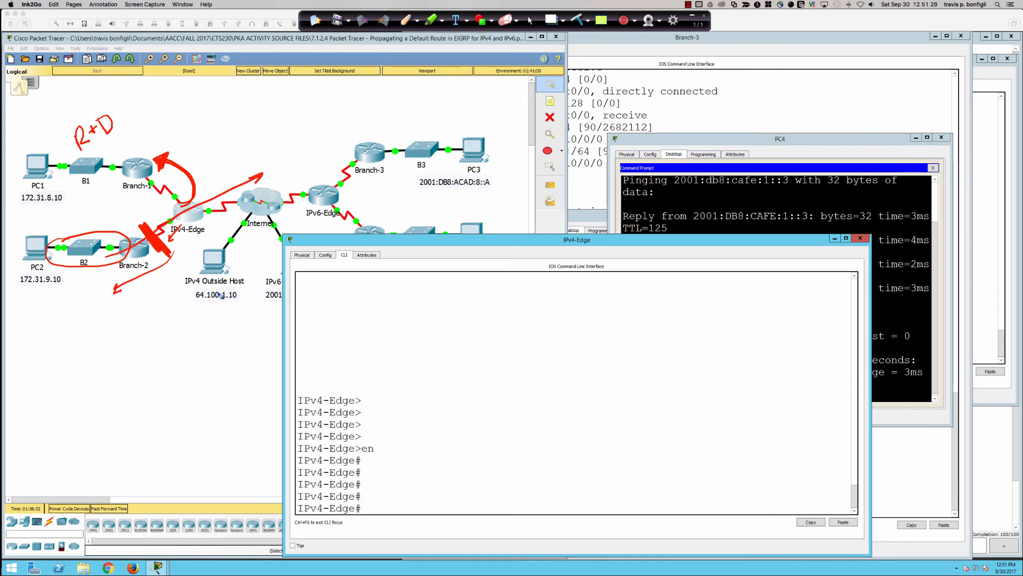
{"action": "mouse_move", "coordinate": [101, 236]}
{"action": "left_mouse_down"}
{"action": "mouse_move", "coordinate": [60, 271]}
{"action": "mouse_move", "coordinate": [89, 230]}
{"action": "mouse_move", "coordinate": [110, 261]}
{"action": "mouse_move", "coordinate": [72, 237]}
{"action": "mouse_move", "coordinate": [74, 249]}
{"action": "left_mouse_up"}
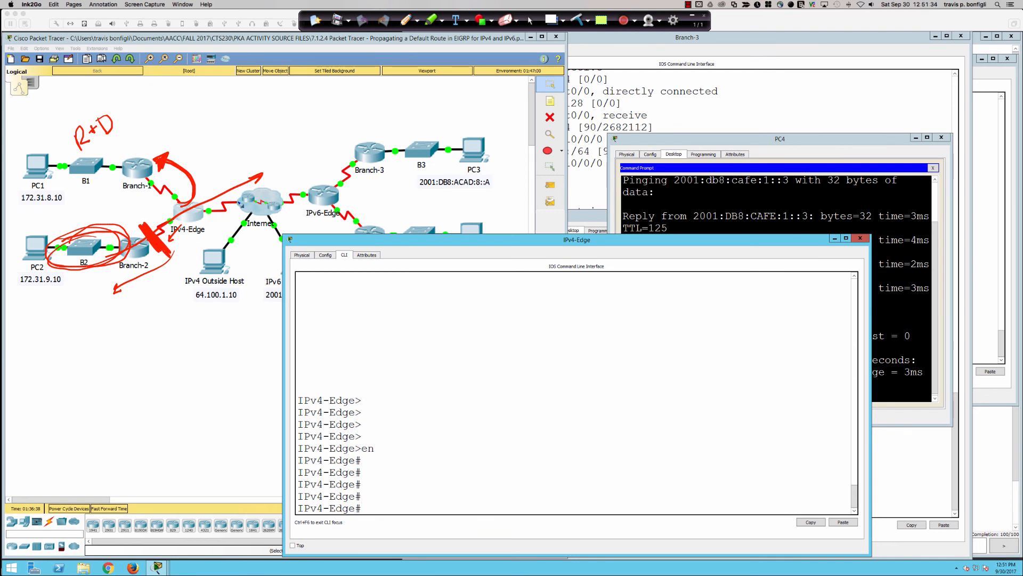
{"action": "left_click", "coordinate": [578, 20]}
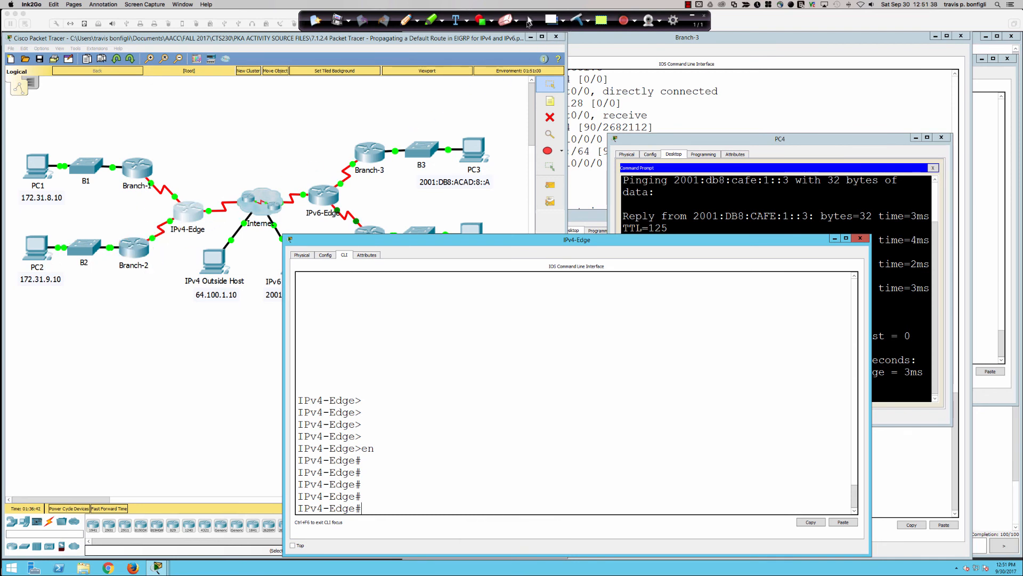
{"action": "left_click", "coordinate": [528, 21]}
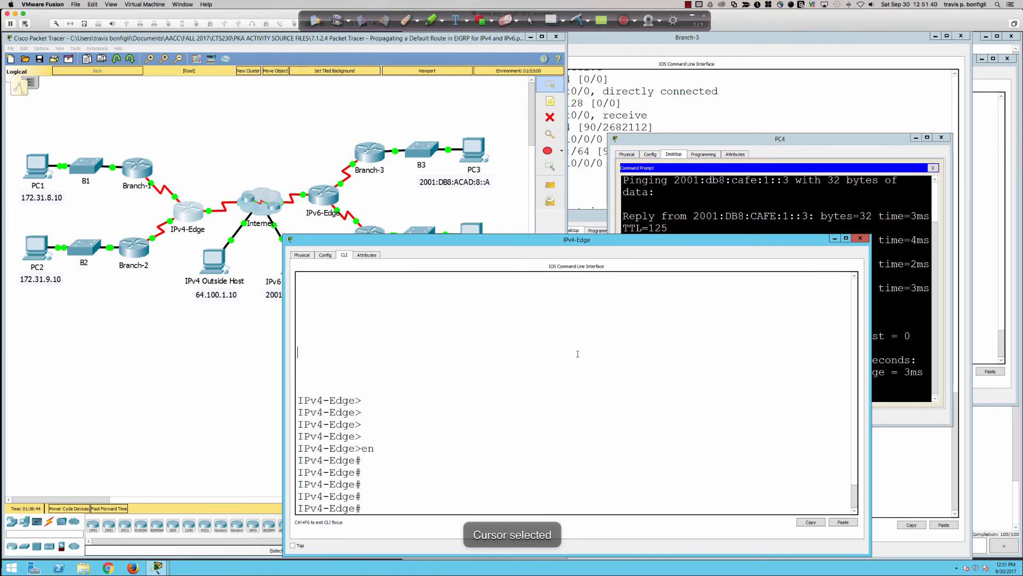
Enter global configuration mode on IPv4-Edge with conf t
{"action": "key", "text": "Return"}
{"action": "key", "text": "Return"}
{"action": "key", "text": "Return"}
{"action": "key", "text": "Return"}
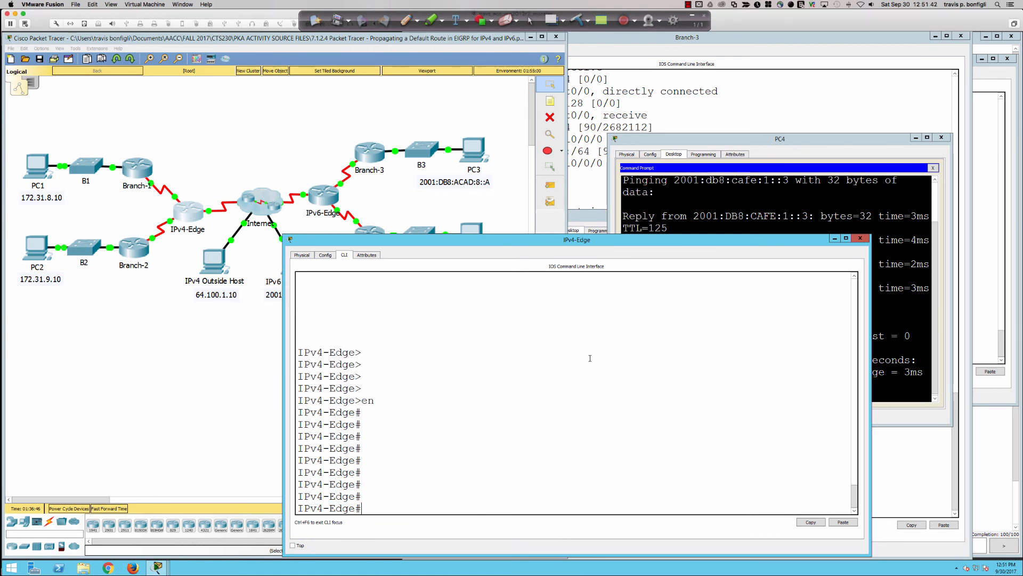
{"action": "type", "text": "cofn t"}
{"action": "key", "text": "Return"}
{"action": "type", "text": "conf t"}
{"action": "key", "text": "Return"}
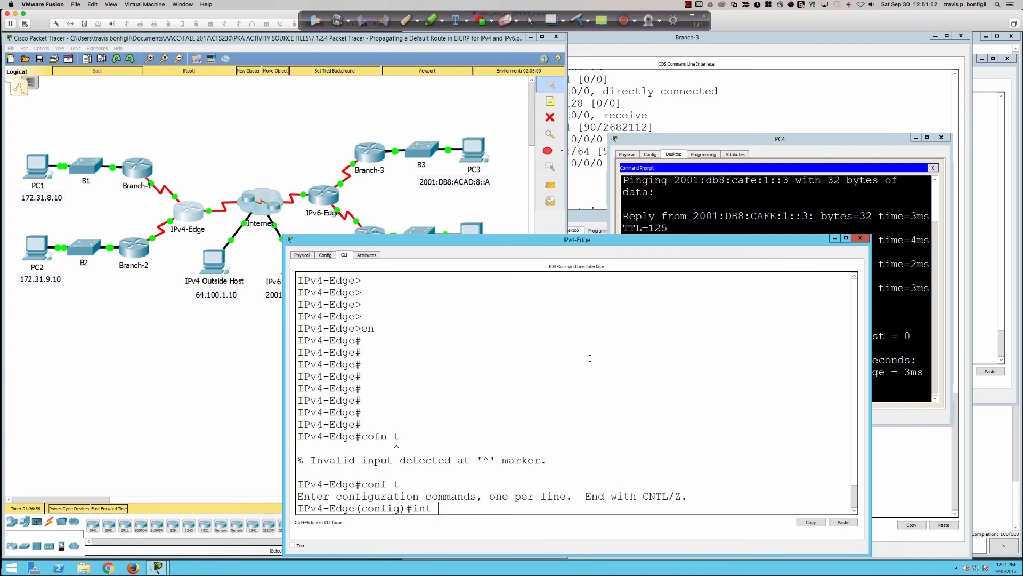
Display IPv4-Edge's interface summary from configuration mode with do sh ip int bri
{"action": "key", "text": "BackSpace"}
{"action": "key", "text": "BackSpace"}
{"action": "key", "text": "BackSpace"}
{"action": "type", "text": "do sh ip int bri"}
{"action": "key", "text": "Return"}
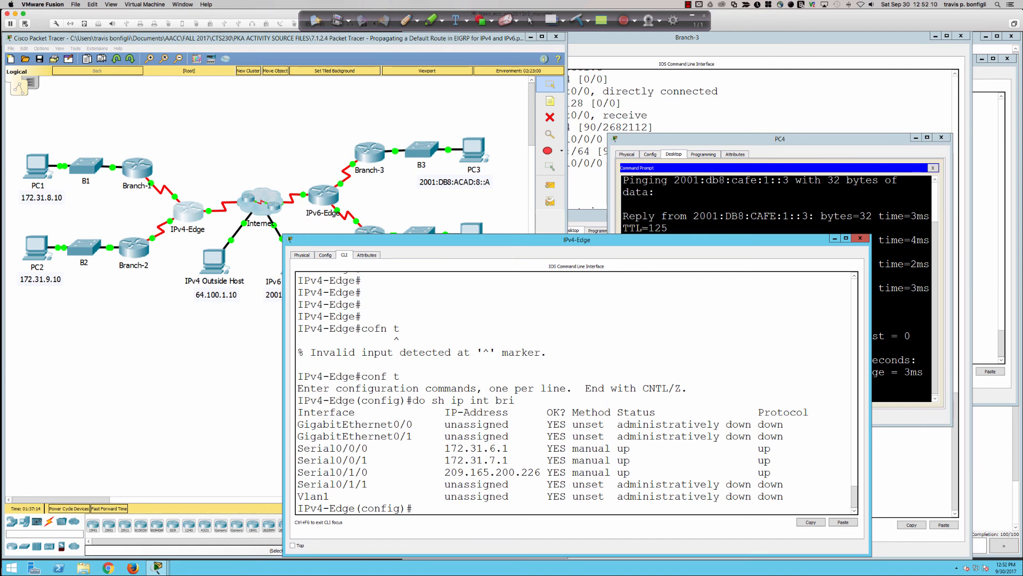
Enter interface configuration for s0/0/0 on IPv4-Edge and shut the interface down
{"action": "type", "text": "int s0/0/0"}
{"action": "key", "text": "Return"}
{"action": "type", "text": "shut"}
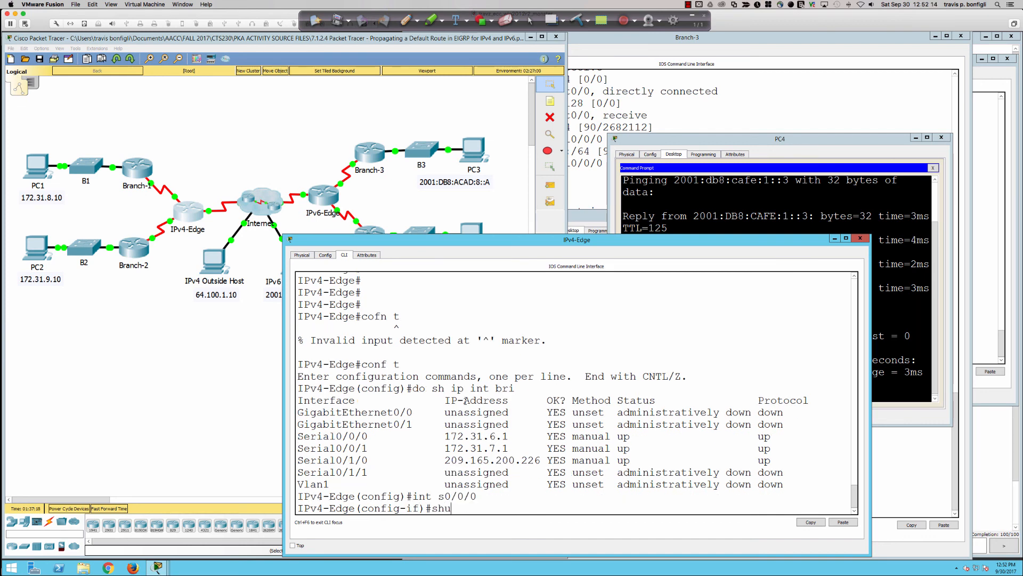
{"action": "key", "text": "Return"}
Re-enable interface s0/0/0 on IPv4-Edge with no shut
{"action": "key", "text": "Return"}
{"action": "type", "text": "no shut"}
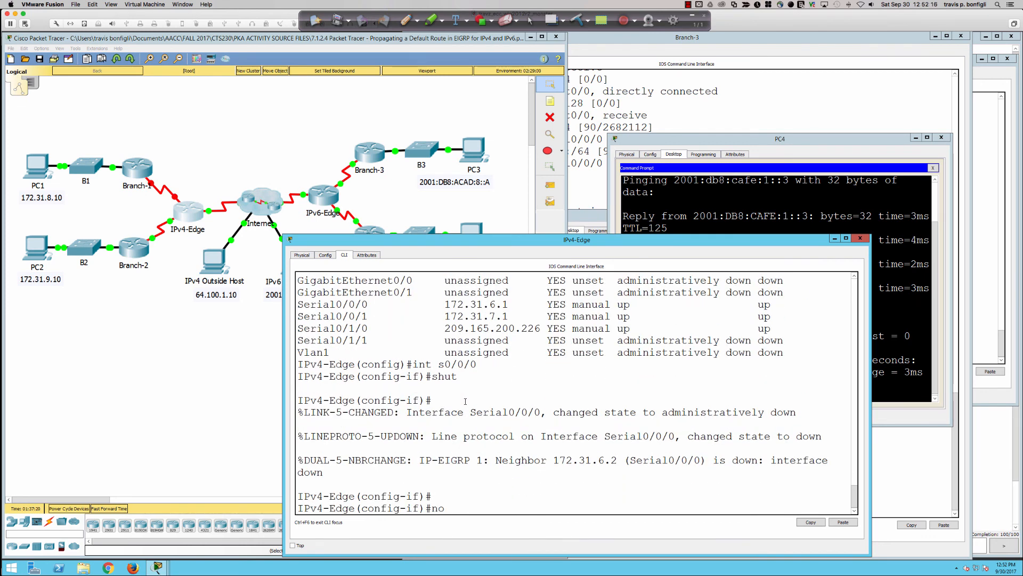
{"action": "key", "text": "Return"}
{"action": "key", "text": "Return"}
{"action": "key", "text": "Return"}
{"action": "key", "text": "Return"}
{"action": "key", "text": "Return"}
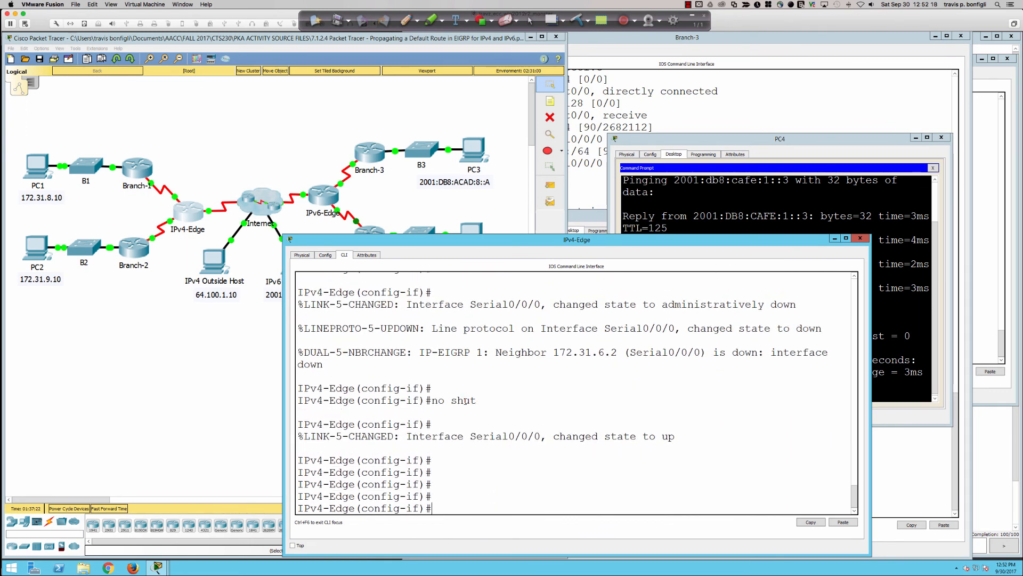
{"action": "key", "text": "Return"}
{"action": "key", "text": "Return"}
{"action": "key", "text": "Return"}
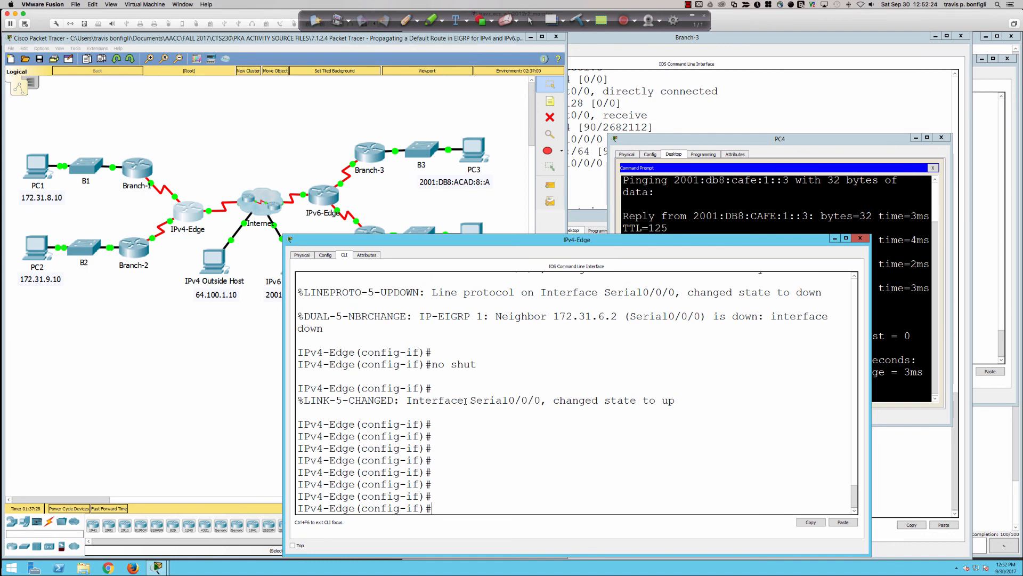
Configure a default summary route on s0/0/0 with ip summary-address eigrp 1 0.0.0.0 0.0.0.0, checking the syntax help for its arguments
{"action": "type", "text": "ip summ"}
{"action": "key", "text": "Tab"}
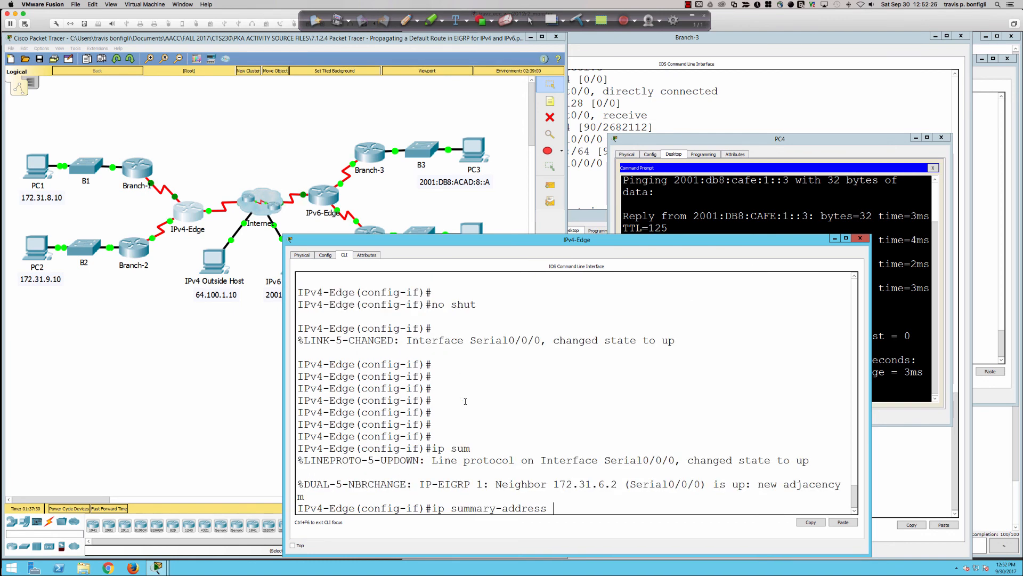
{"action": "type", "text": "ei"}
{"action": "key", "text": "Tab"}
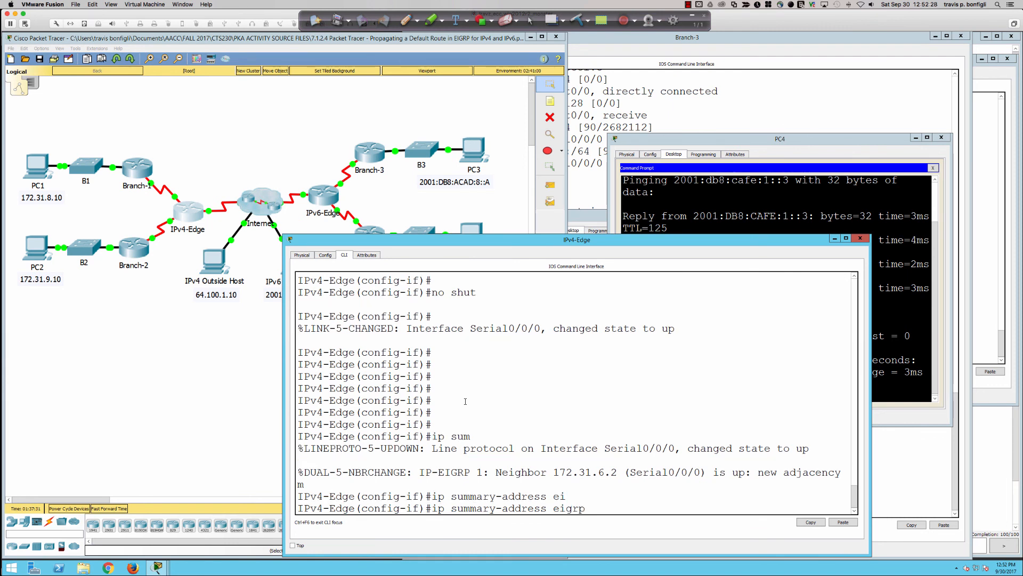
{"action": "type", "text": "?"}
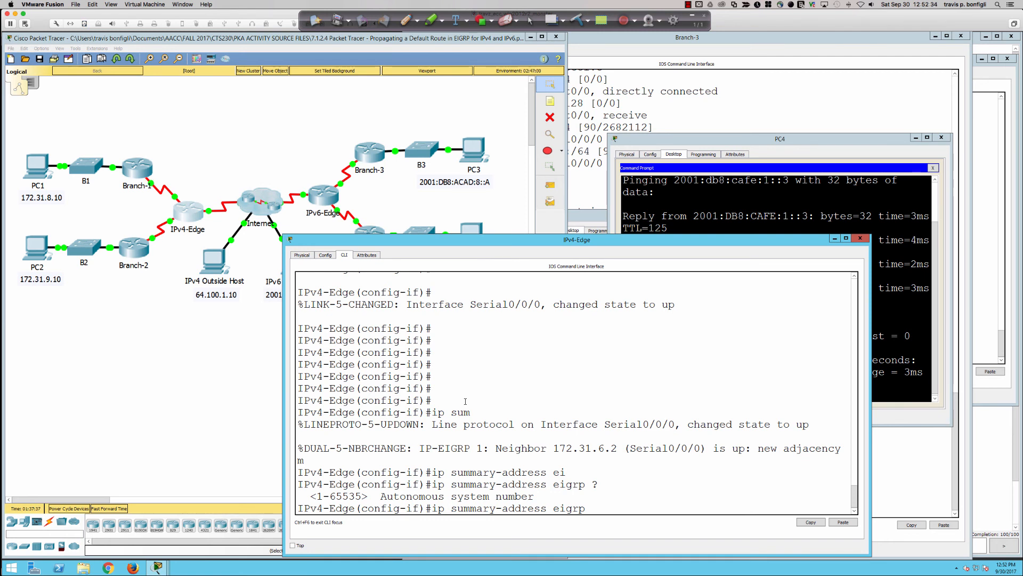
{"action": "type", "text": "1 ?"}
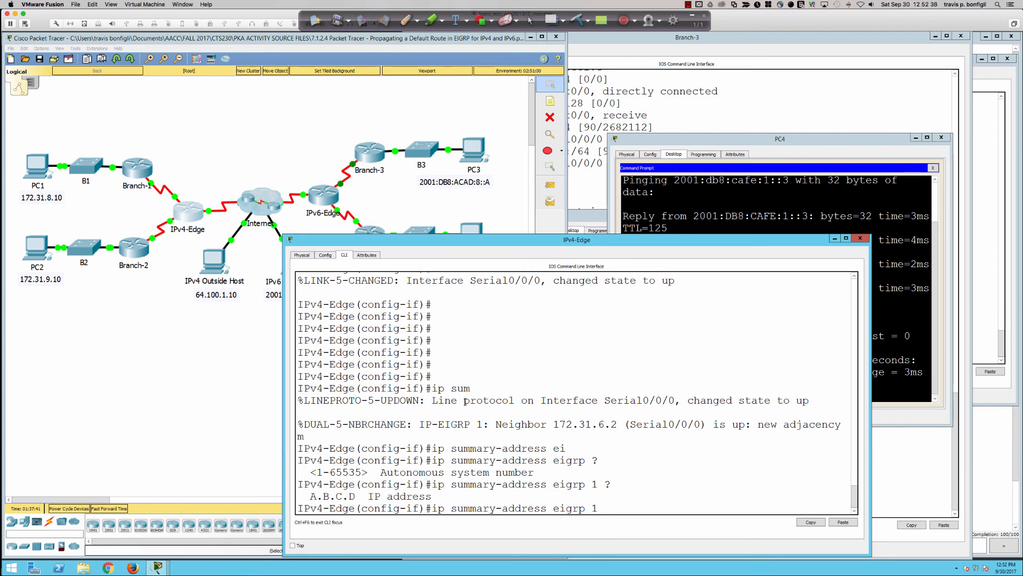
{"action": "type", "text": "0.0.0.0 0.0.0.0"}
{"action": "key", "text": "Return"}
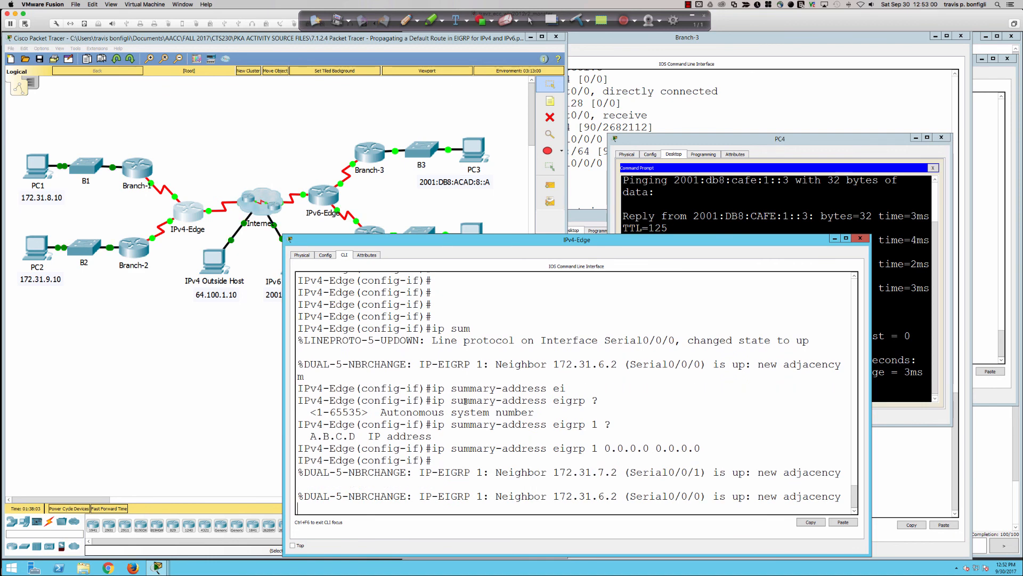
{"action": "key", "text": "Return"}
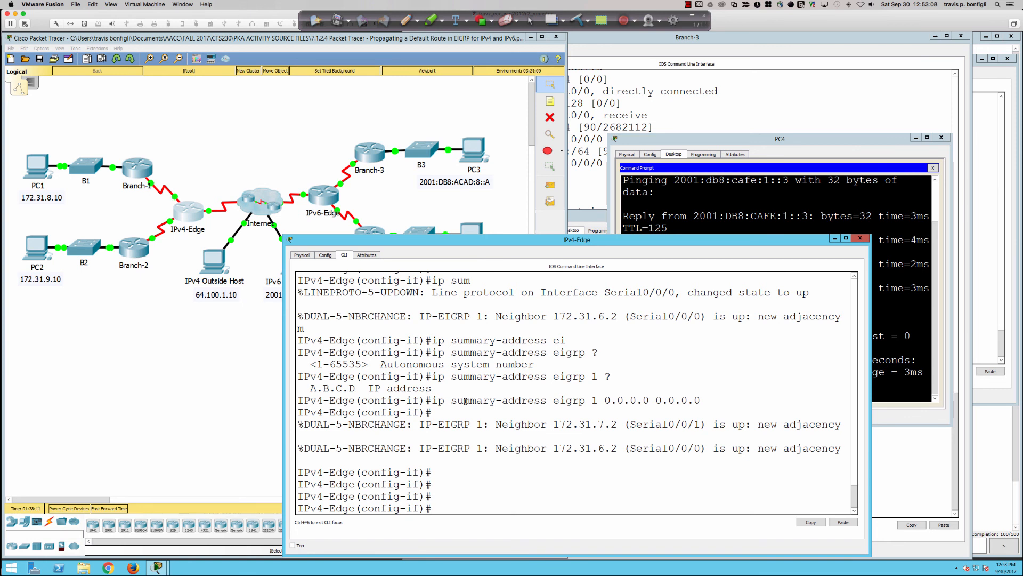
Enter router eigrp 1 on IPv4-Edge and remove static route redistribution with no redistribute static
{"action": "type", "text": "router eigrp 1"}
{"action": "key", "text": "Return"}
{"action": "type", "text": "no "}
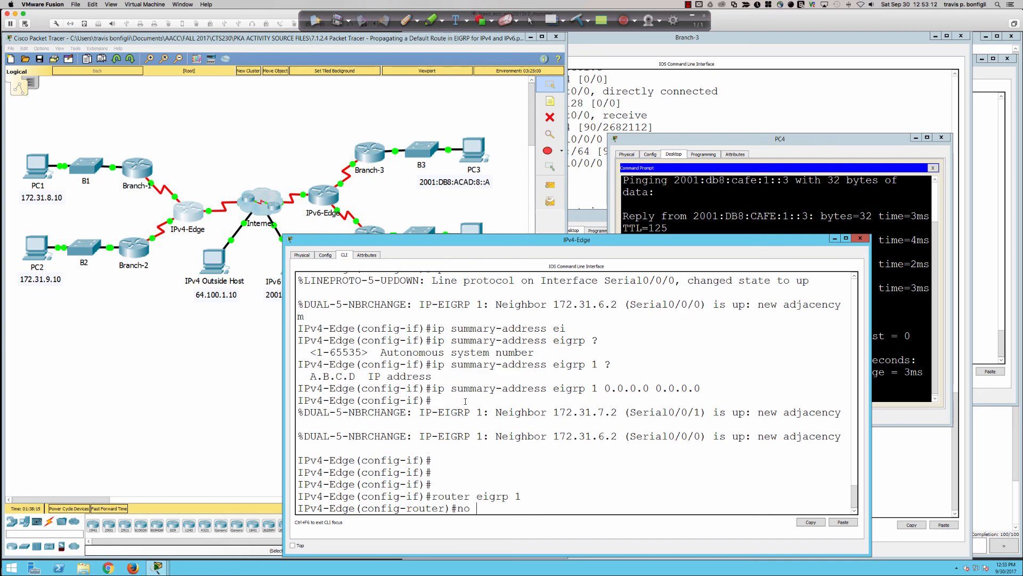
{"action": "type", "text": "redi"}
{"action": "key", "text": "Tab"}
{"action": "type", "text": "st"}
{"action": "key", "text": "Tab"}
{"action": "key", "text": "Return"}
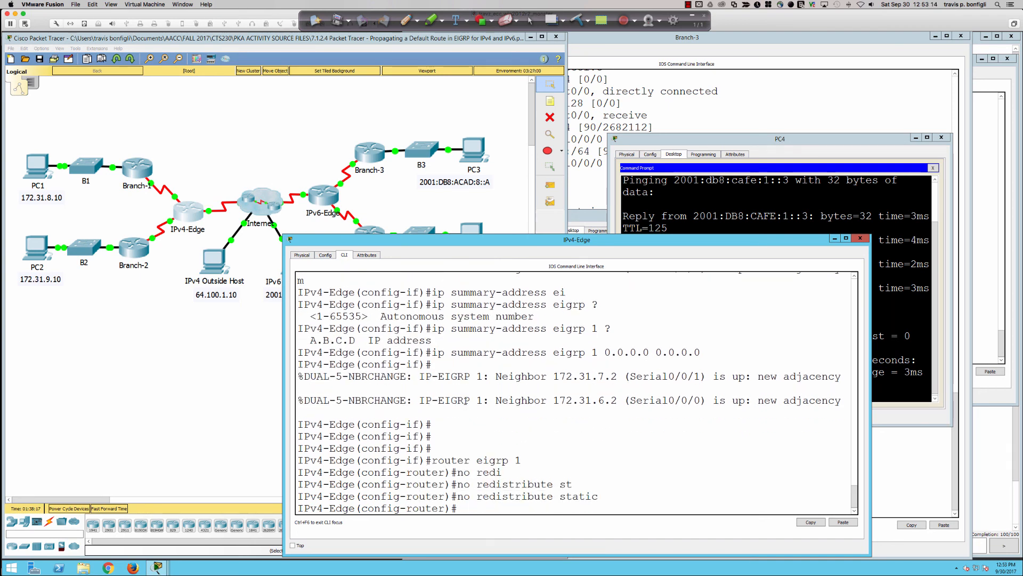
{"action": "key", "text": "Return"}
{"action": "key", "text": "Return"}
{"action": "key", "text": "Return"}
{"action": "key", "text": "Return"}
{"action": "key", "text": "Return"}
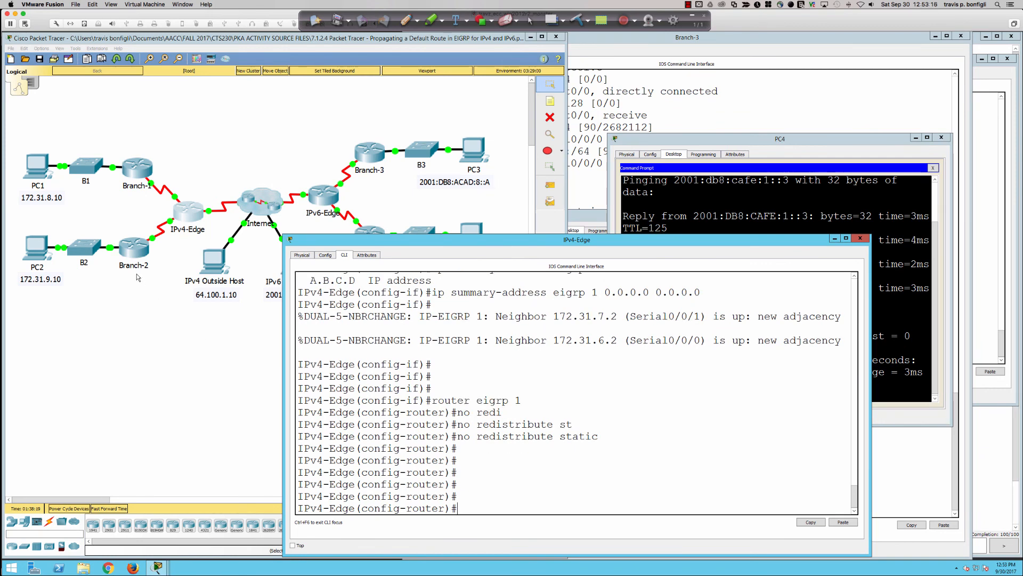
Open the Branch-2 router's command line and enter privileged EXEC mode with en
{"action": "left_click", "coordinate": [142, 250]}
{"action": "key", "text": "Return"}
{"action": "key", "text": "Return"}
{"action": "key", "text": "Return"}
{"action": "key", "text": "Return"}
{"action": "key", "text": "Return"}
{"action": "key", "text": "Return"}
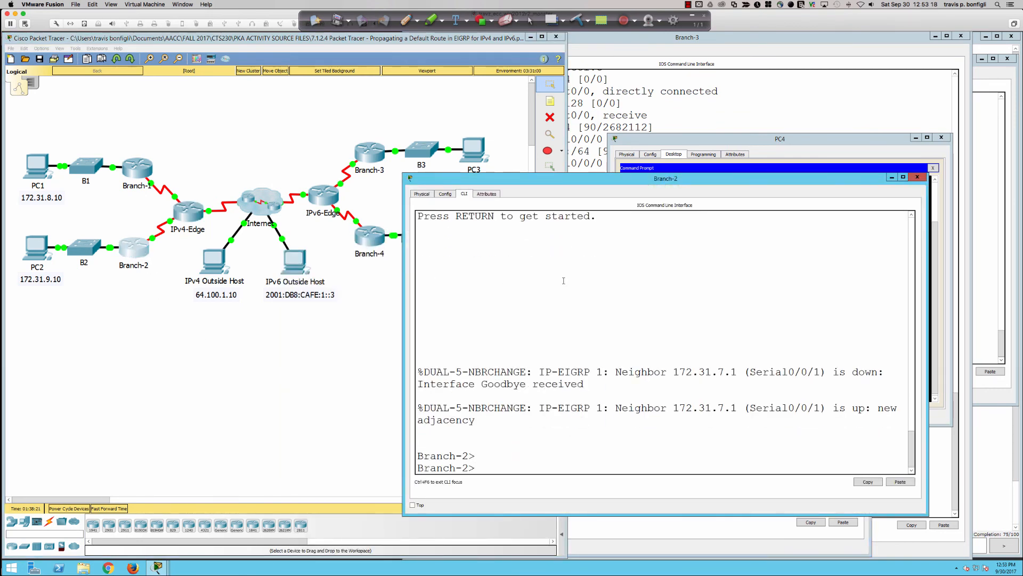
{"action": "type", "text": "en"}
{"action": "key", "text": "Return"}
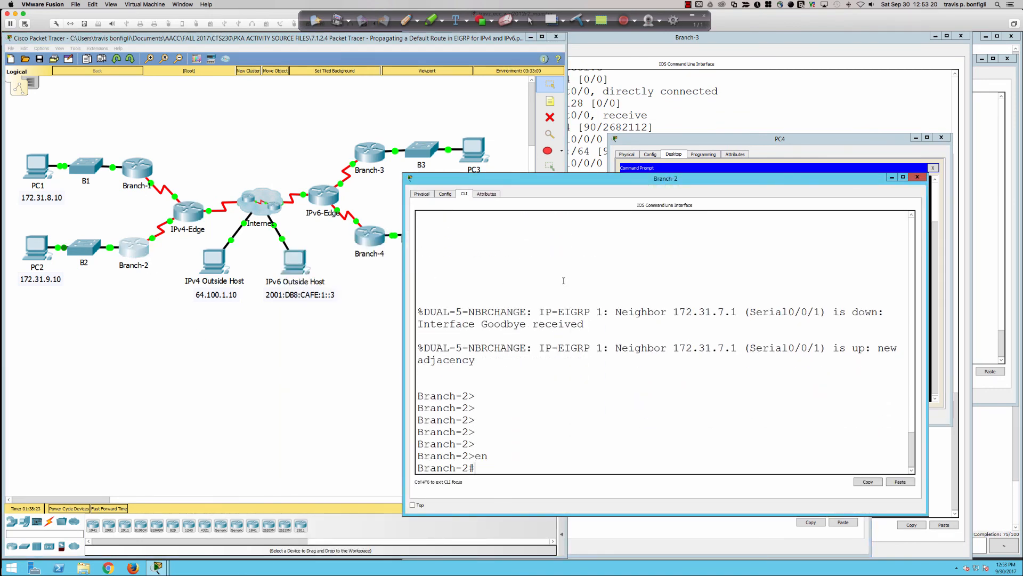
Display Branch-2's routing table with sh ip route and examine the gateway of last resort and route entries
{"action": "type", "text": "sh ip route"}
{"action": "key", "text": "Return"}
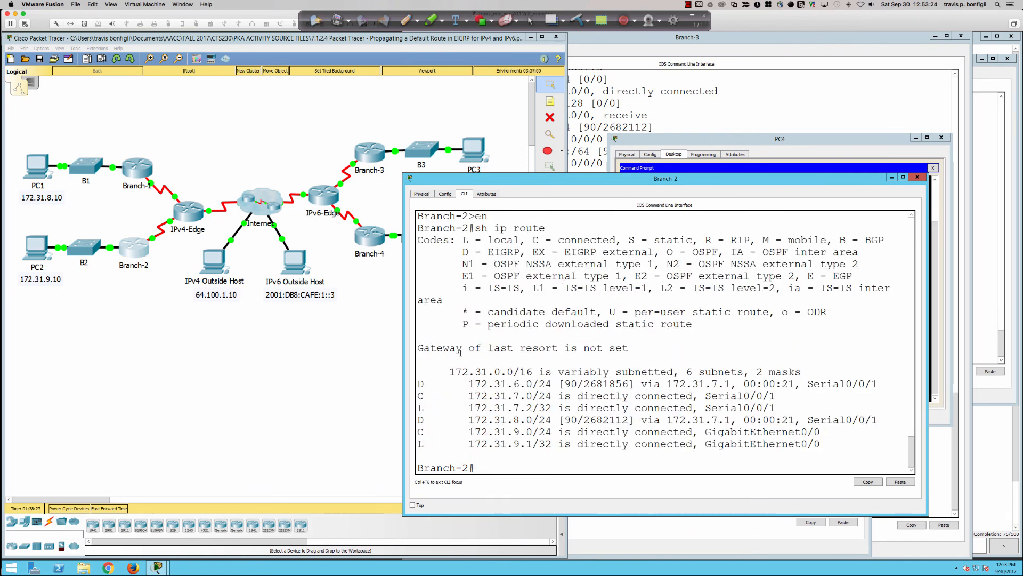
{"action": "left_click_drag", "start_coordinate": [418, 348], "coordinate": [710, 457]}
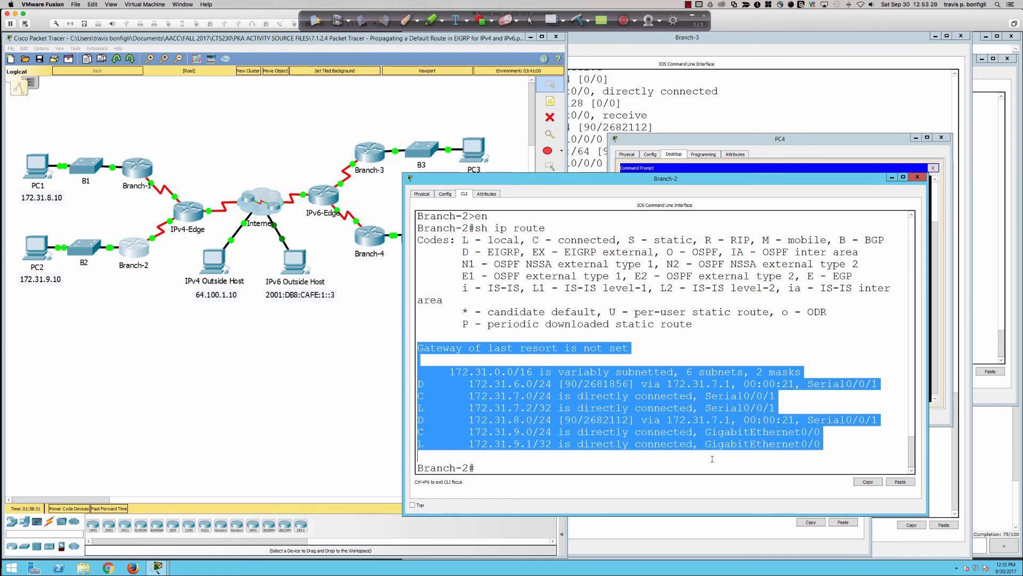
{"action": "left_click", "coordinate": [649, 408]}
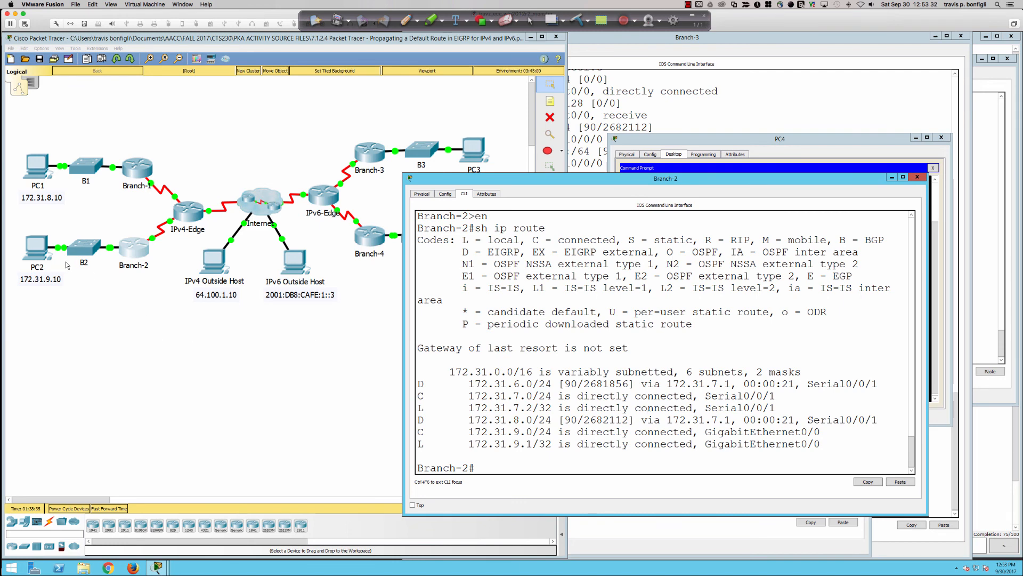
Repeat the ping to 64.100.1.10 from PC2's command prompt to test its access to the outside host
{"action": "left_click", "coordinate": [38, 254]}
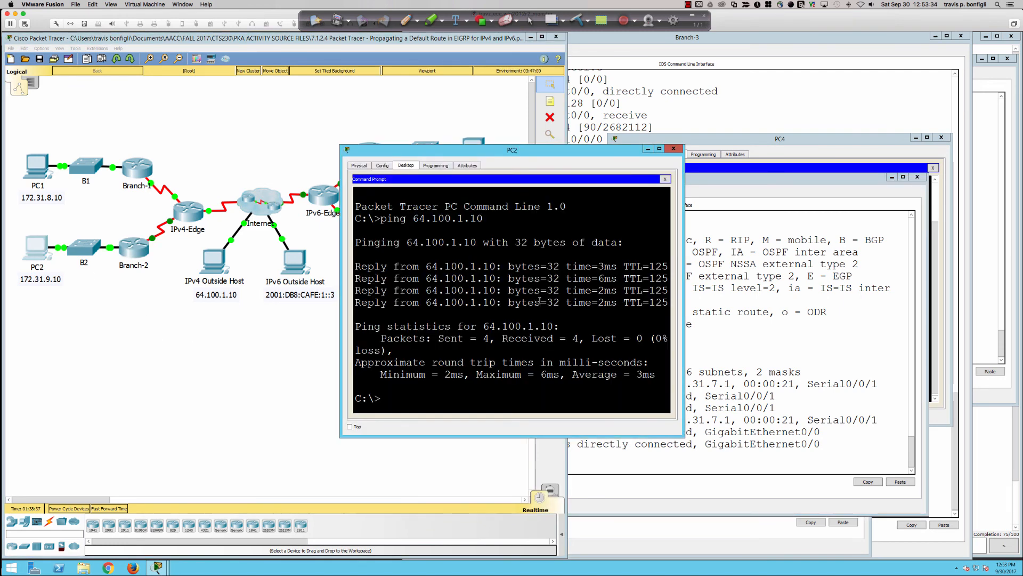
{"action": "key", "text": "Up"}
{"action": "key", "text": "Return"}
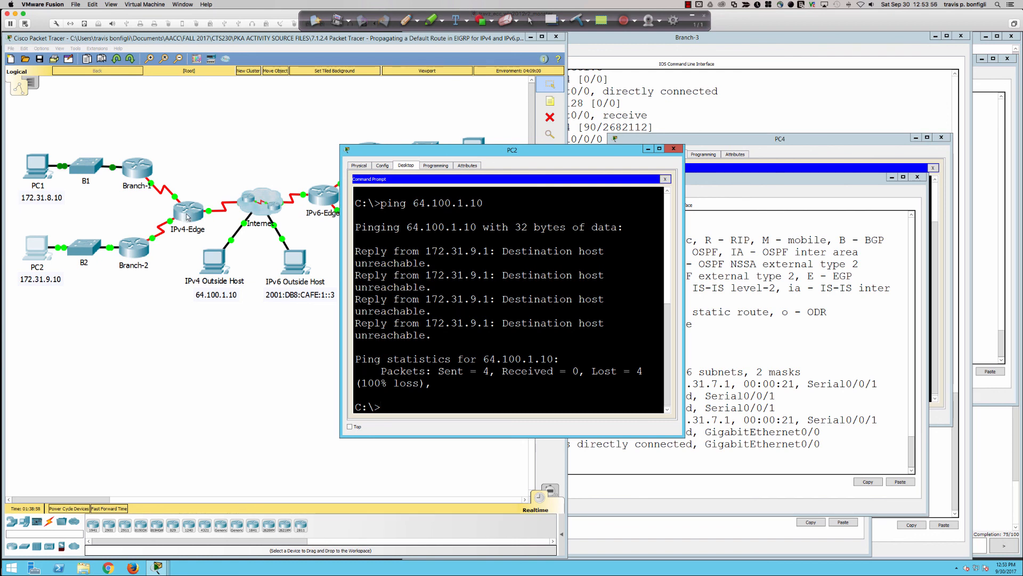
On Branch-1, enter privileged EXEC mode with en, display the routing table with sh ip route, and examine the gateway of last resort
{"action": "left_click", "coordinate": [134, 167]}
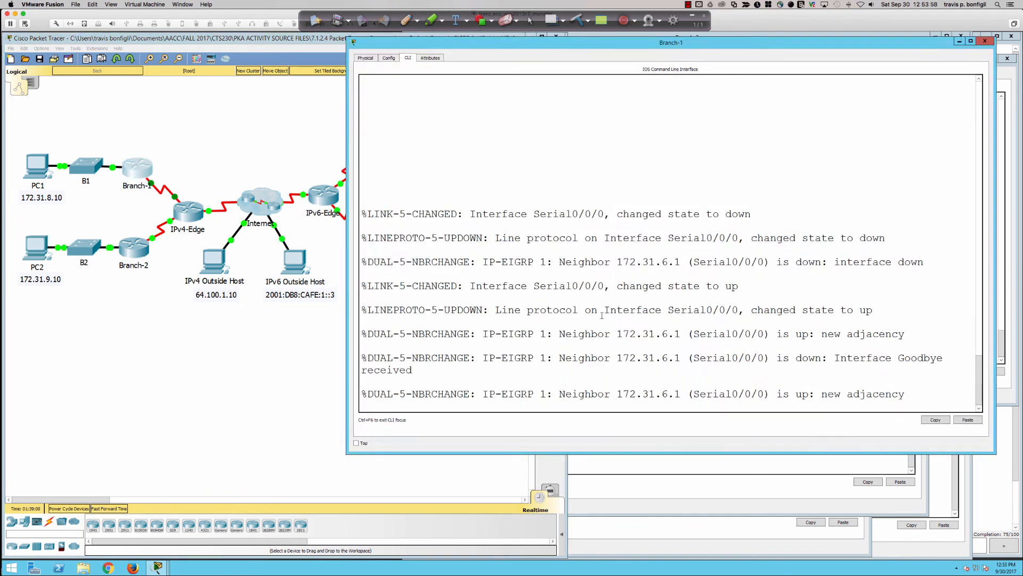
{"action": "key", "text": "Return"}
{"action": "key", "text": "Return"}
{"action": "key", "text": "Return"}
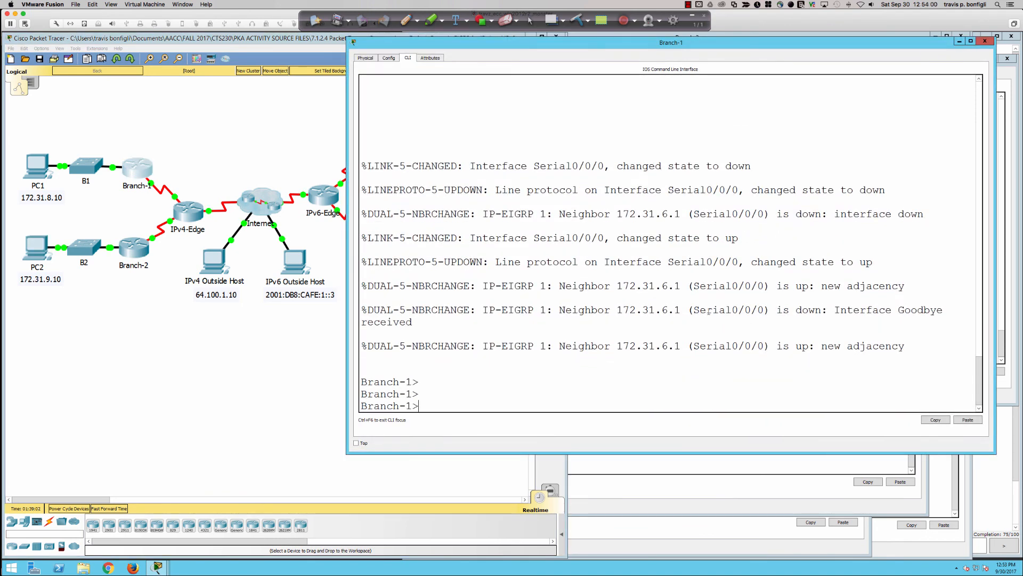
{"action": "type", "text": "en"}
{"action": "key", "text": "Return"}
{"action": "type", "text": "sh ip route"}
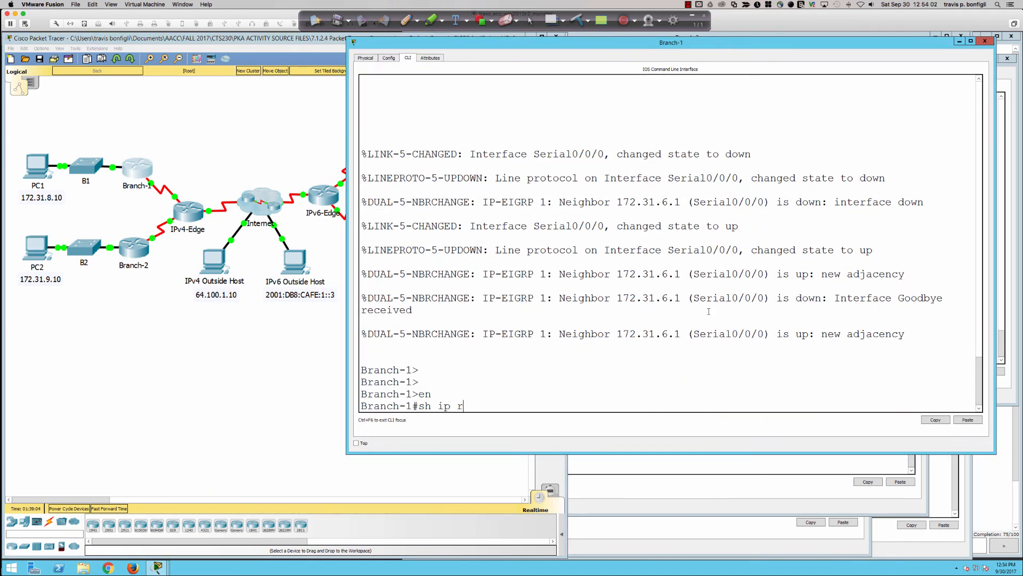
{"action": "key", "text": "Return"}
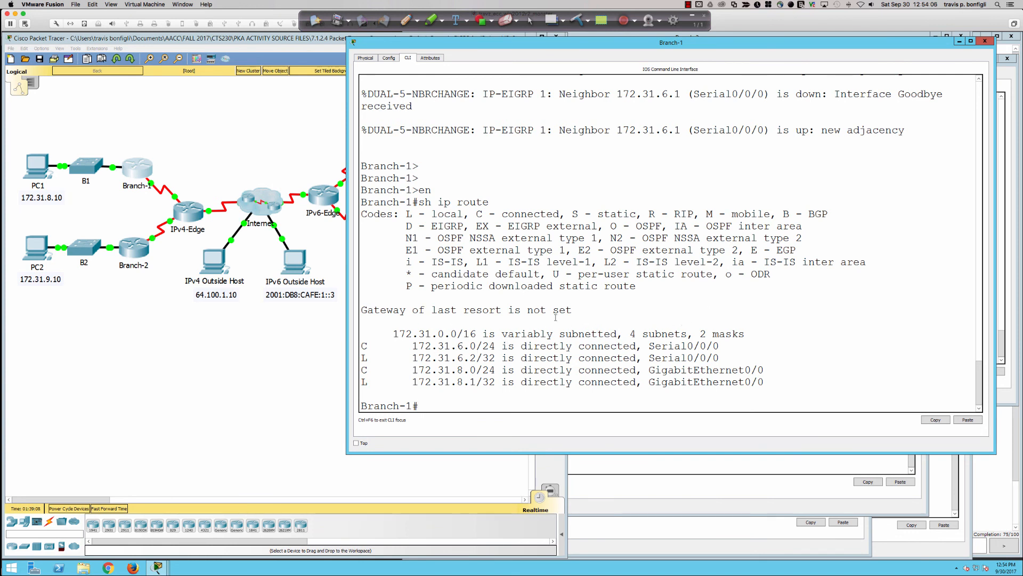
{"action": "left_click_drag", "start_coordinate": [578, 311], "coordinate": [356, 312]}
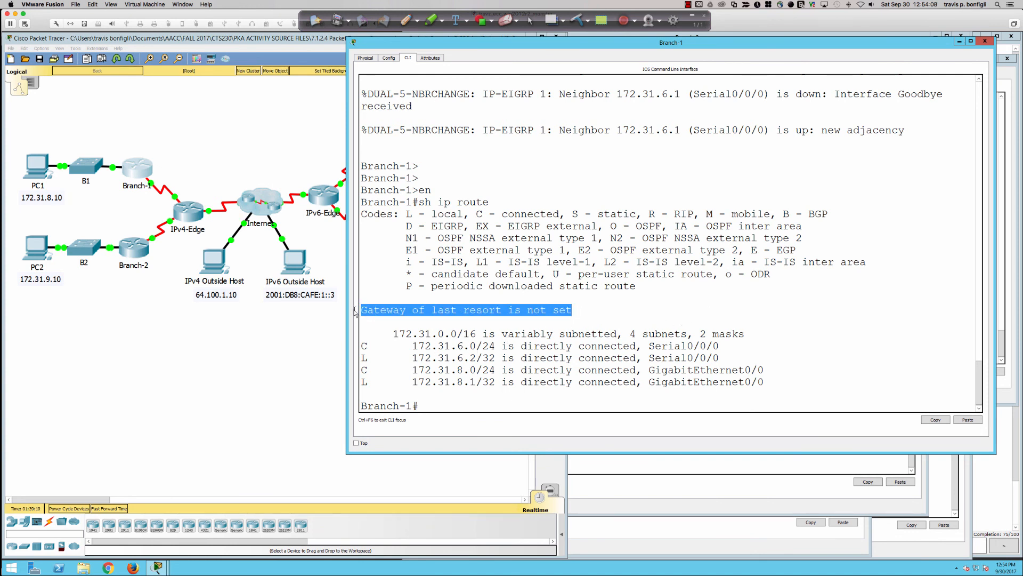
{"action": "left_click", "coordinate": [472, 296]}
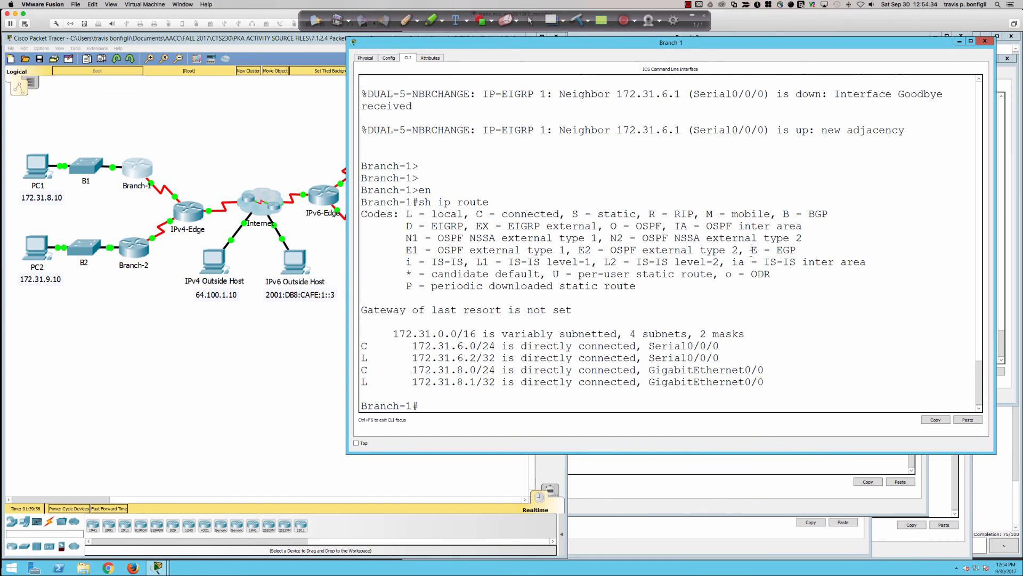
List Branch-1's EIGRP neighbors with sh ip eigrp neigh and examine the neighbor address
{"action": "scroll", "coordinate": [742, 266], "scroll_direction": "up", "scroll_amount": 4}
{"action": "scroll", "coordinate": [743, 266], "scroll_direction": "up", "scroll_amount": 3}
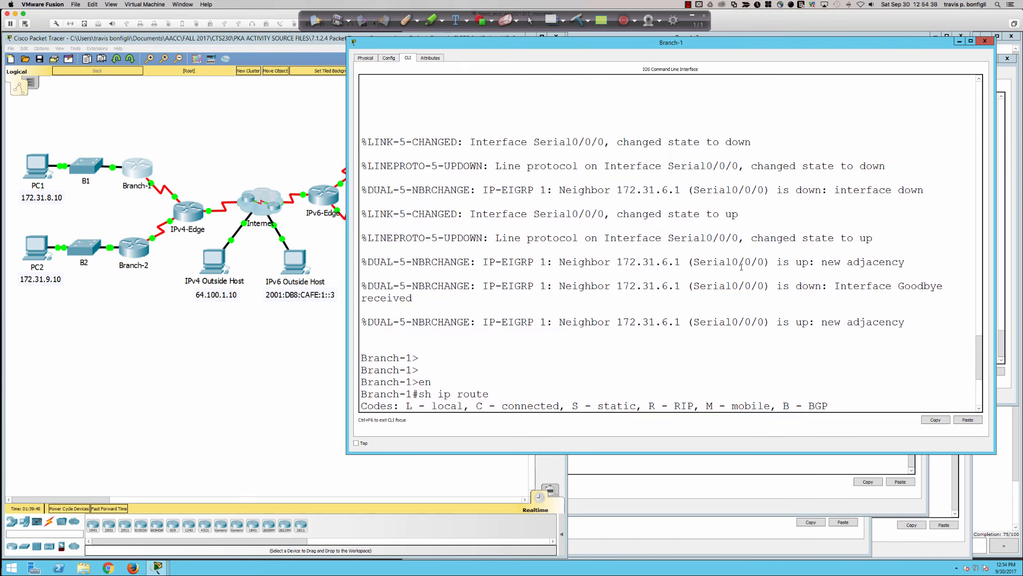
{"action": "scroll", "coordinate": [742, 266], "scroll_direction": "down", "scroll_amount": 7}
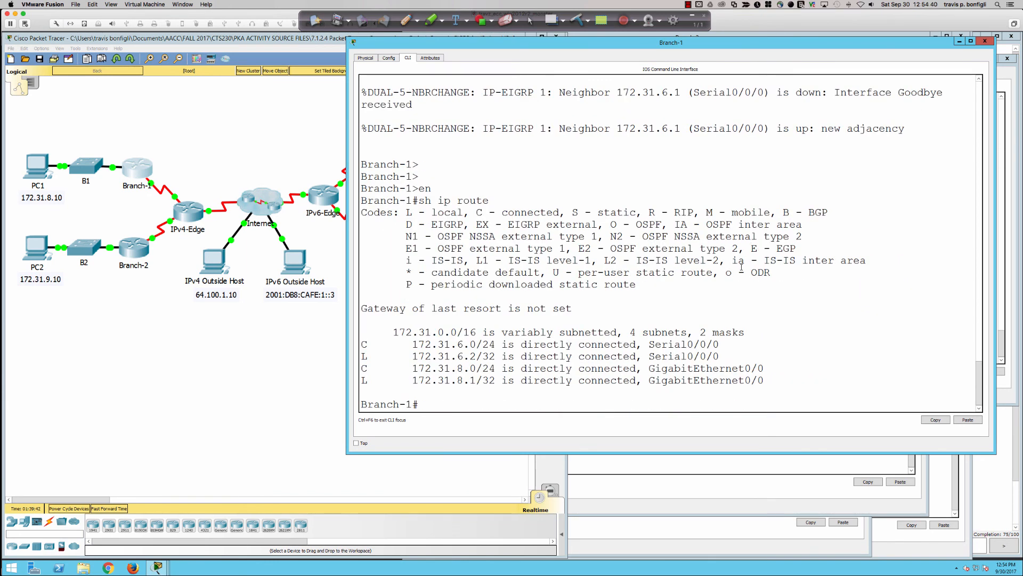
{"action": "type", "text": "sh ip eigrp neigh"}
{"action": "key", "text": "Return"}
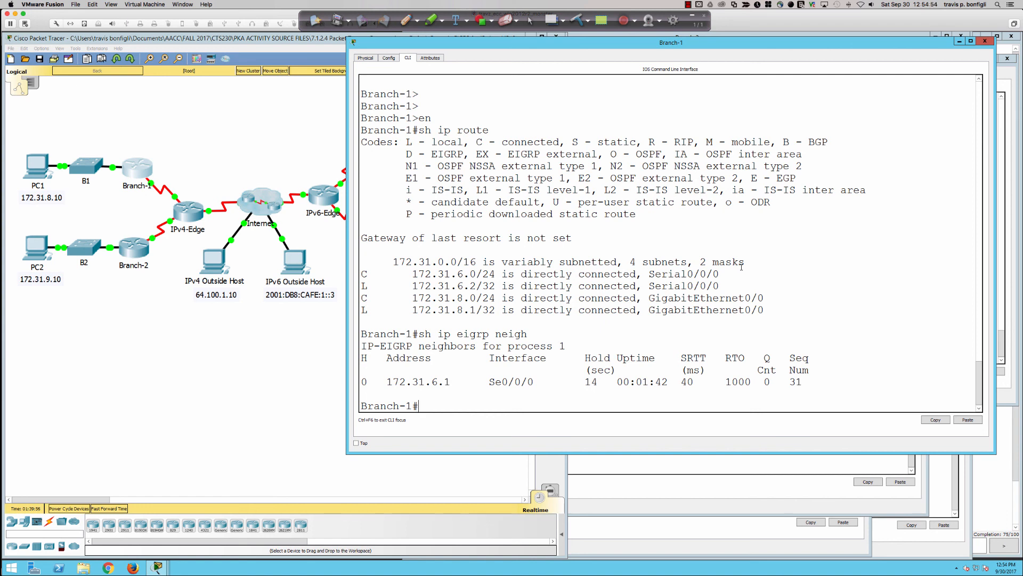
{"action": "left_click_drag", "start_coordinate": [426, 381], "coordinate": [457, 380]}
{"action": "left_click", "coordinate": [697, 330]}
Display IPv4-Edge's running configuration with do sh run and examine the EIGRP summary-address line under Serial0/0/0, including its last value
{"action": "left_click", "coordinate": [197, 209]}
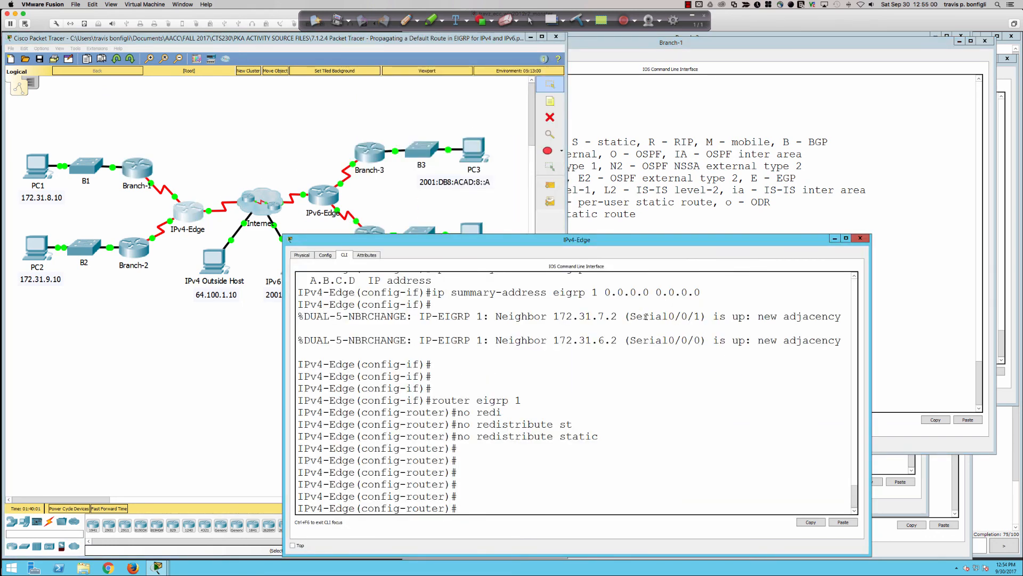
{"action": "key", "text": "Return"}
{"action": "key", "text": "Return"}
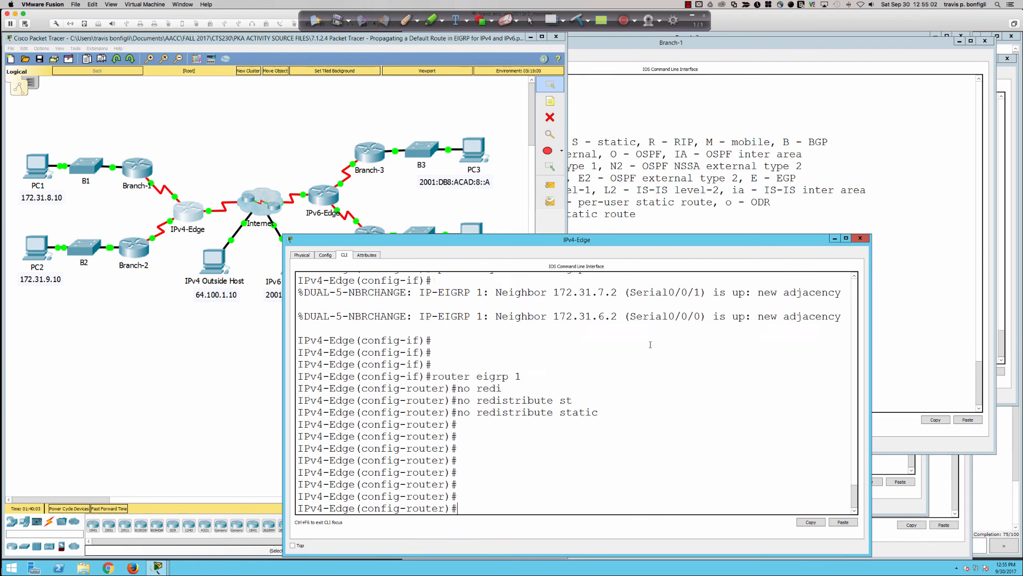
{"action": "type", "text": "do sh run"}
{"action": "key", "text": "Return"}
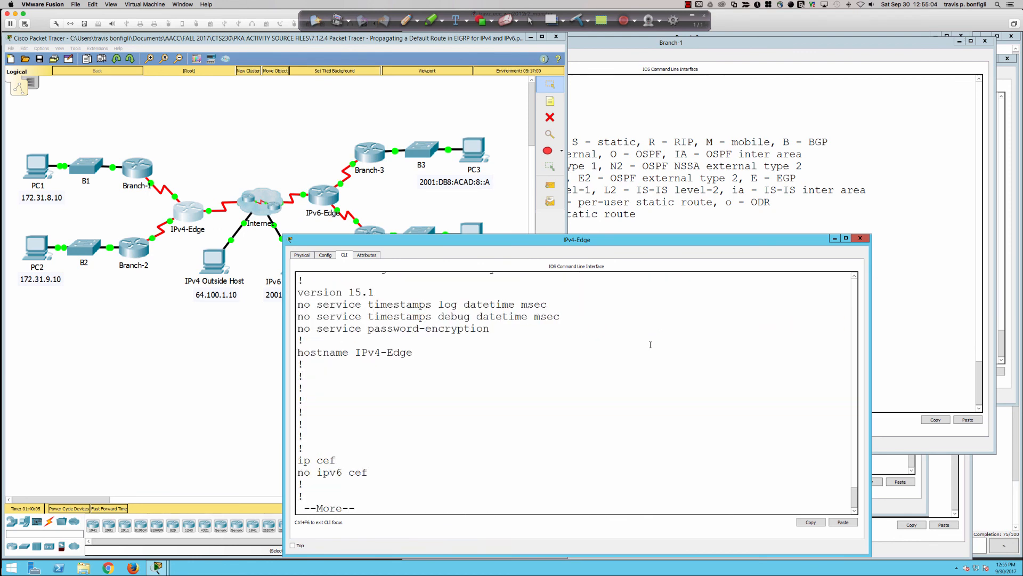
{"action": "key", "text": "space"}
{"action": "key", "text": "space"}
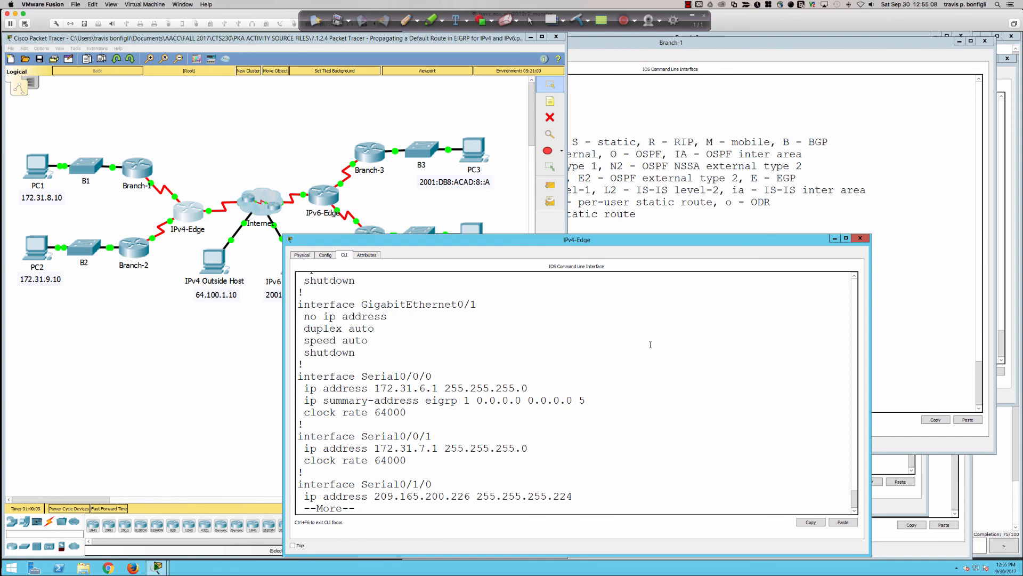
{"action": "key", "text": "q"}
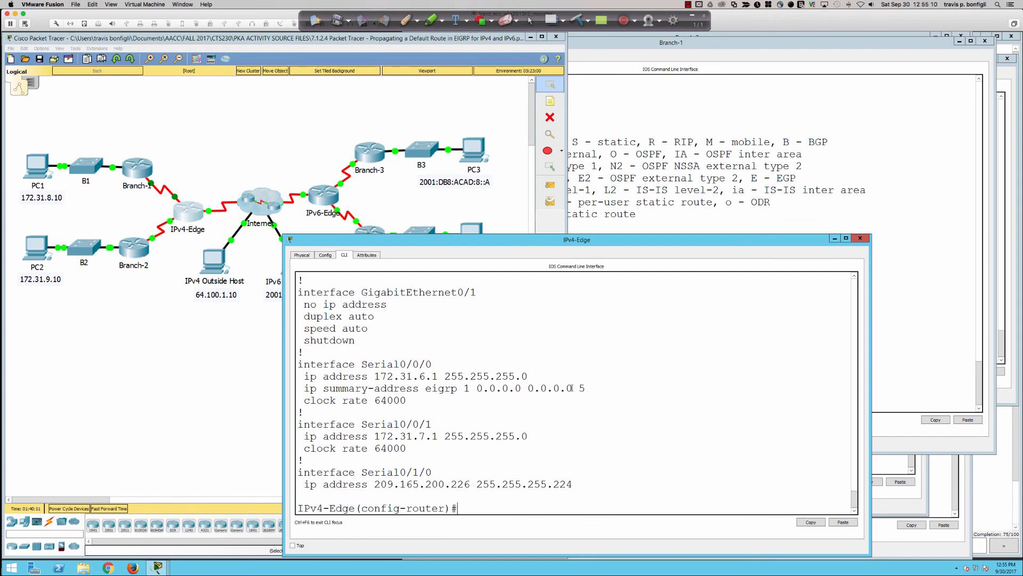
{"action": "double_click", "coordinate": [582, 388]}
{"action": "left_click_drag", "start_coordinate": [334, 388], "coordinate": [581, 388]}
{"action": "double_click", "coordinate": [582, 388]}
{"action": "left_click", "coordinate": [585, 388]}
Bring Branch-1's command line back into view, then switch to the presentation's EIGRP Default Route title slide
{"action": "left_click", "coordinate": [147, 174]}
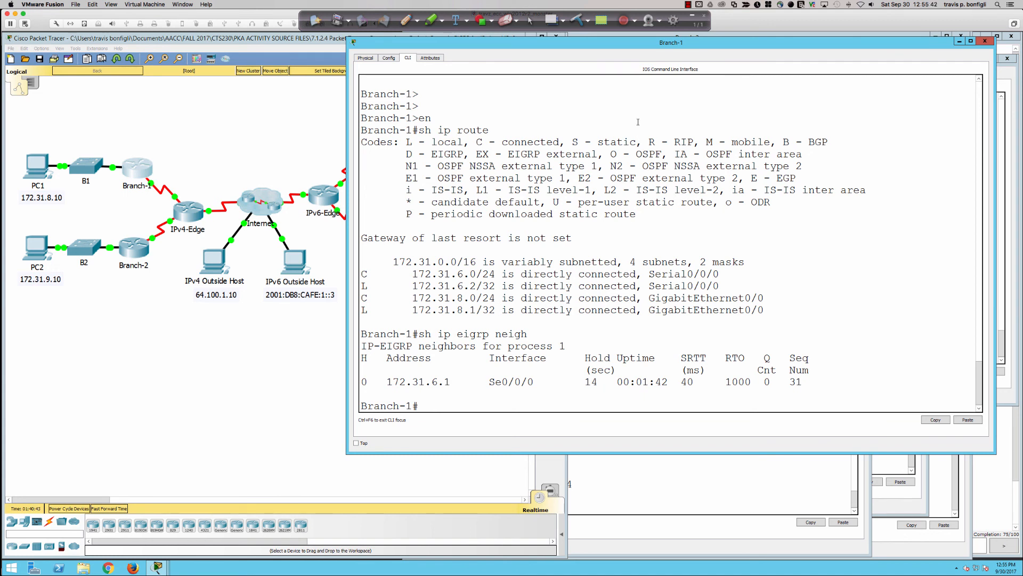
{"action": "left_click_drag", "start_coordinate": [446, 44], "coordinate": [447, 55]}
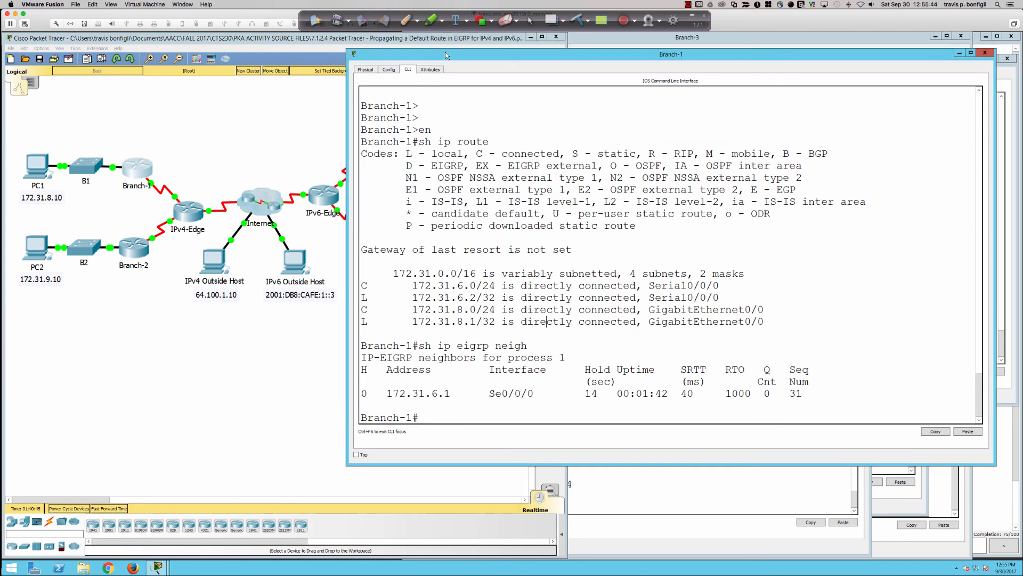
{"action": "key", "text": "super+Tab"}
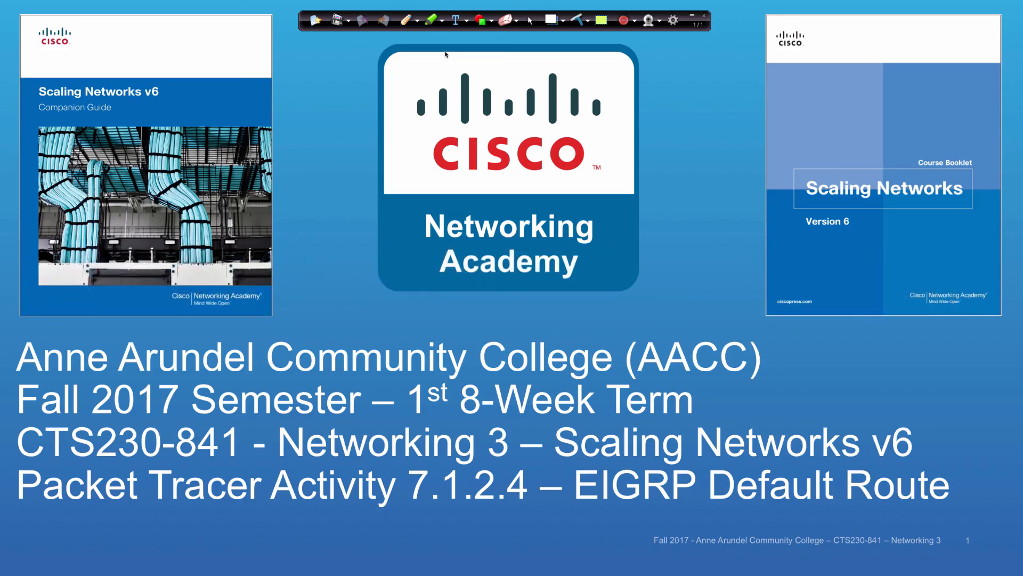